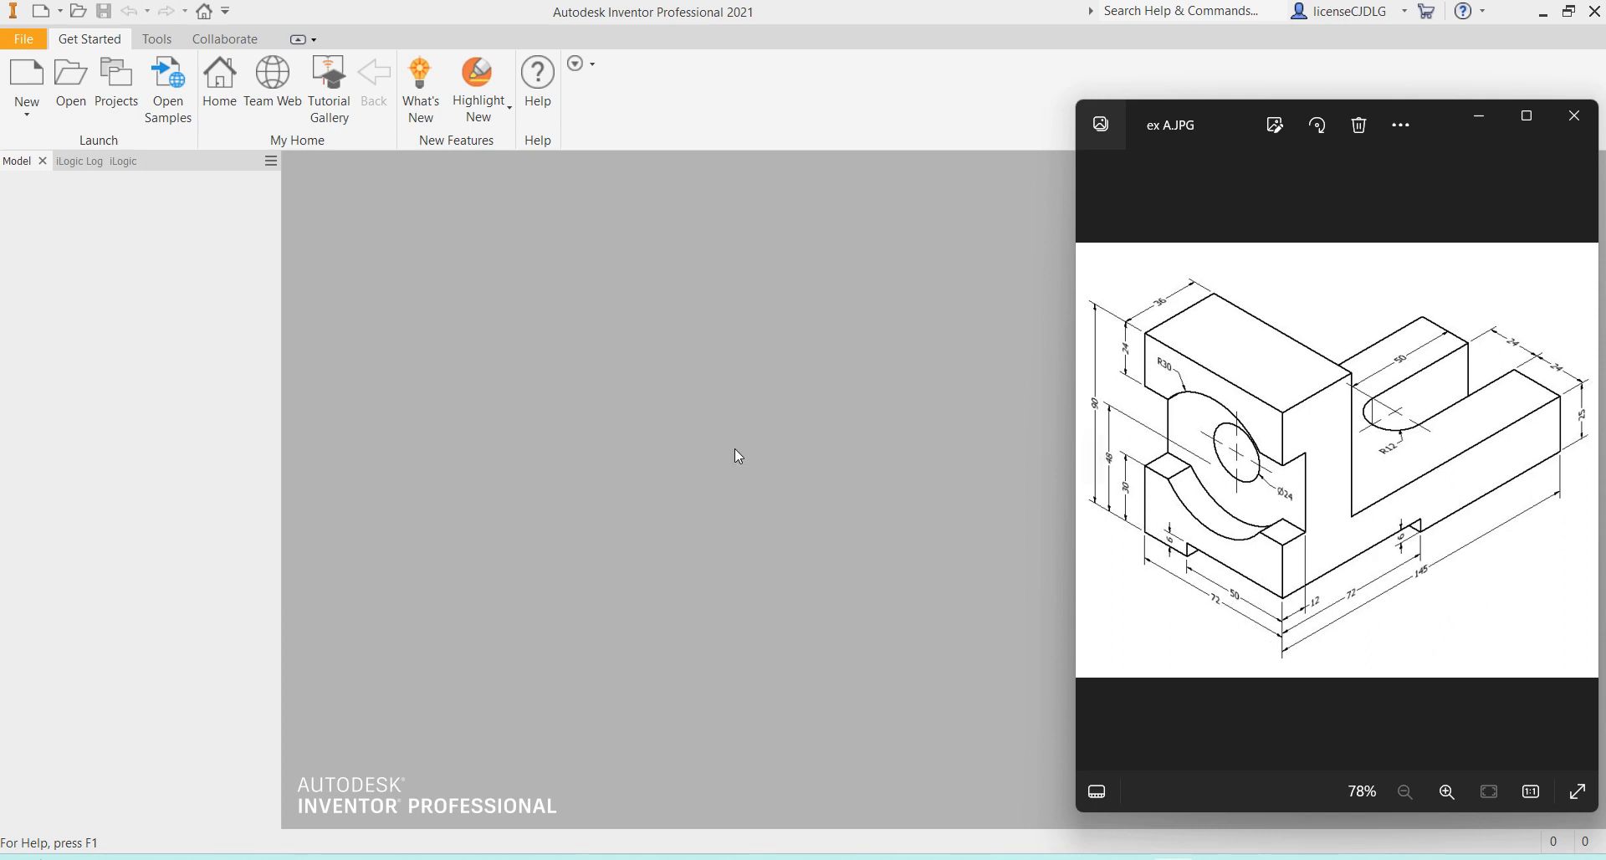
Create a new metric part from the Standard (mm).ipt template and start a 2D sketch on the XZ plane
{"action": "left_click", "coordinate": [709, 451]}
{"action": "left_click", "coordinate": [18, 83]}
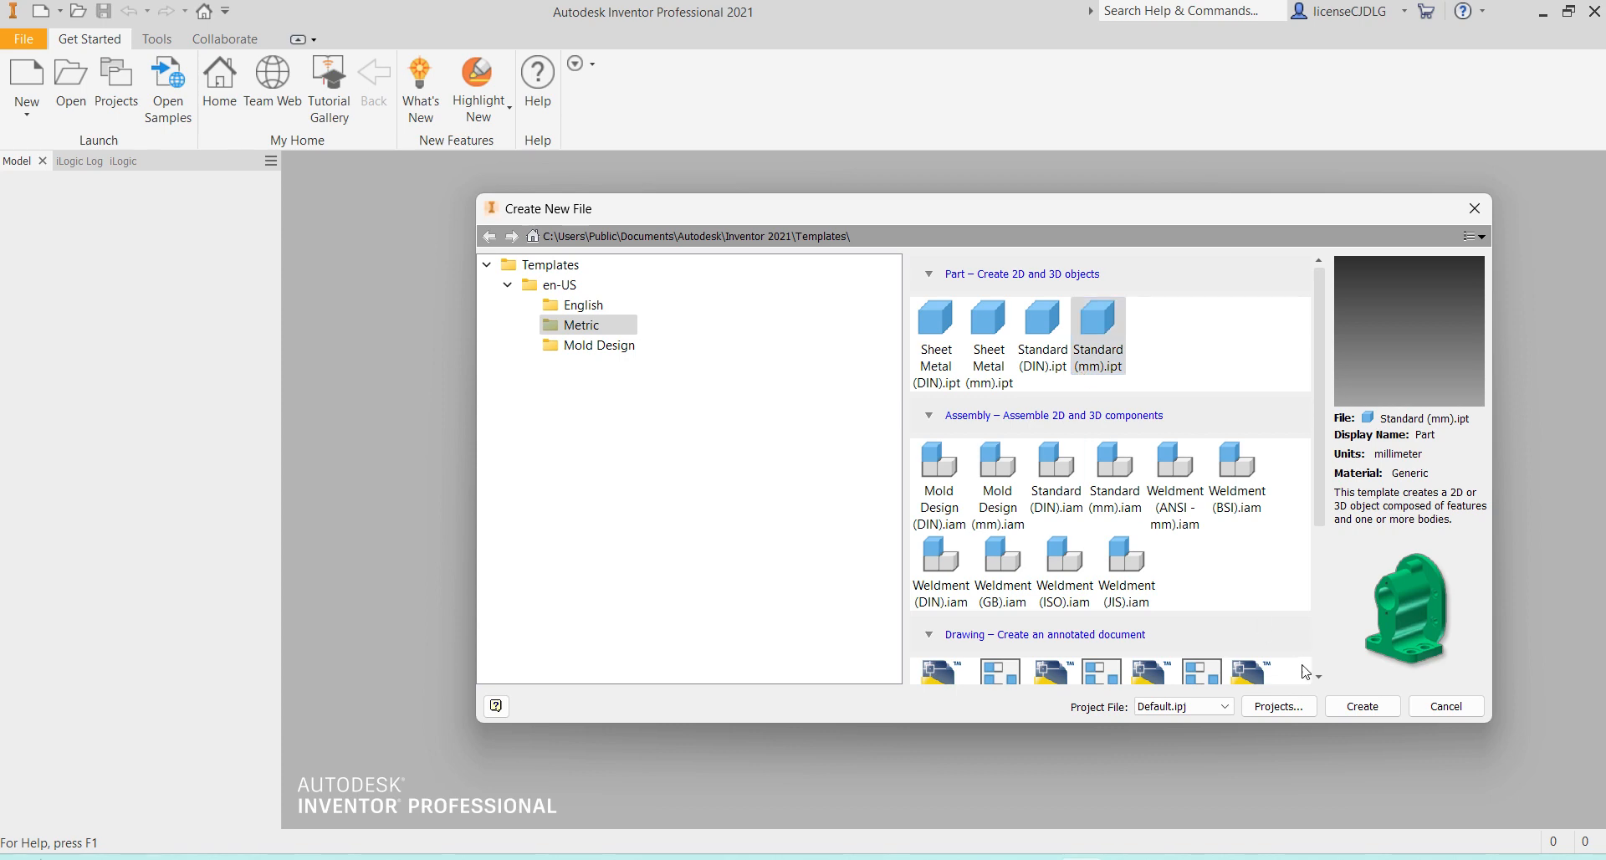
{"action": "left_click", "coordinate": [1362, 706]}
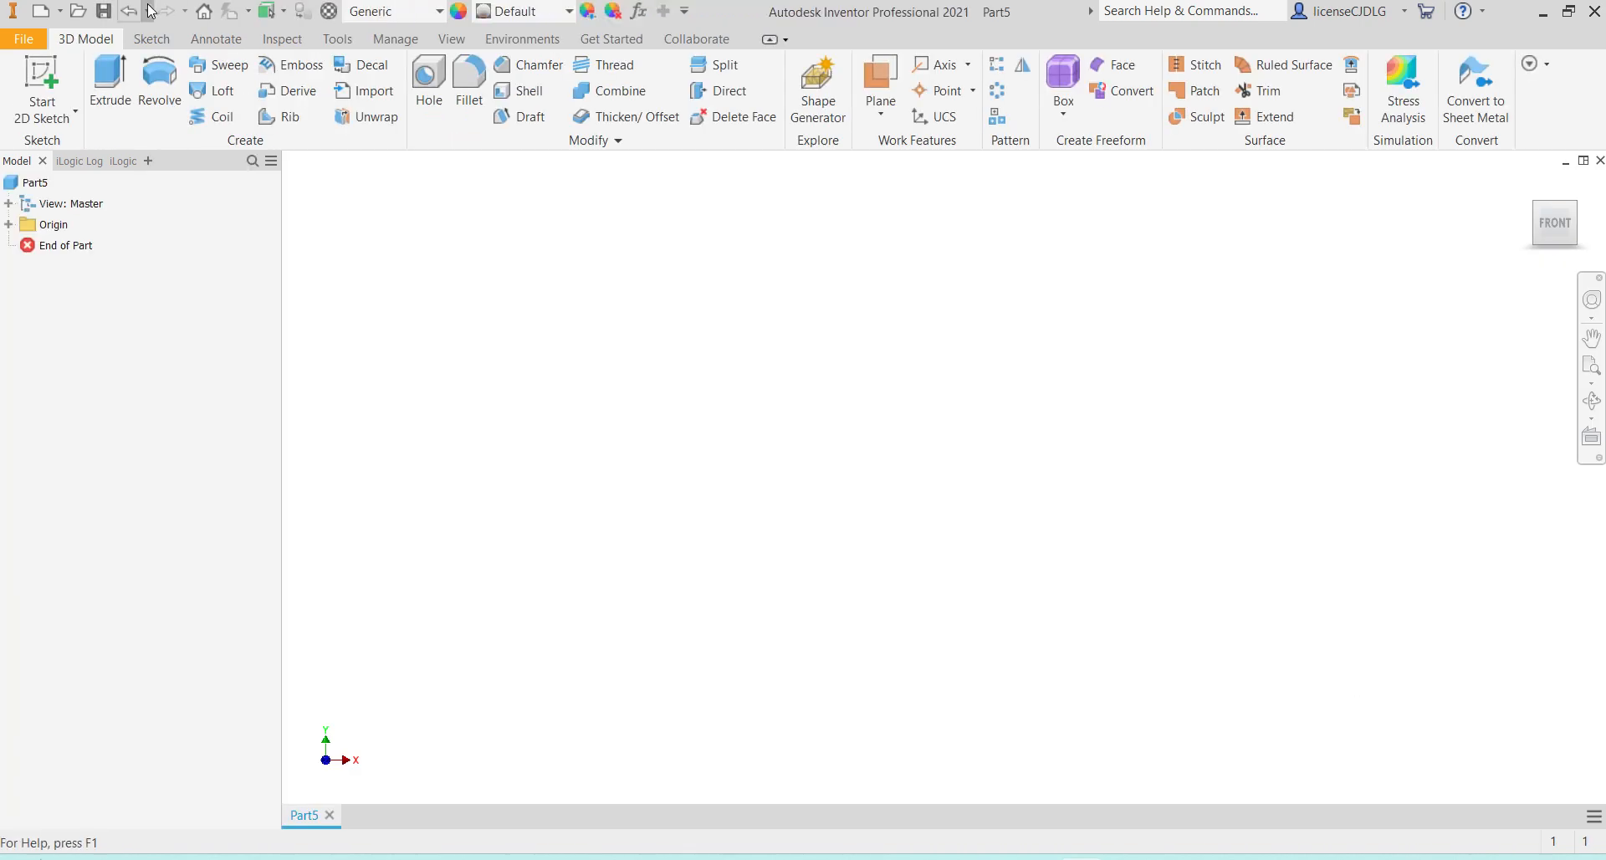
{"action": "left_click", "coordinate": [59, 81]}
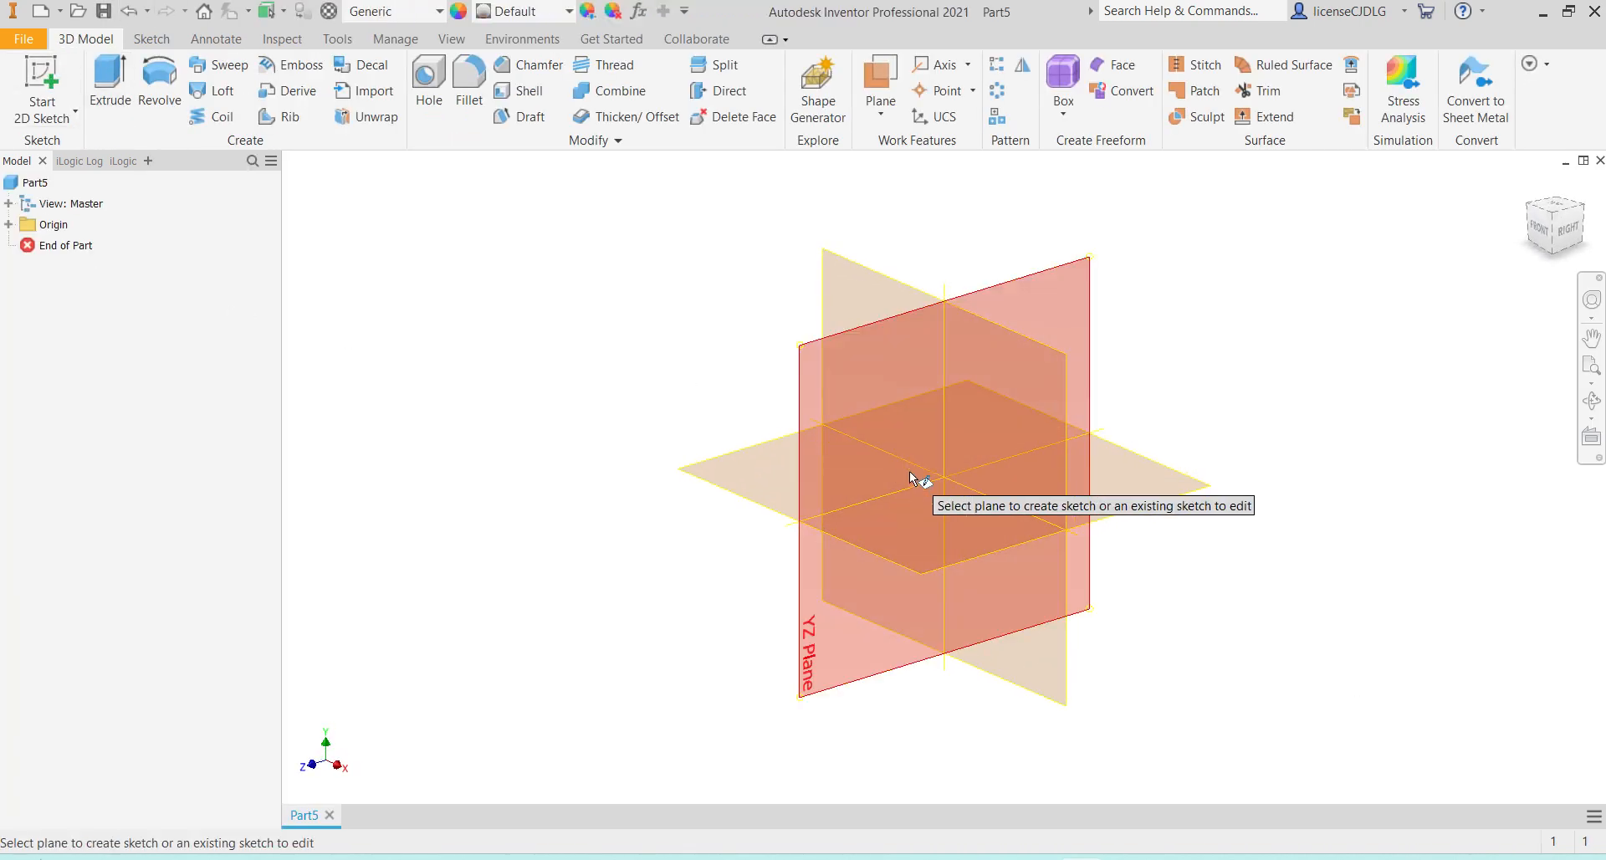
{"action": "left_click", "coordinate": [911, 570]}
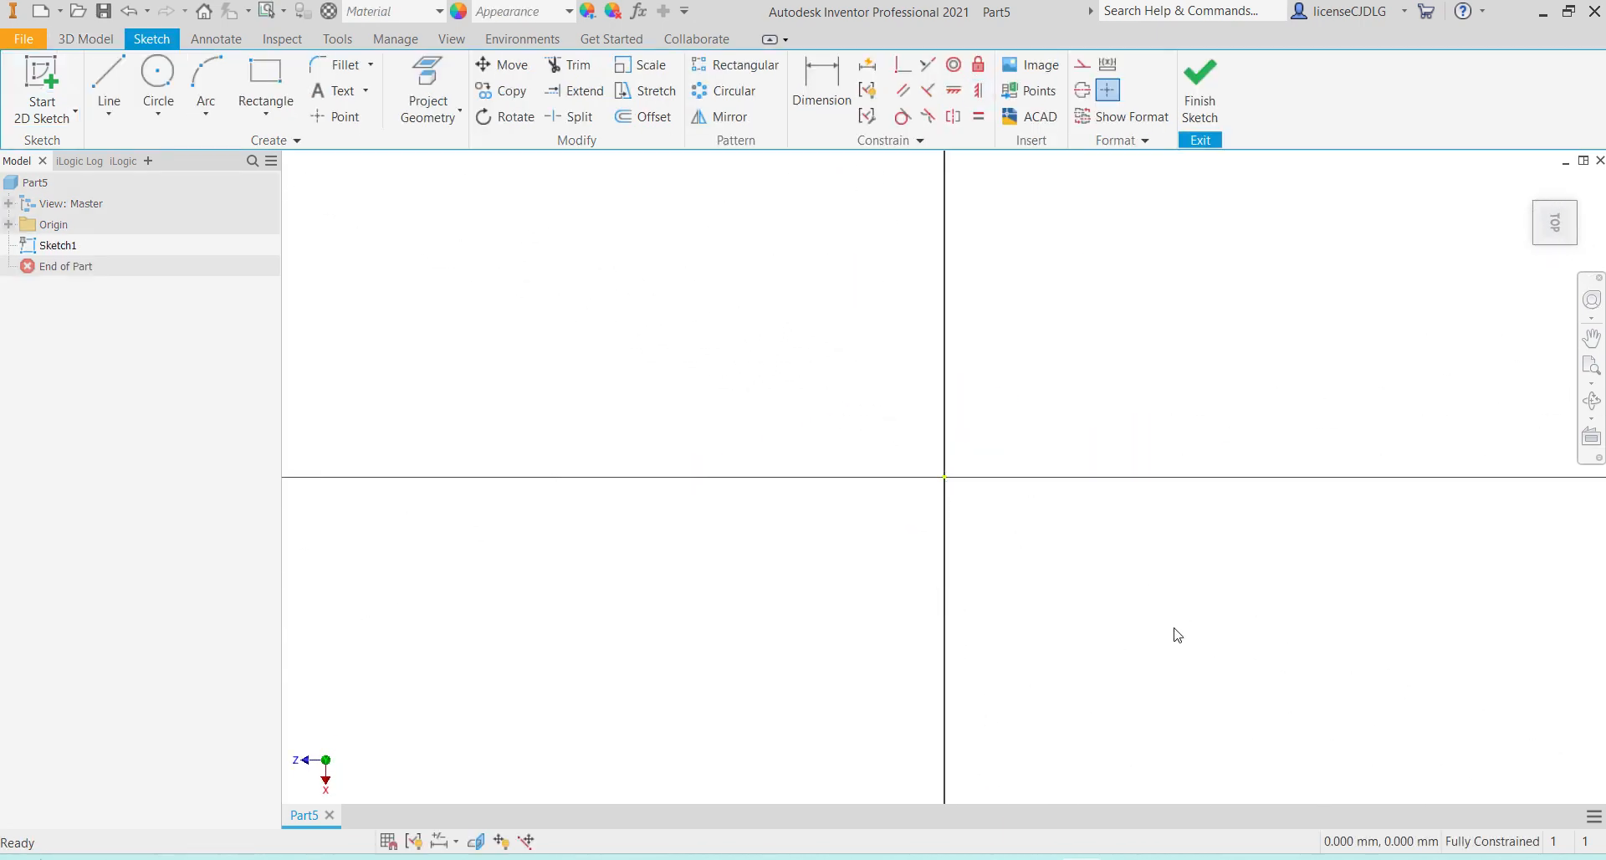
Sketch a two-point center rectangle on the origin, about 17 mm along X and 8 mm along Z
{"action": "left_click", "coordinate": [265, 109]}
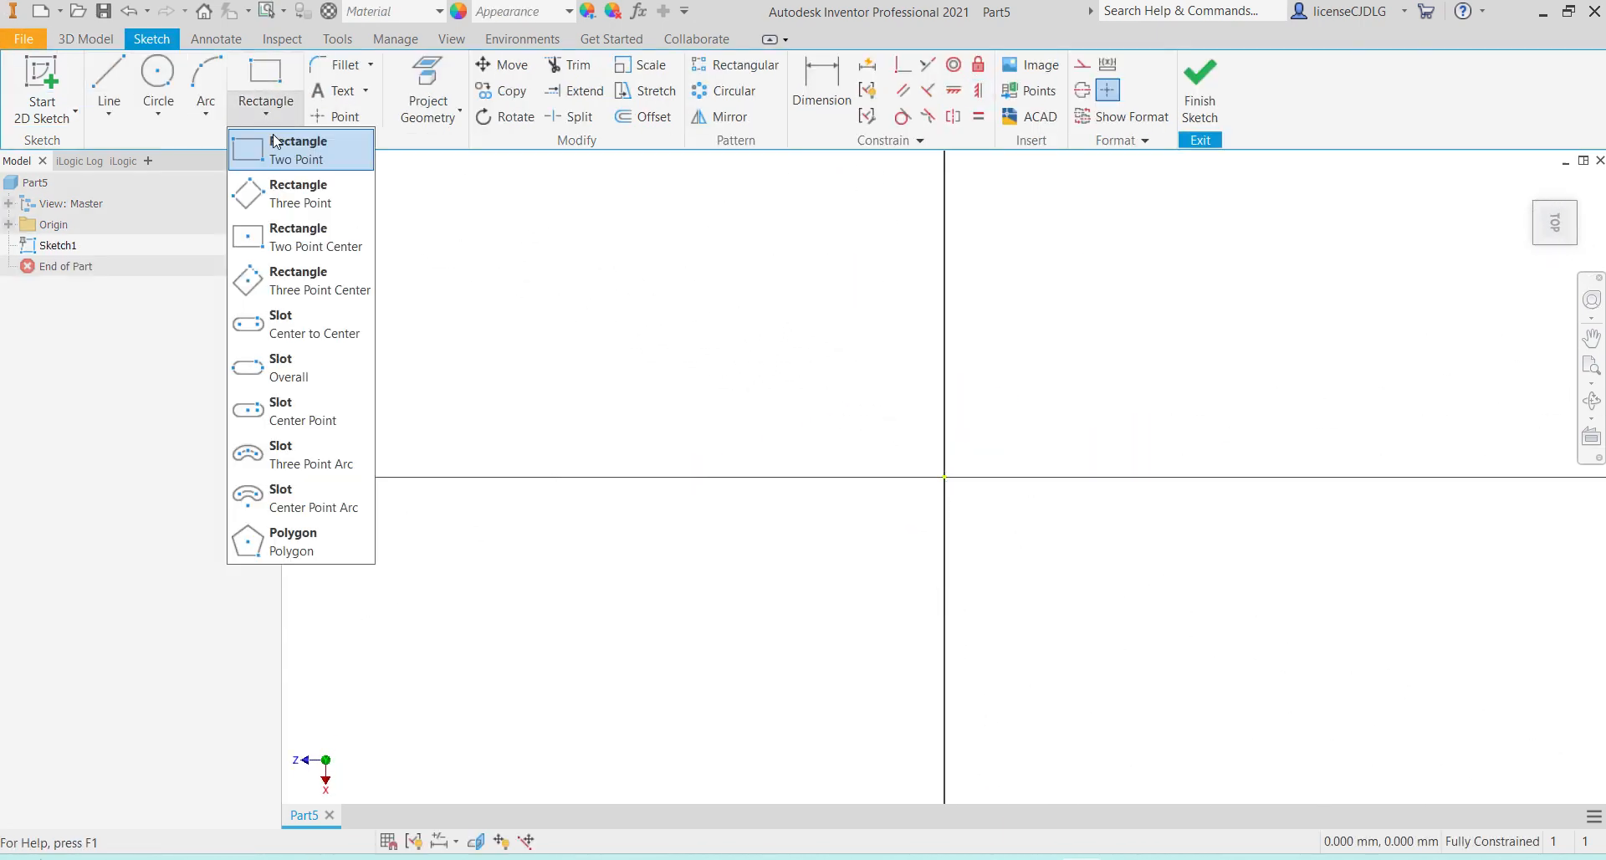
{"action": "left_click", "coordinate": [297, 238]}
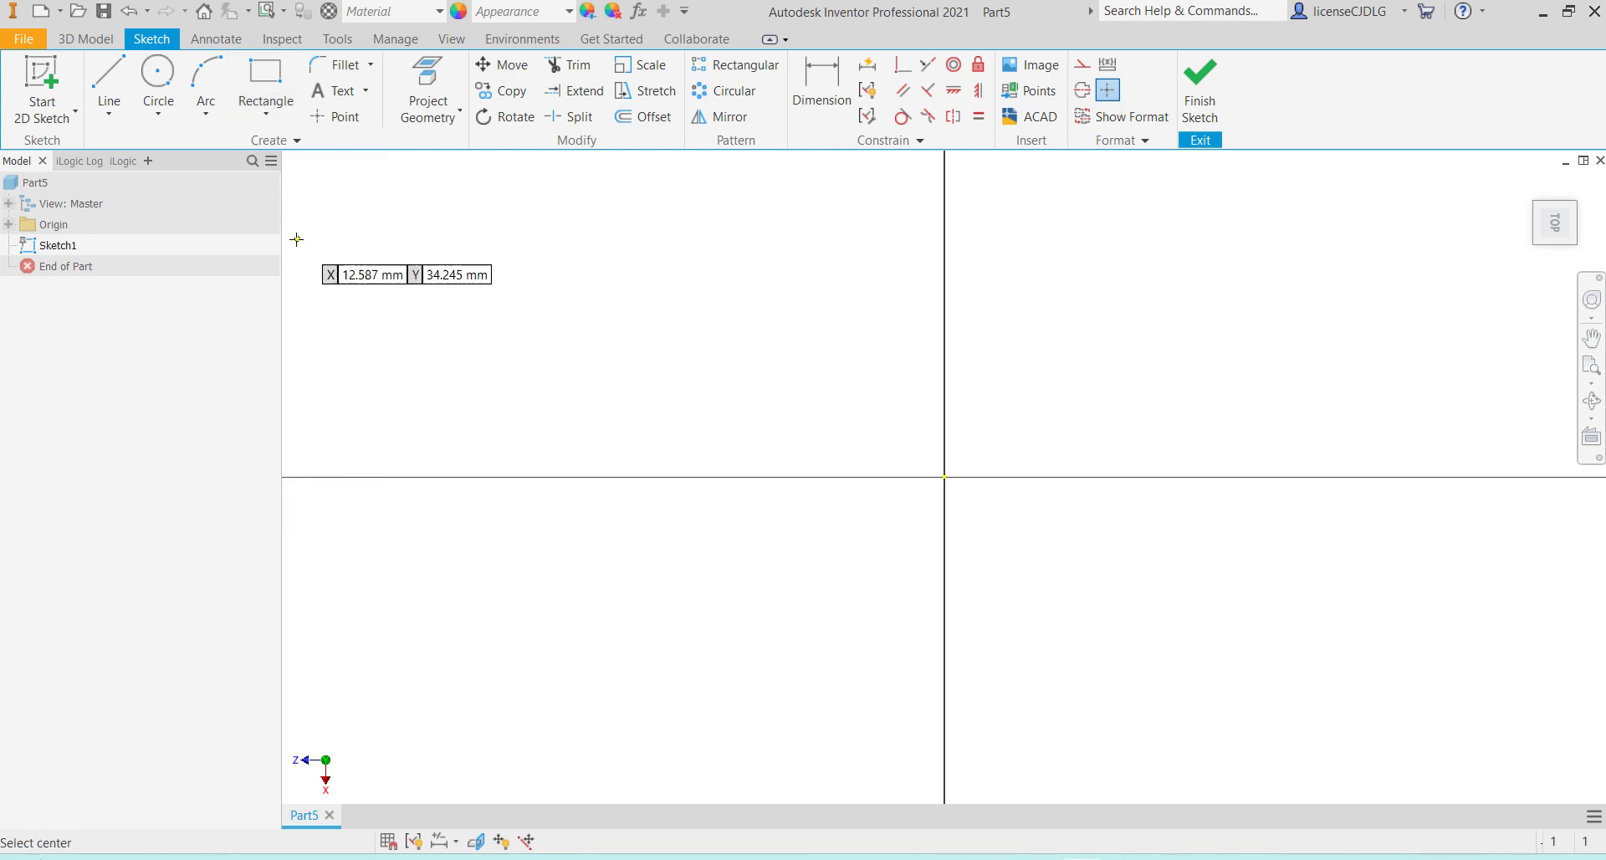
{"action": "left_click", "coordinate": [944, 478]}
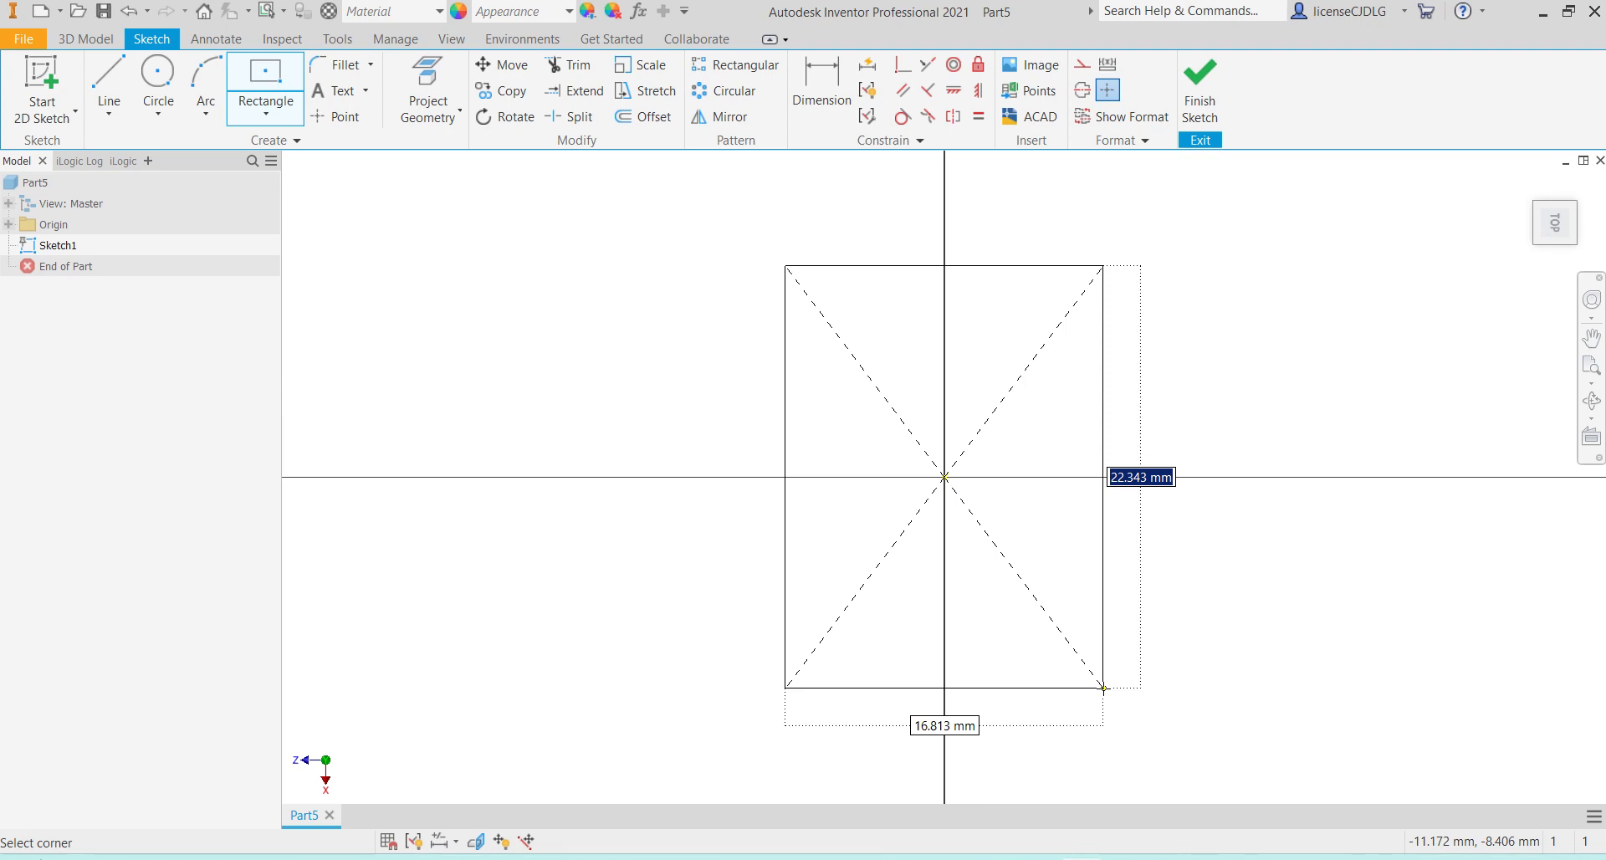
{"action": "left_click", "coordinate": [1119, 859]}
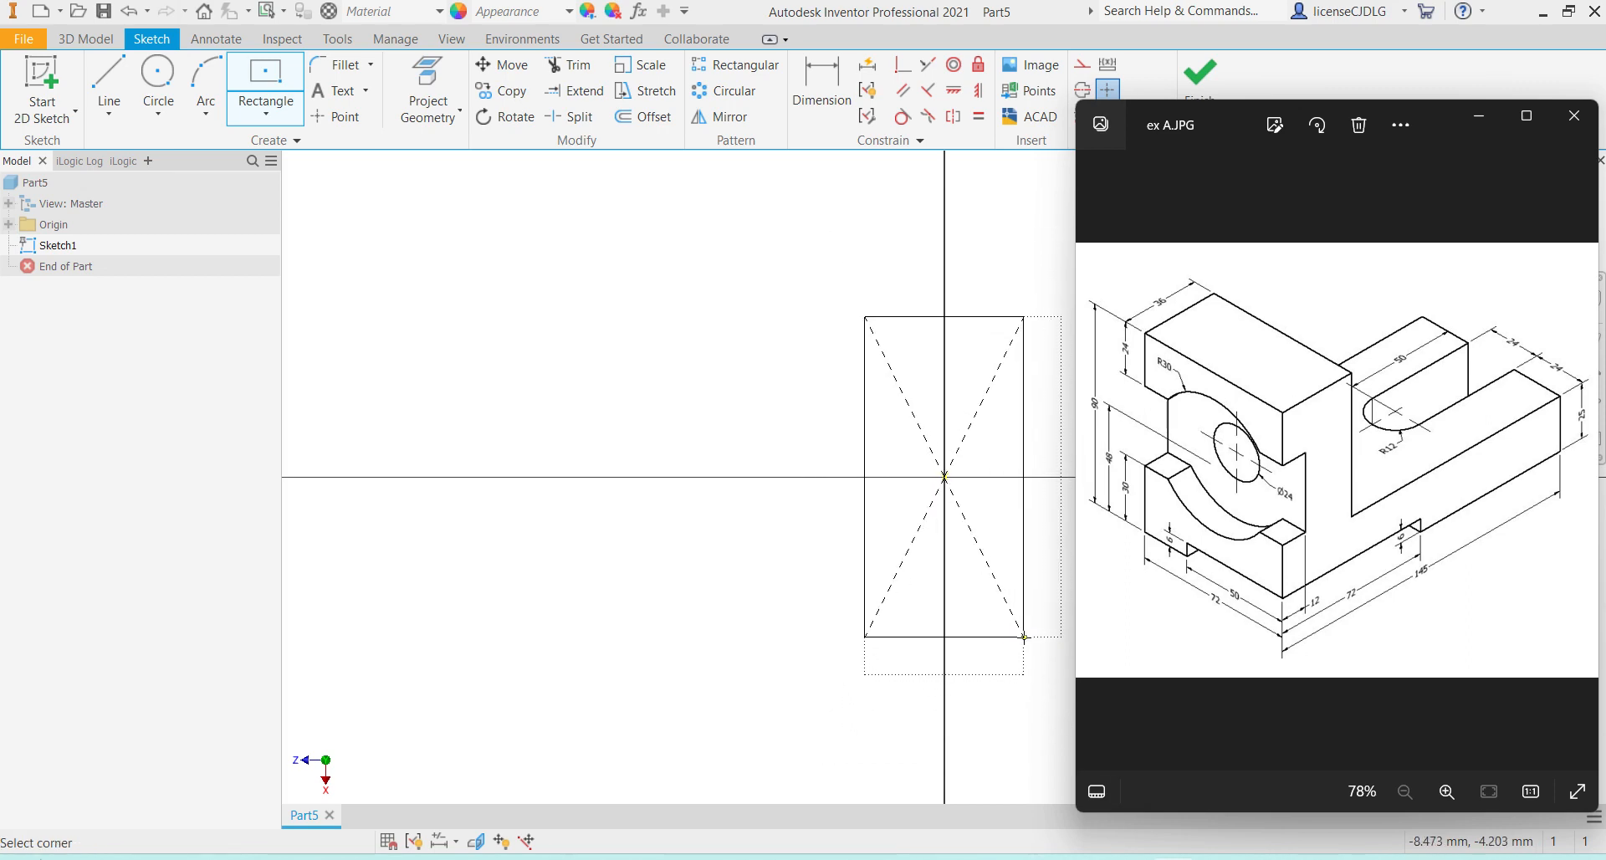
{"action": "left_click", "coordinate": [1023, 637]}
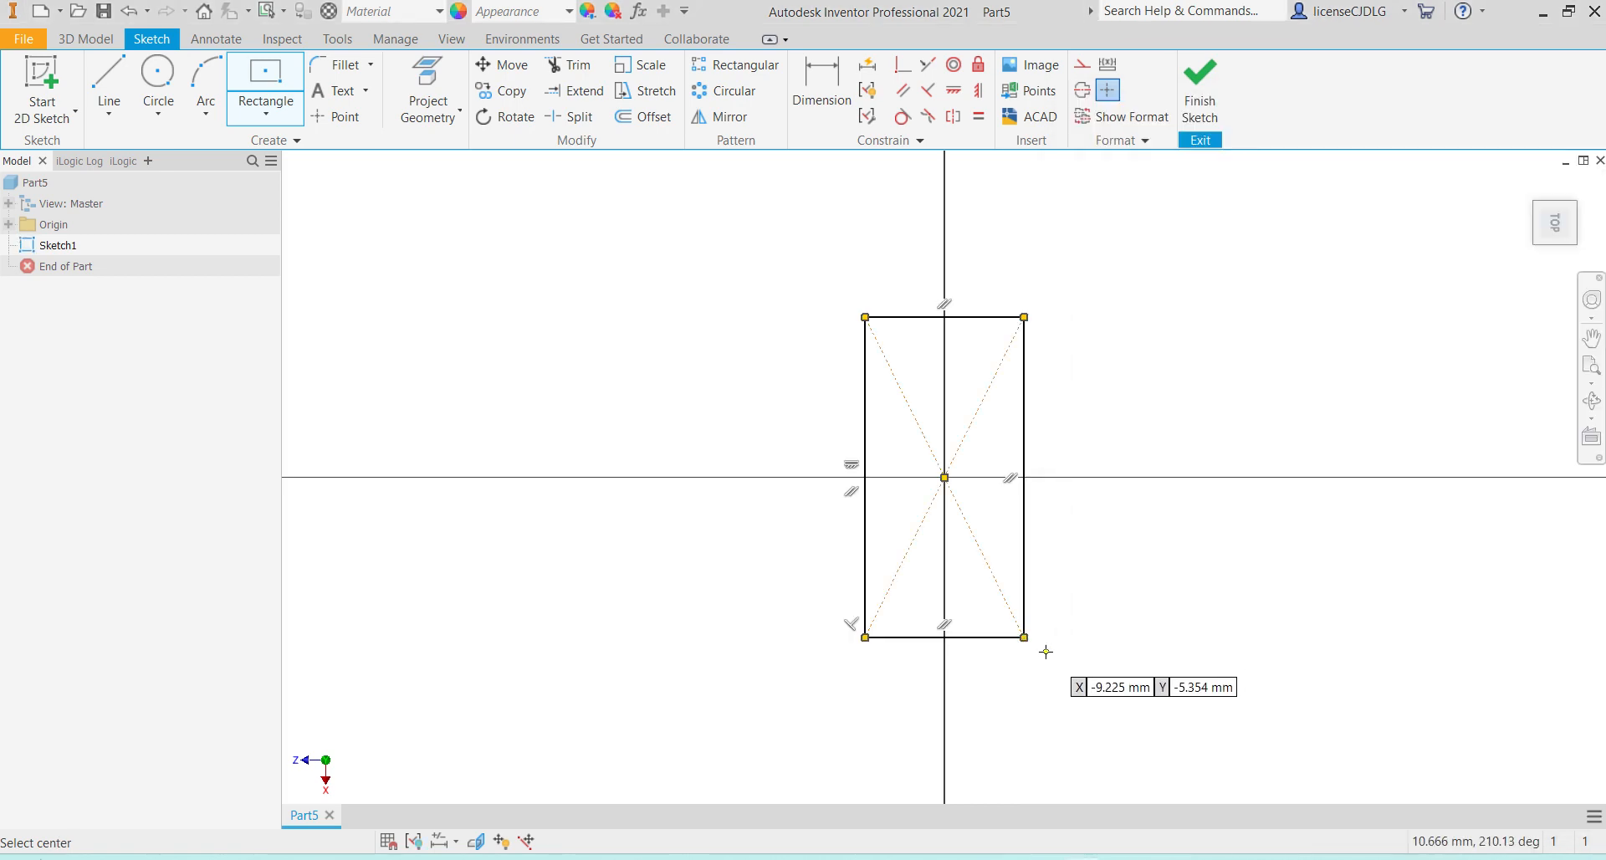
Dimension the rectangle's long side along X at 145 mm
{"action": "left_click", "coordinate": [820, 84]}
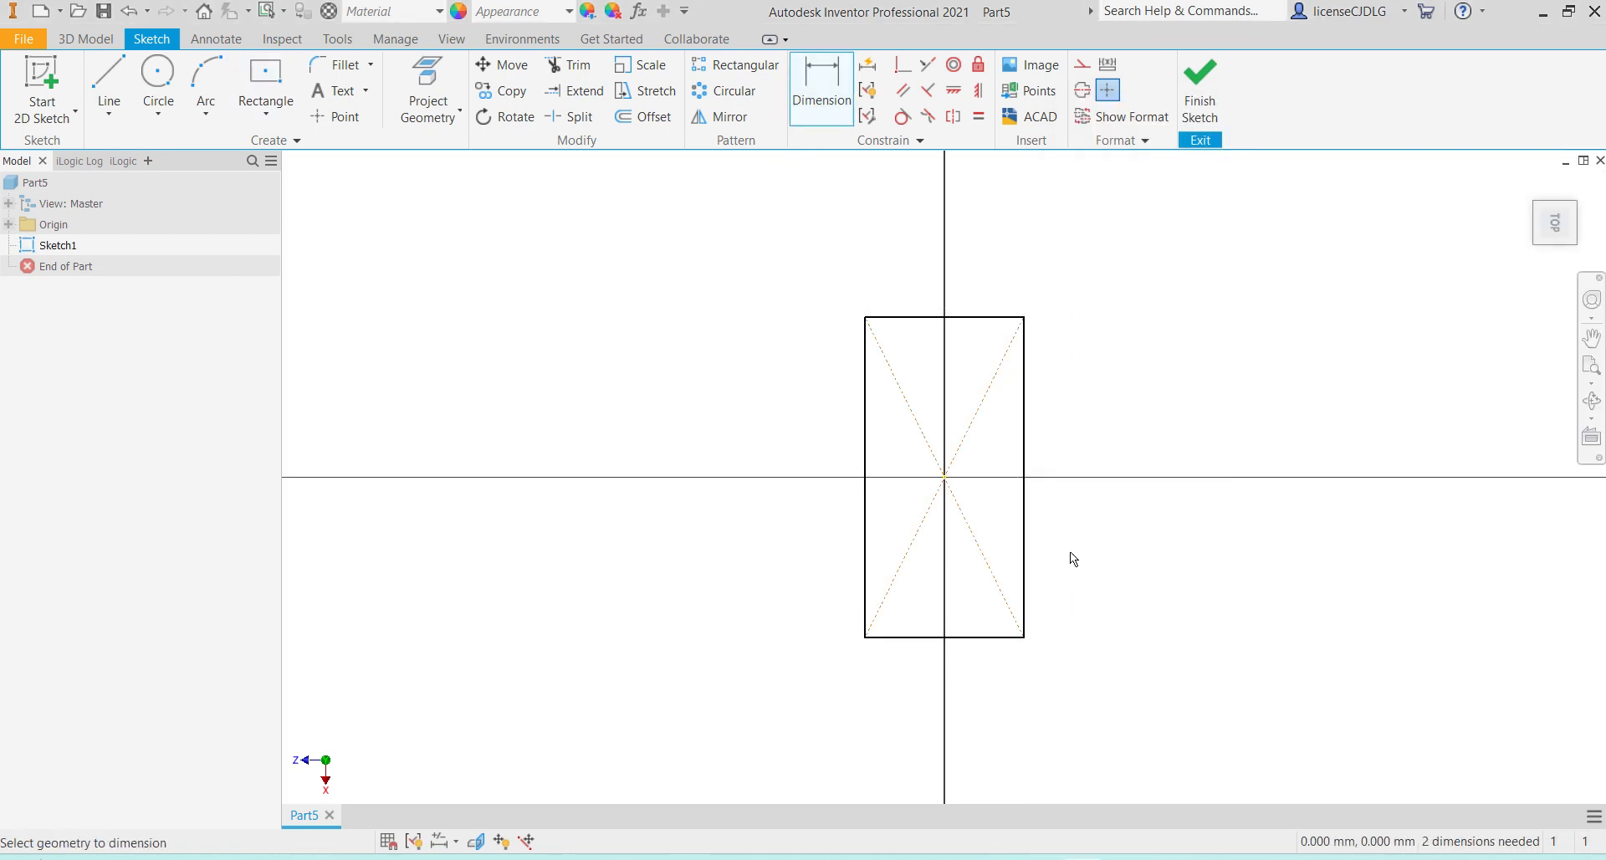
{"action": "left_click", "coordinate": [1025, 540]}
{"action": "left_click", "coordinate": [1122, 538]}
{"action": "type", "text": "145"}
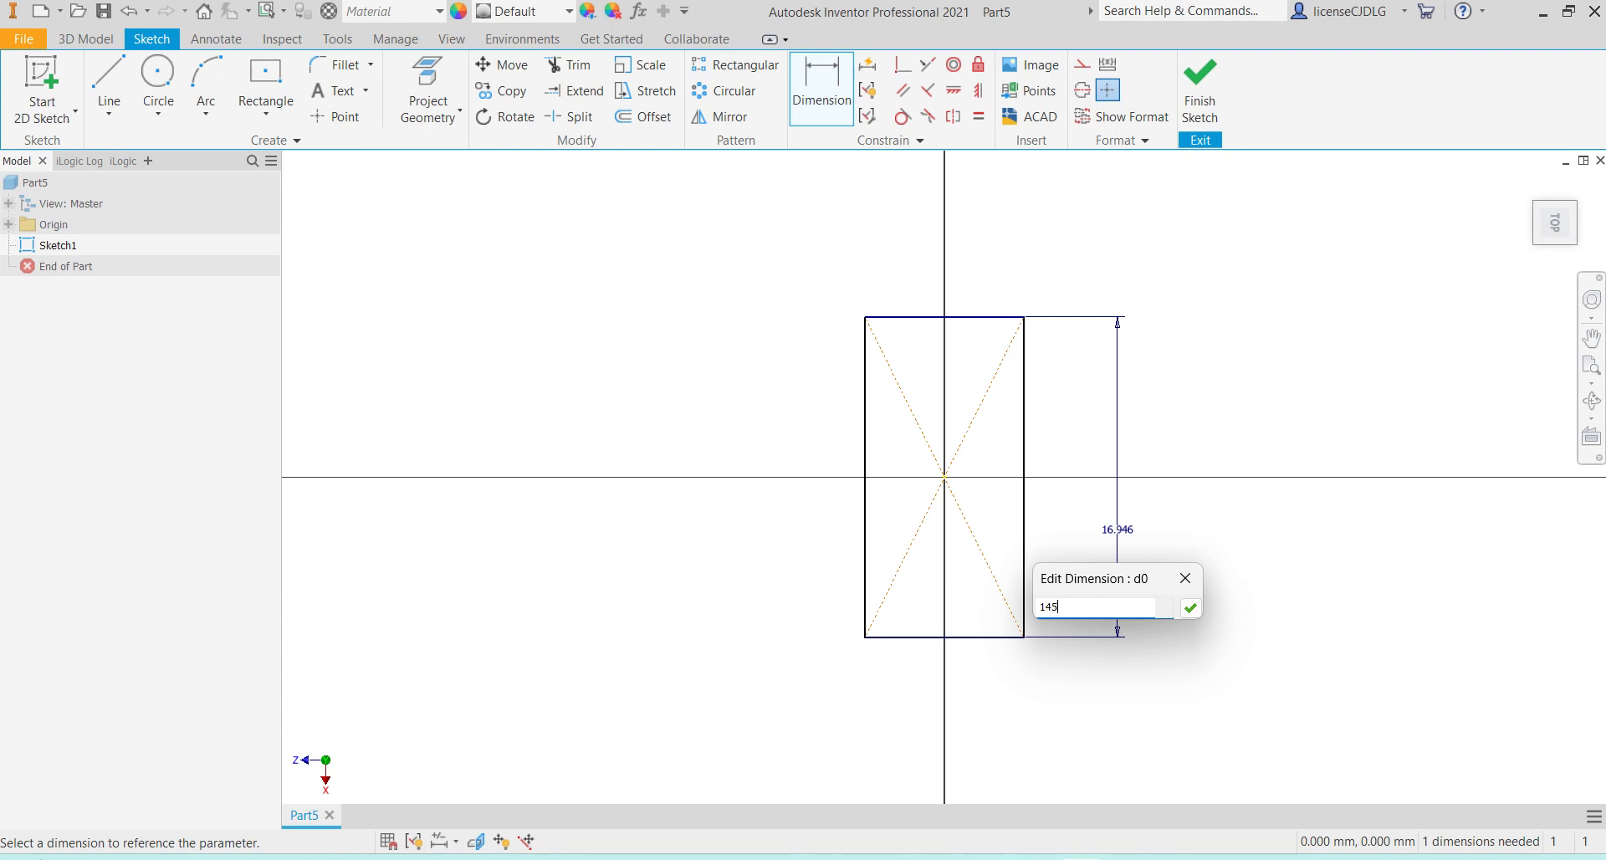
{"action": "key", "text": "Return"}
Dimension the rectangle's short side along Z at 72 mm and finish the sketch
{"action": "scroll", "coordinate": [962, 511], "scroll_direction": "up", "scroll_amount": 5}
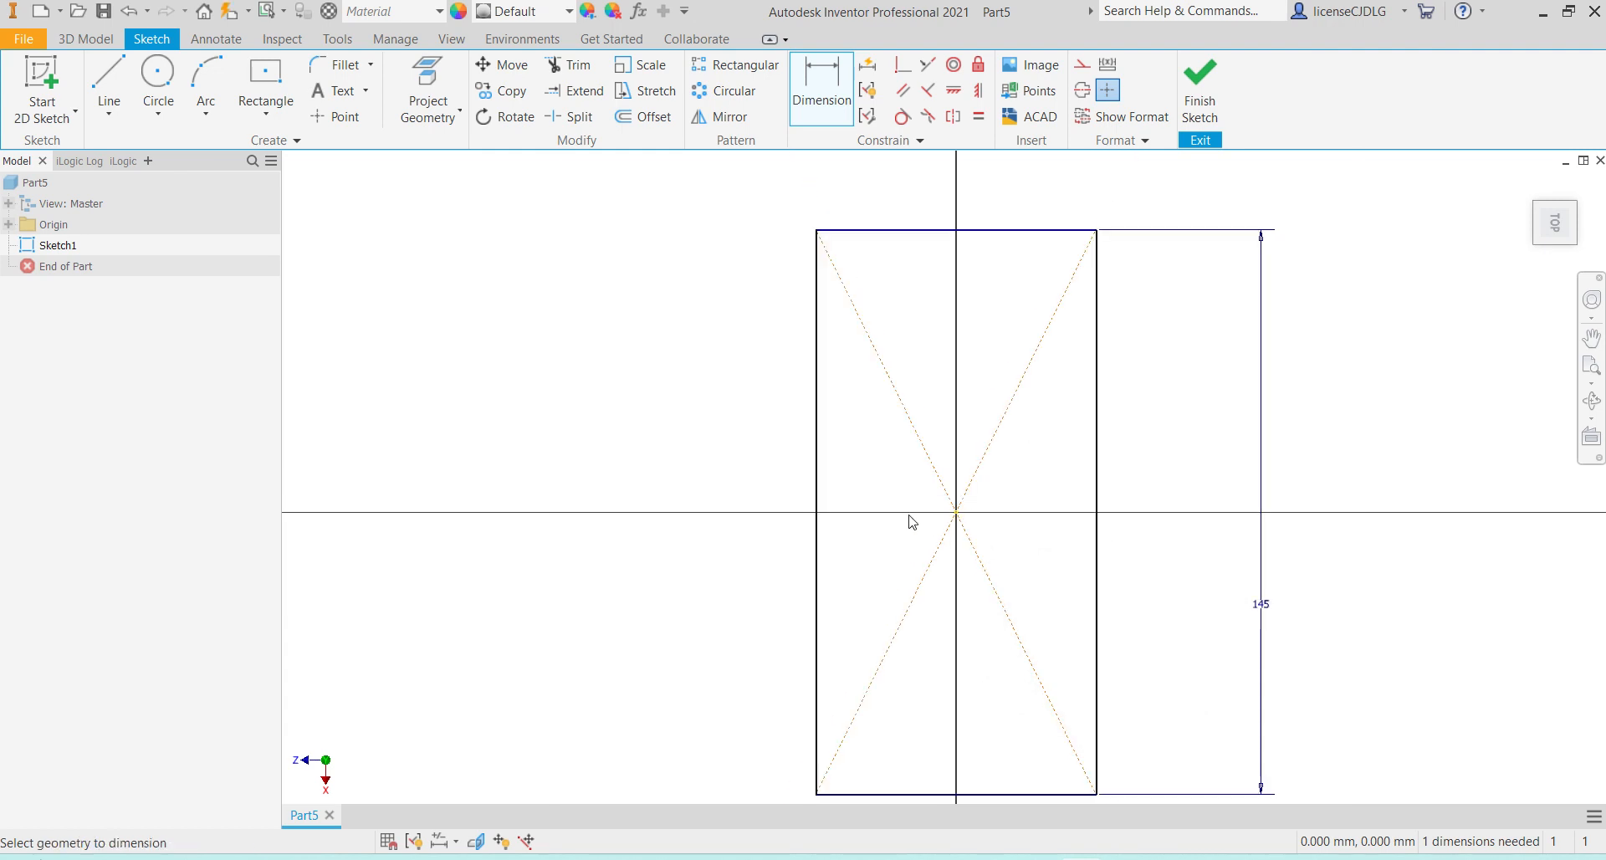
{"action": "scroll", "coordinate": [1010, 619], "scroll_direction": "down", "scroll_amount": 3}
{"action": "scroll", "coordinate": [1021, 790], "scroll_direction": "up", "scroll_amount": 4}
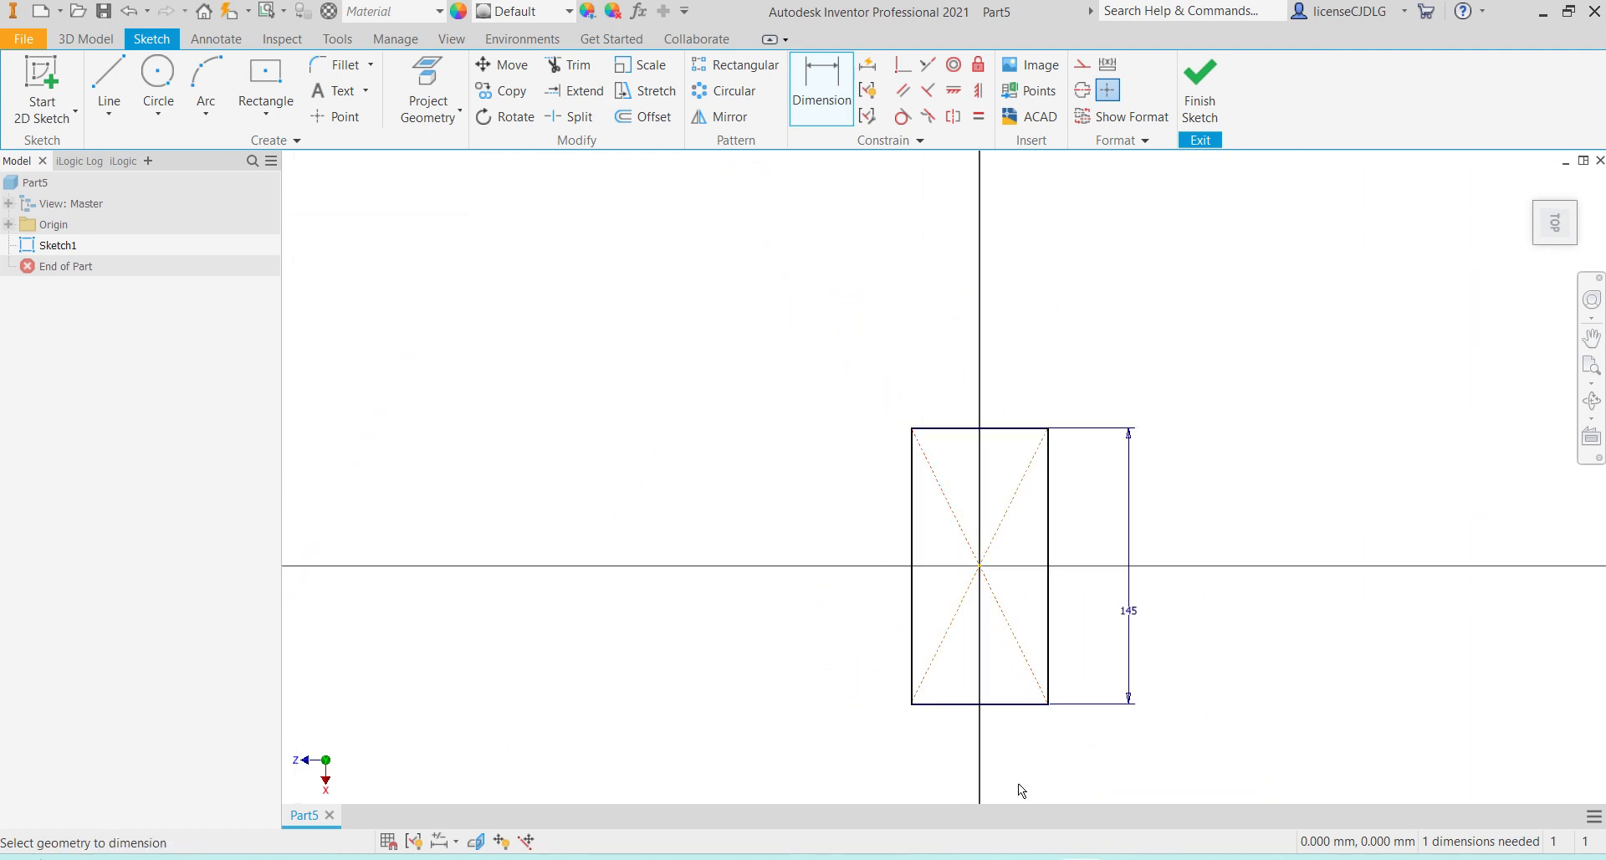
{"action": "left_click", "coordinate": [1021, 705]}
{"action": "left_click", "coordinate": [1008, 727]}
{"action": "type", "text": "7"}
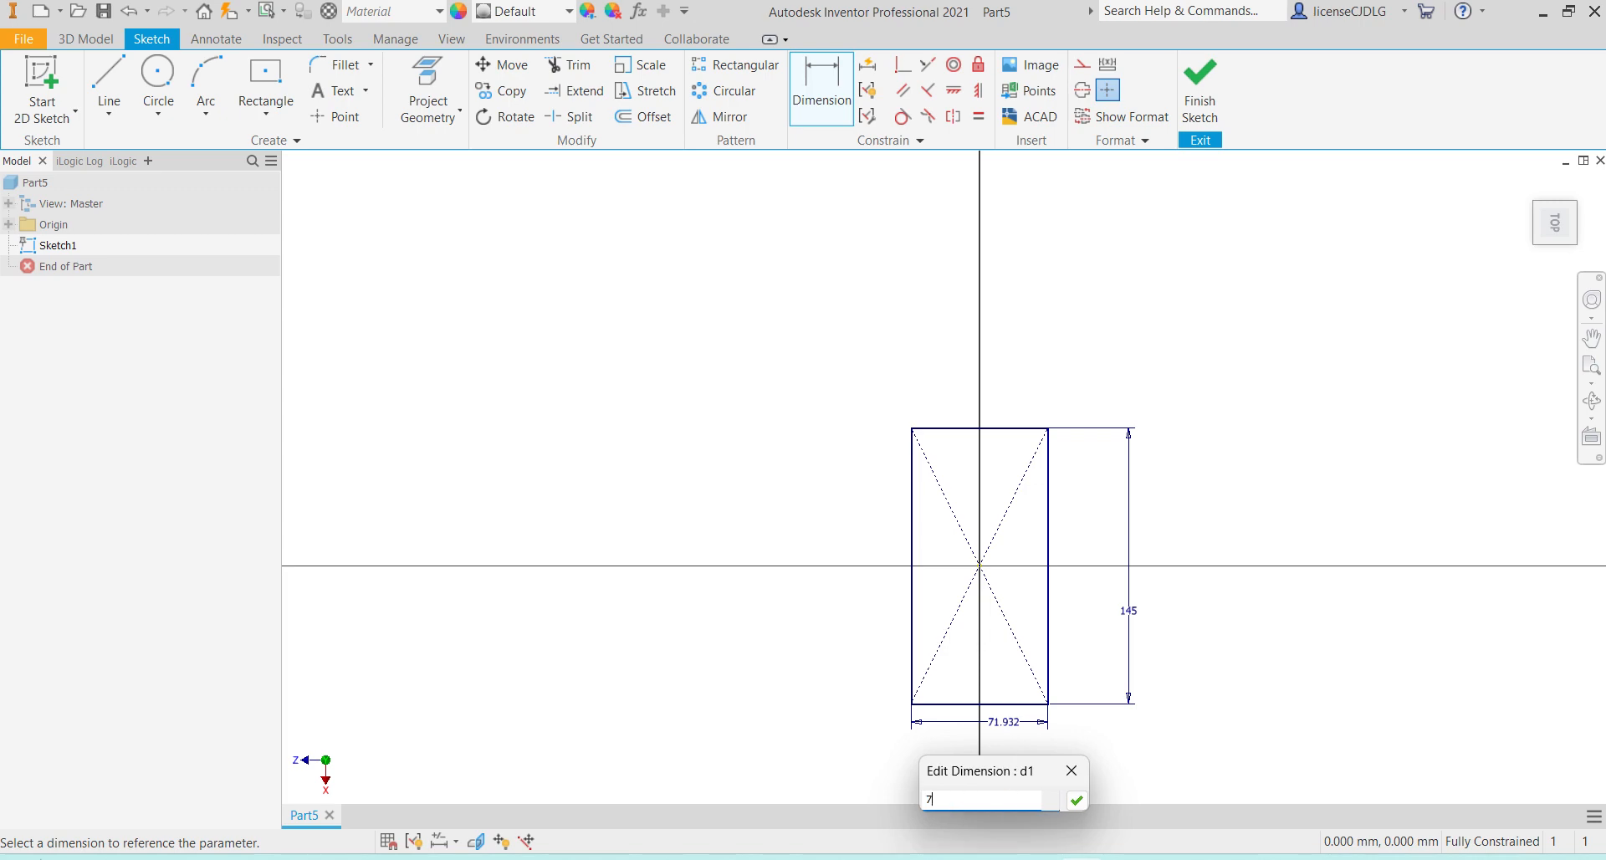
{"action": "type", "text": "2"}
{"action": "key", "text": "Return"}
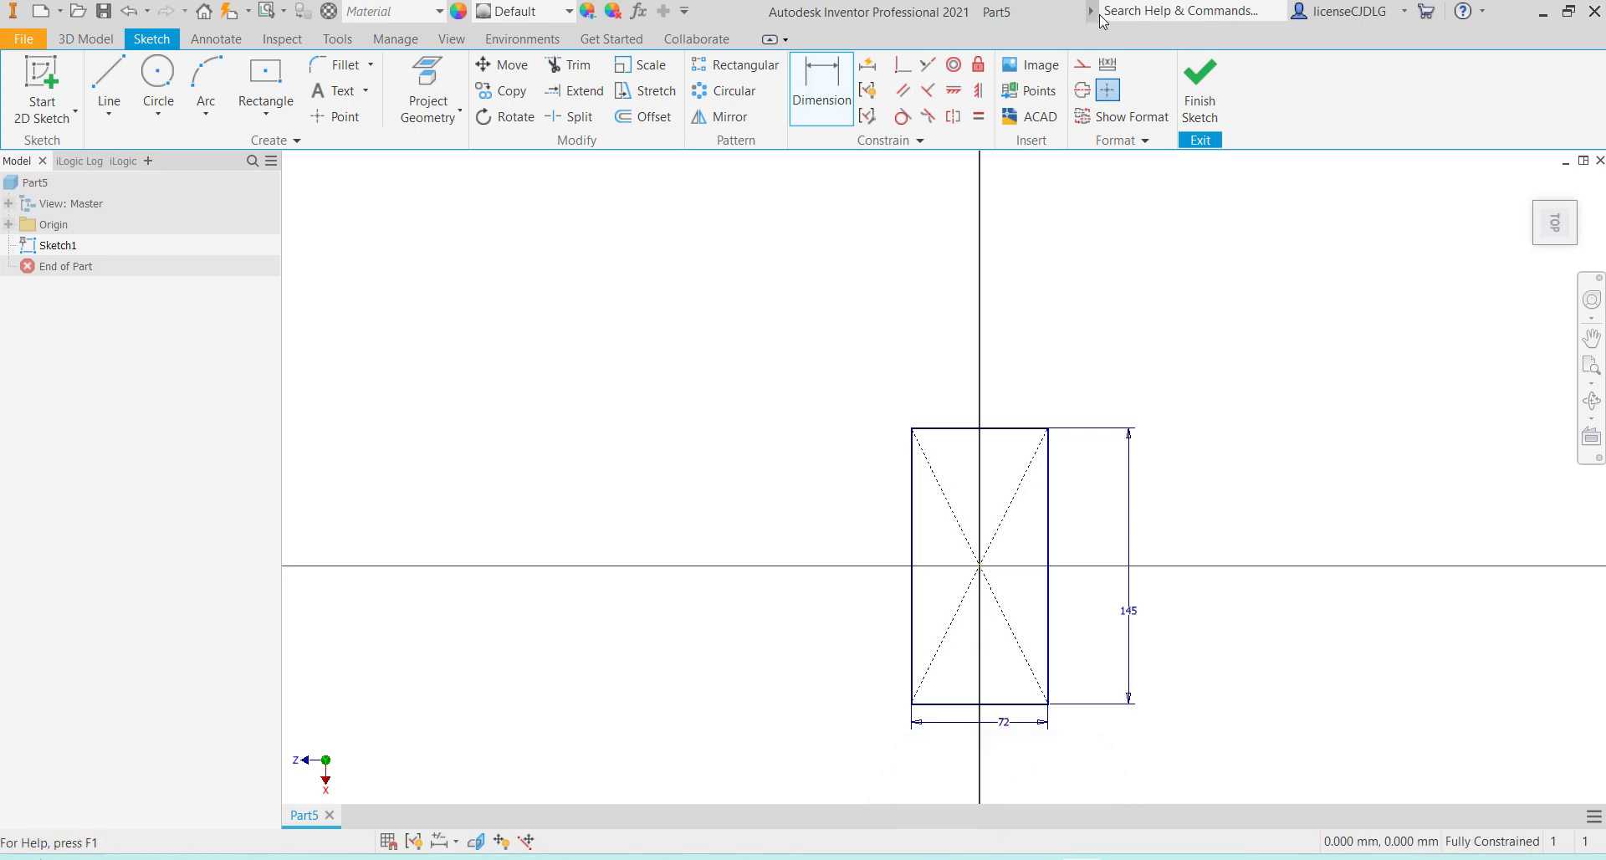
{"action": "left_click", "coordinate": [1200, 107]}
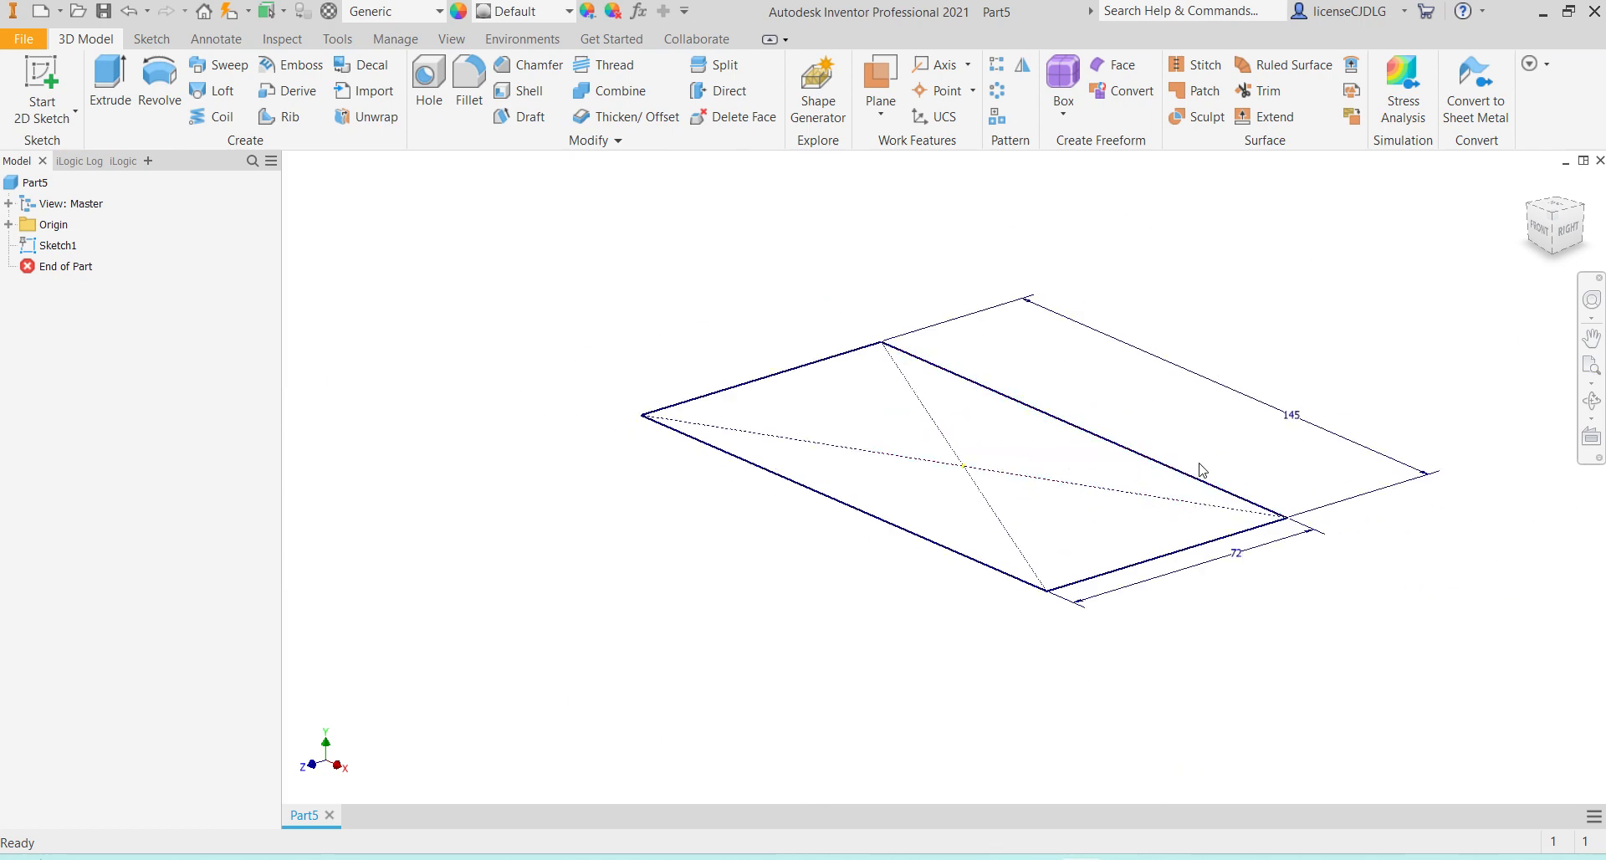
Swap the rectangle's two dimensions, setting the side along X to 72 mm and the side along Z to 145 mm
{"action": "double_click", "coordinate": [1305, 433]}
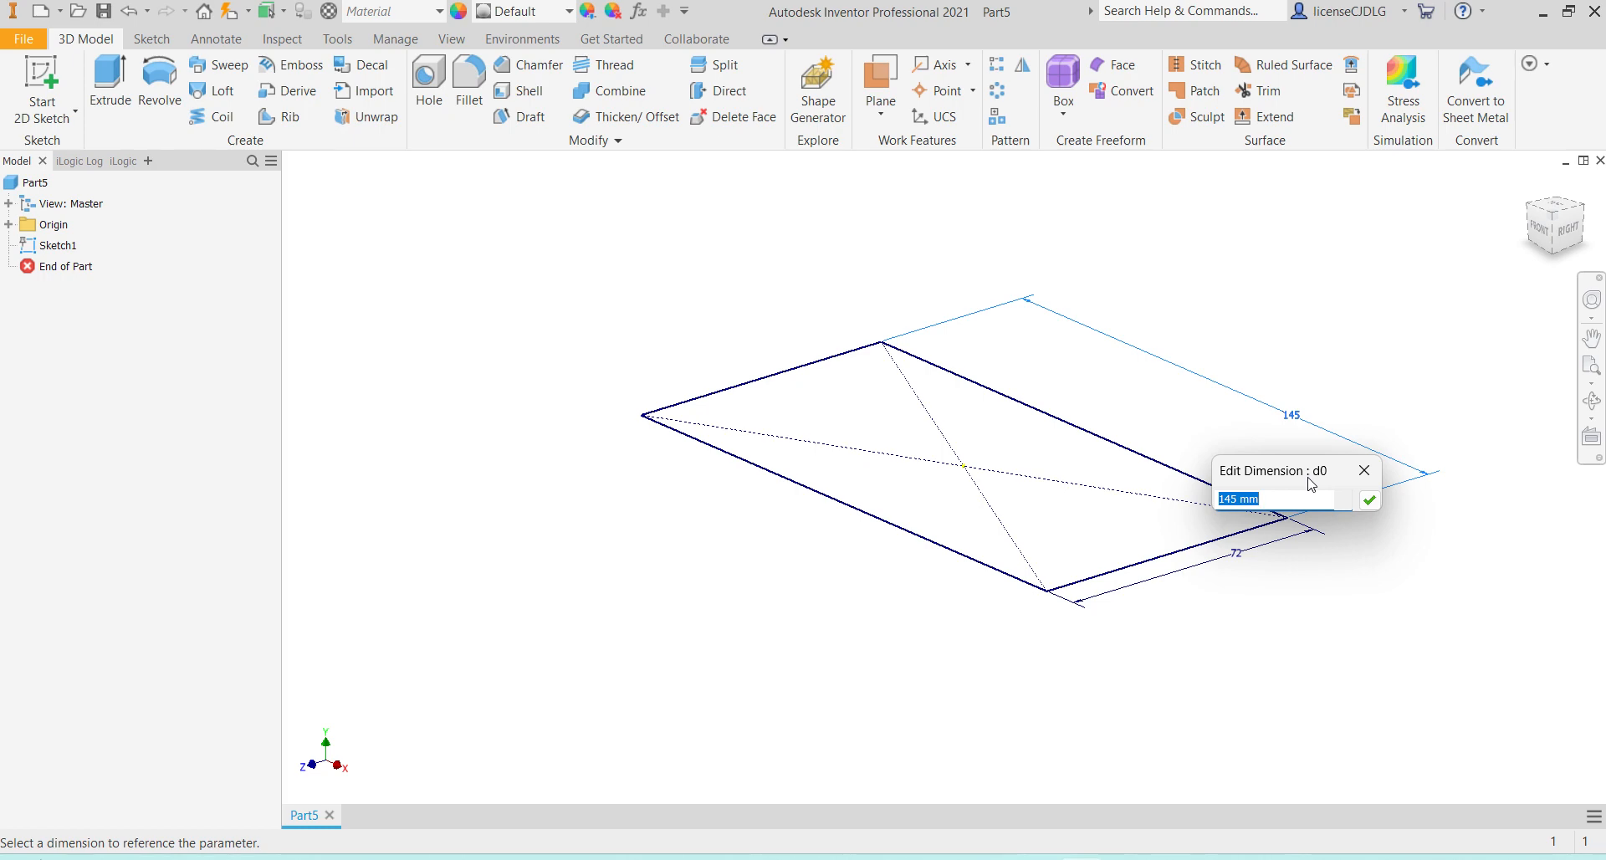
{"action": "type", "text": "72"}
{"action": "key", "text": "Return"}
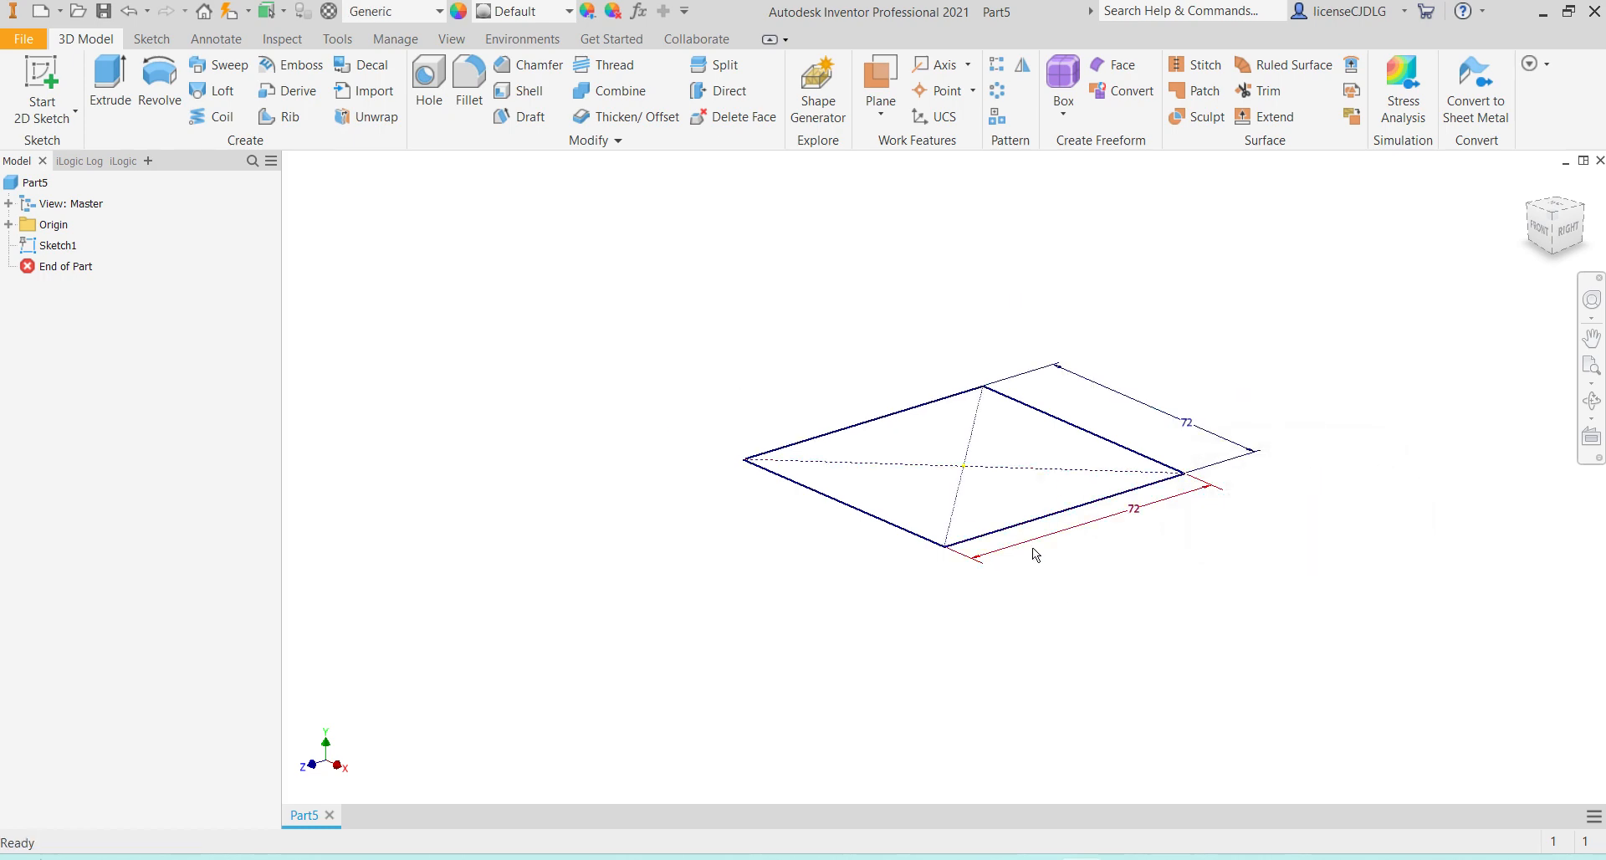
{"action": "double_click", "coordinate": [1120, 509]}
{"action": "type", "text": "1"}
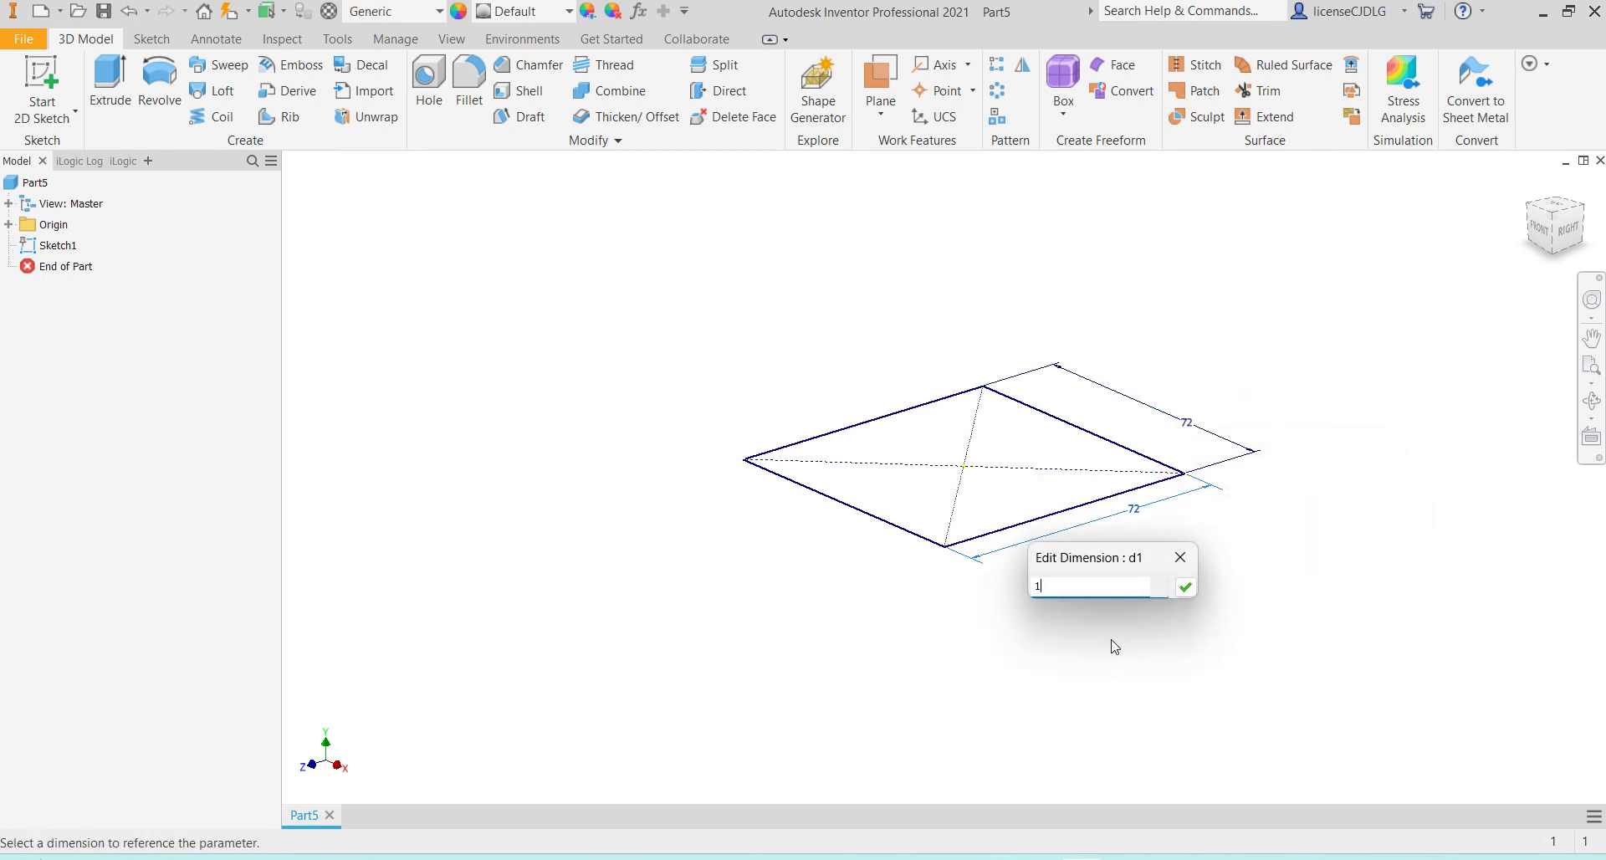
{"action": "type", "text": "45"}
{"action": "key", "text": "Return"}
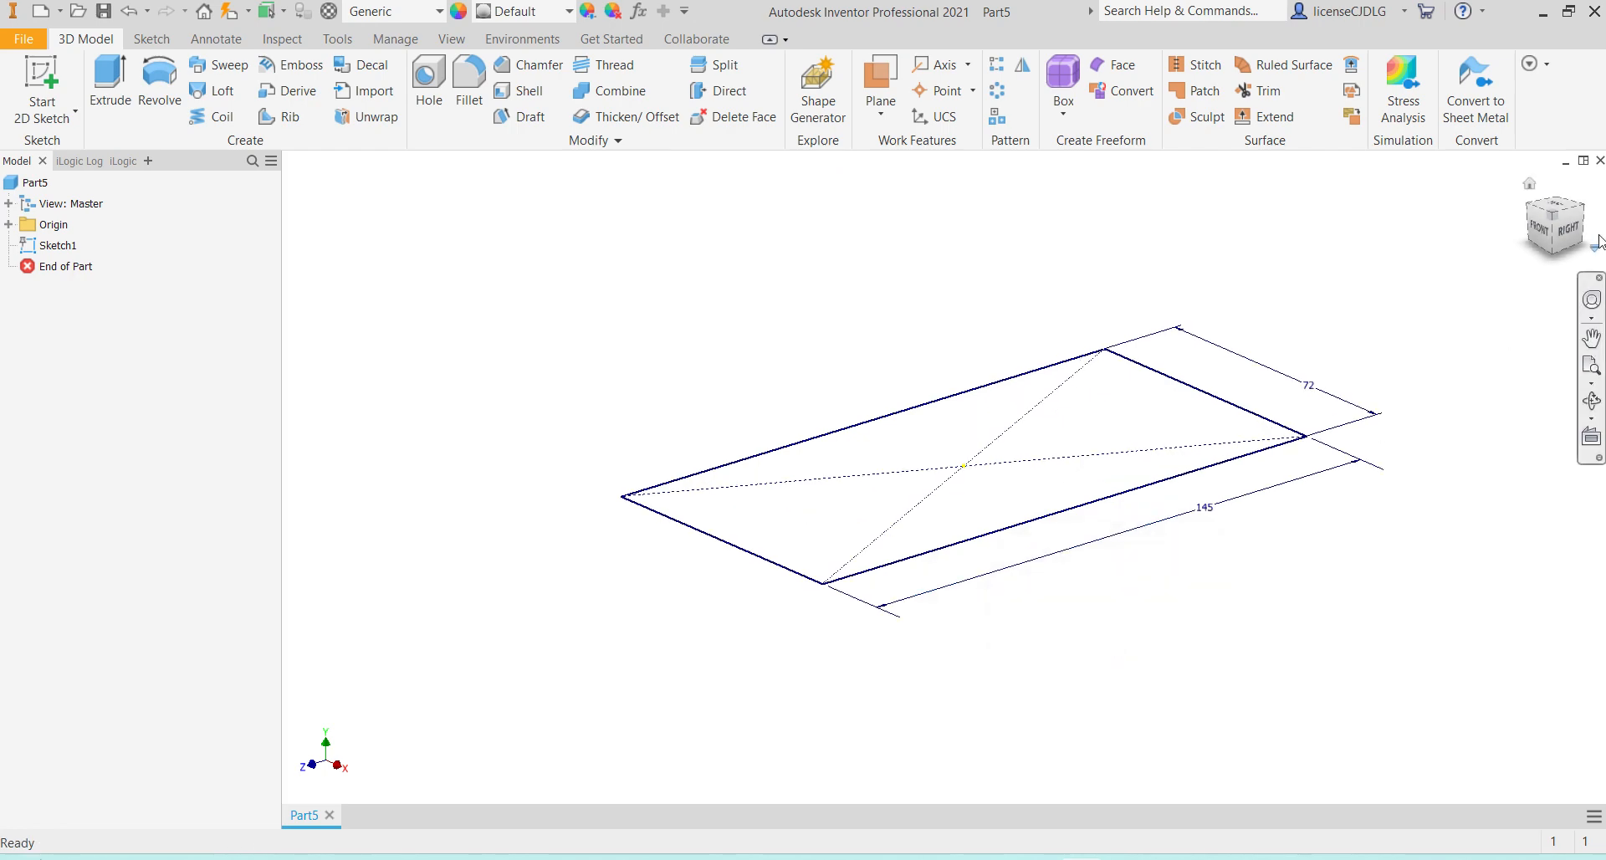
Extrude the rectangle 25 mm upward into a solid base block
{"action": "left_click", "coordinate": [109, 84]}
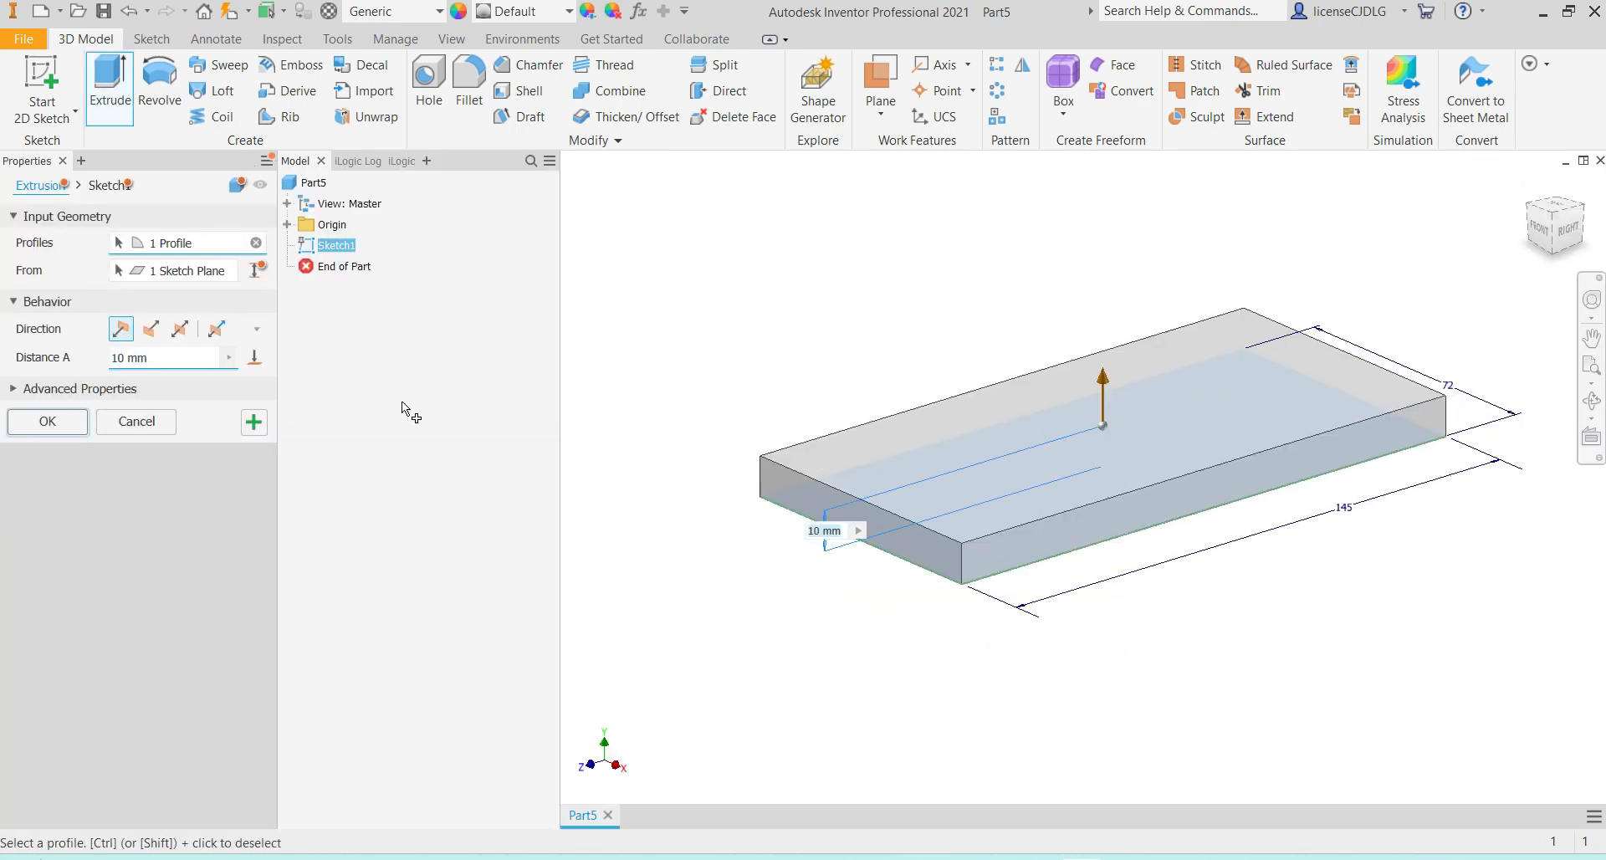
{"action": "left_click_drag", "start_coordinate": [163, 358], "coordinate": [103, 363]}
{"action": "type", "text": "25"}
{"action": "key", "text": "Return"}
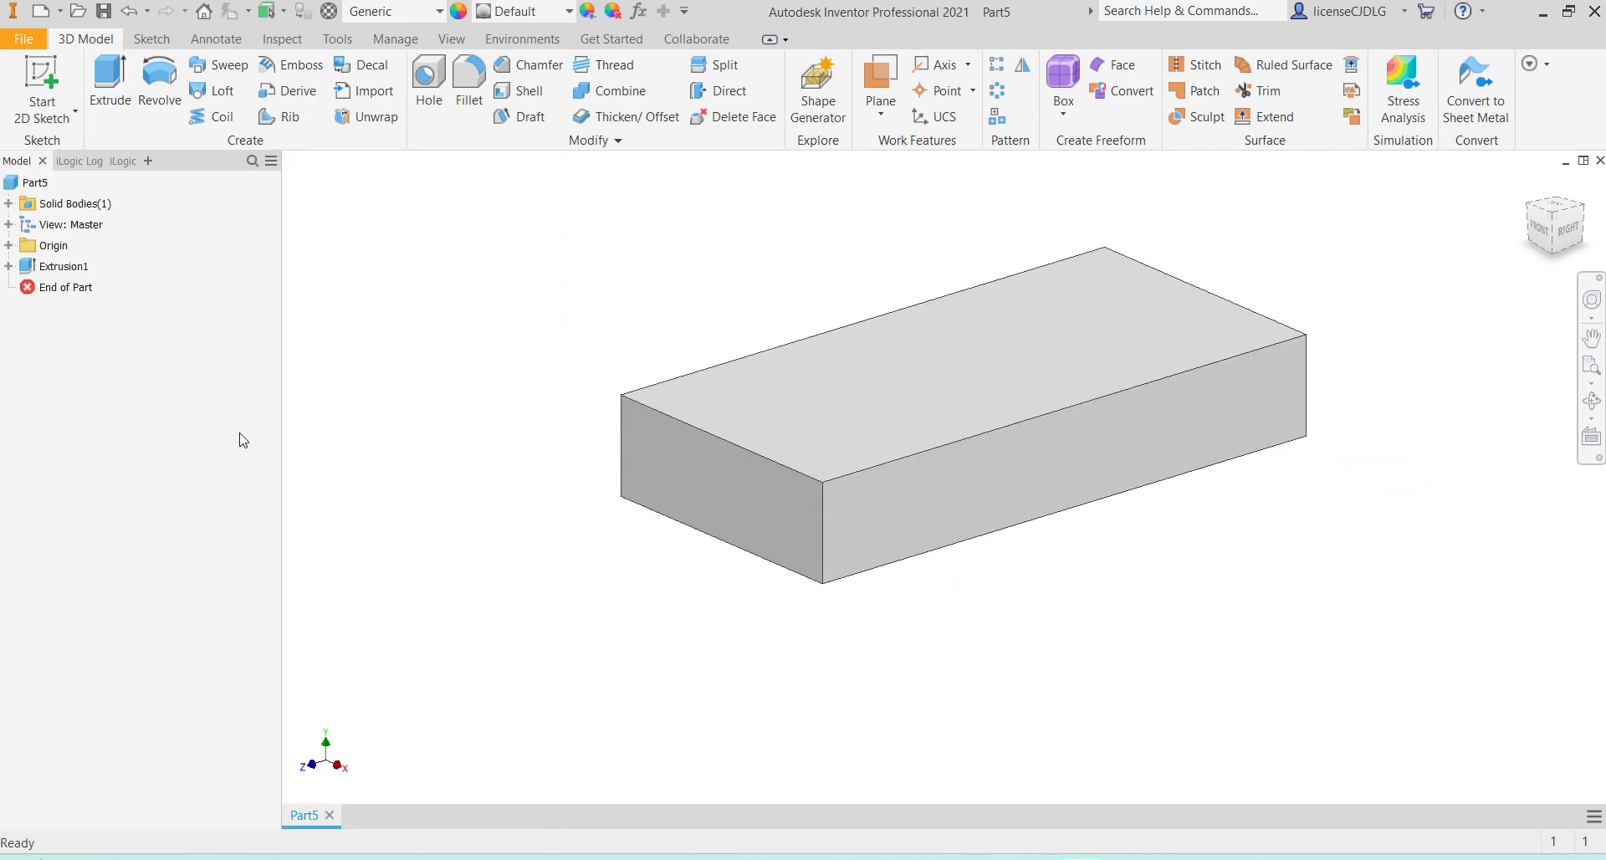
Check the ex A.JPG reference drawing and start a new sketch on the block's top face
{"action": "left_click", "coordinate": [1554, 222]}
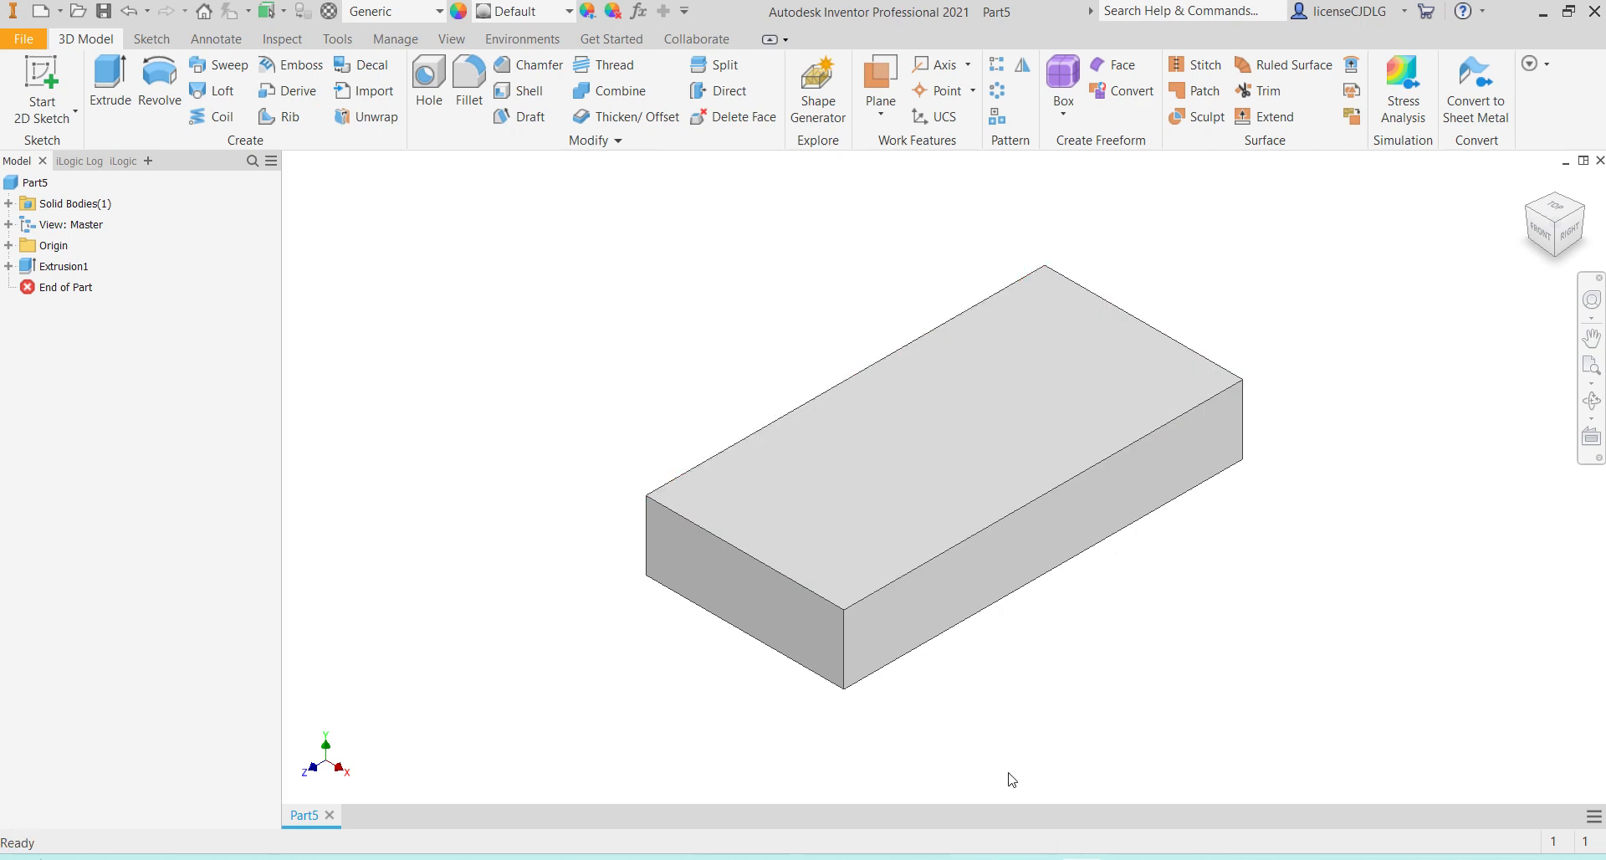
{"action": "scroll", "coordinate": [1002, 588], "scroll_direction": "down", "scroll_amount": 3}
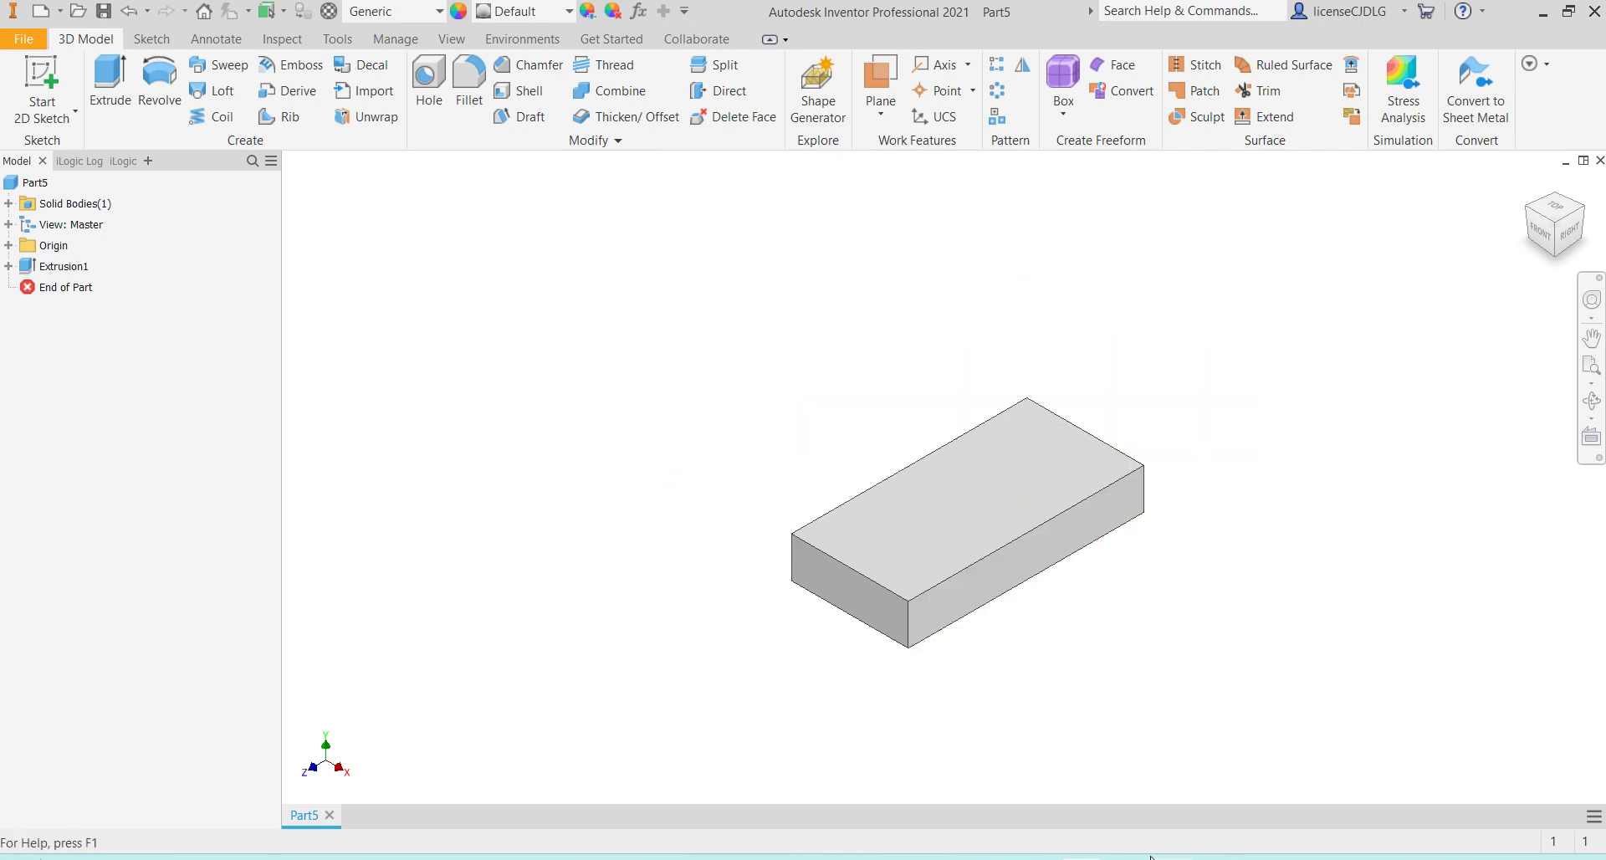
{"action": "mouse_move", "coordinate": [1152, 856]}
{"action": "left_click", "coordinate": [1129, 765]}
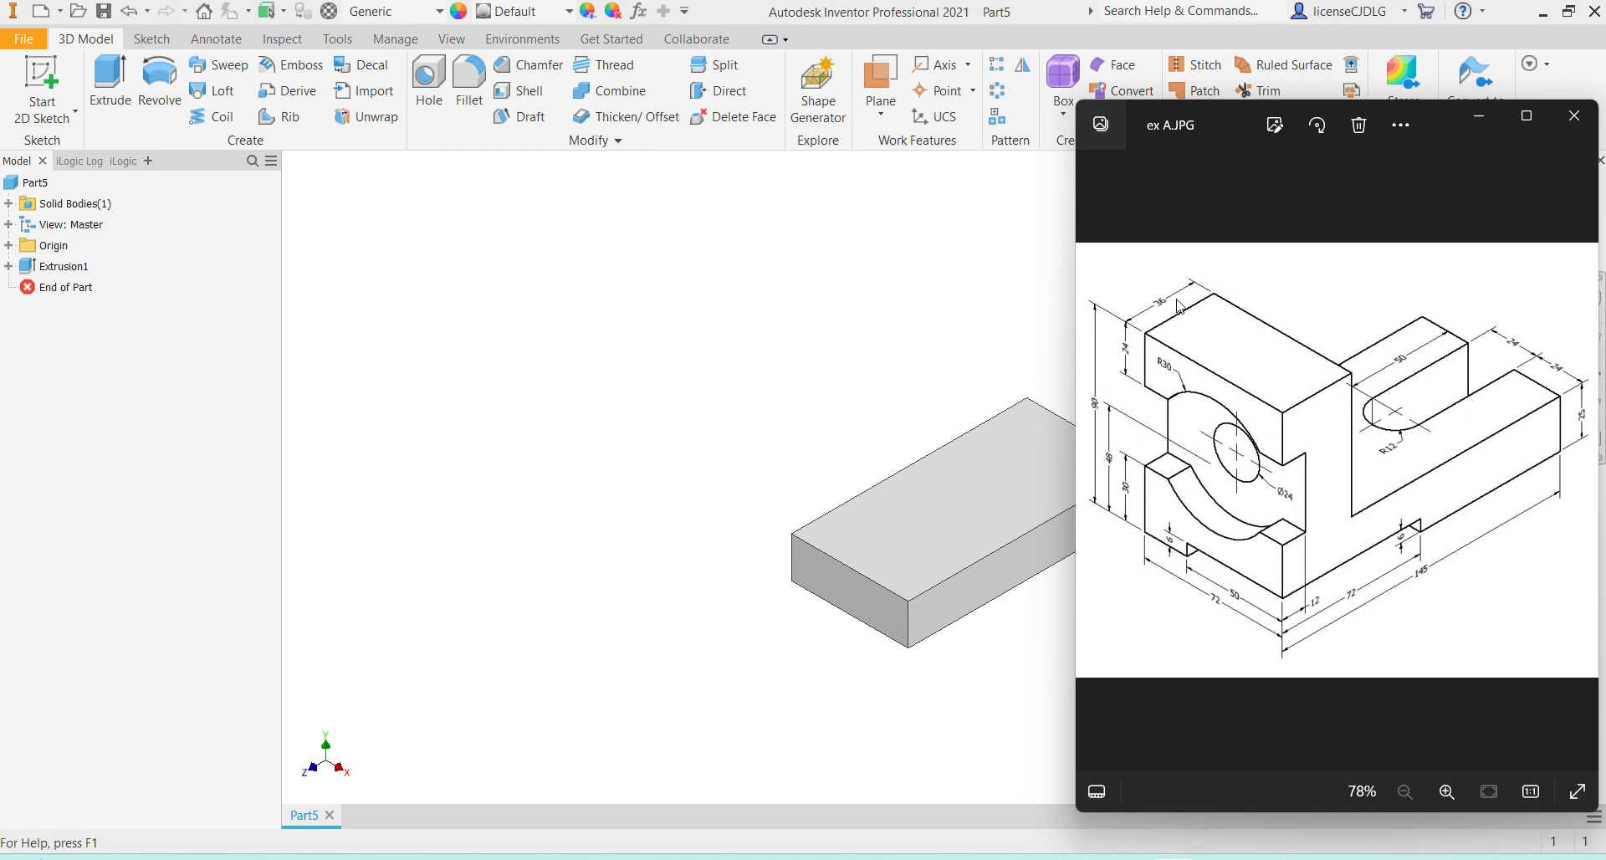
{"action": "left_click", "coordinate": [924, 276]}
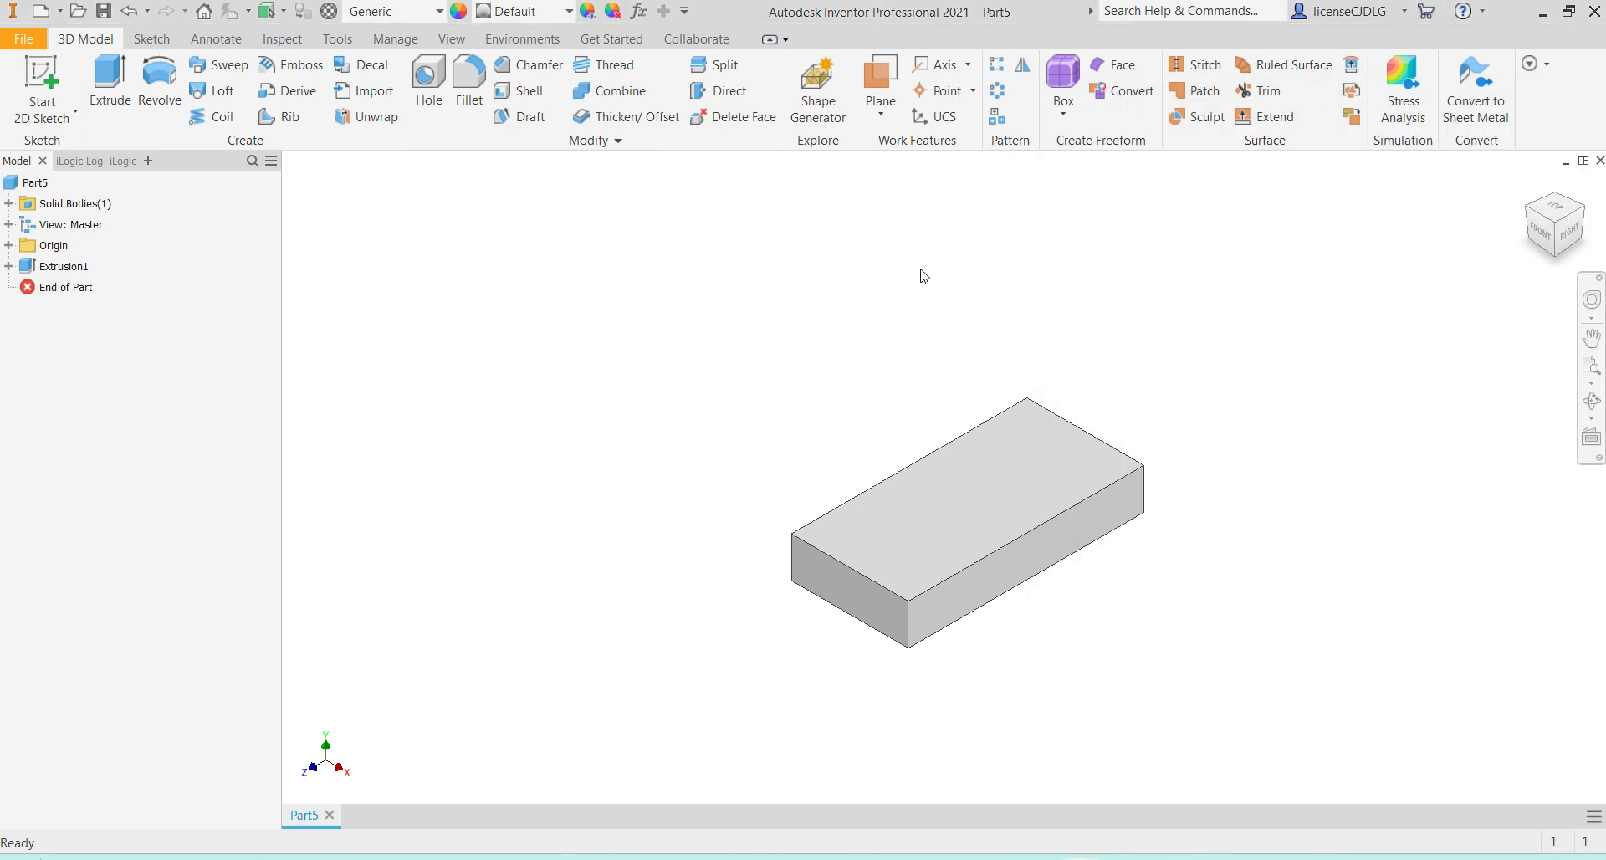
{"action": "left_click", "coordinate": [935, 535]}
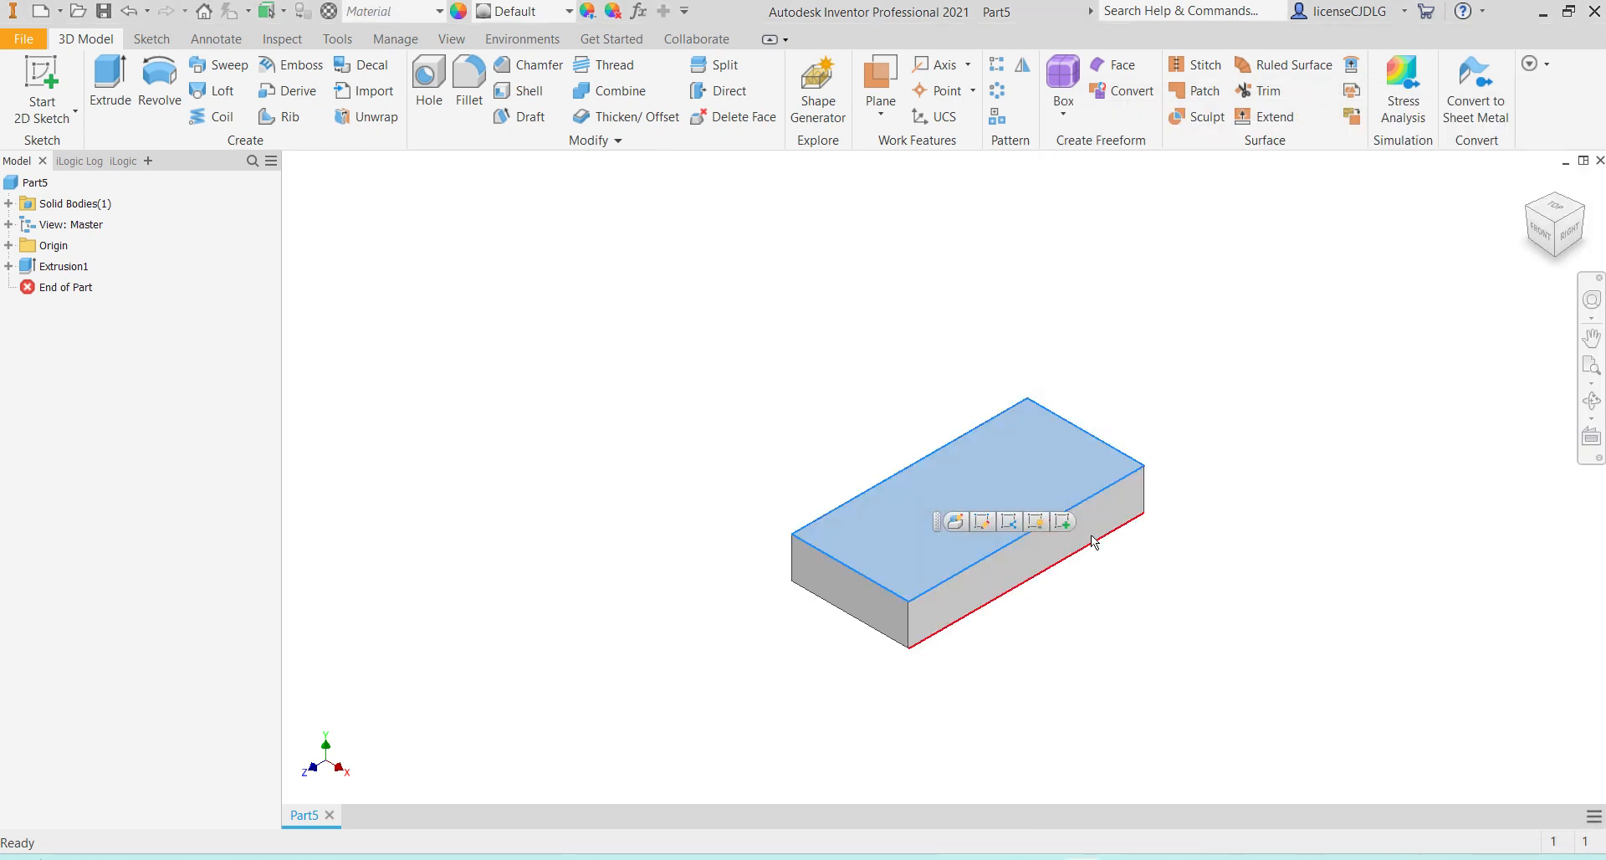
{"action": "key", "text": "s"}
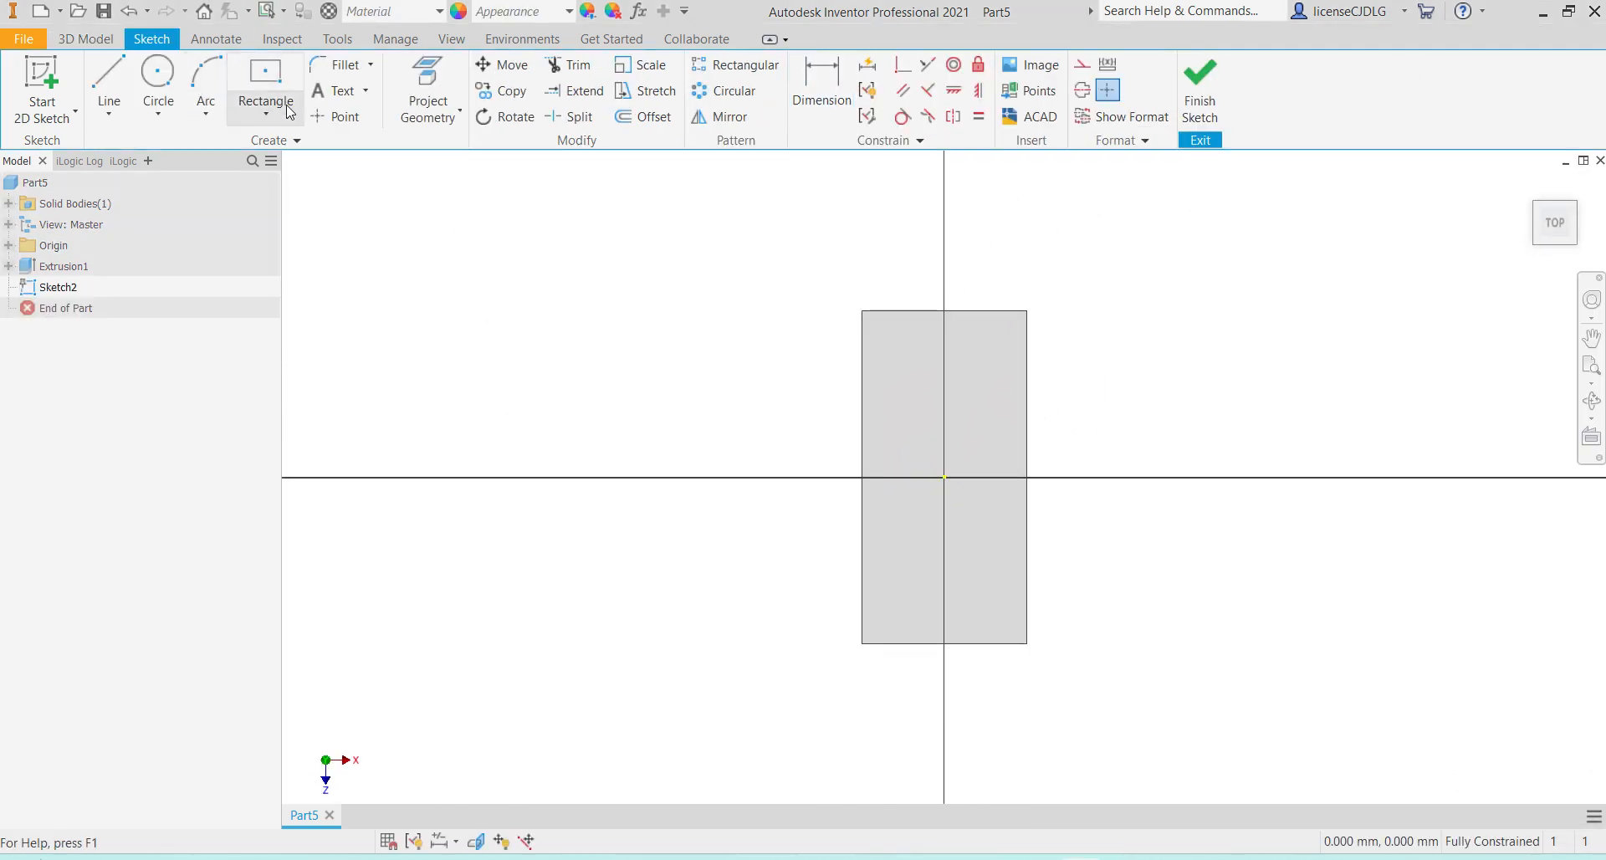
Sketch a two-point rectangle across the full width of the top face at the block's front end, and finish the sketch
{"action": "left_click", "coordinate": [283, 114]}
{"action": "left_click", "coordinate": [285, 154]}
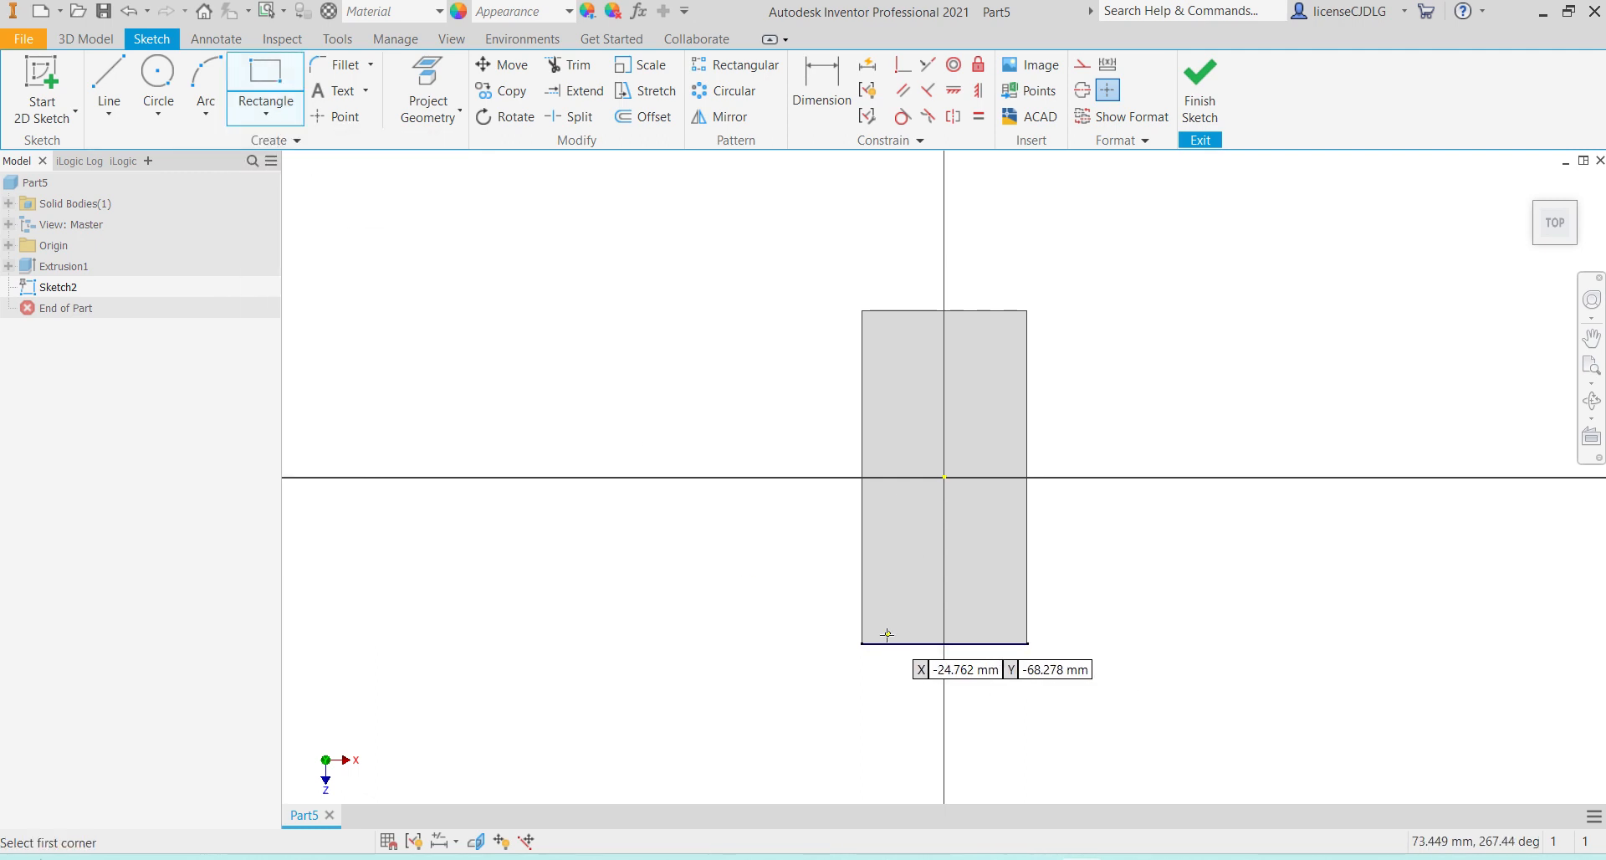
{"action": "left_click", "coordinate": [862, 644]}
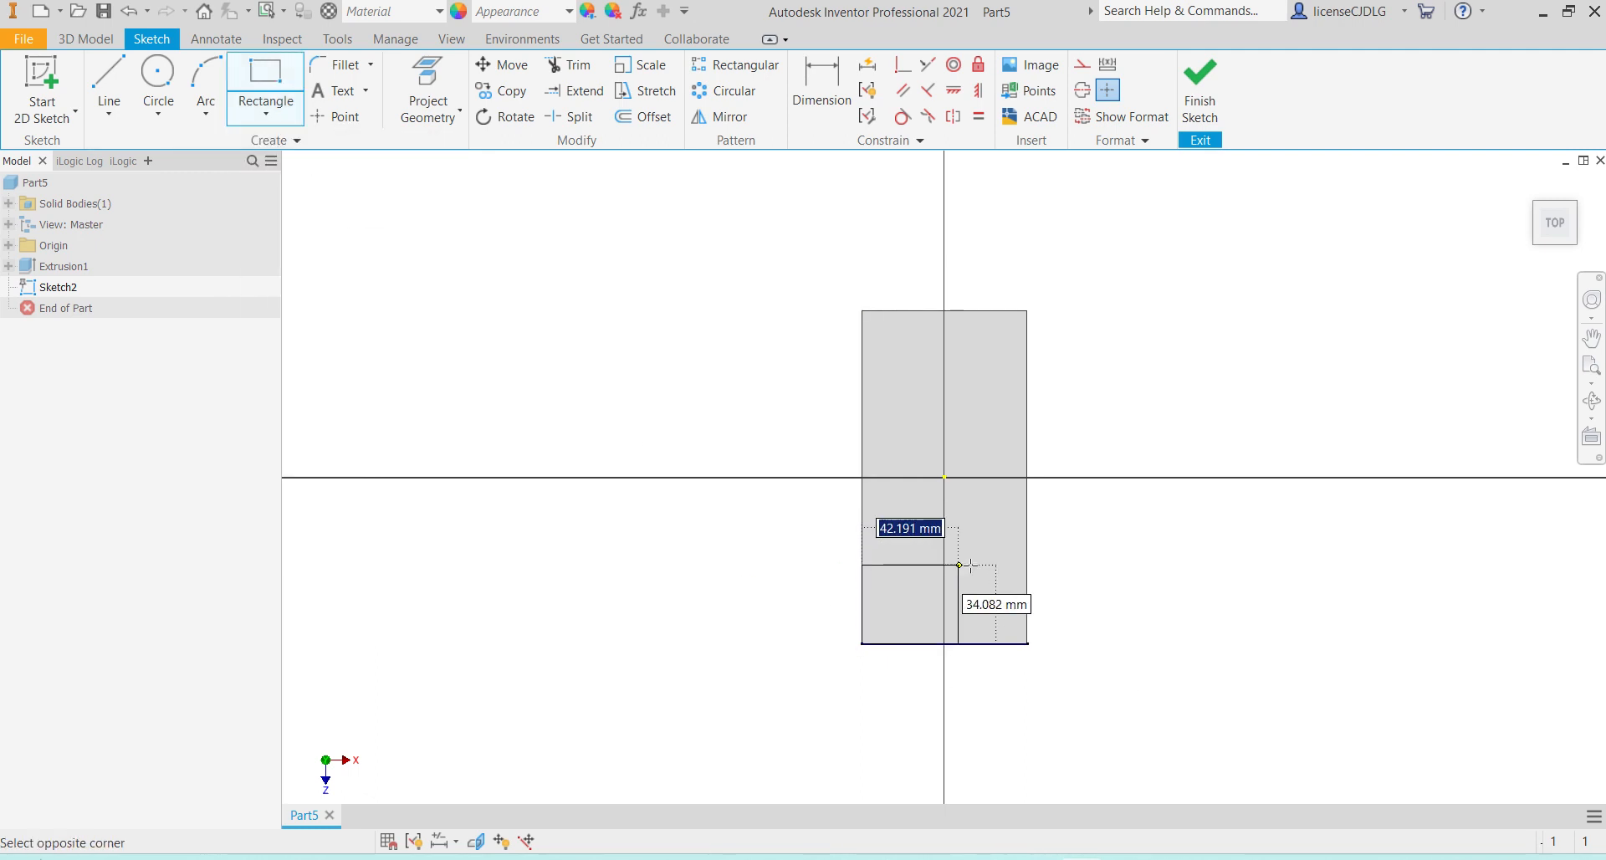
{"action": "left_click", "coordinate": [1027, 558]}
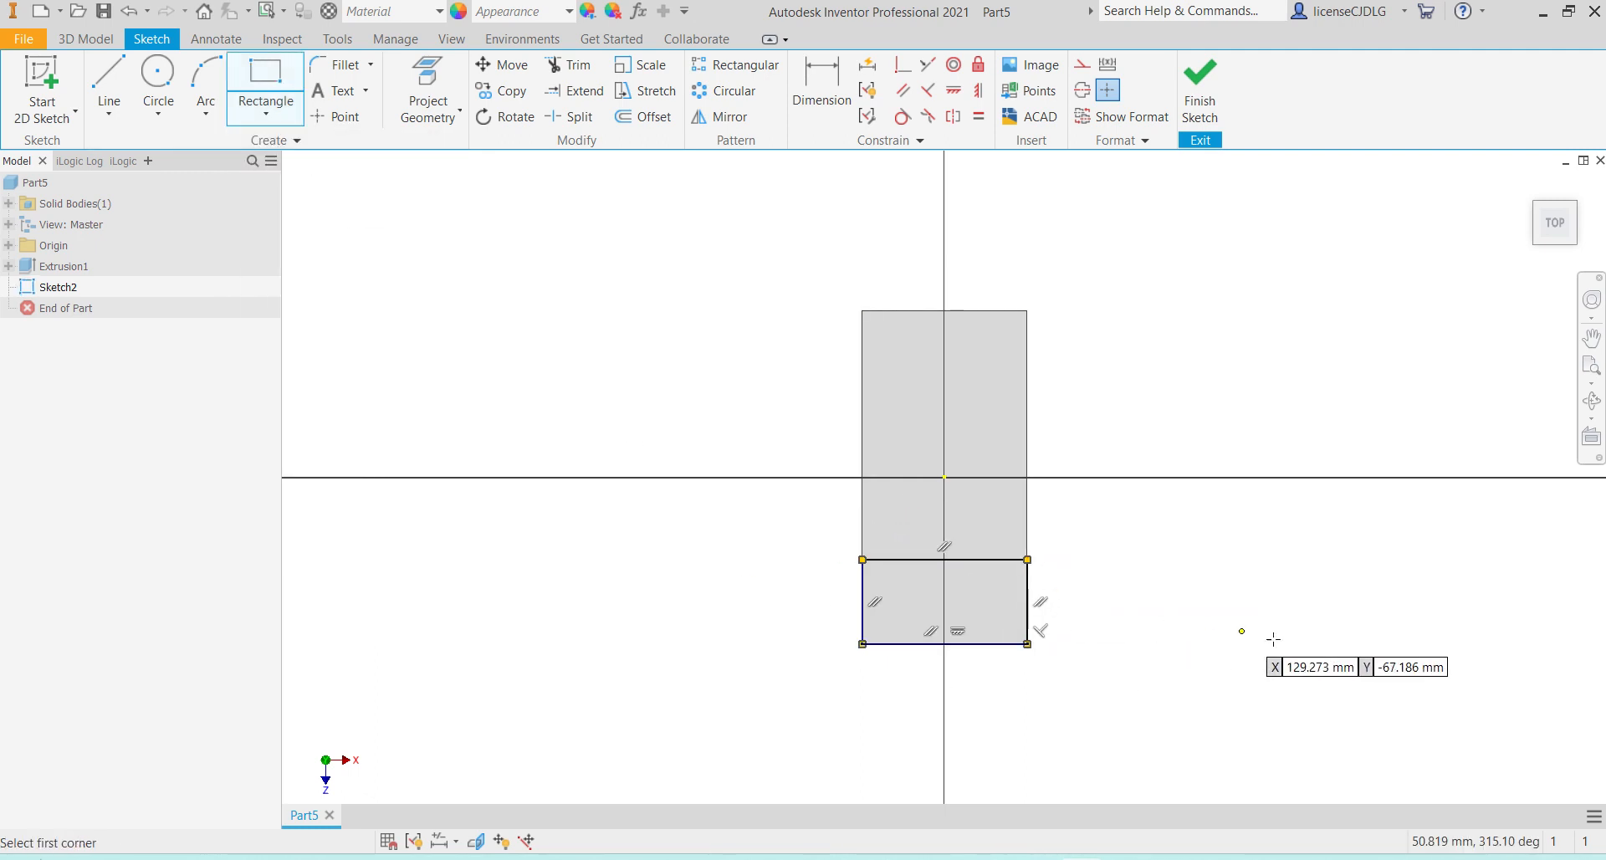
{"action": "left_click", "coordinate": [1199, 88]}
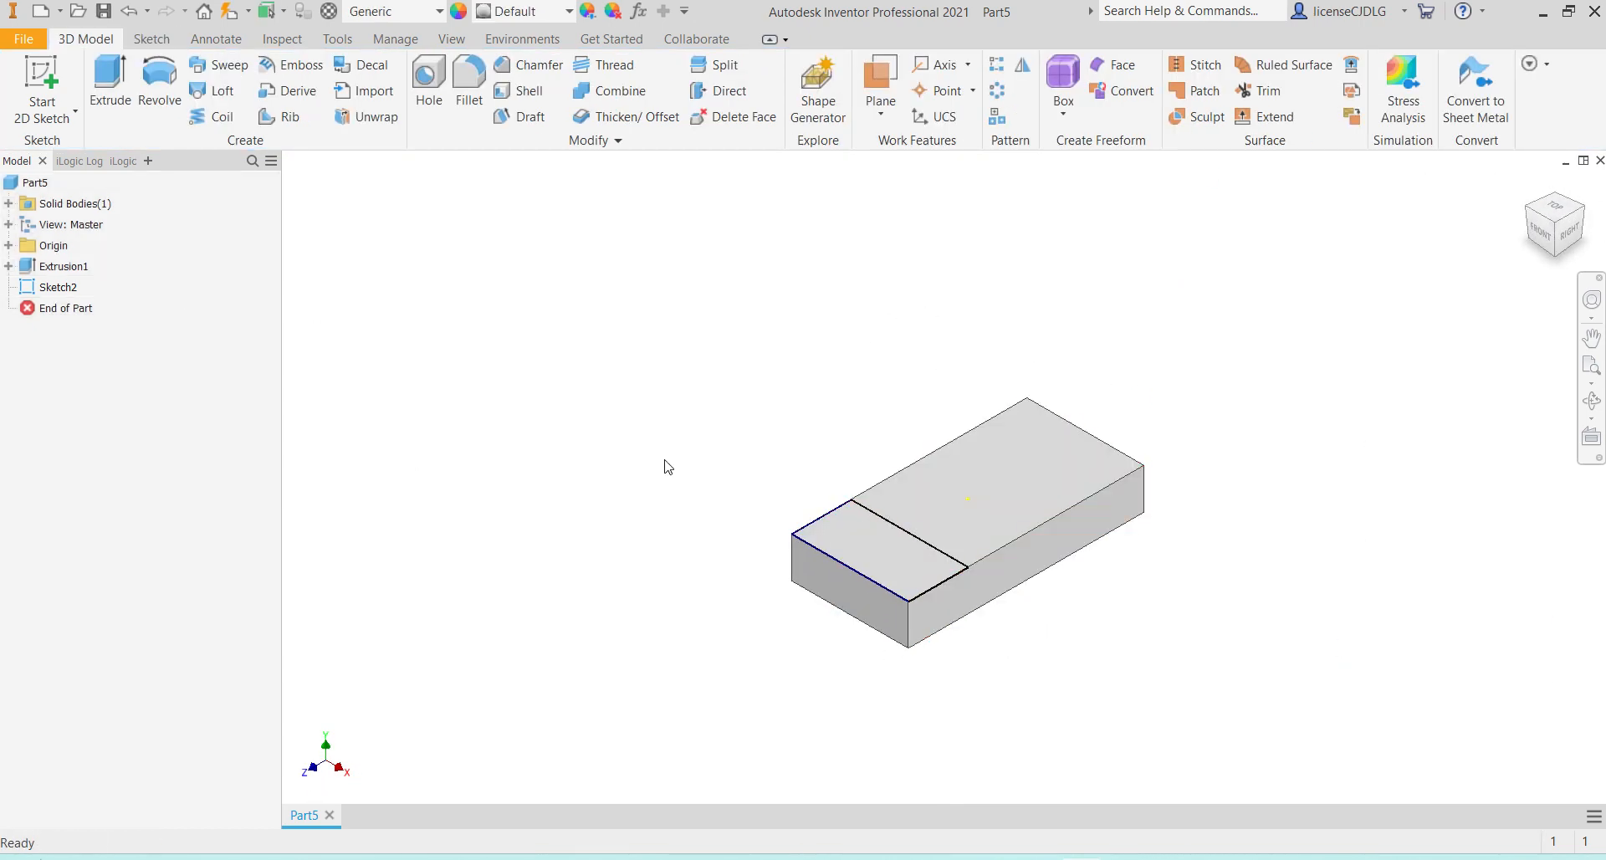
Reopen the sketch on the block's top face for editing and dimension the rectangle's depth from the front edge to 36 mm
{"action": "left_click", "coordinate": [50, 289]}
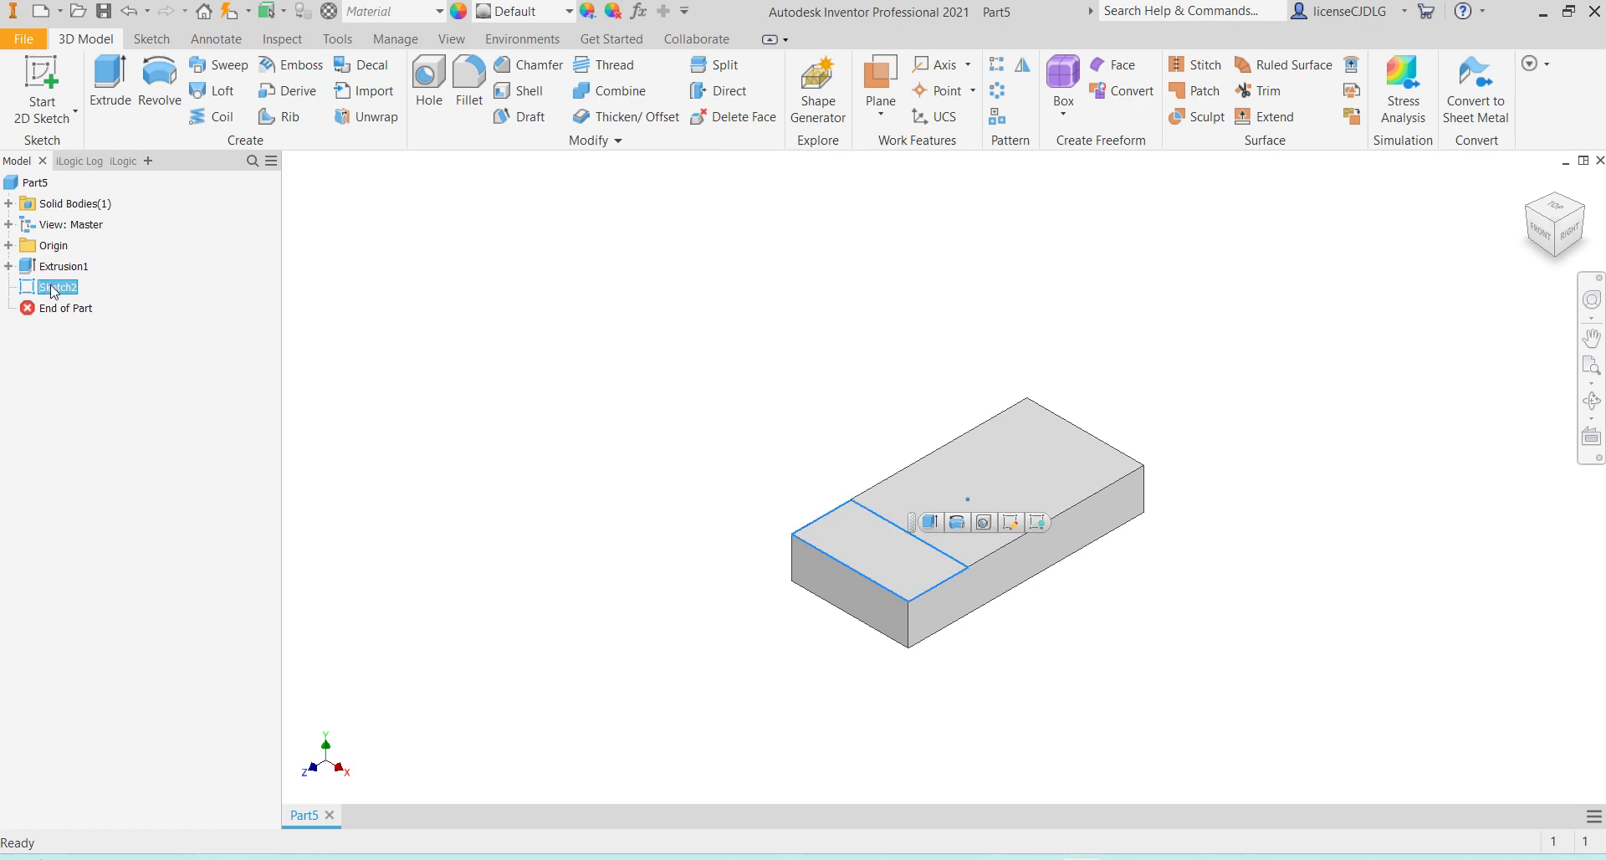
{"action": "double_click", "coordinate": [59, 289]}
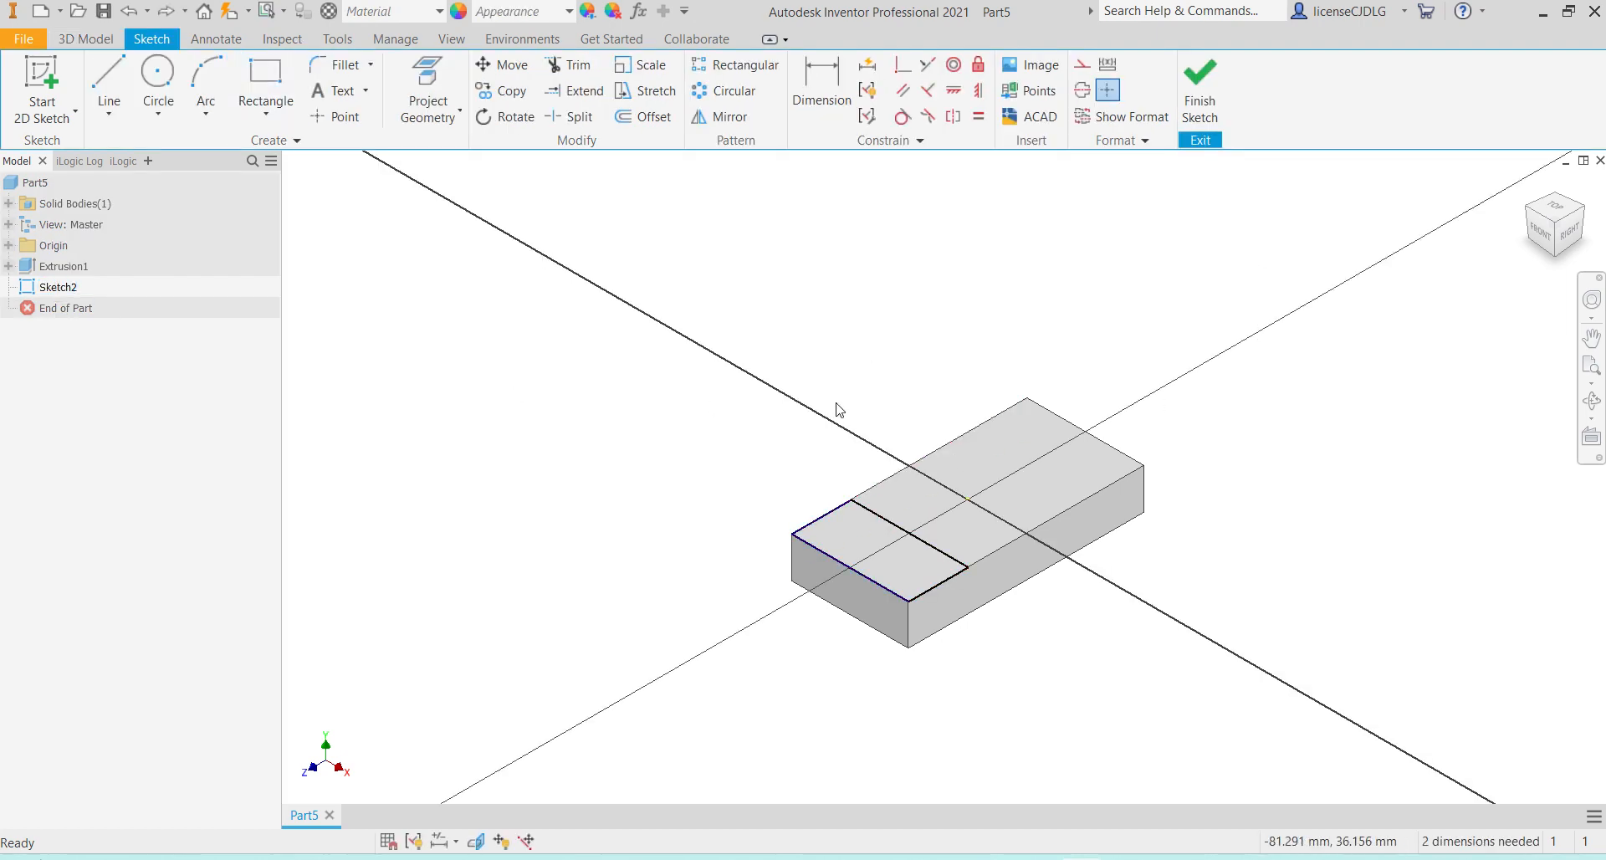
{"action": "left_click", "coordinate": [821, 88]}
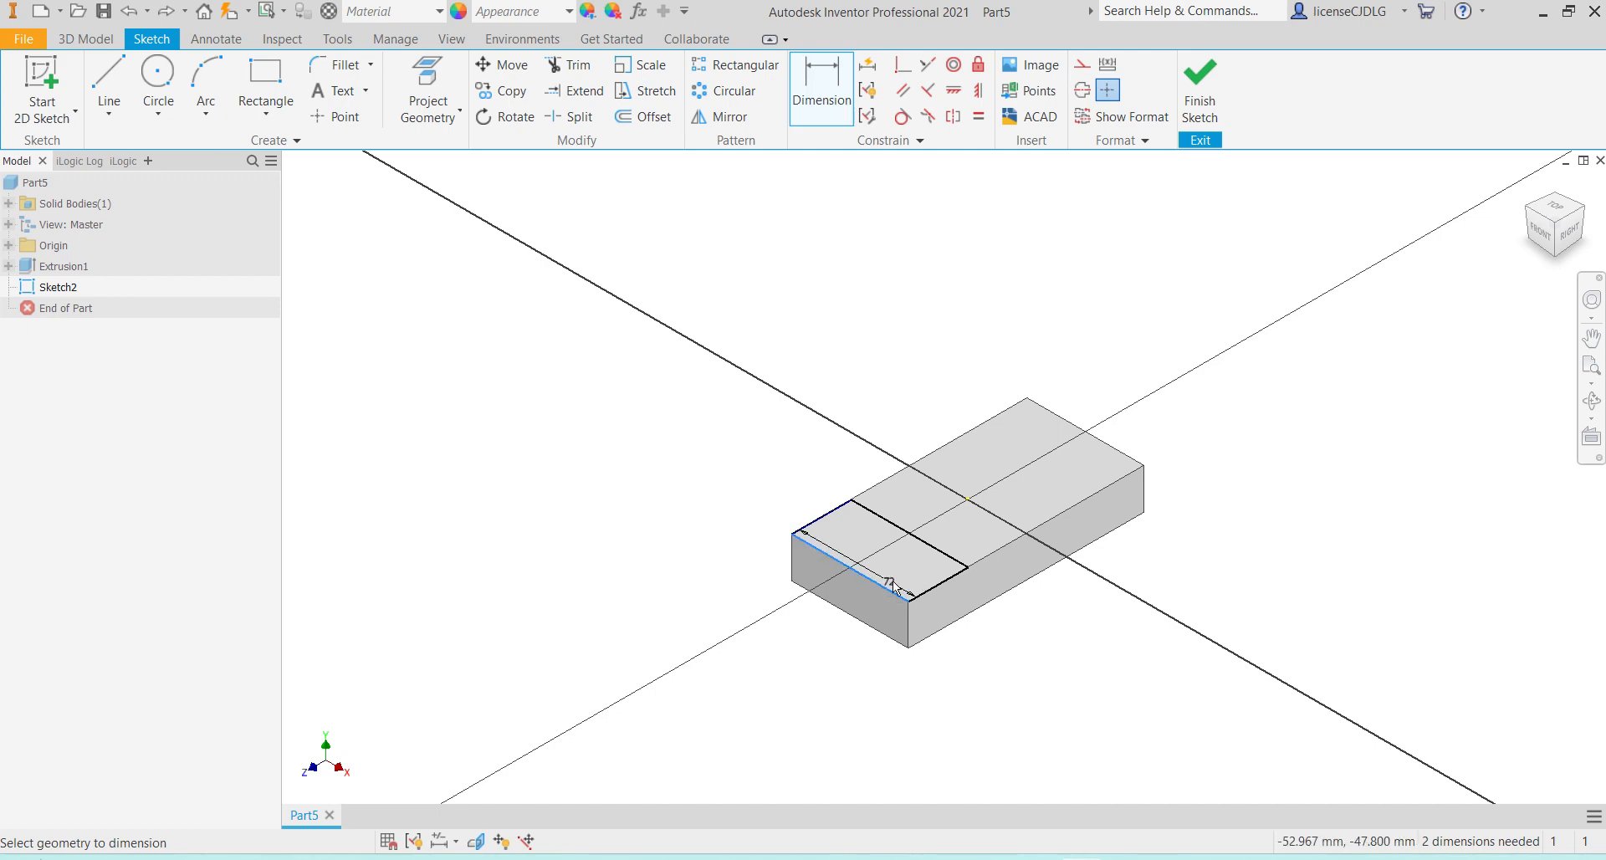
{"action": "left_click", "coordinate": [940, 559]}
{"action": "left_click", "coordinate": [742, 490]}
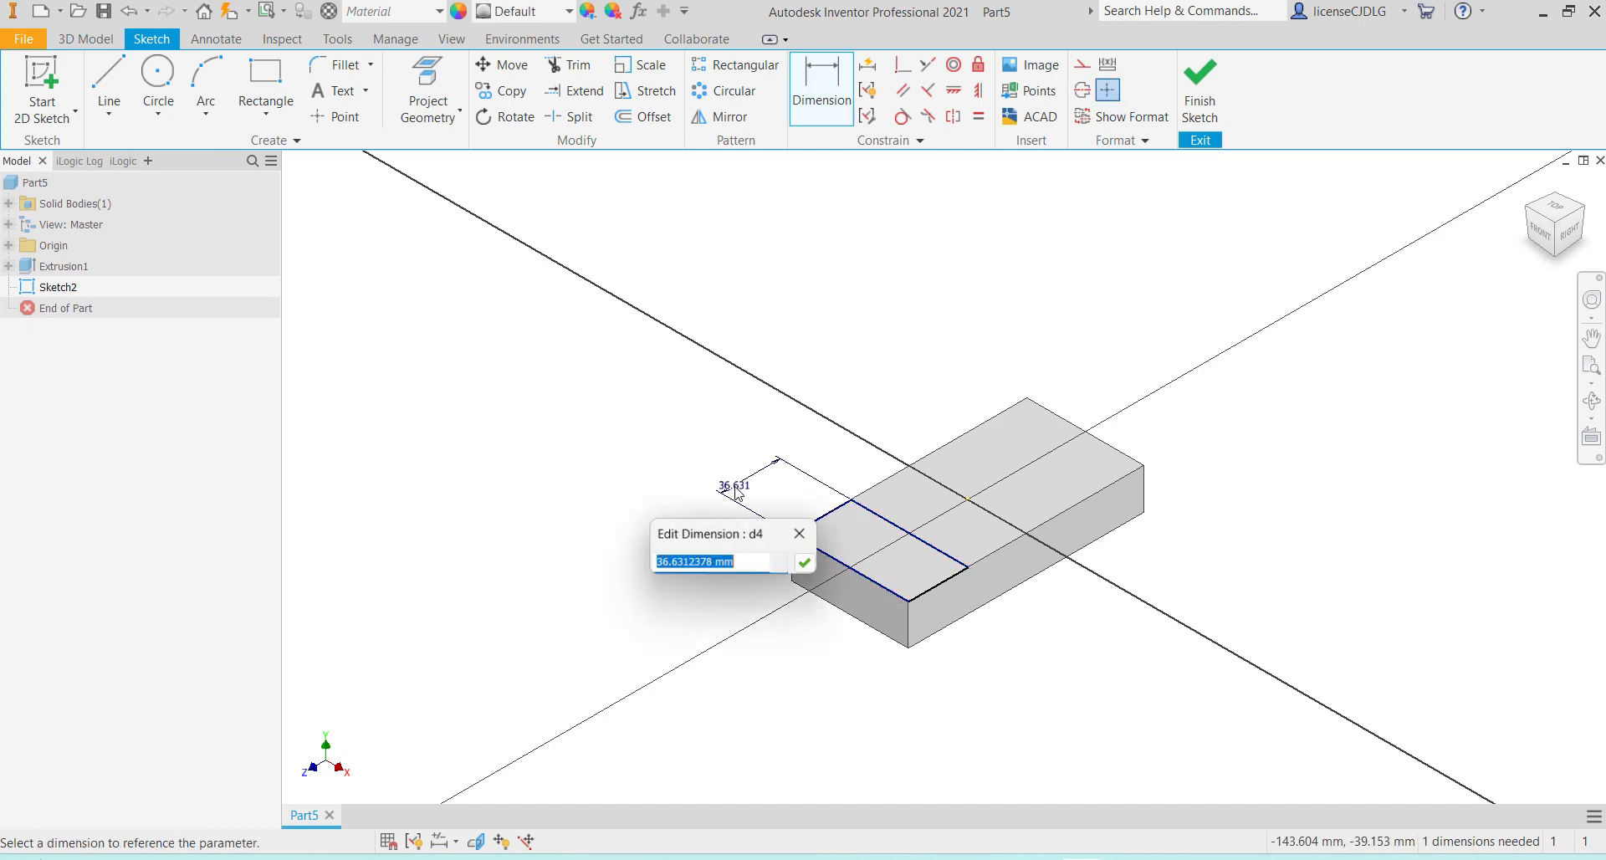
{"action": "type", "text": "36"}
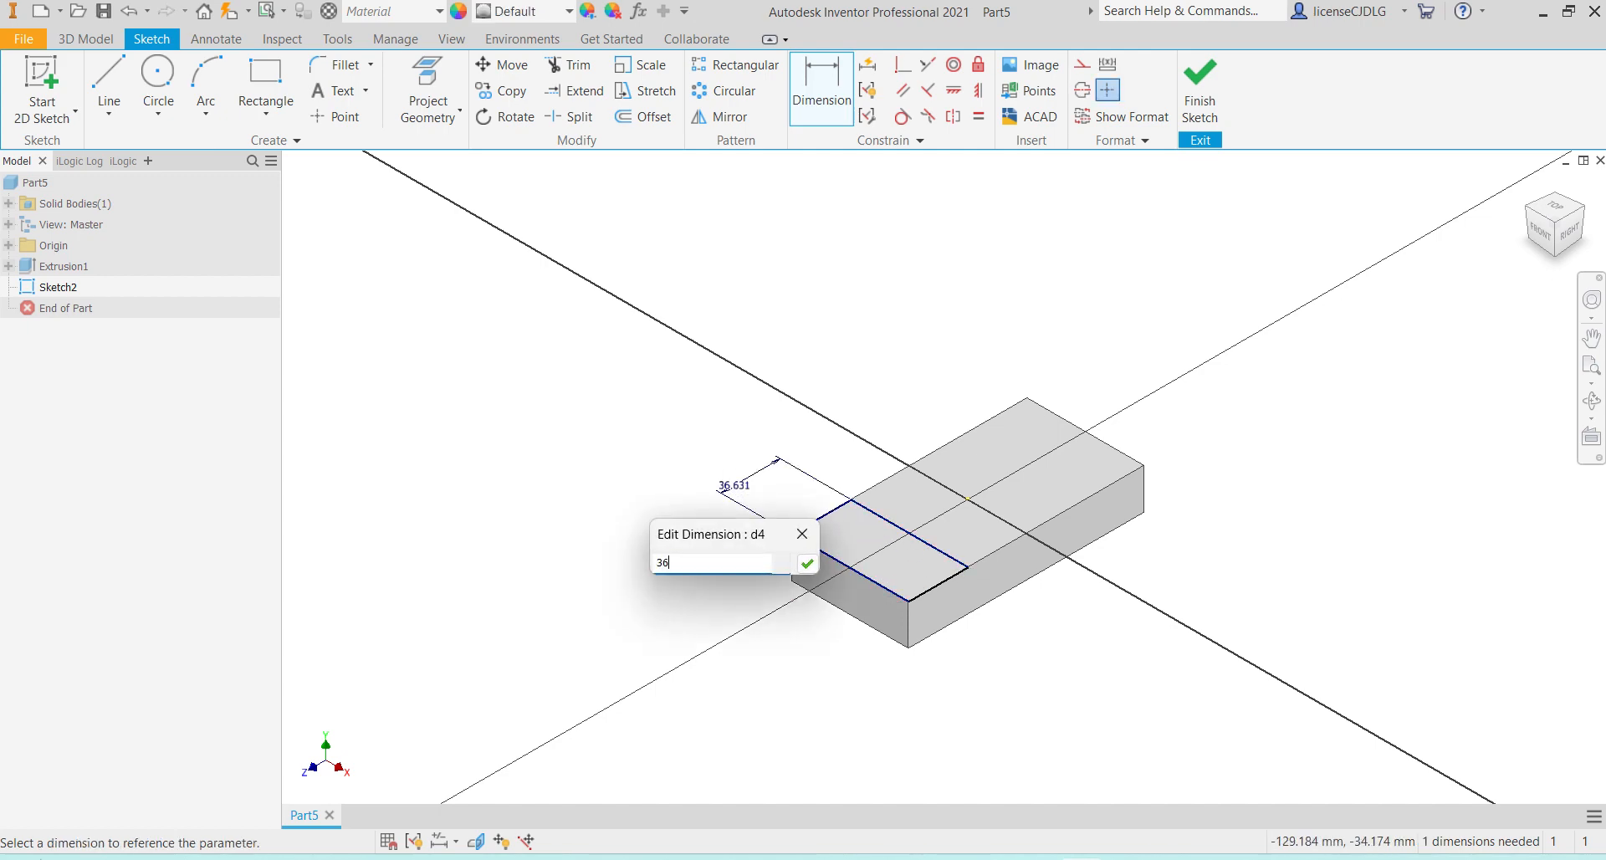
{"action": "key", "text": "Return"}
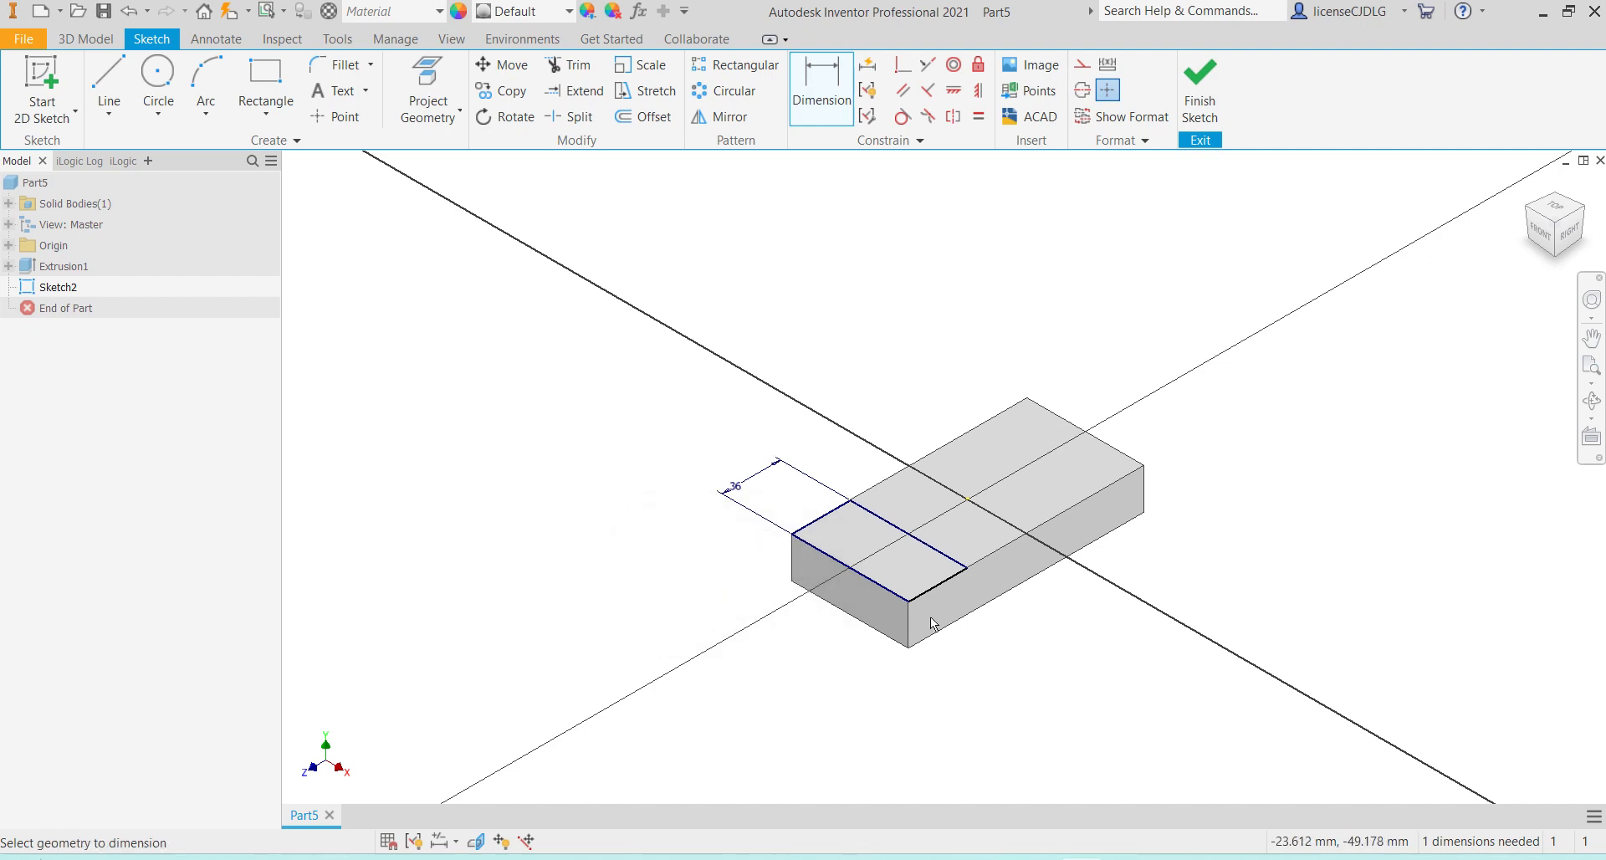
{"action": "key", "text": "Escape"}
{"action": "scroll", "coordinate": [1066, 649], "scroll_direction": "up", "scroll_amount": 4}
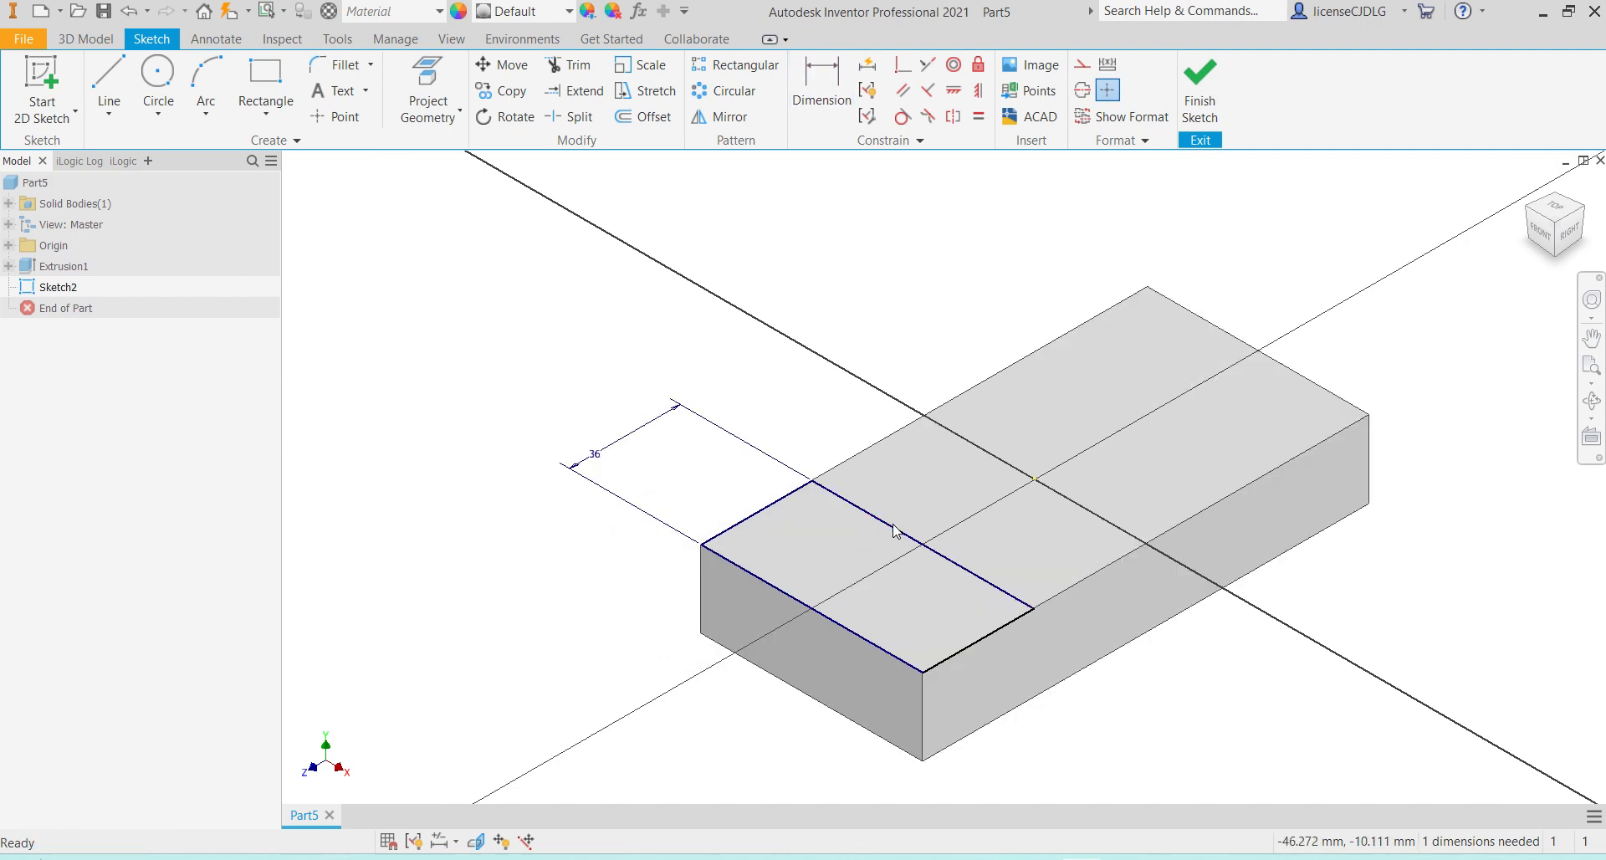
{"action": "scroll", "coordinate": [1053, 640], "scroll_direction": "down", "scroll_amount": 3}
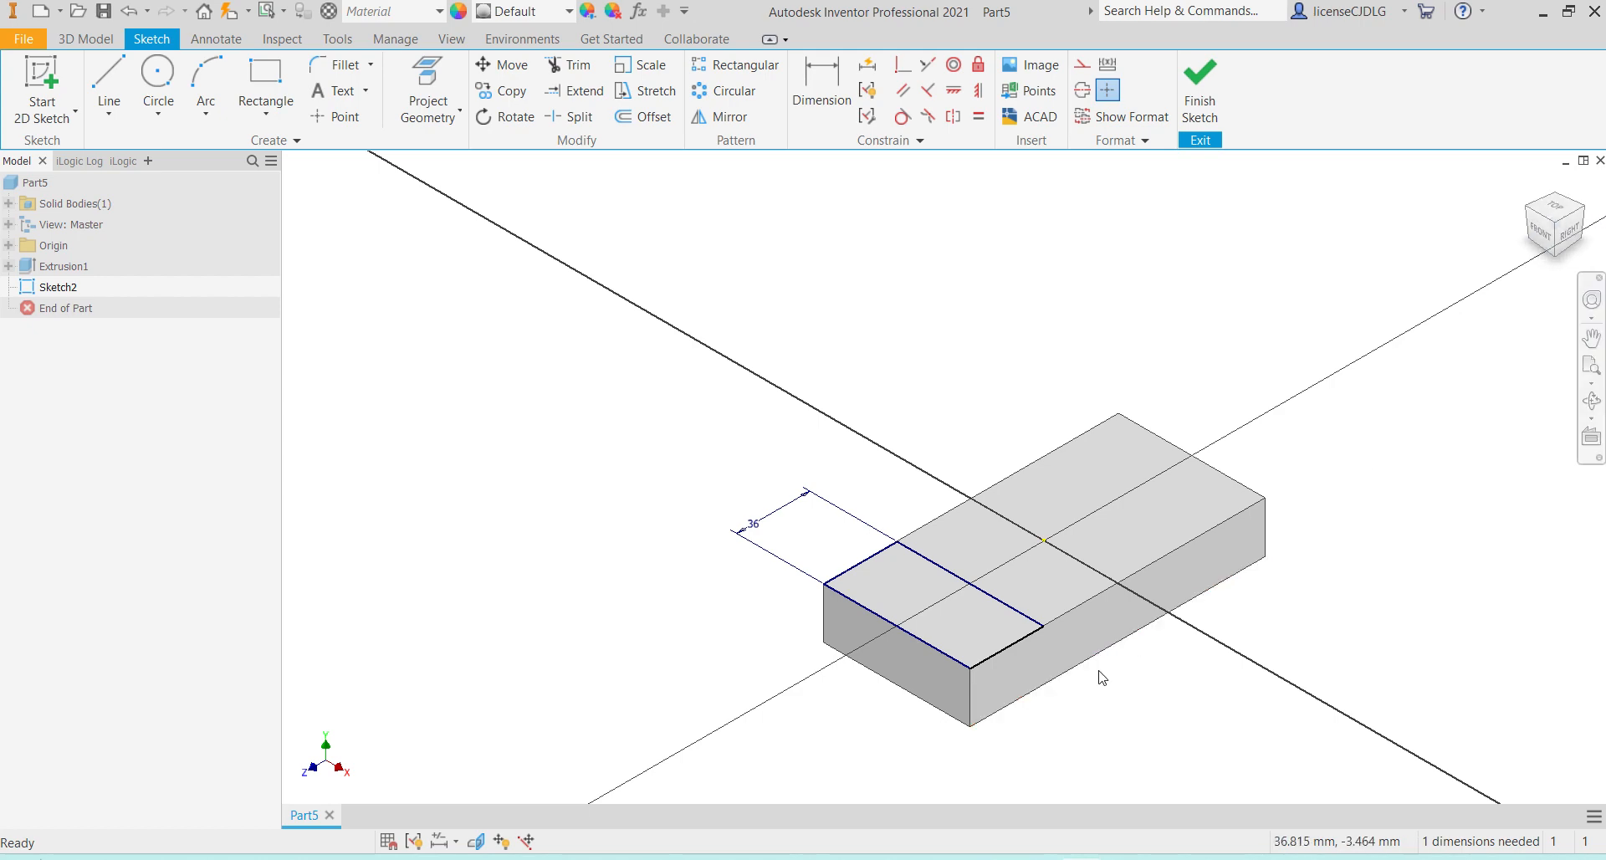
View the sketch from the top, dimension the rectangle's width across the block as 72 mm, and finish the sketch
{"action": "left_click", "coordinate": [1555, 207]}
{"action": "scroll", "coordinate": [1085, 744], "scroll_direction": "up", "scroll_amount": 3}
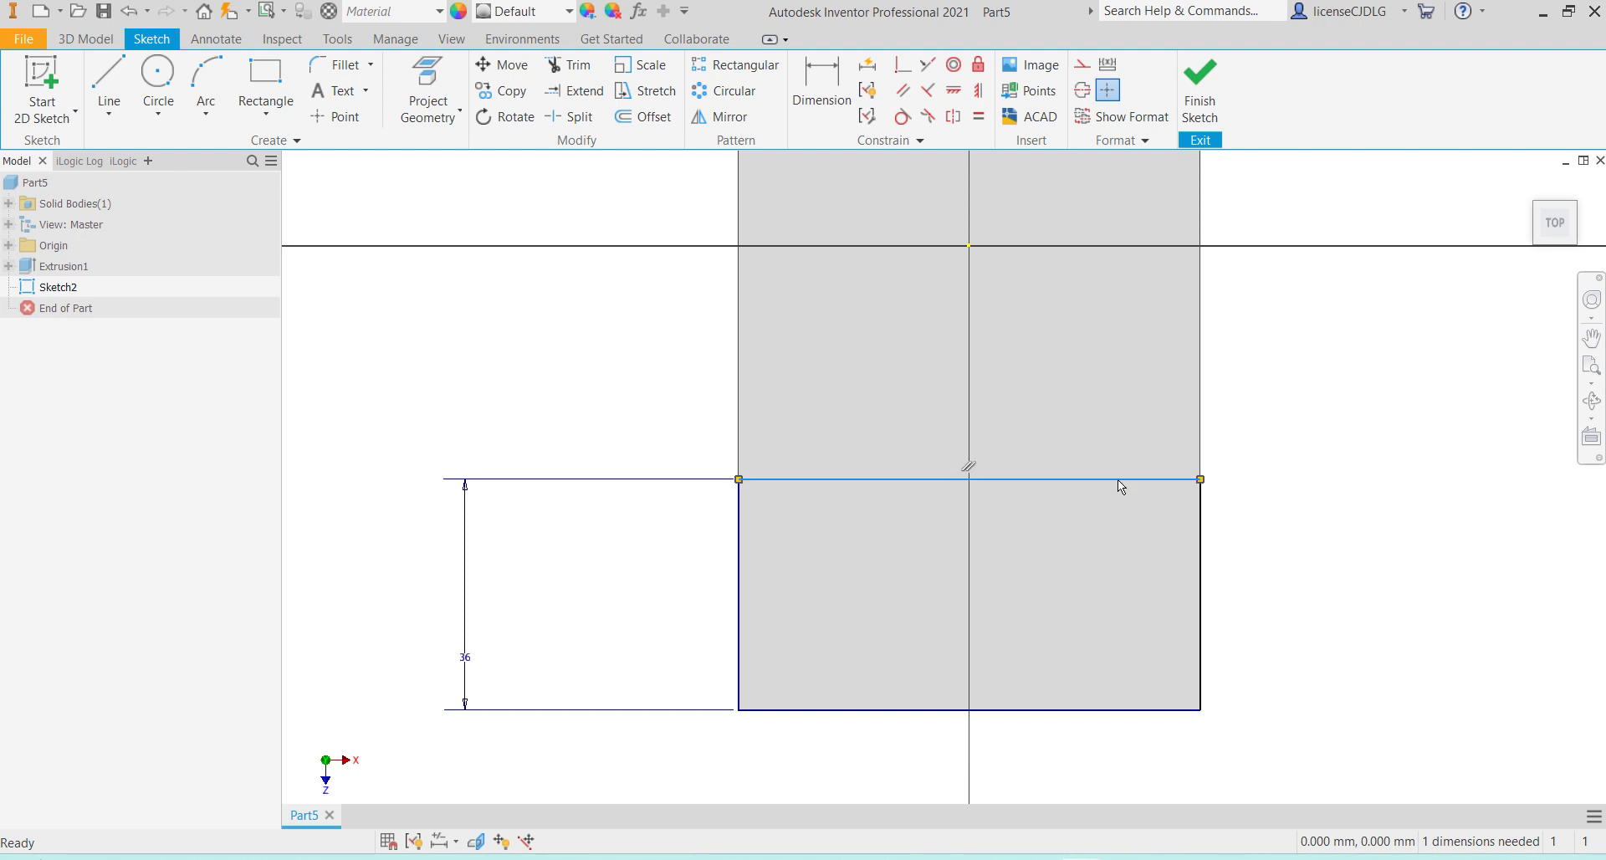
{"action": "left_click_drag", "start_coordinate": [1117, 479], "coordinate": [655, 642]}
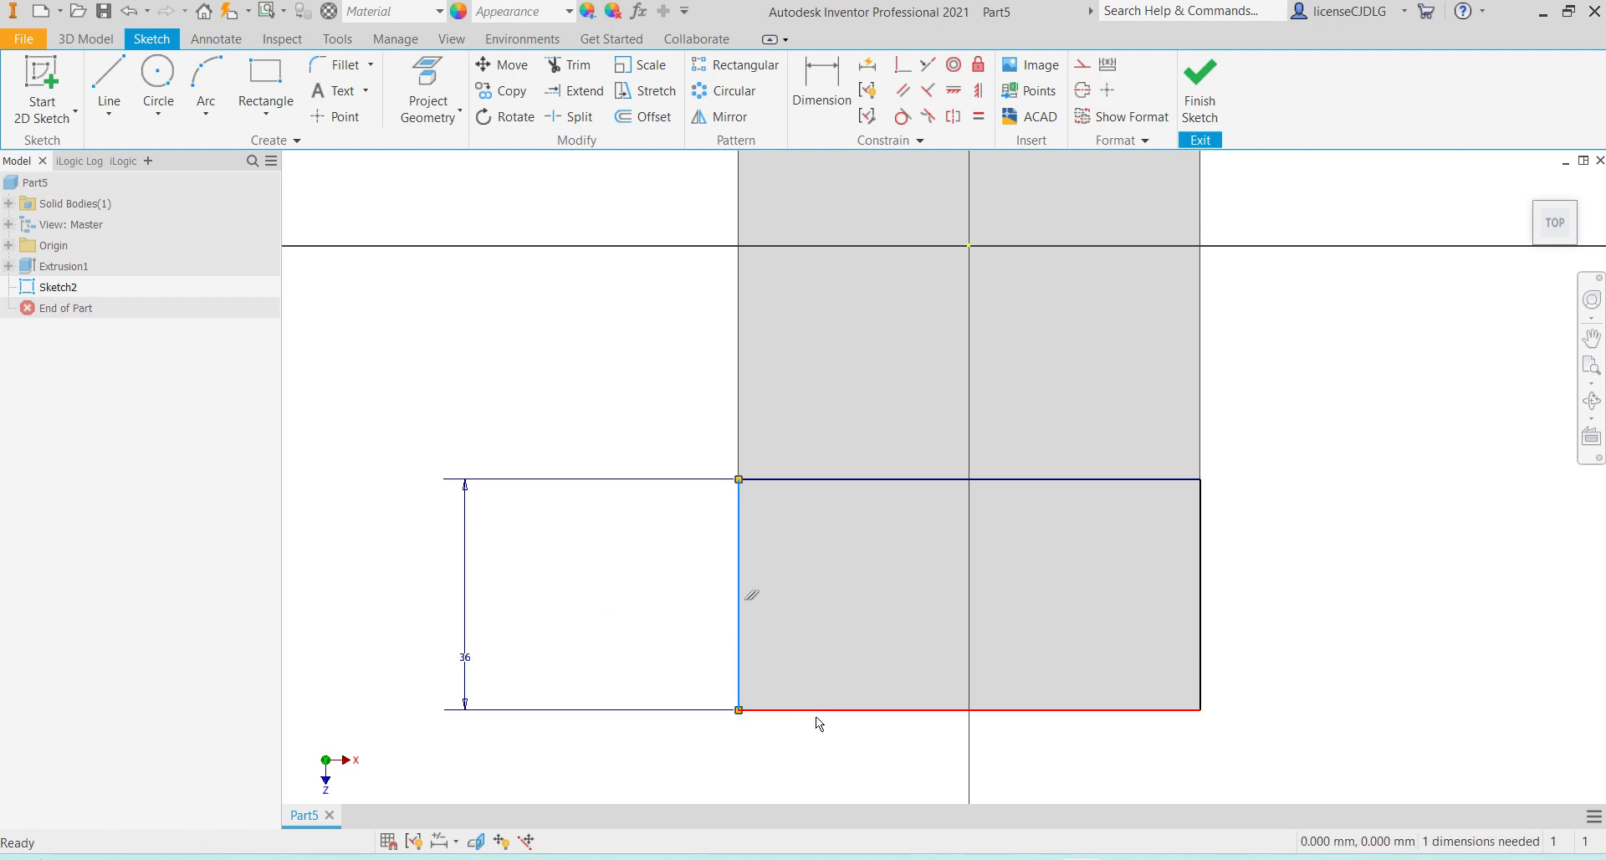
{"action": "left_click_drag", "start_coordinate": [828, 713], "coordinate": [1082, 719]}
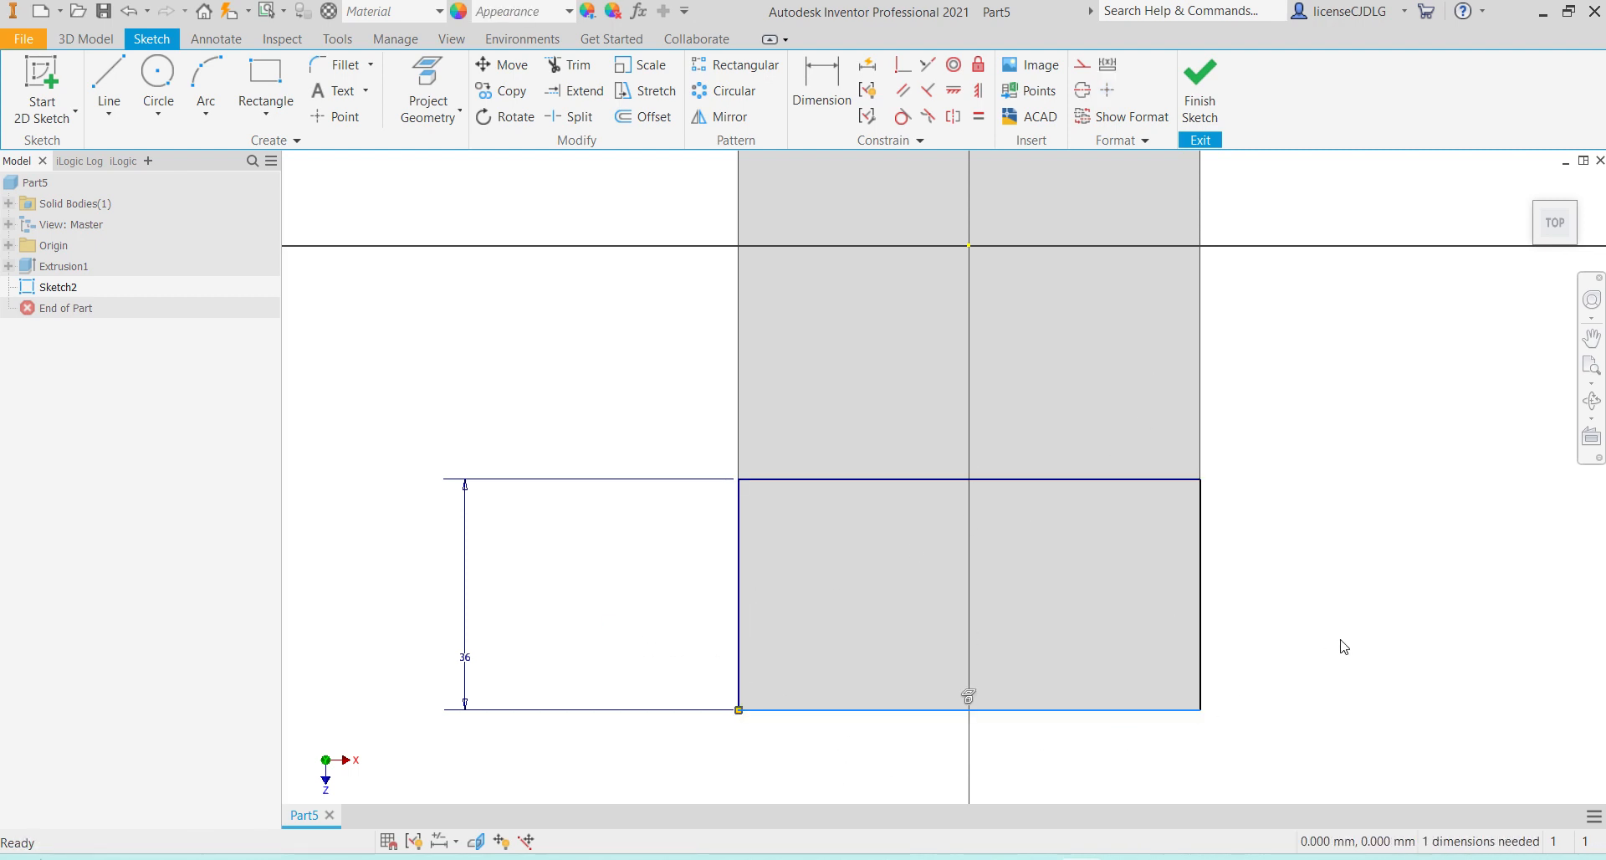
{"action": "scroll", "coordinate": [1343, 647], "scroll_direction": "down", "scroll_amount": 2}
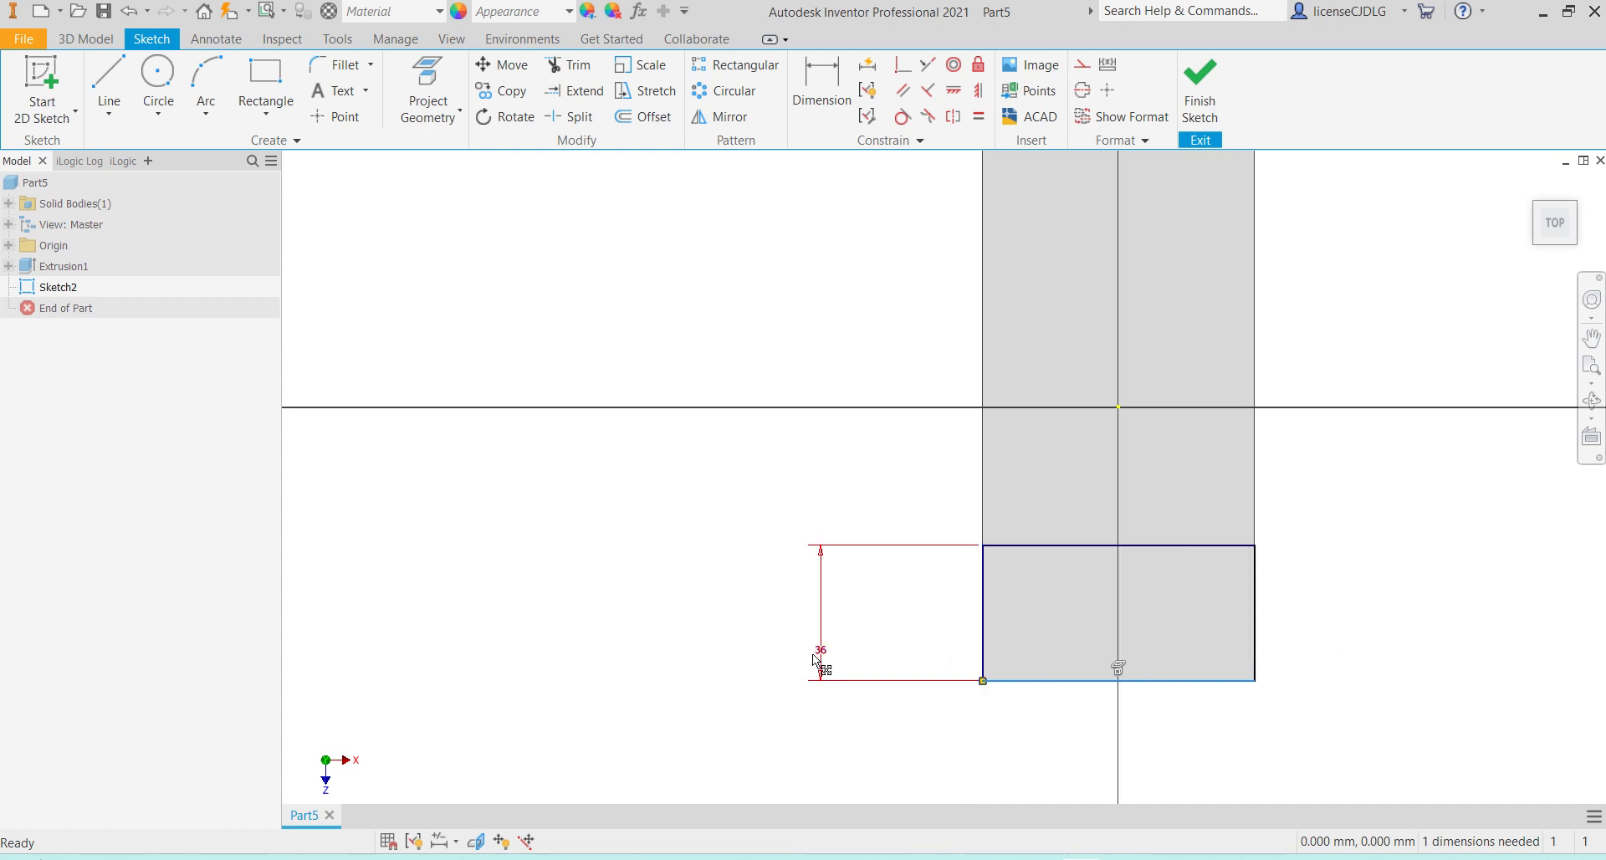
{"action": "left_click", "coordinate": [819, 107]}
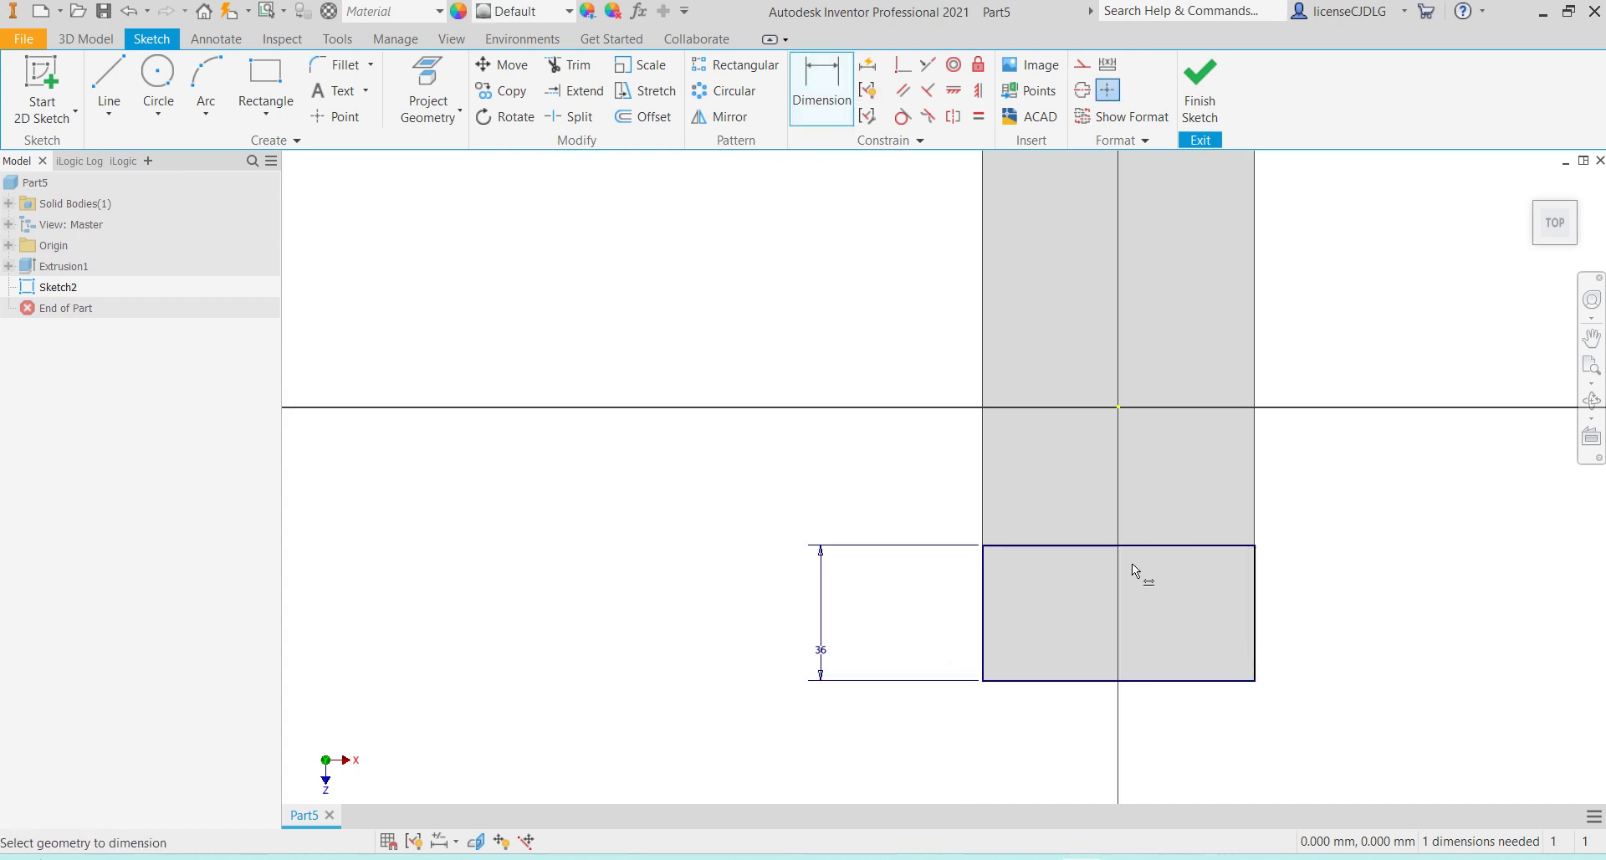
{"action": "left_click", "coordinate": [1088, 546]}
{"action": "left_click", "coordinate": [1108, 466]}
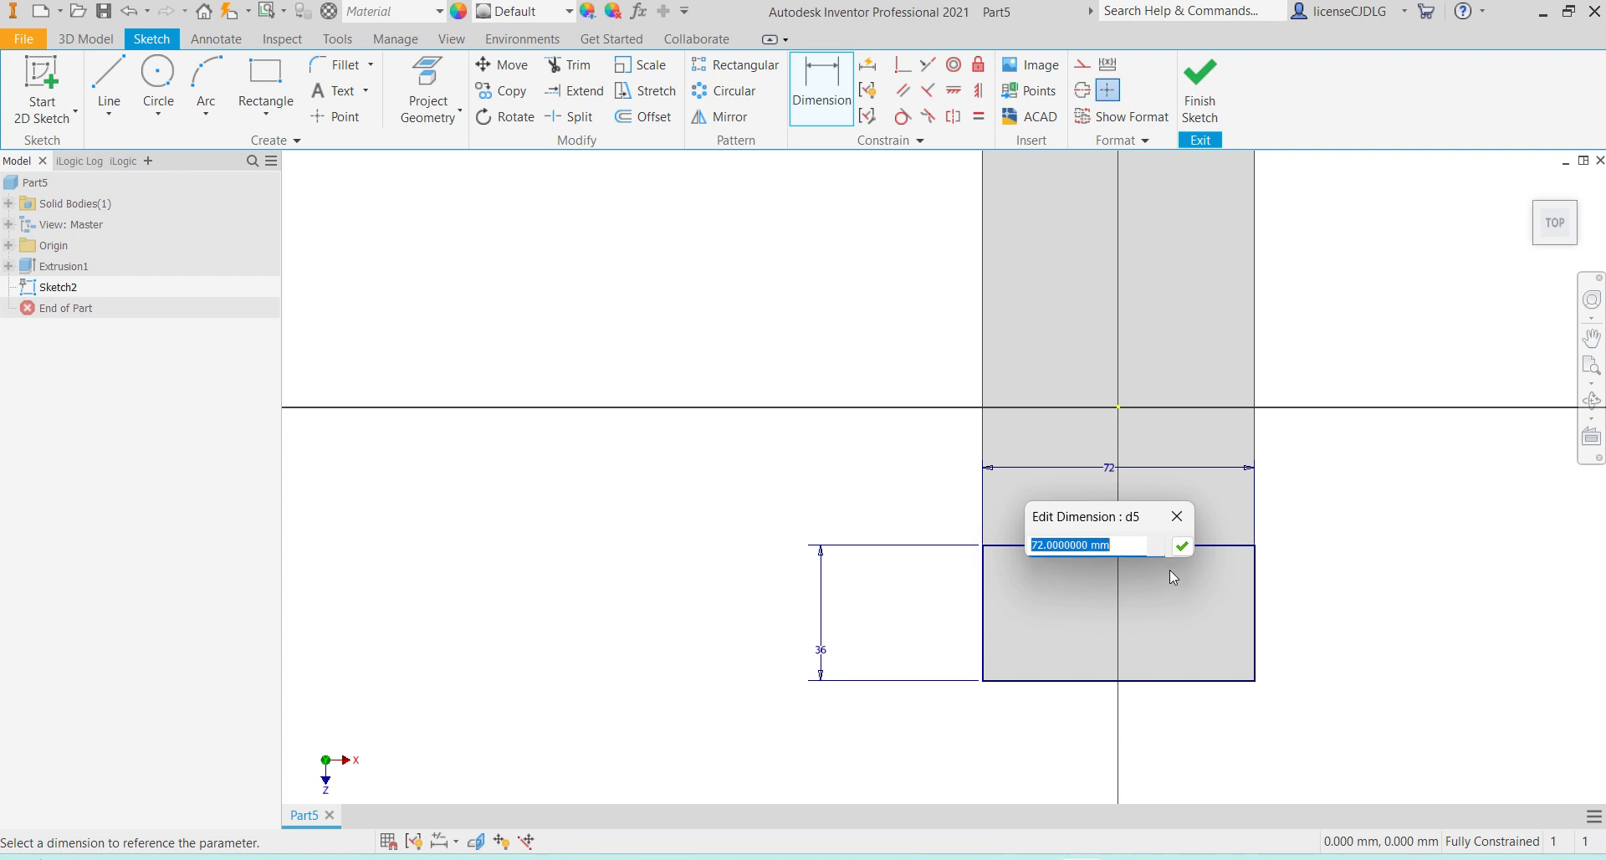
{"action": "left_click", "coordinate": [1181, 545]}
{"action": "scroll", "coordinate": [1411, 660], "scroll_direction": "down", "scroll_amount": 3}
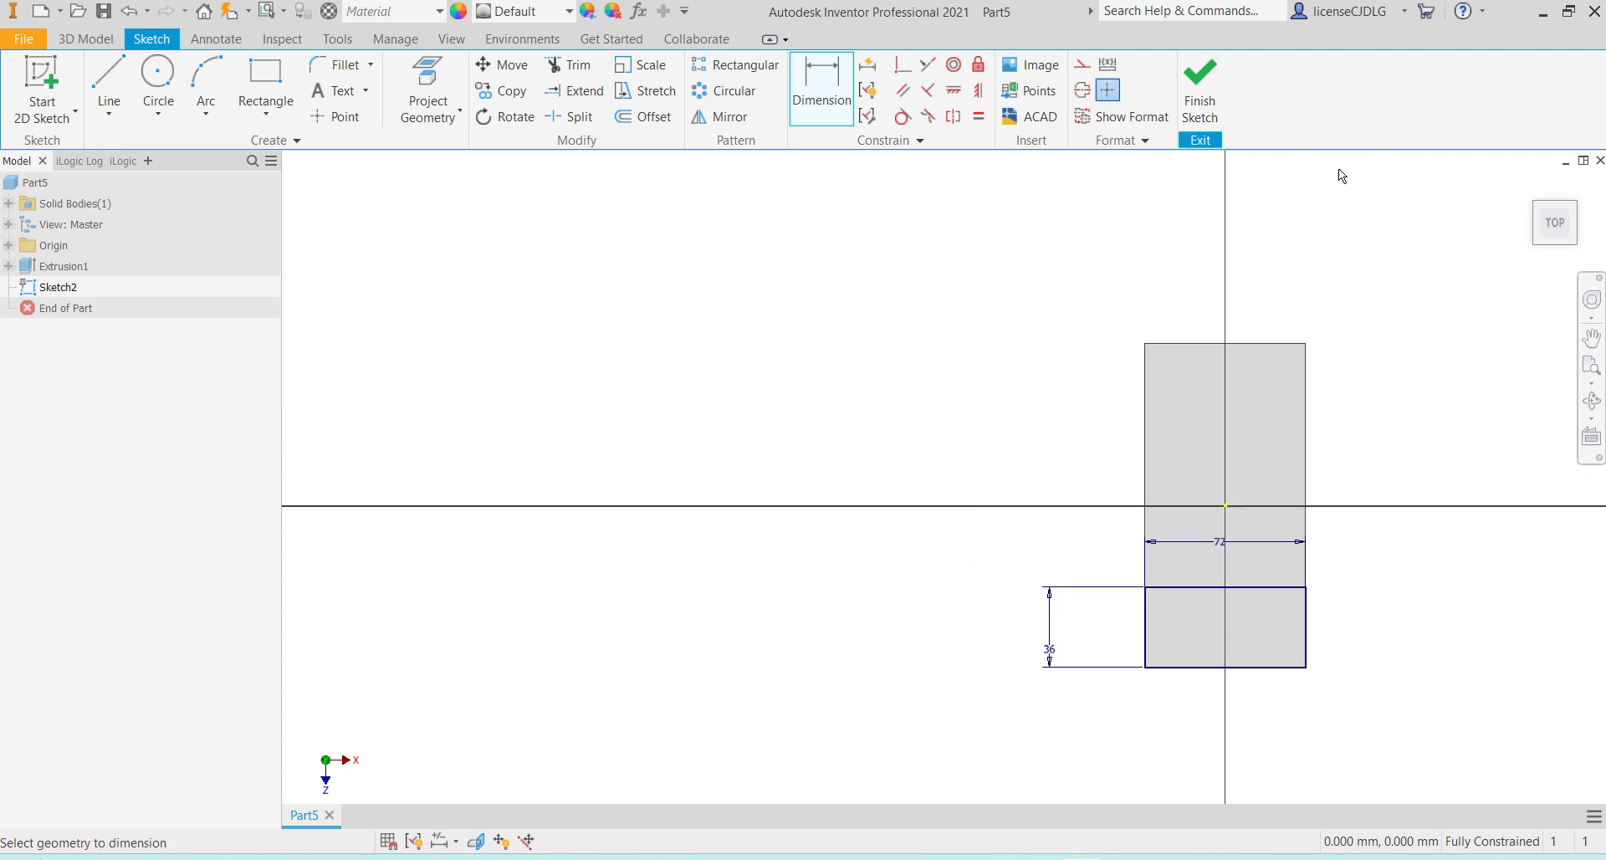
{"action": "left_click", "coordinate": [1199, 88]}
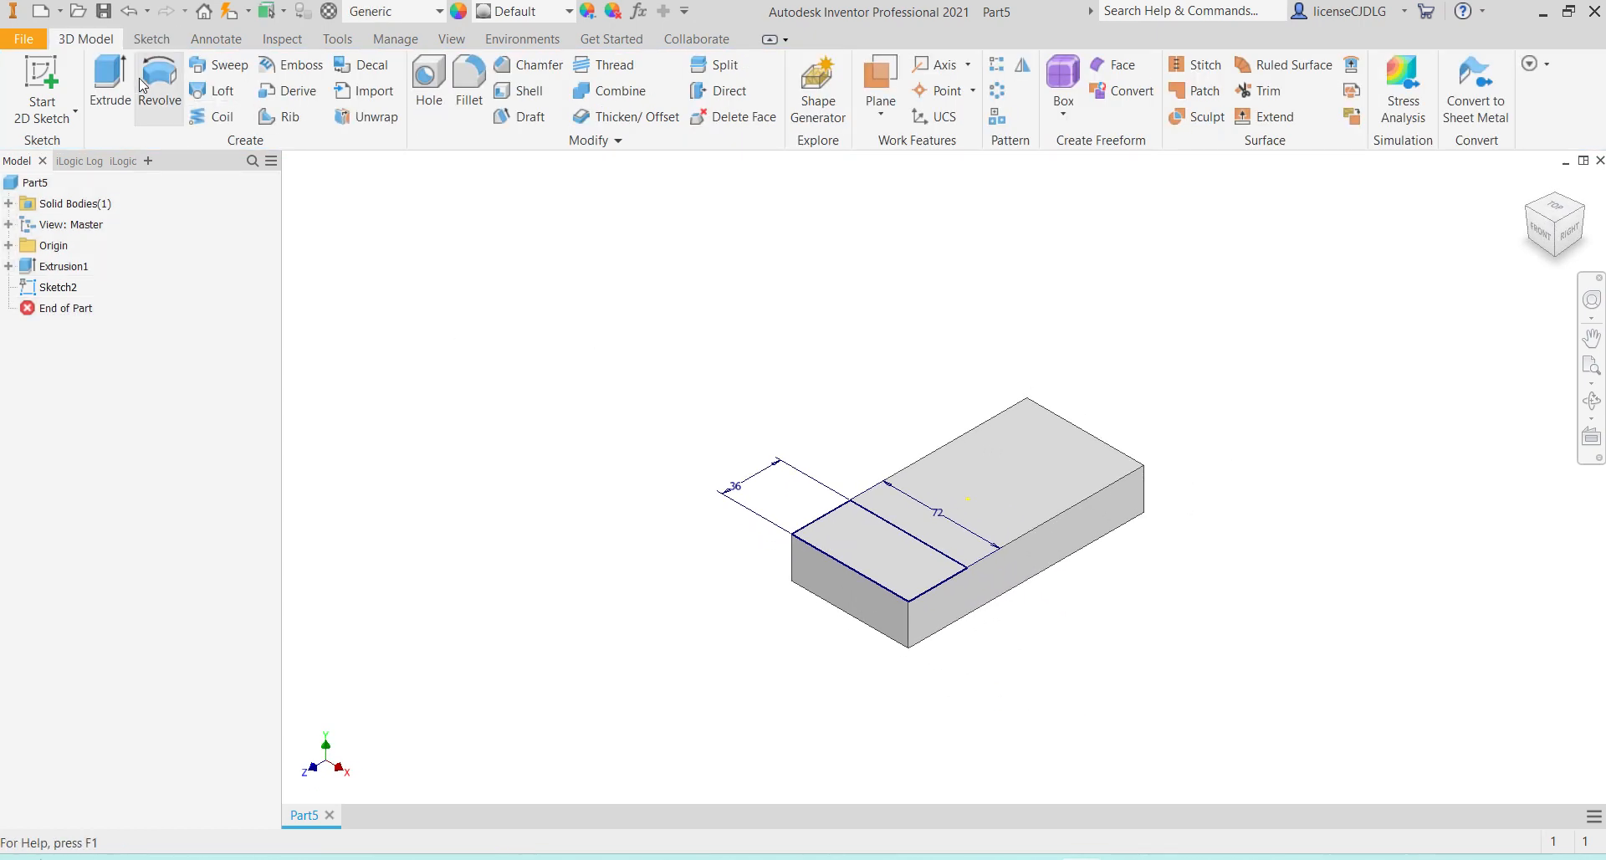
Extrude the 72 x 36 mm rectangle upward by 90-25 mm, joined to the base block
{"action": "left_click", "coordinate": [110, 83]}
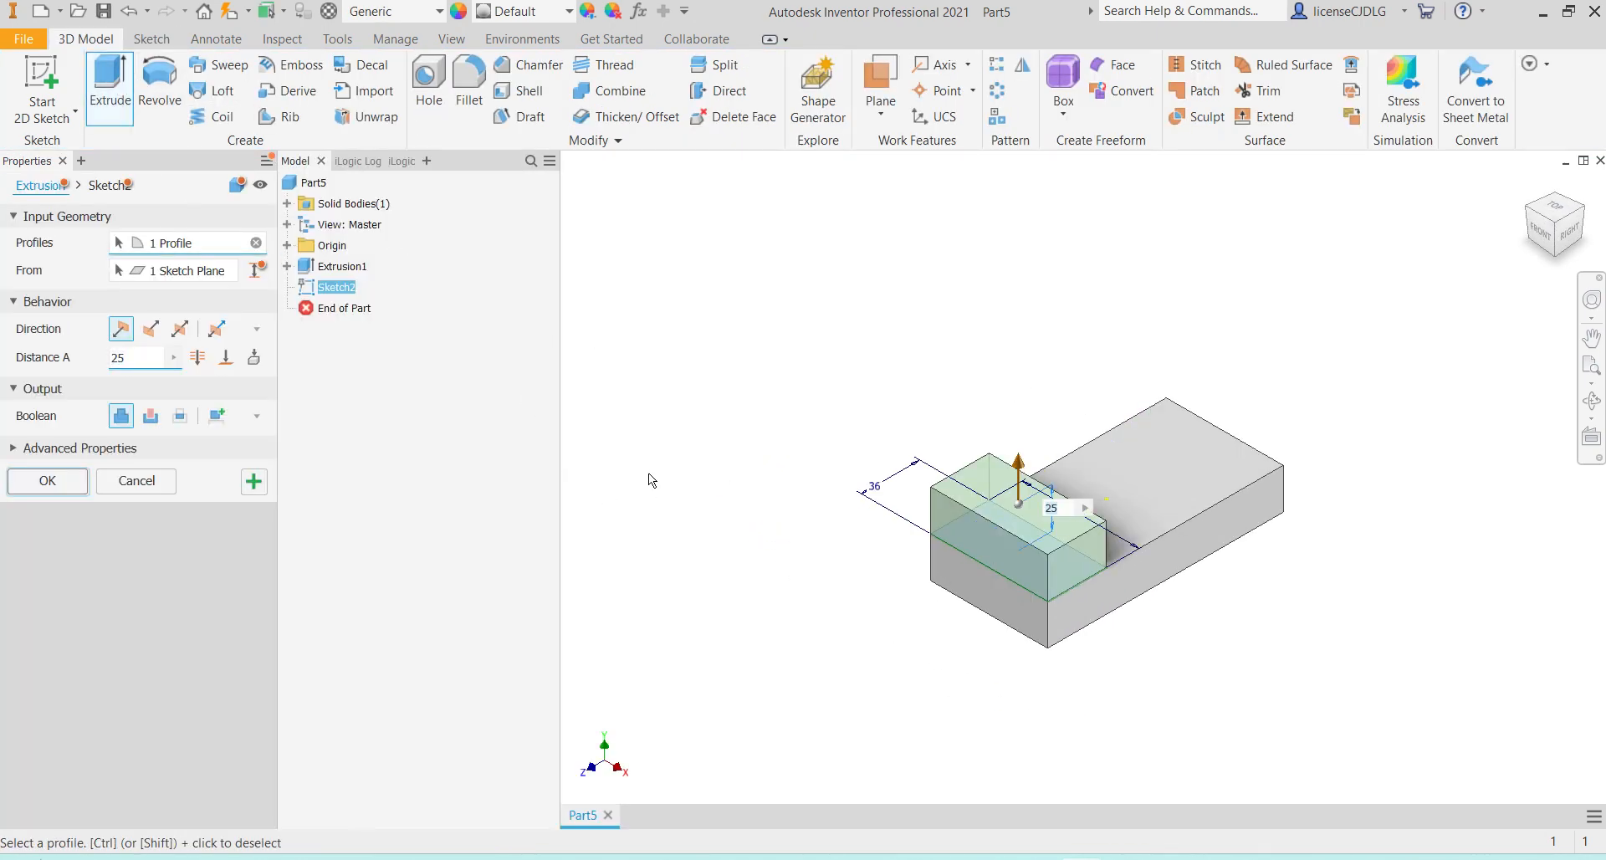
{"action": "type", "text": "90-25"}
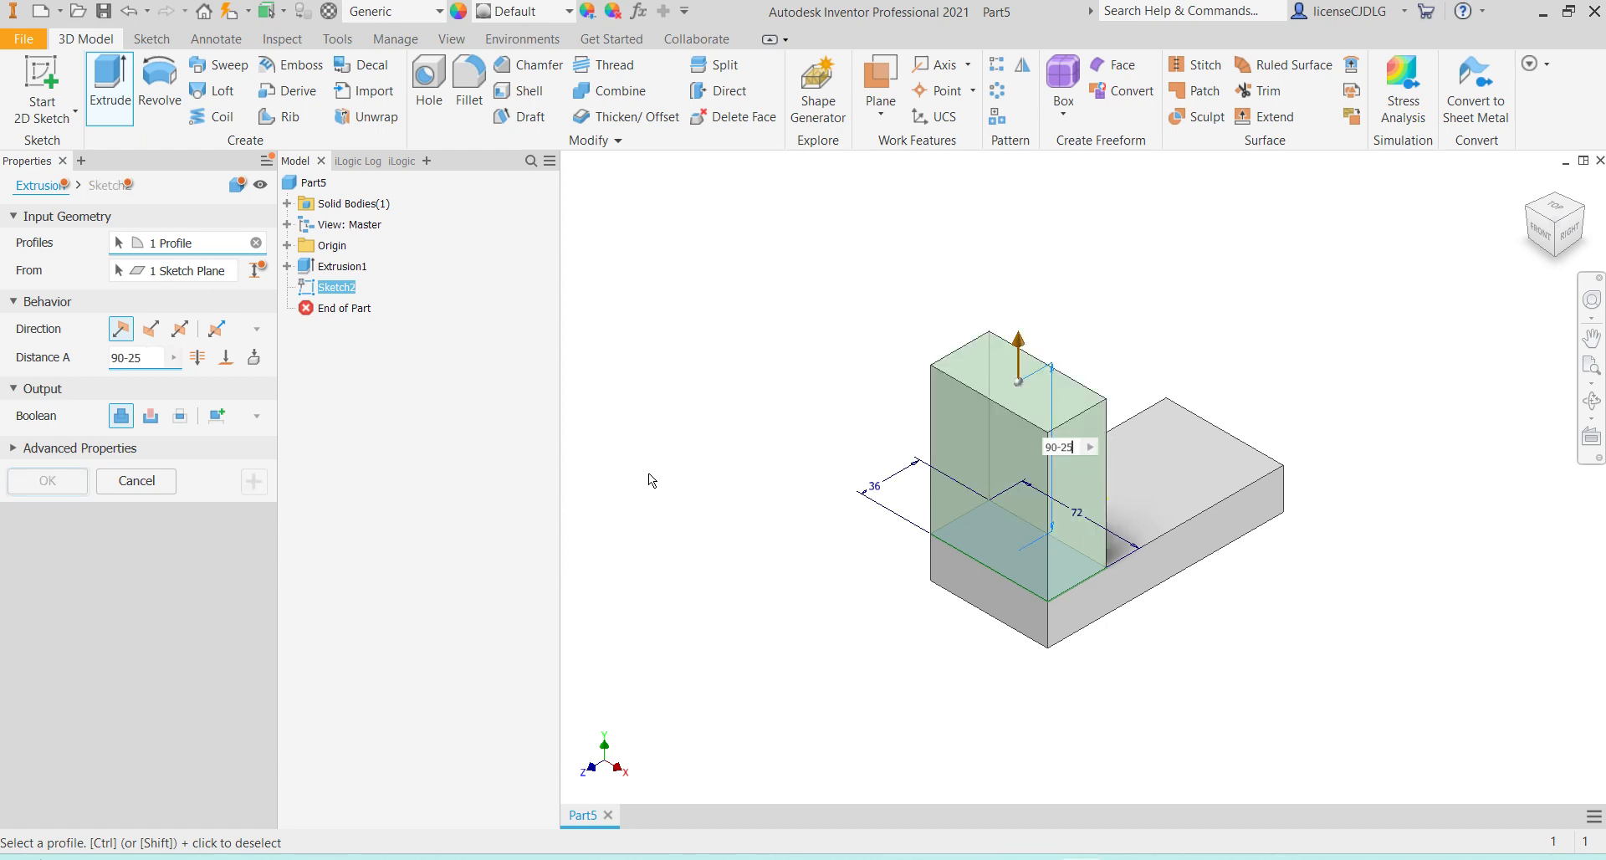
{"action": "key", "text": "Return"}
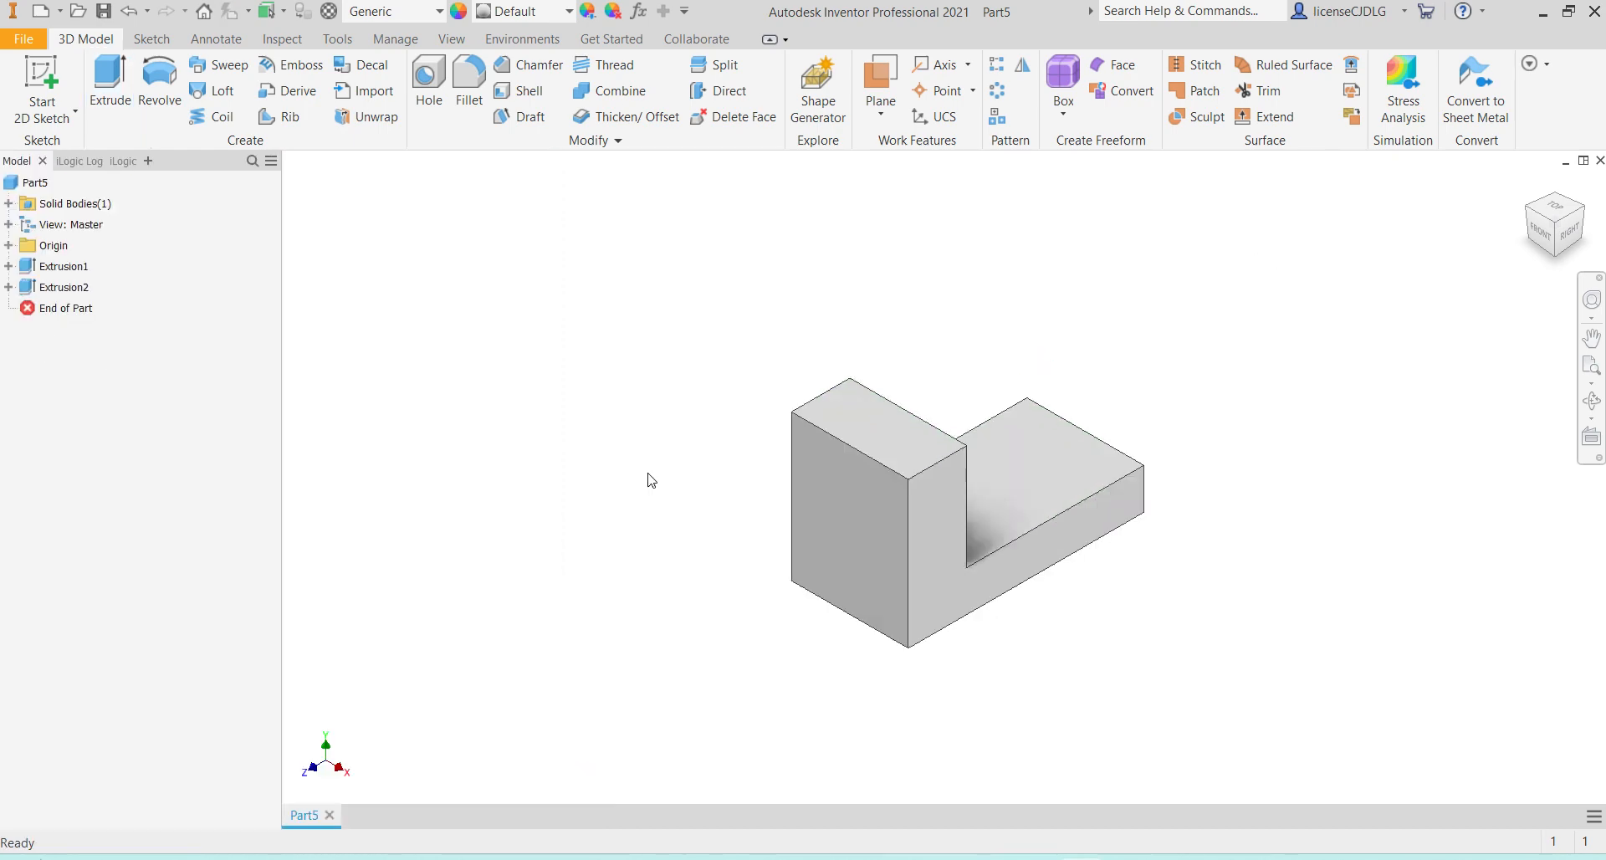
Check the ex A.JPG reference drawing and start a new sketch on the upright block's front face
{"action": "left_click", "coordinate": [1218, 858]}
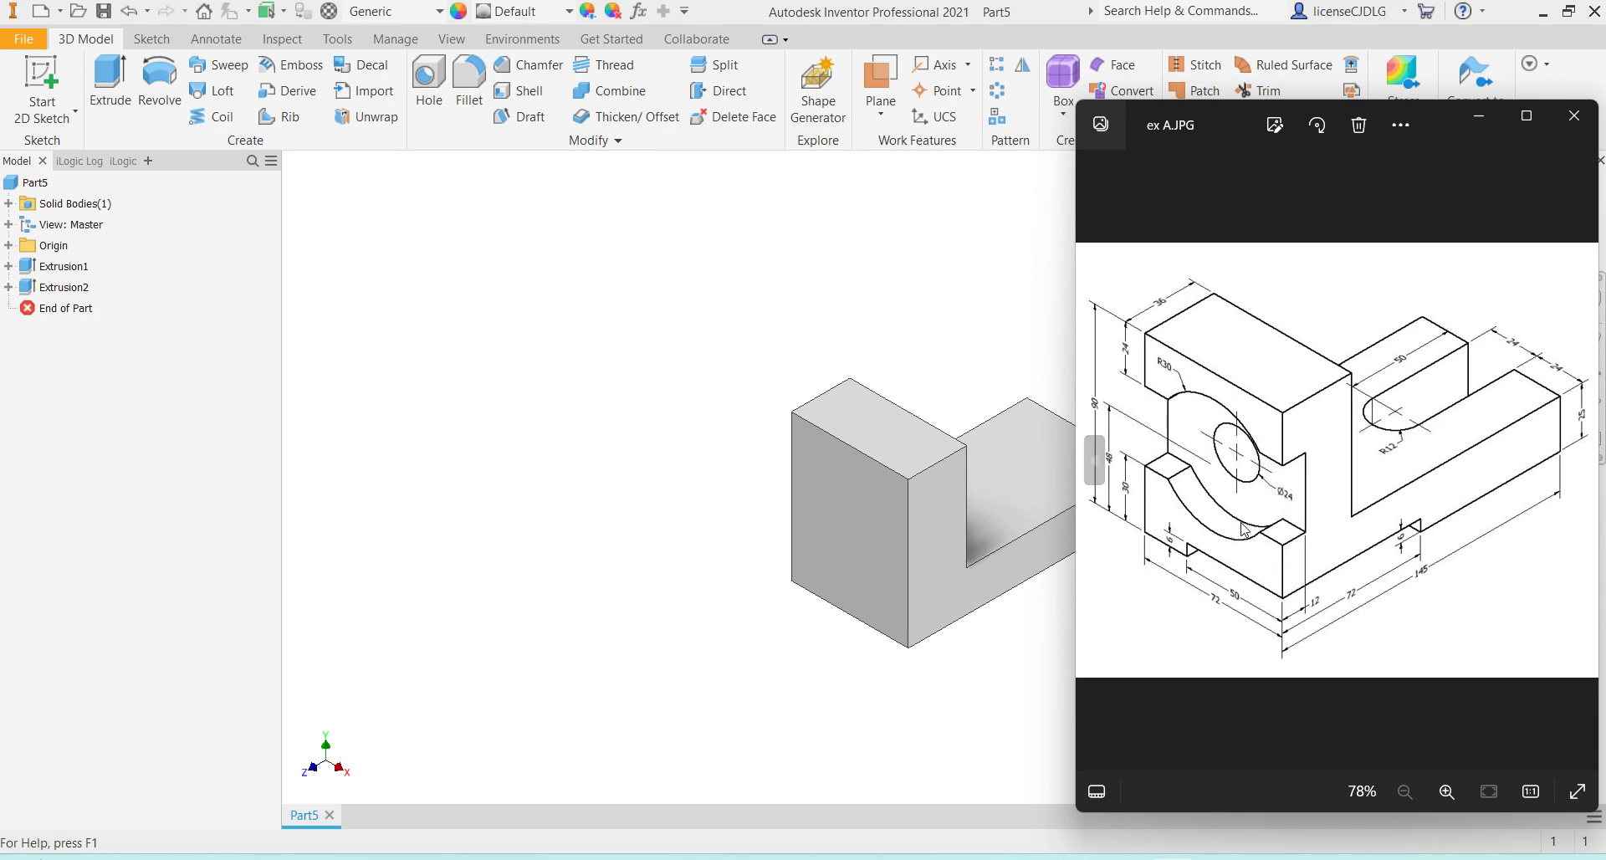
{"action": "left_click", "coordinate": [846, 531]}
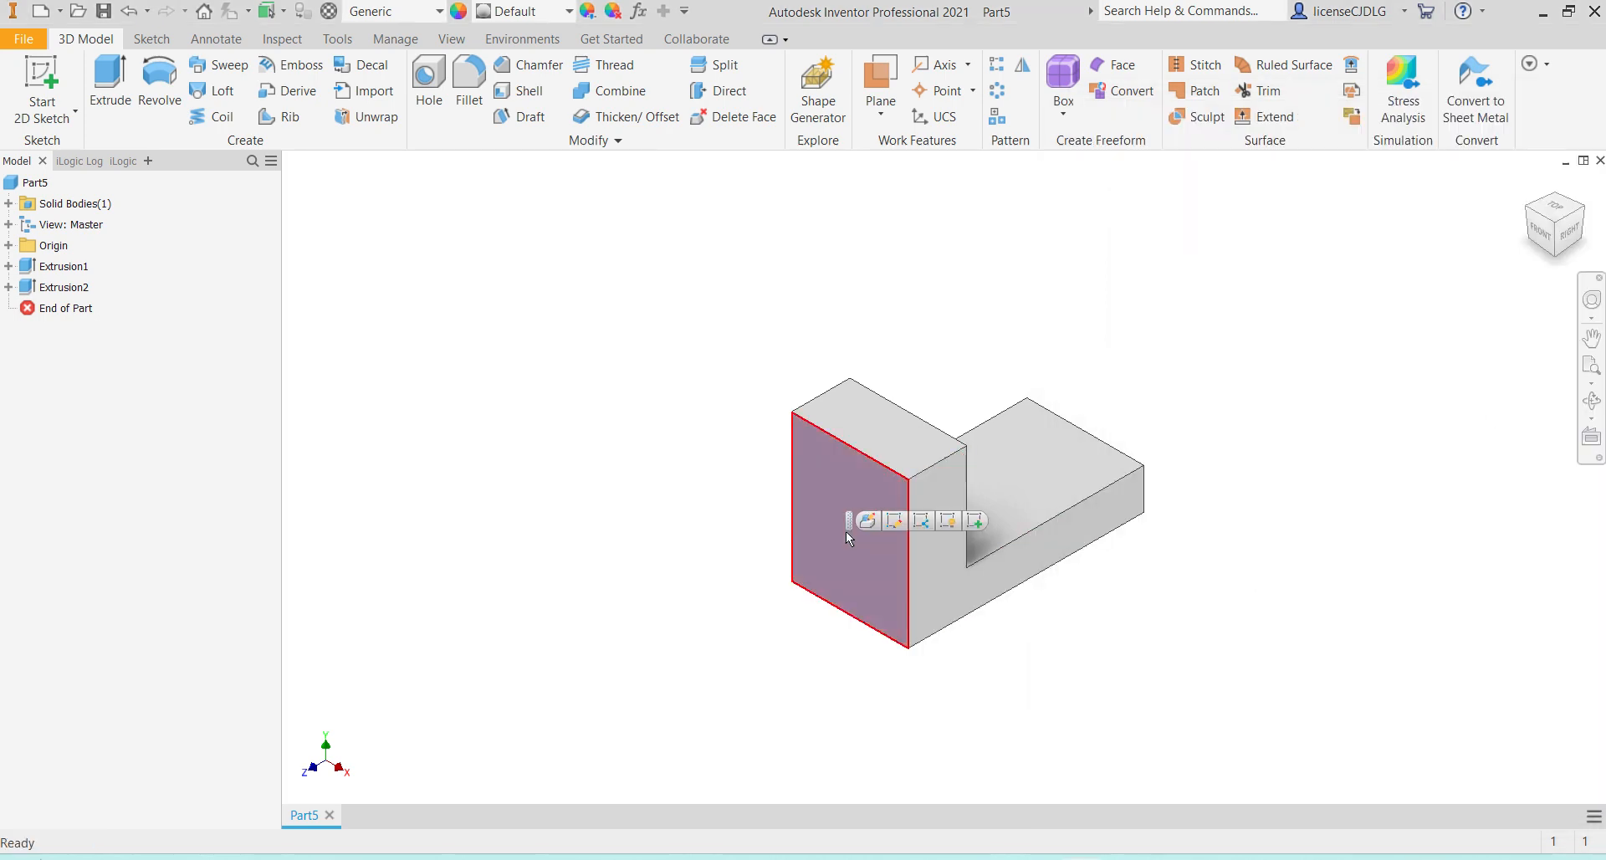
{"action": "left_click", "coordinate": [980, 520]}
{"action": "scroll", "coordinate": [921, 218], "scroll_direction": "up", "scroll_amount": 3}
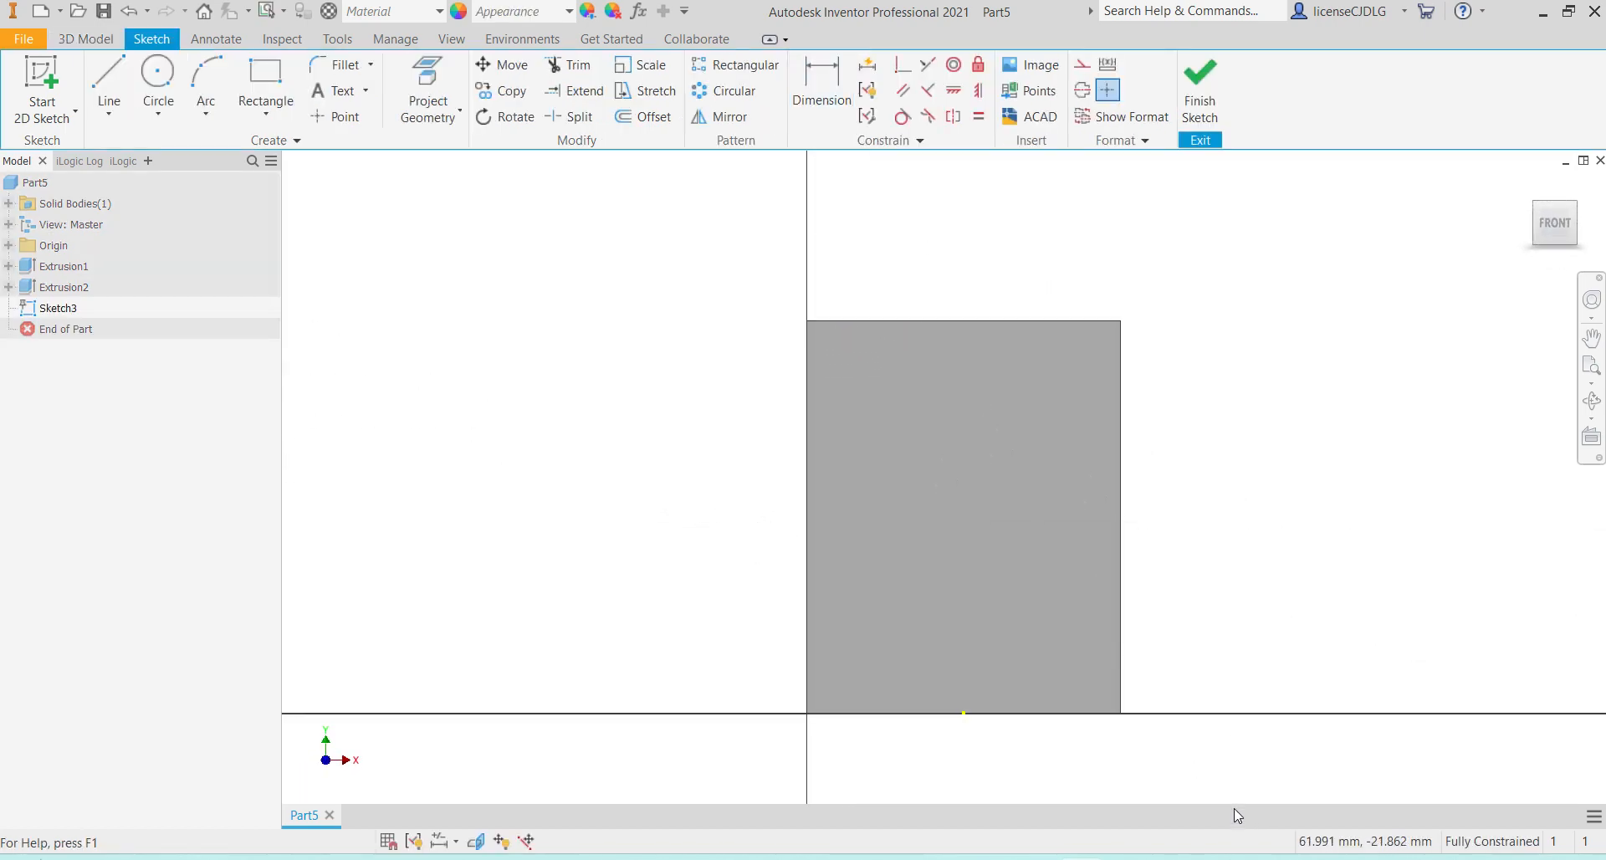
Sketch a circle centred about 36 mm from the front face's left edge and 51 mm above its bottom, and check the ex A.JPG drawing
{"action": "left_click", "coordinate": [158, 79]}
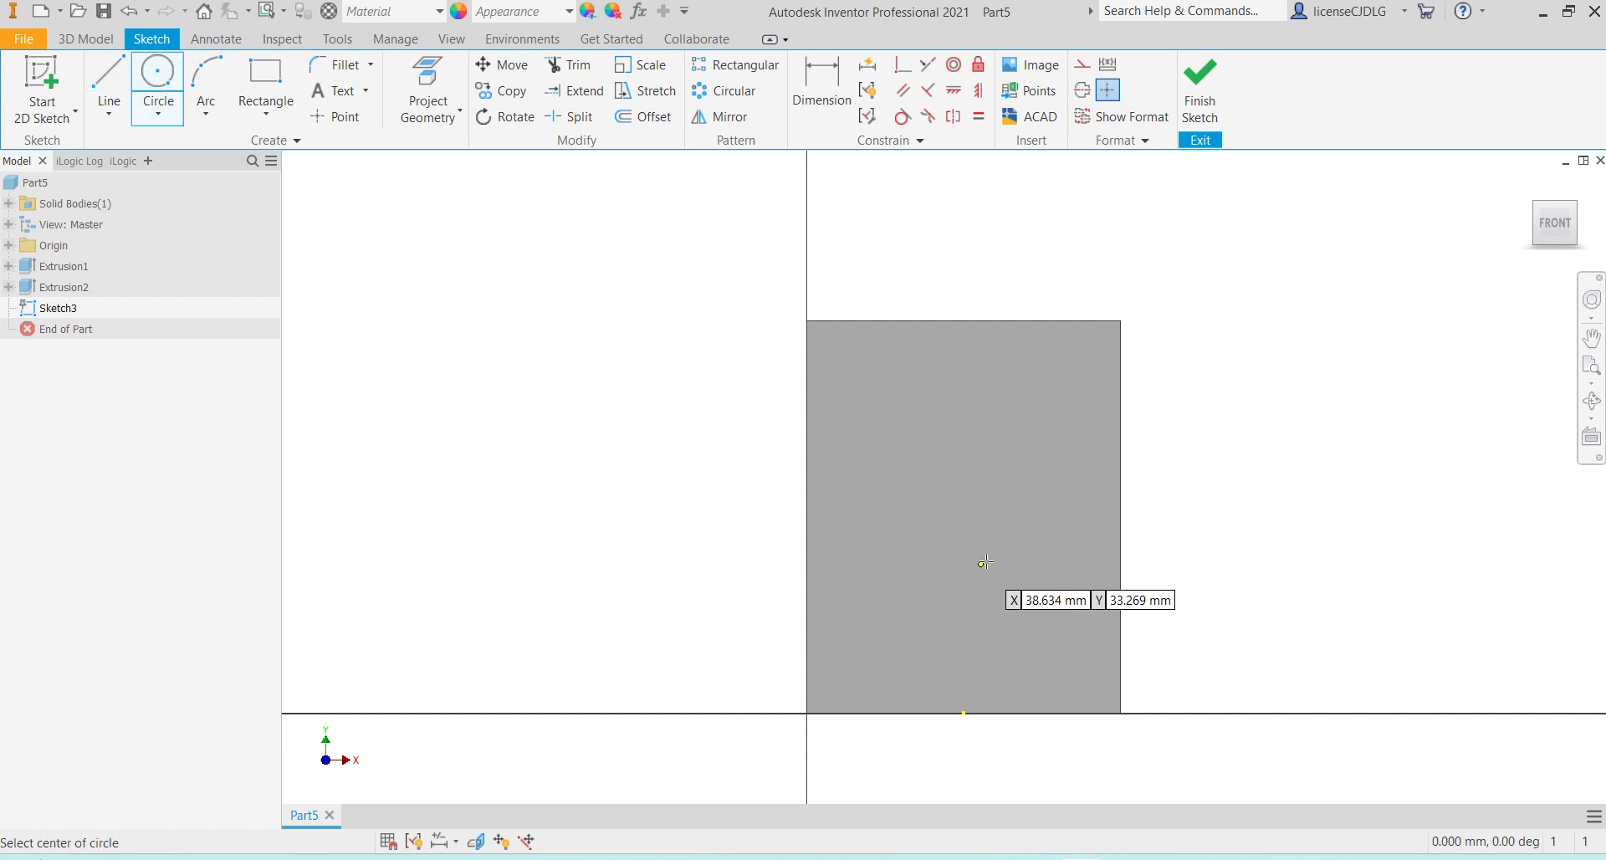
{"action": "left_click", "coordinate": [964, 490]}
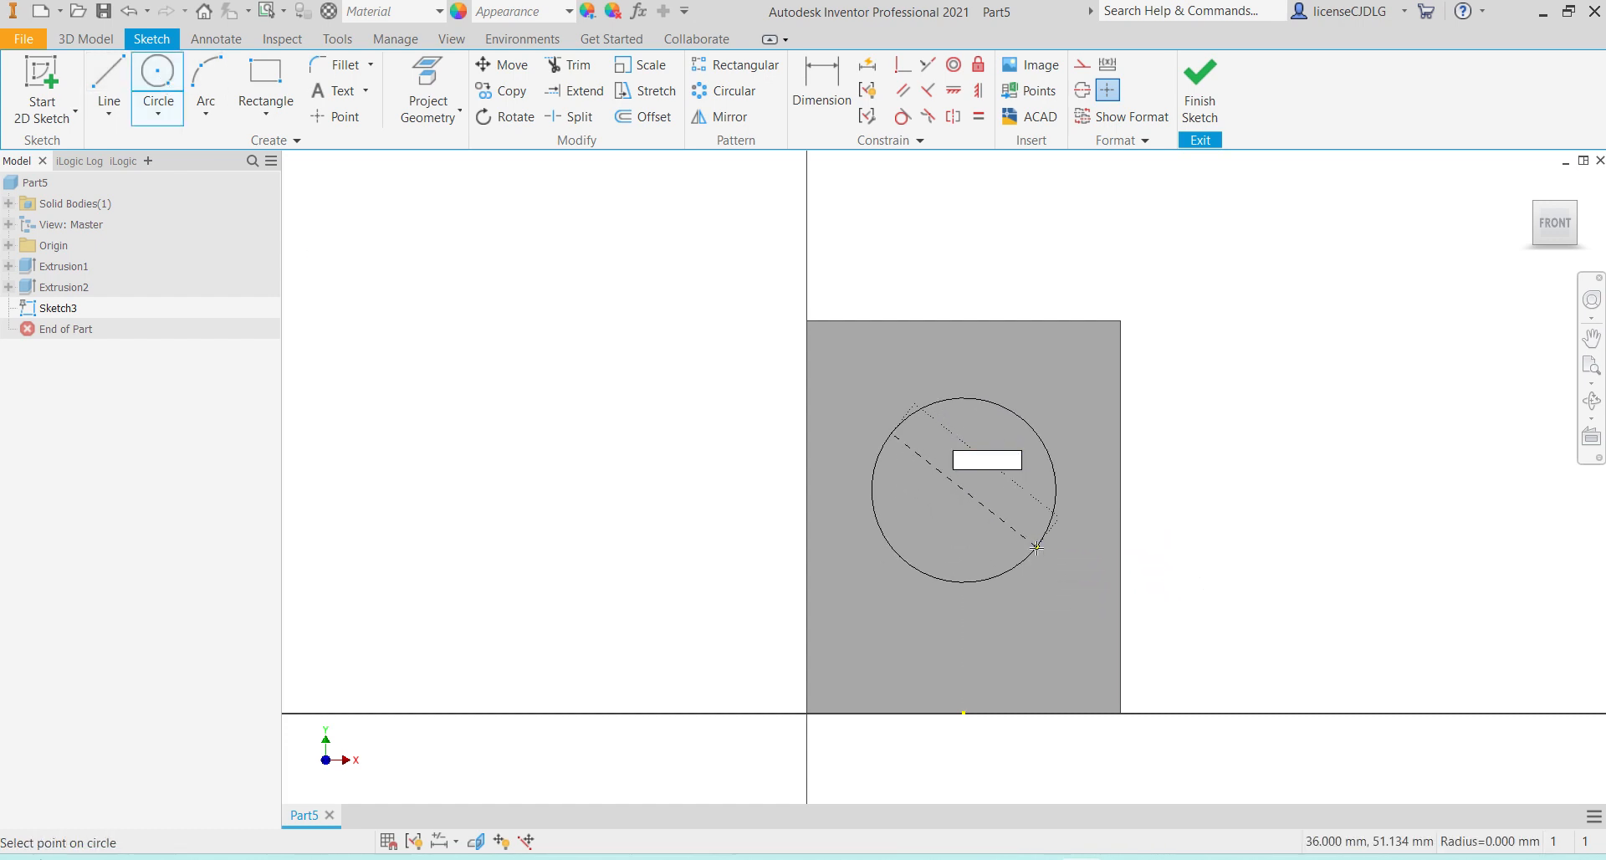
{"action": "left_click", "coordinate": [1060, 576]}
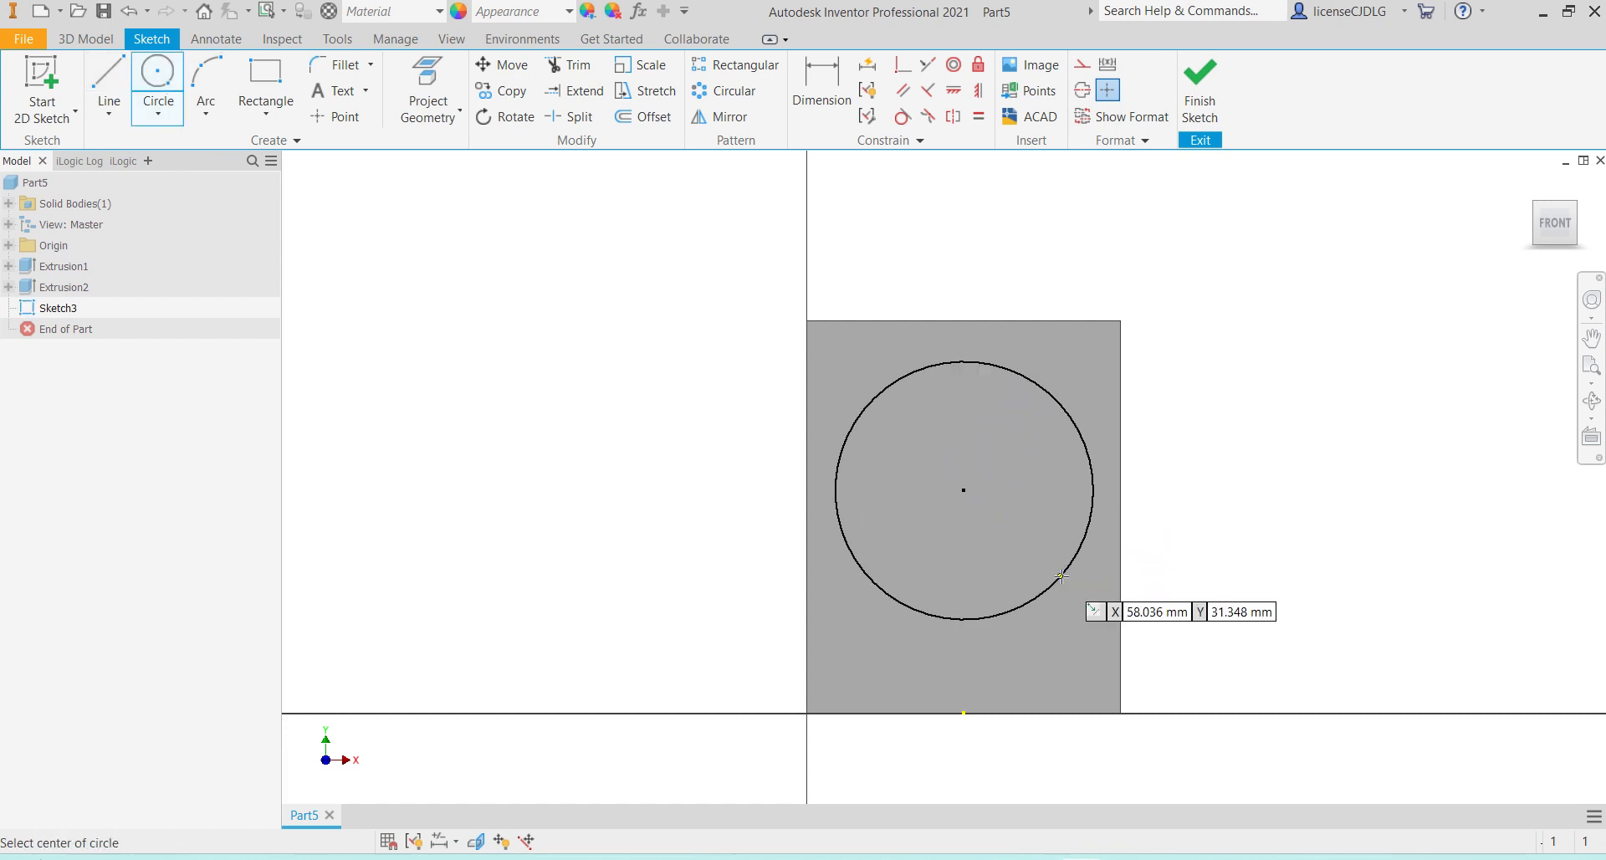
{"action": "key", "text": "alt+Tab"}
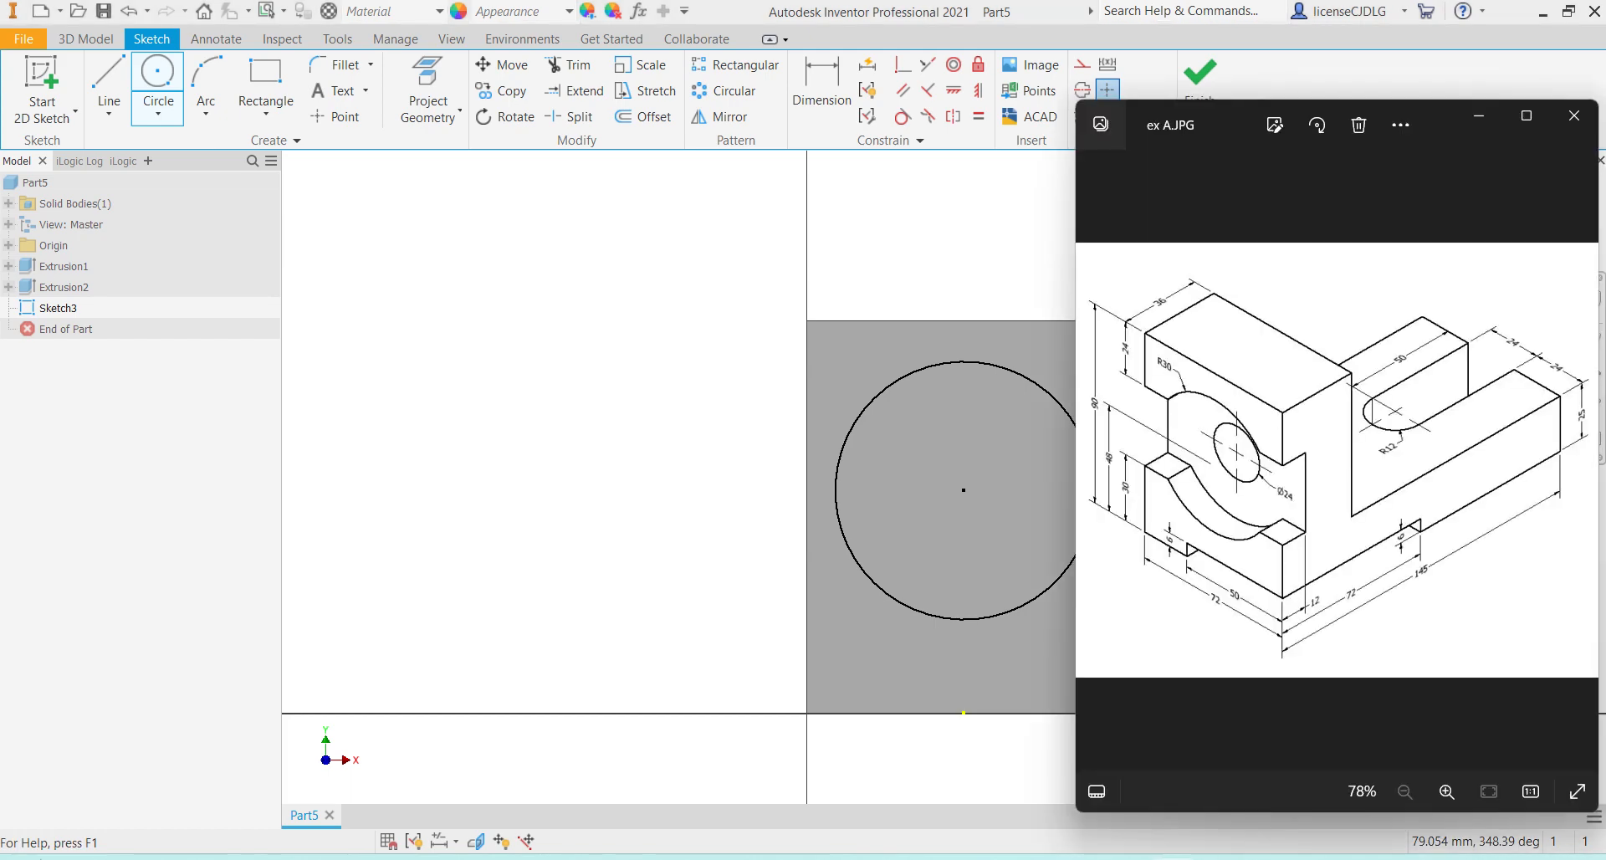
{"action": "left_click", "coordinate": [482, 323]}
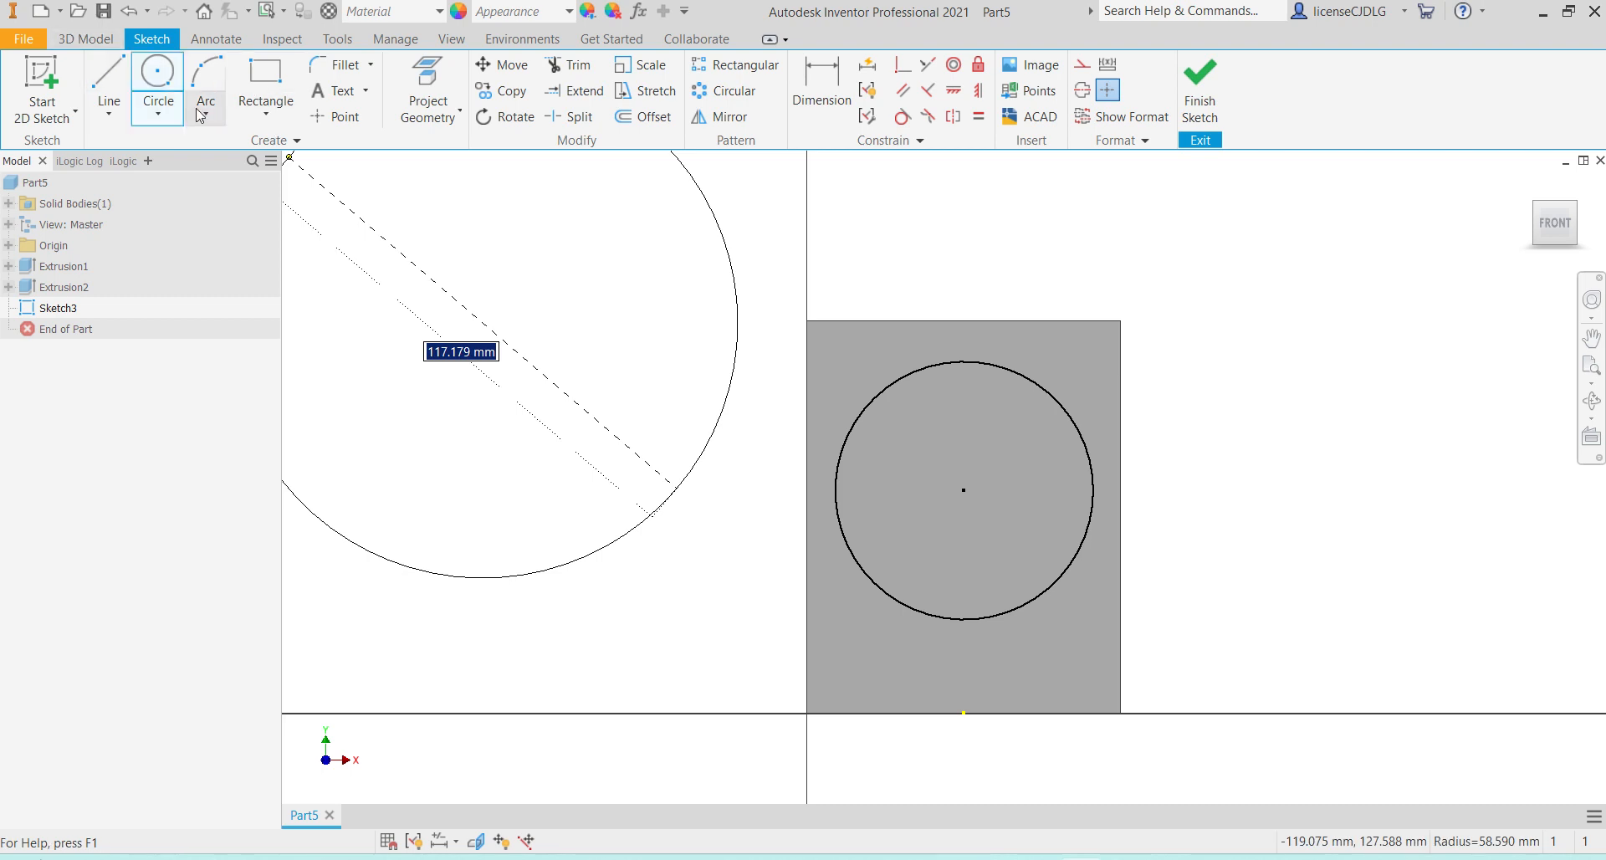
{"action": "key", "text": "Escape"}
Sketch two horizontal lines between the circle and the face's left edge, about 31 mm and 66 mm above the bottom edge
{"action": "left_click", "coordinate": [105, 81]}
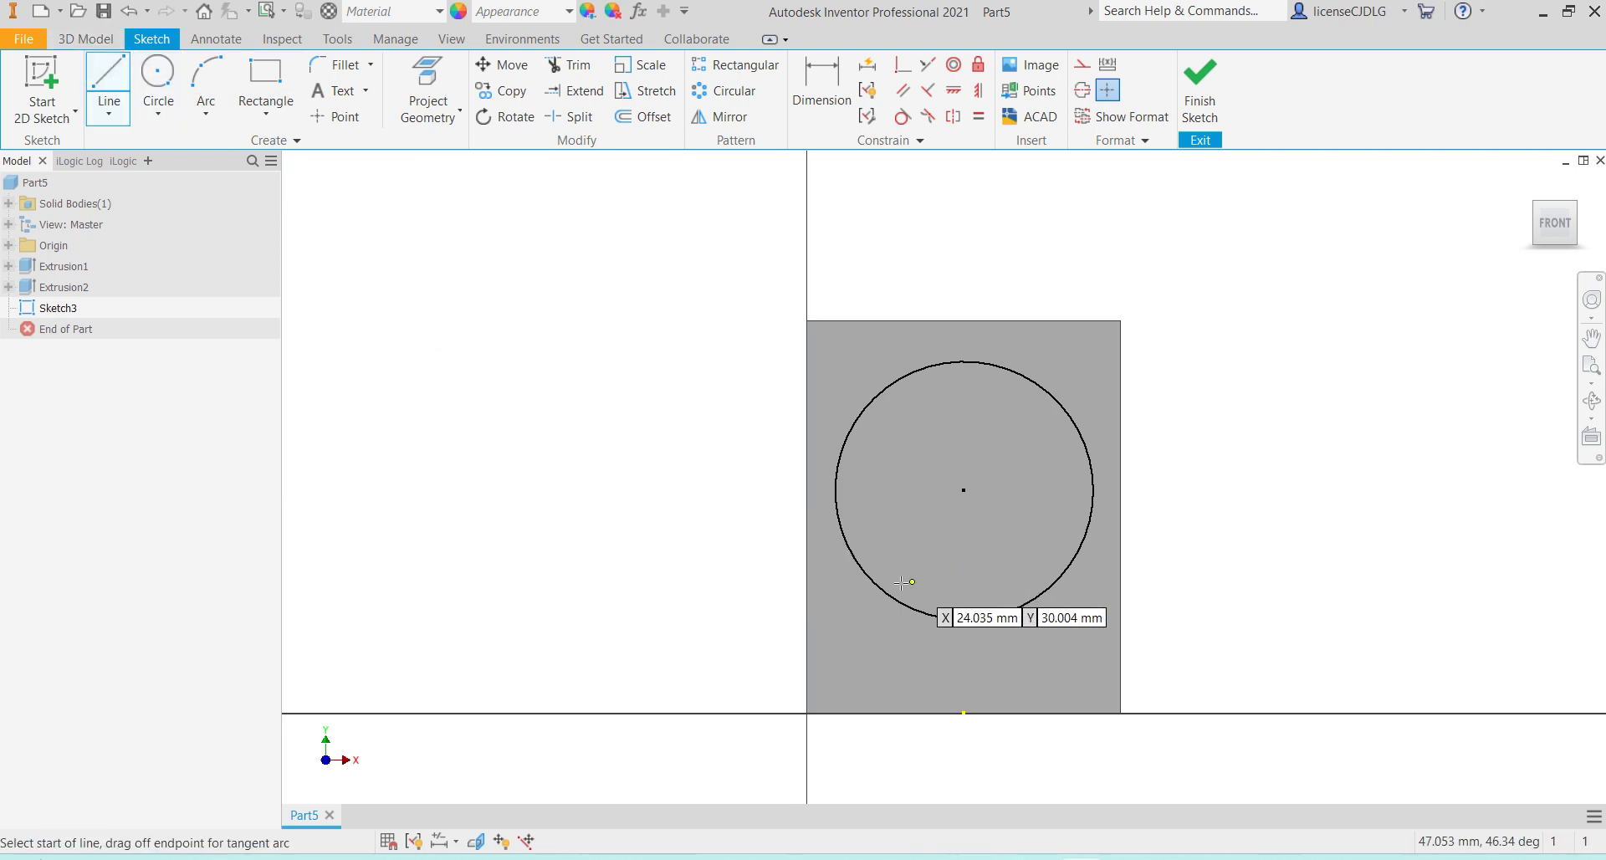
{"action": "left_click", "coordinate": [868, 577]}
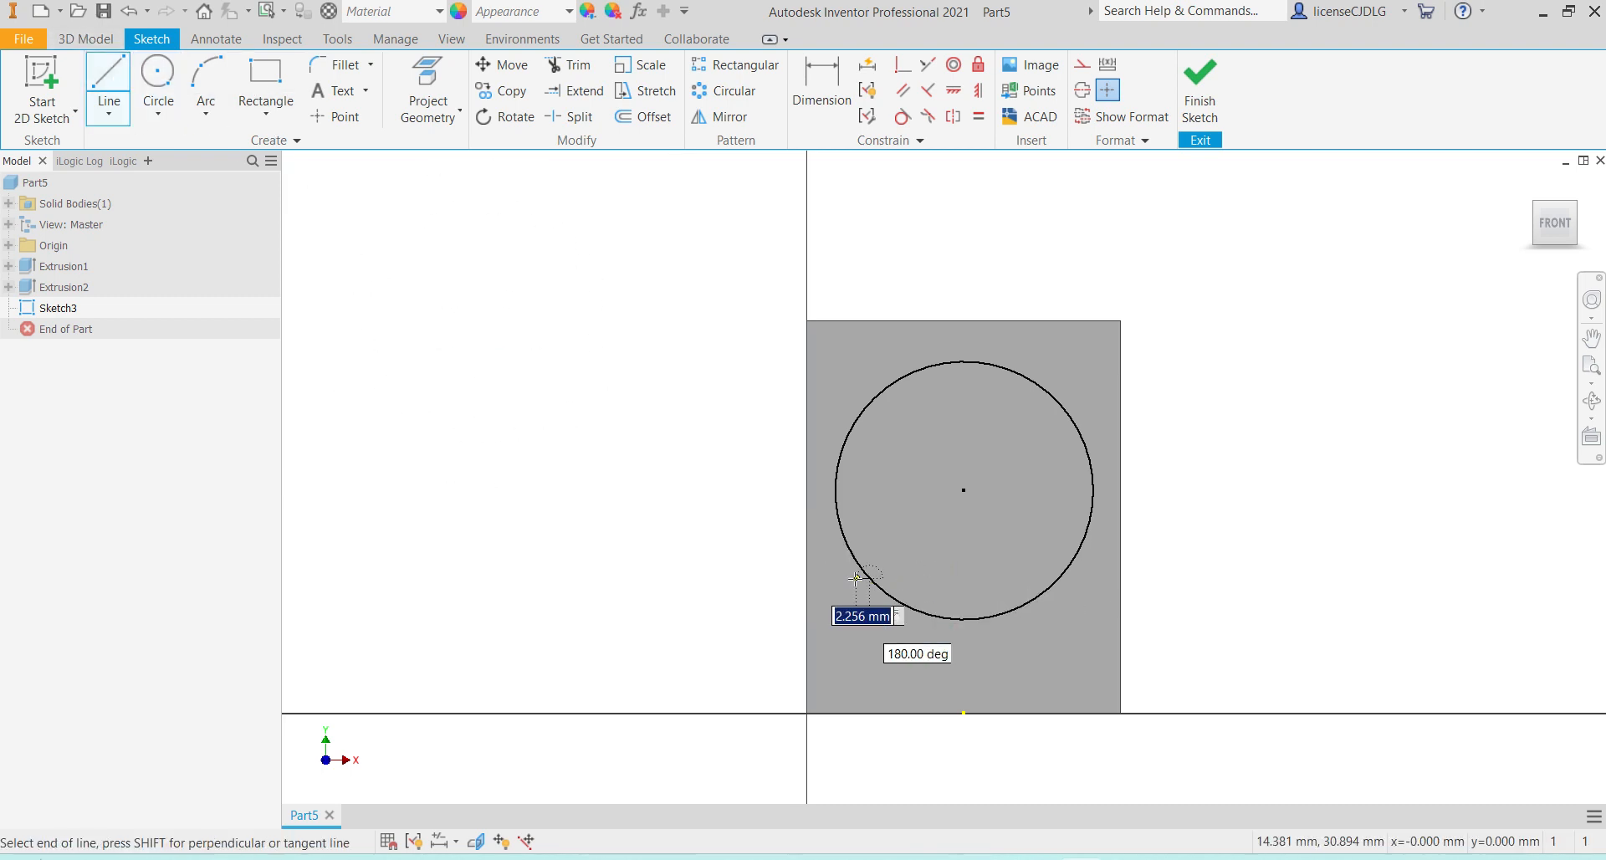
{"action": "double_click", "coordinate": [808, 577]}
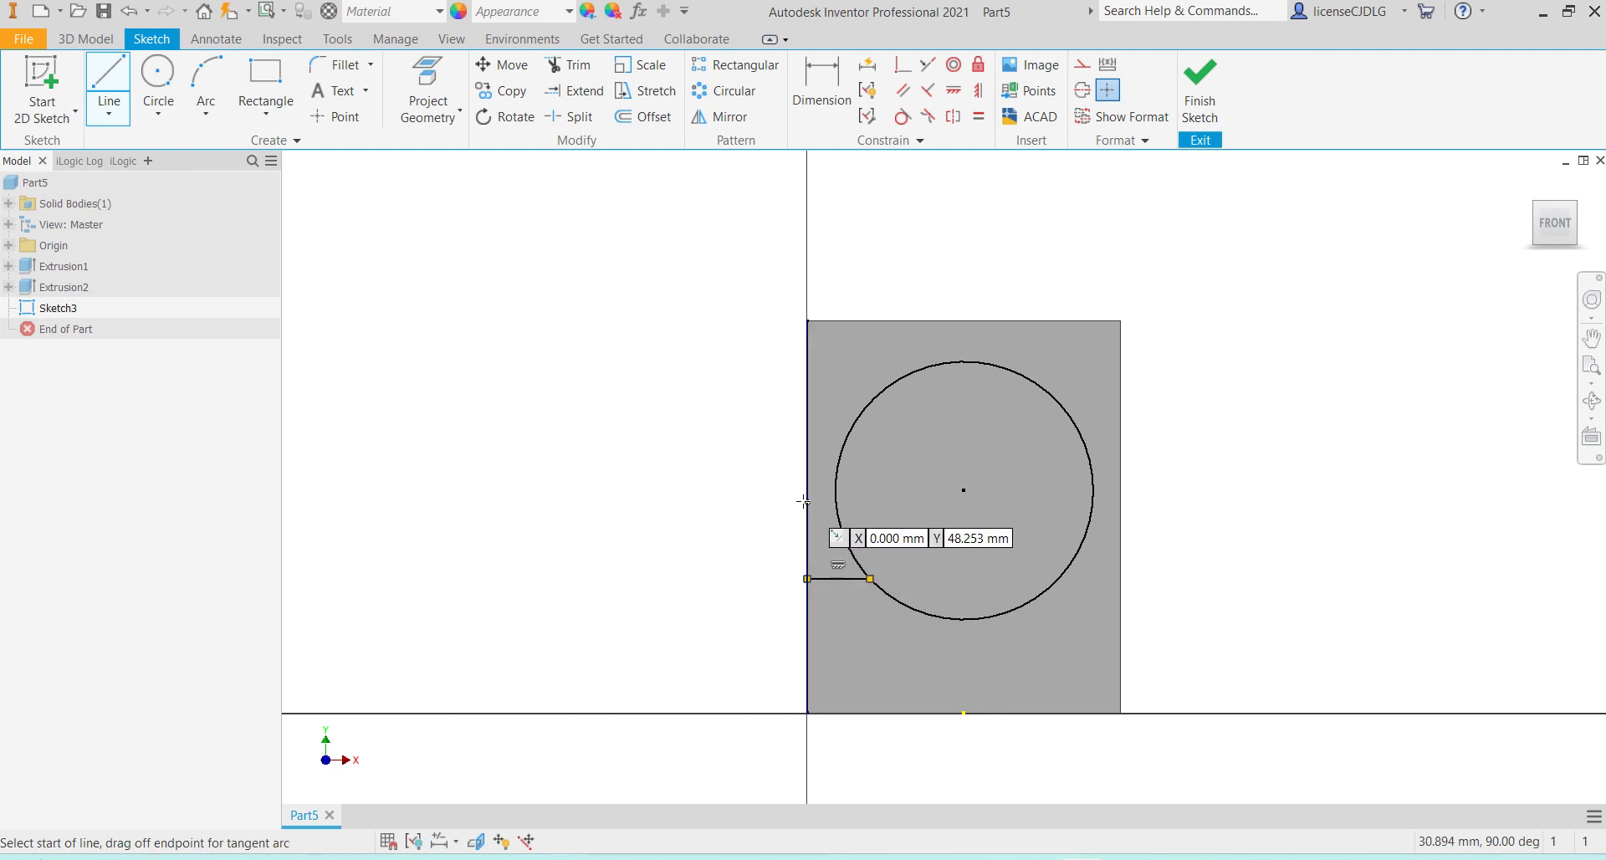
{"action": "left_click", "coordinate": [806, 424]}
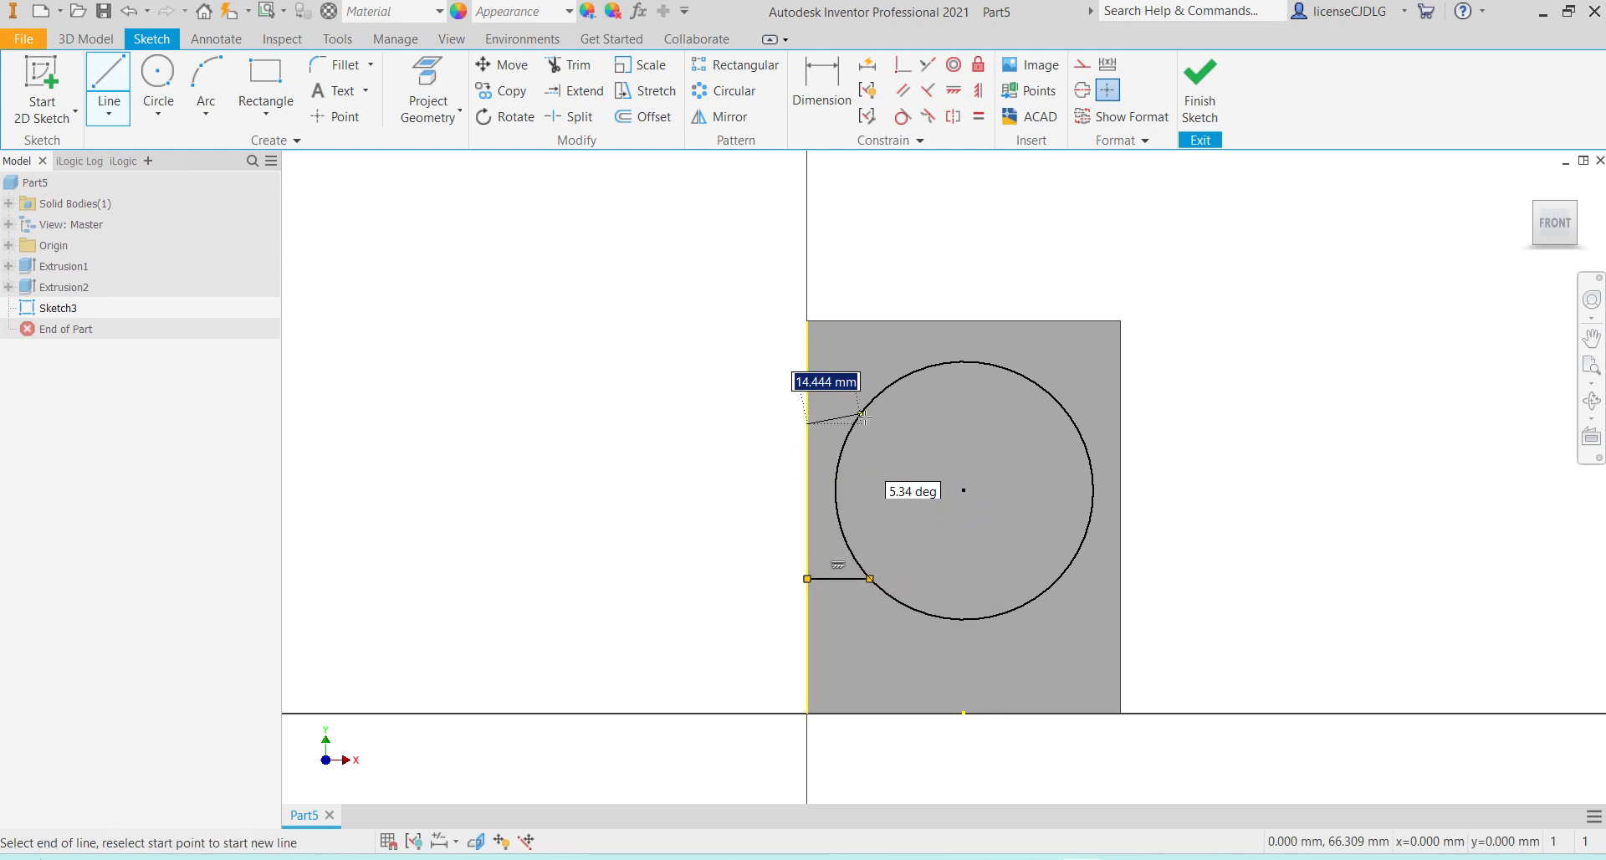
{"action": "double_click", "coordinate": [853, 424]}
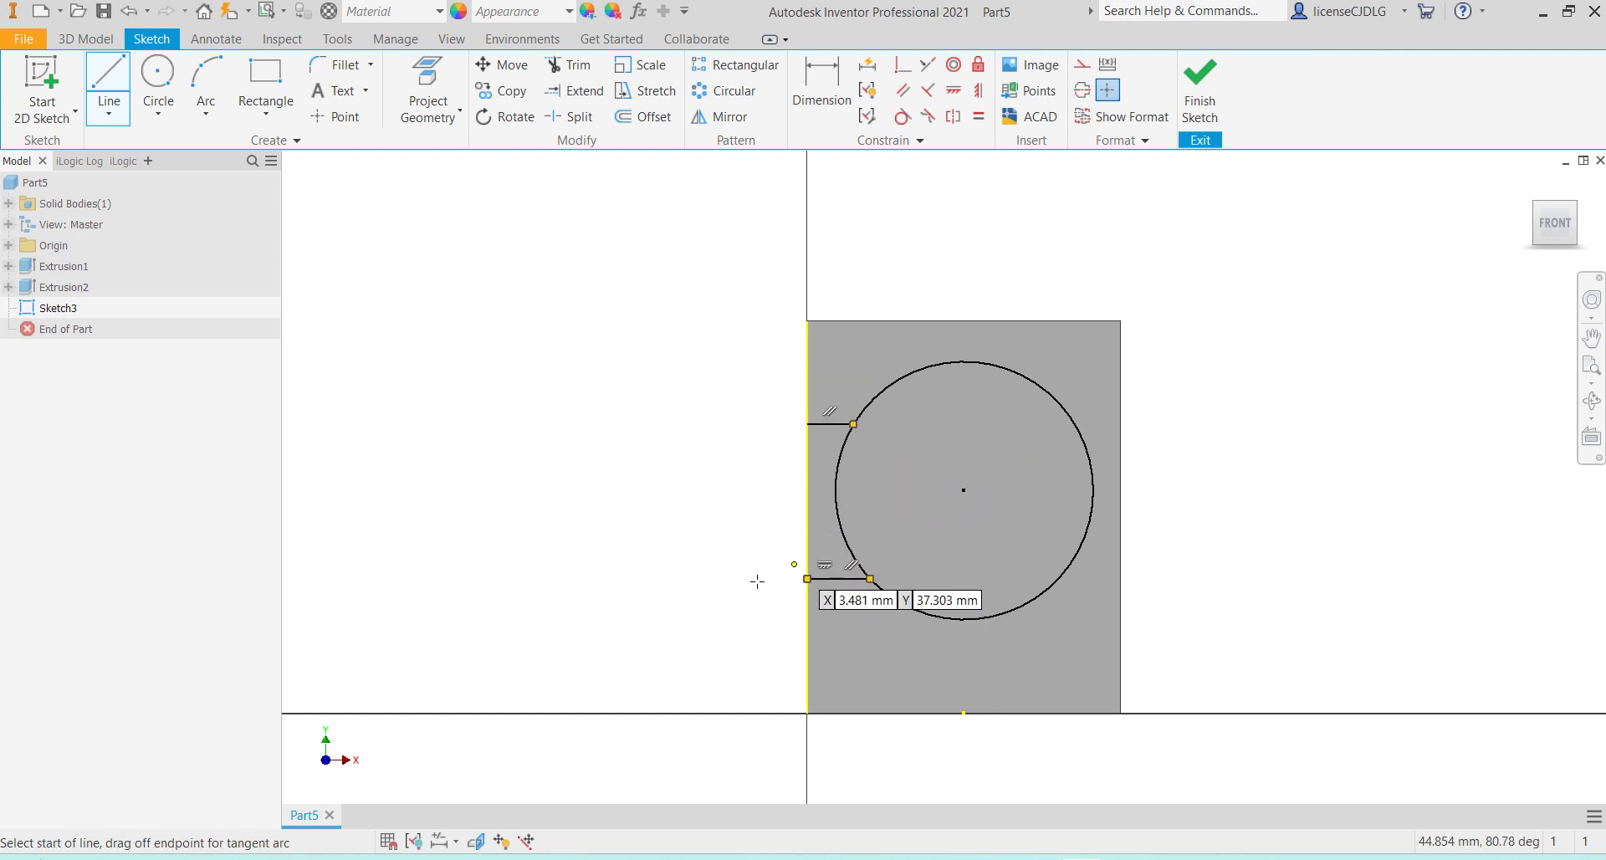
{"action": "key", "text": "Escape"}
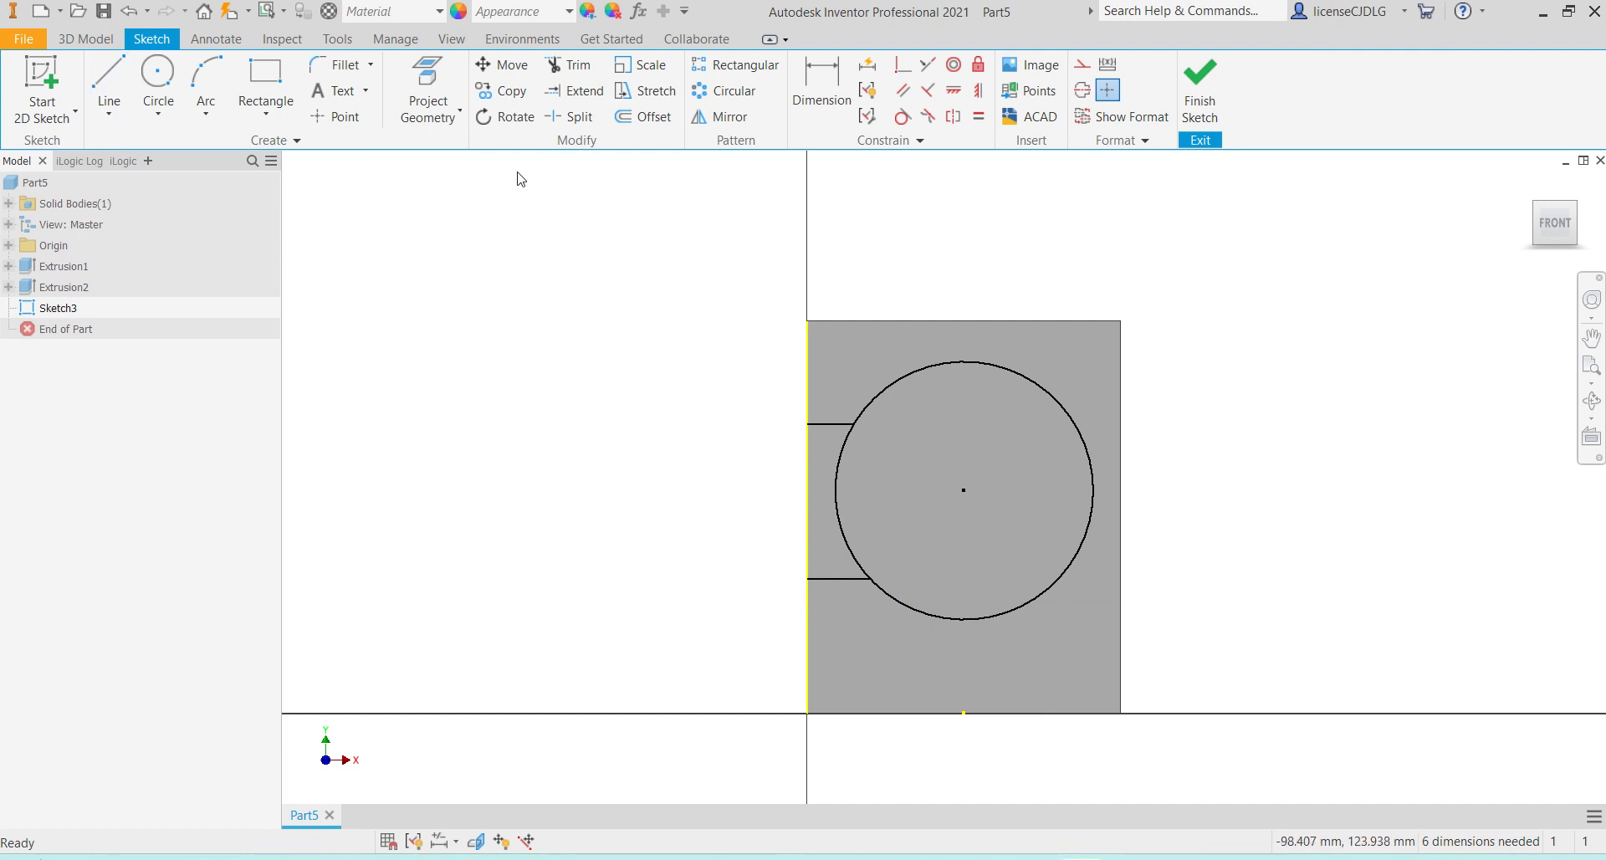
Draw a vertical line along the face's left edge joining the left ends of the two horizontal lines
{"action": "left_click", "coordinate": [110, 89]}
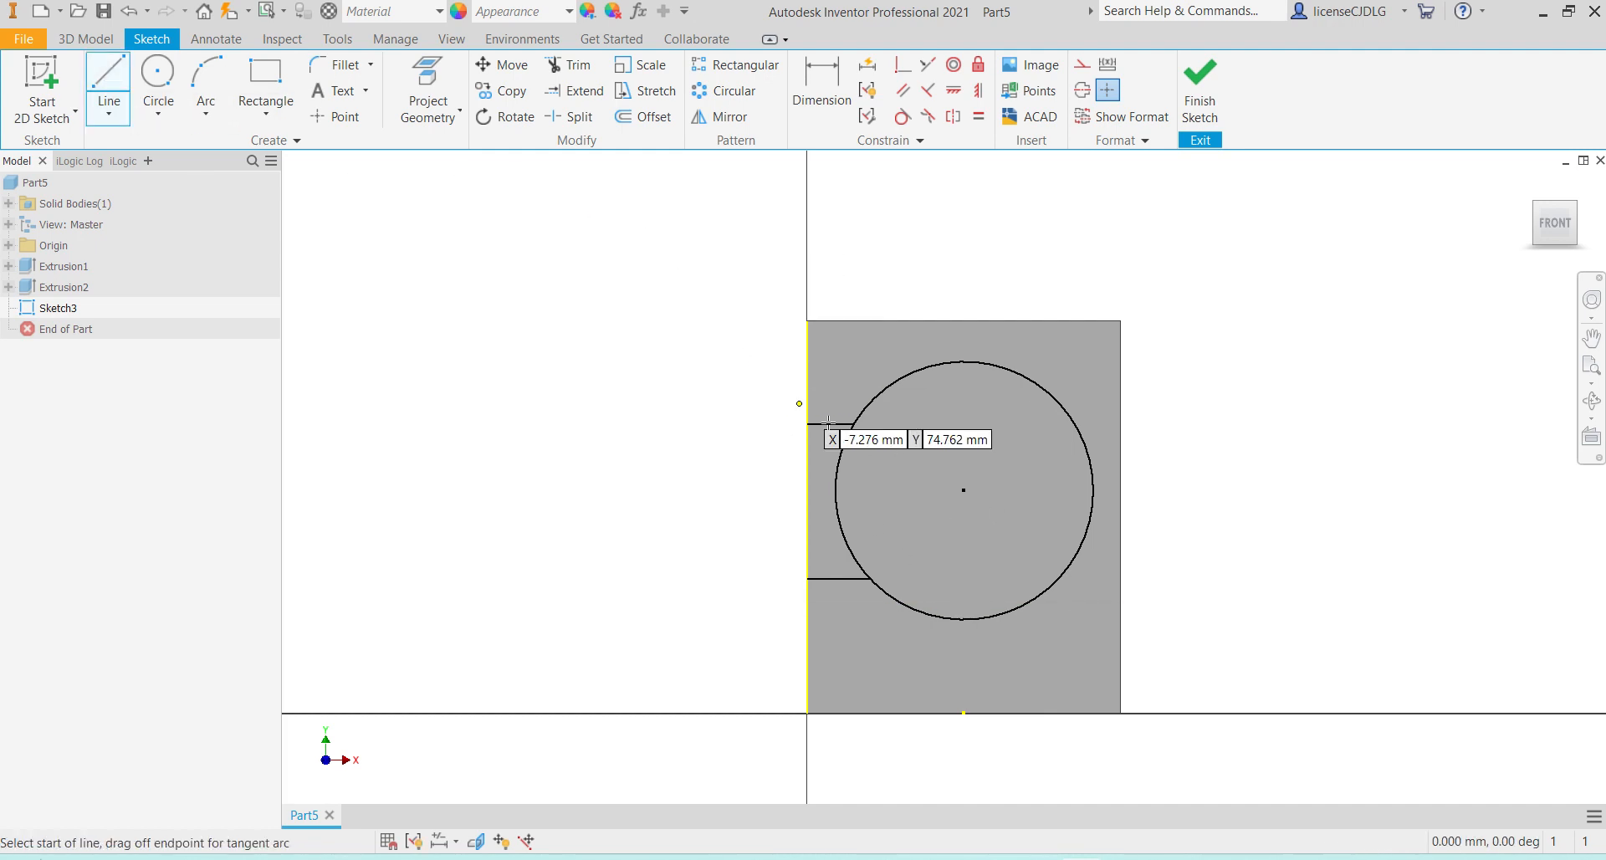
{"action": "left_click", "coordinate": [807, 577]}
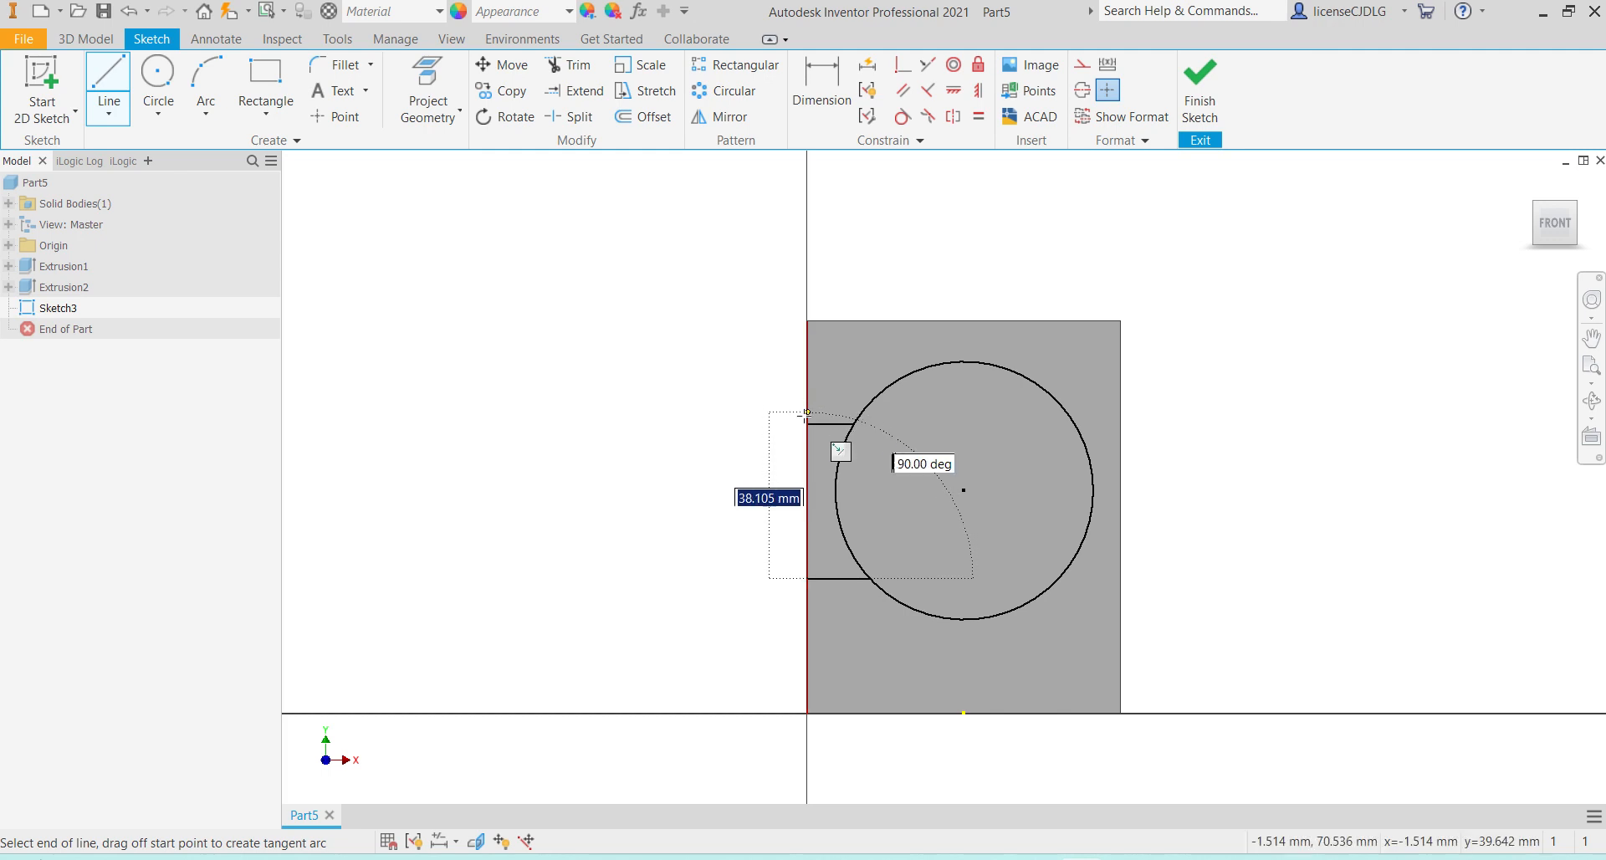
{"action": "left_click", "coordinate": [807, 424]}
{"action": "key", "text": "Escape"}
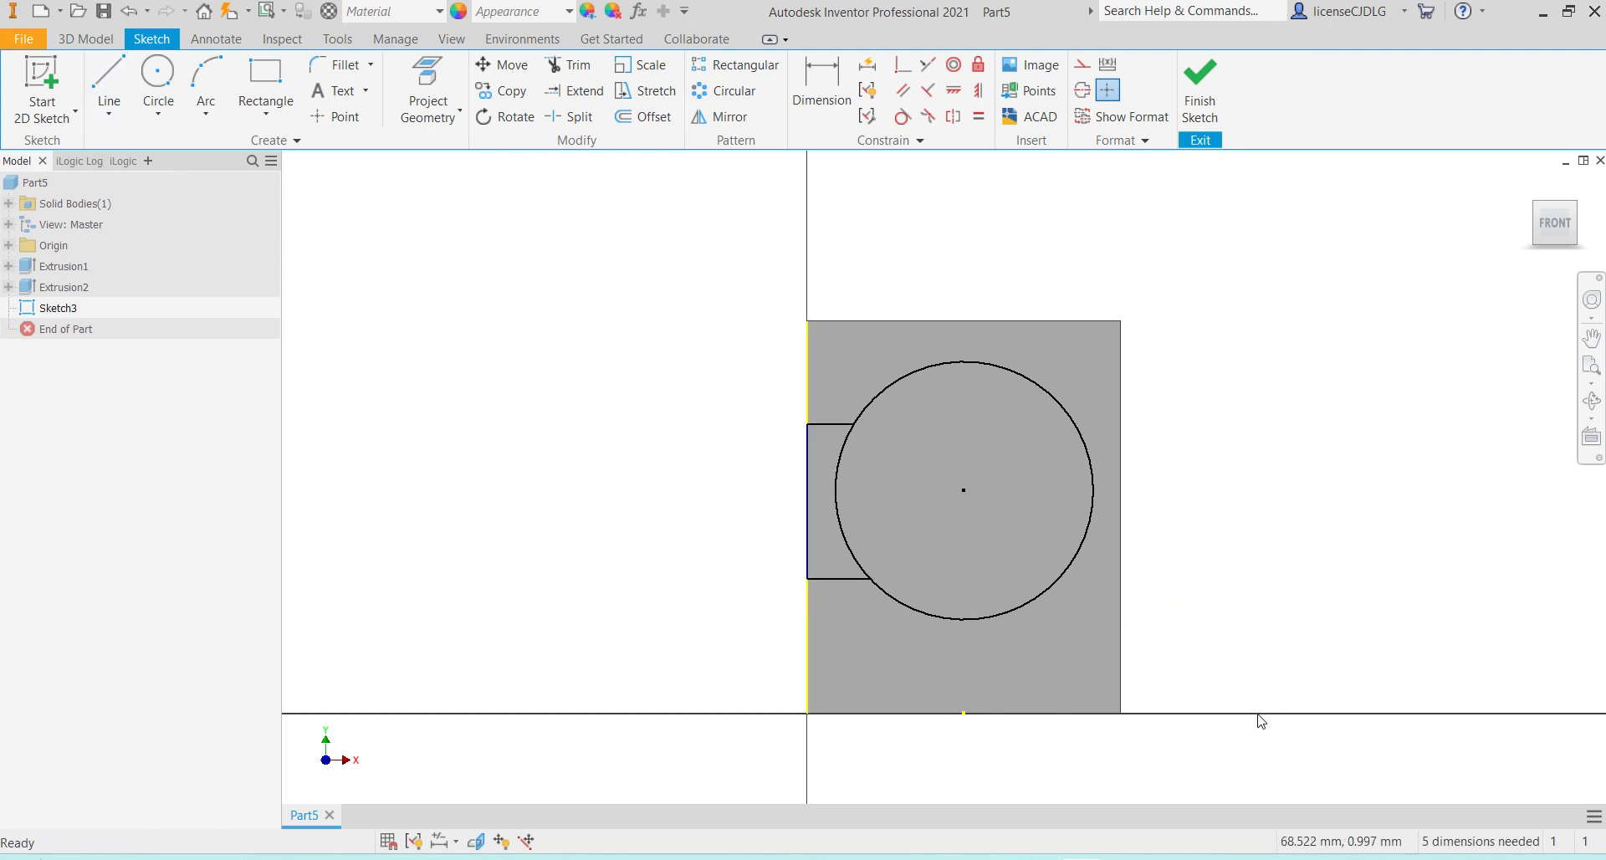
Dimension the lower horizontal line 30 mm above the face's bottom edge
{"action": "key", "text": "d"}
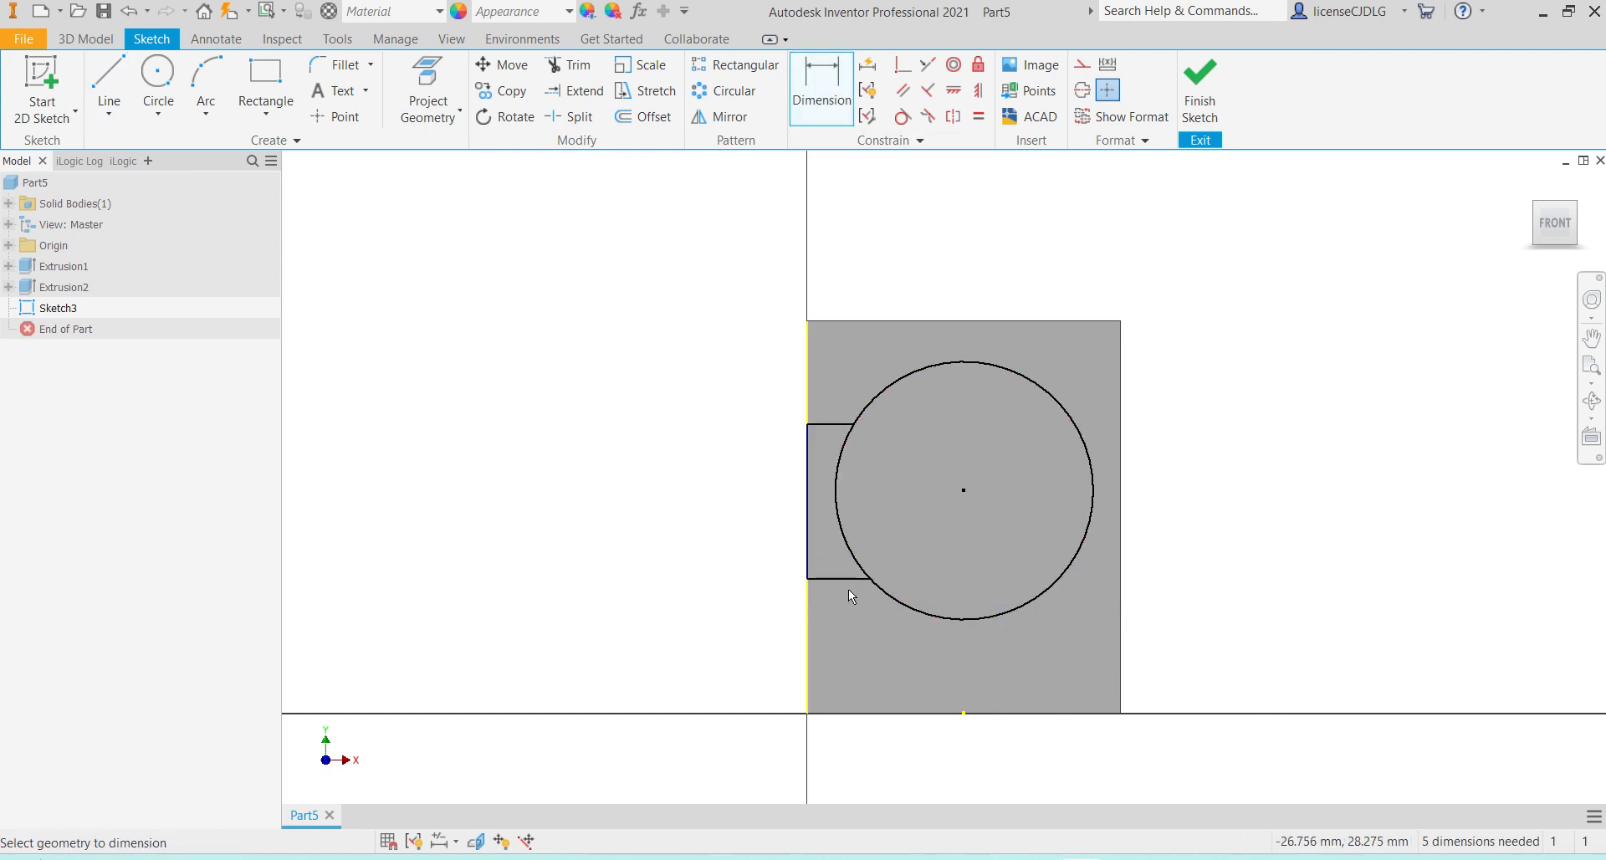
{"action": "left_click", "coordinate": [848, 579]}
{"action": "left_click", "coordinate": [882, 712]}
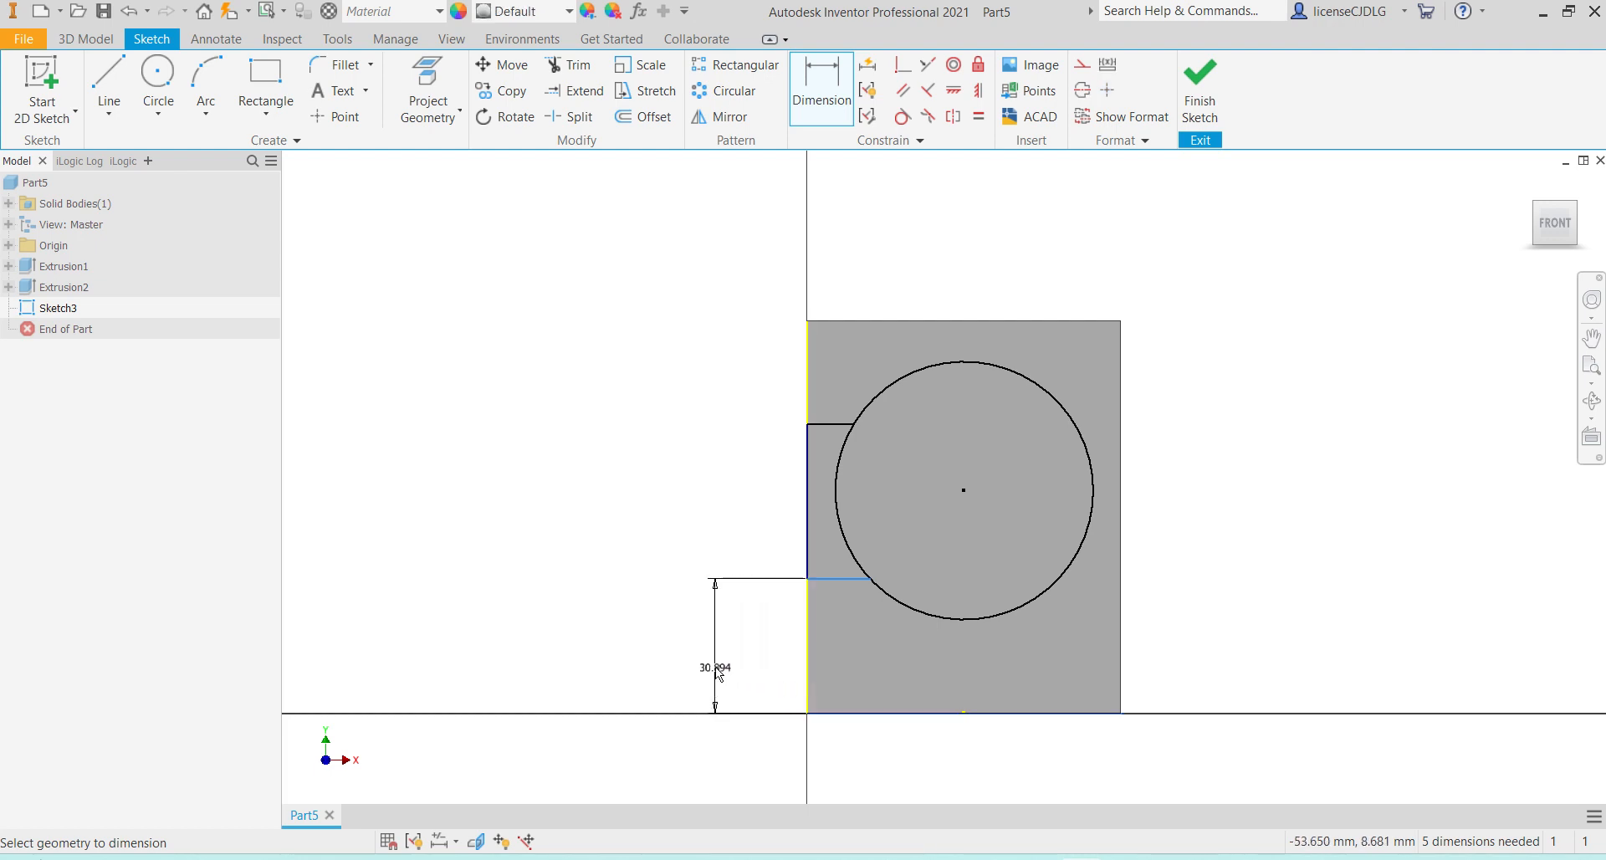
{"action": "left_click", "coordinate": [711, 667]}
{"action": "type", "text": "30"}
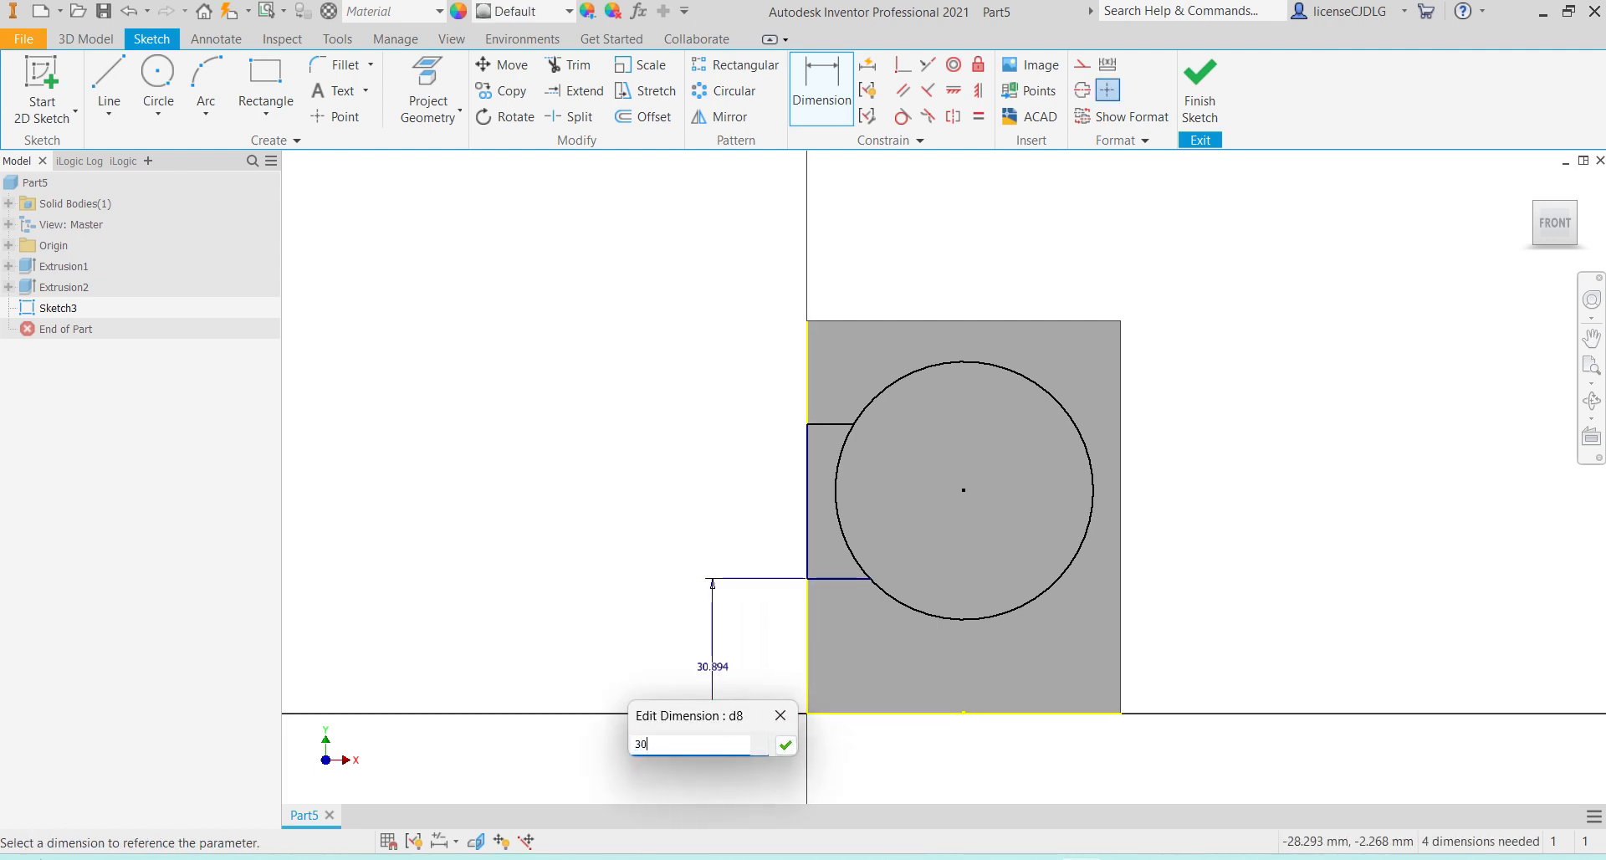
{"action": "key", "text": "Return"}
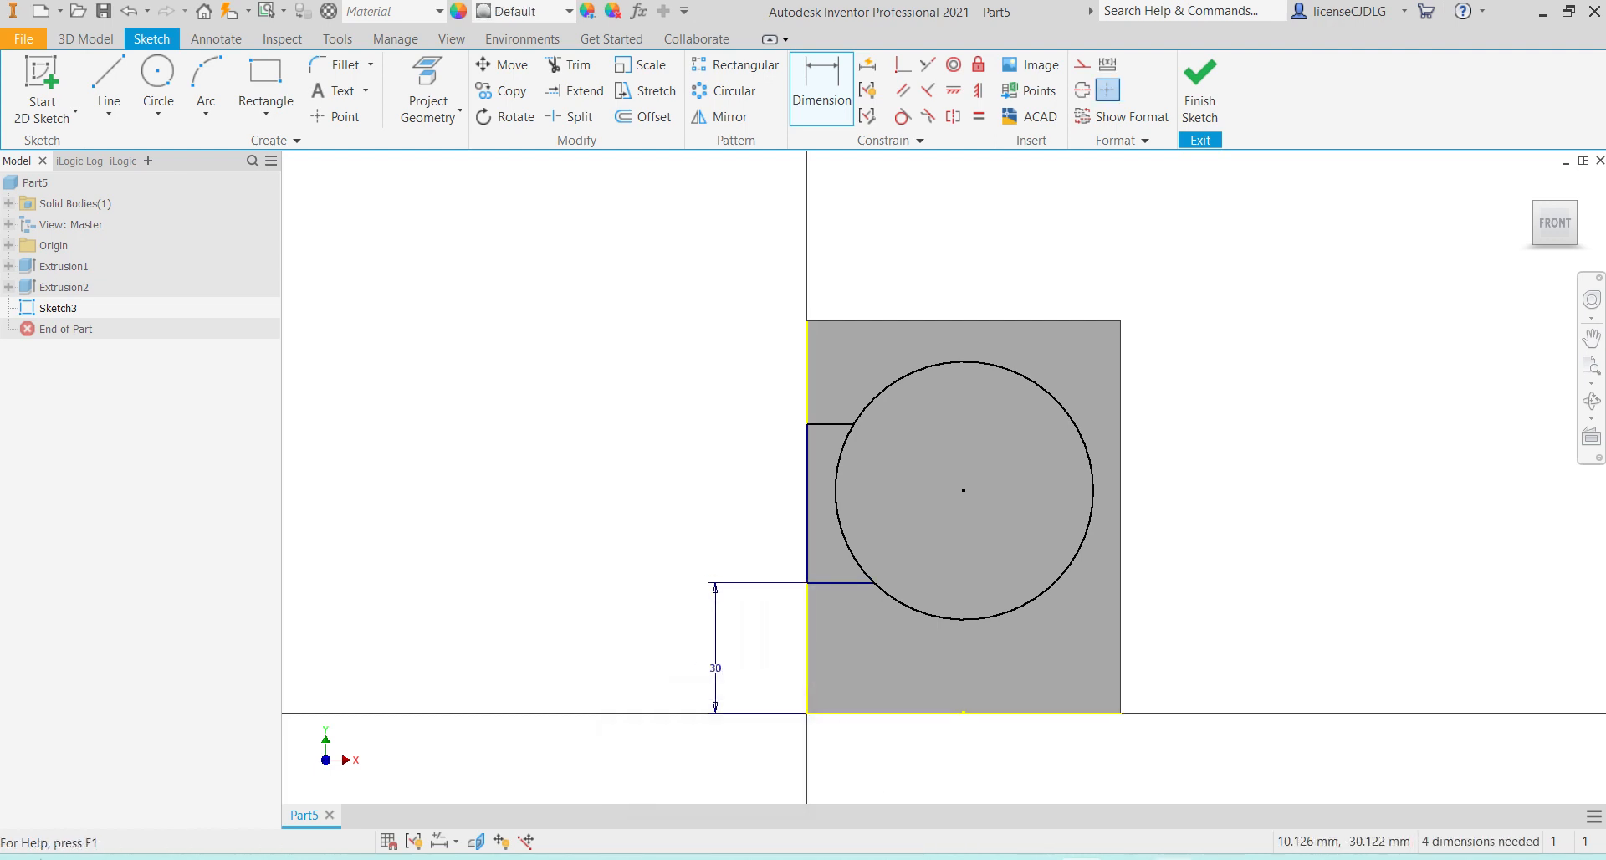
Check the ex A.JPG drawing and dimension the upper horizontal line 24 mm below the face's top edge
{"action": "key", "text": "alt+Tab"}
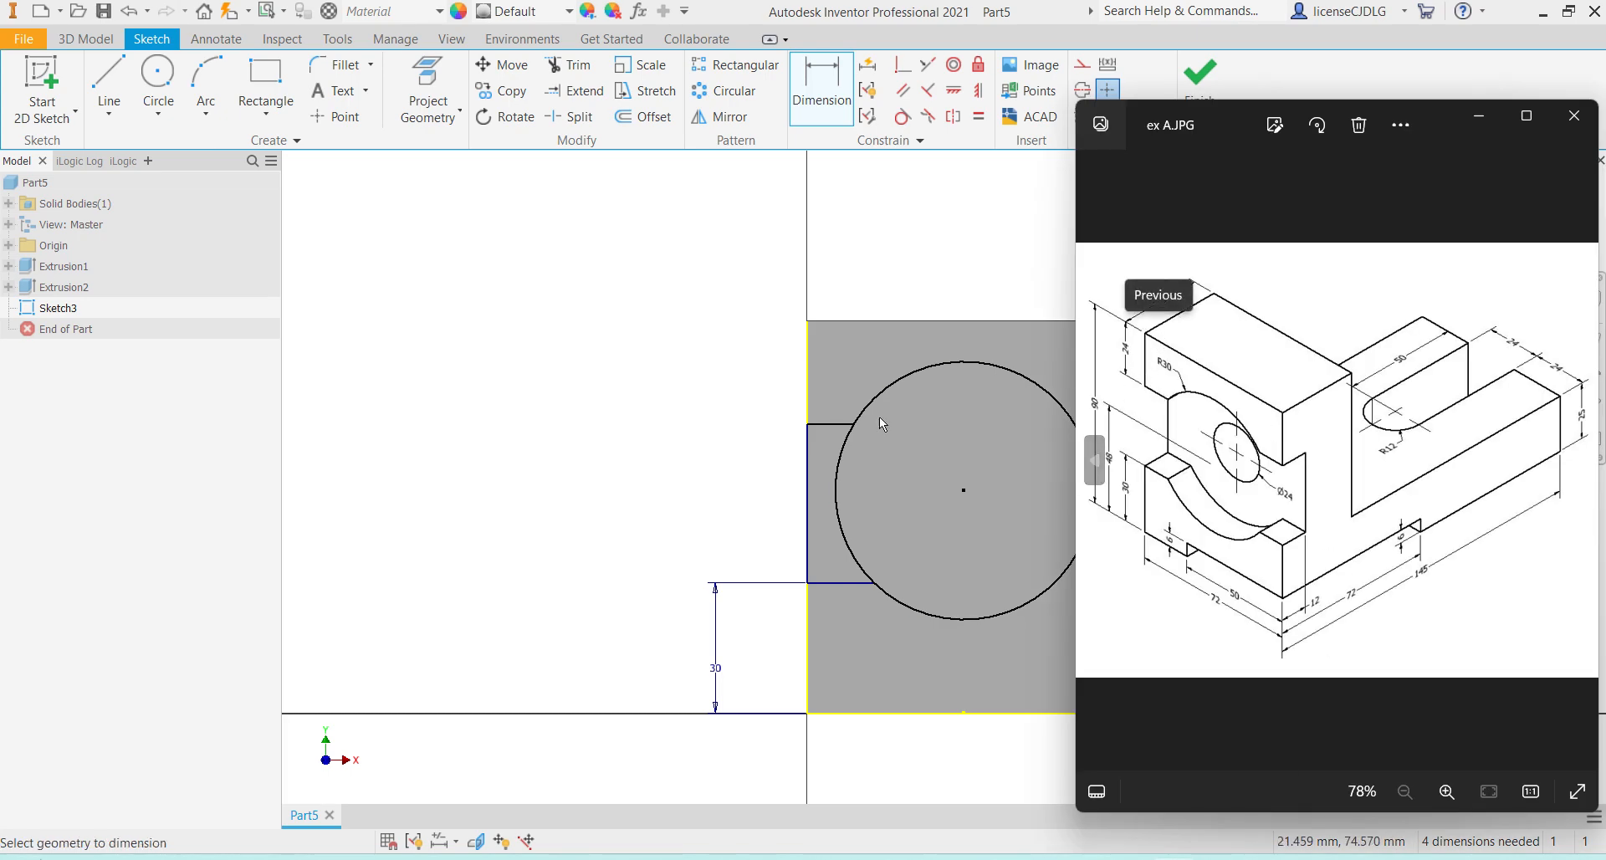
{"action": "left_click", "coordinate": [668, 429]}
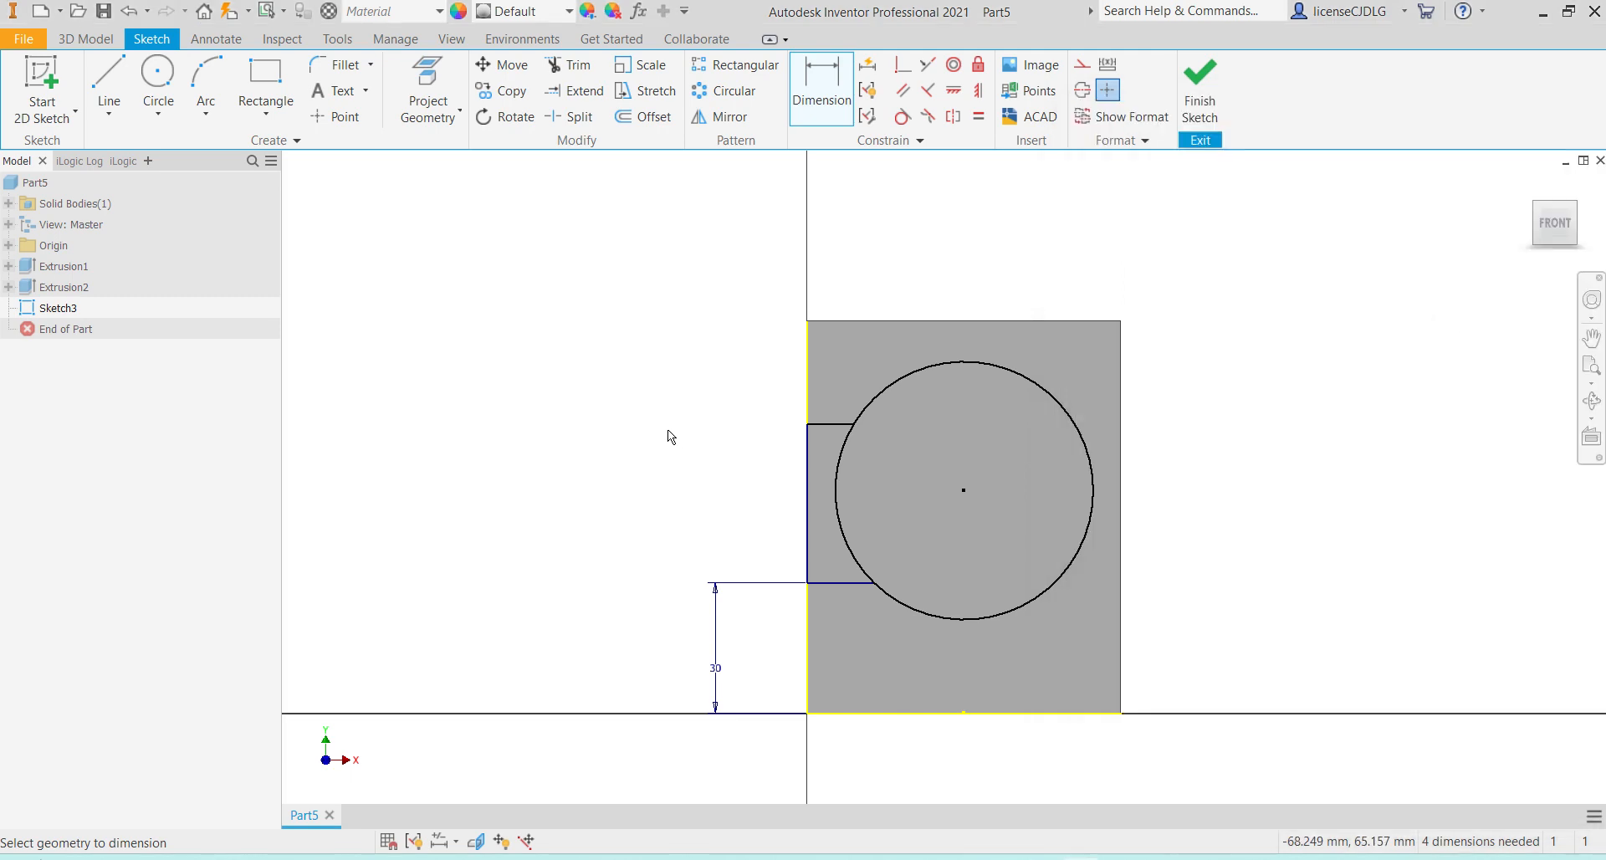
{"action": "left_click", "coordinate": [838, 321]}
{"action": "left_click", "coordinate": [836, 424]}
{"action": "left_click", "coordinate": [693, 387]}
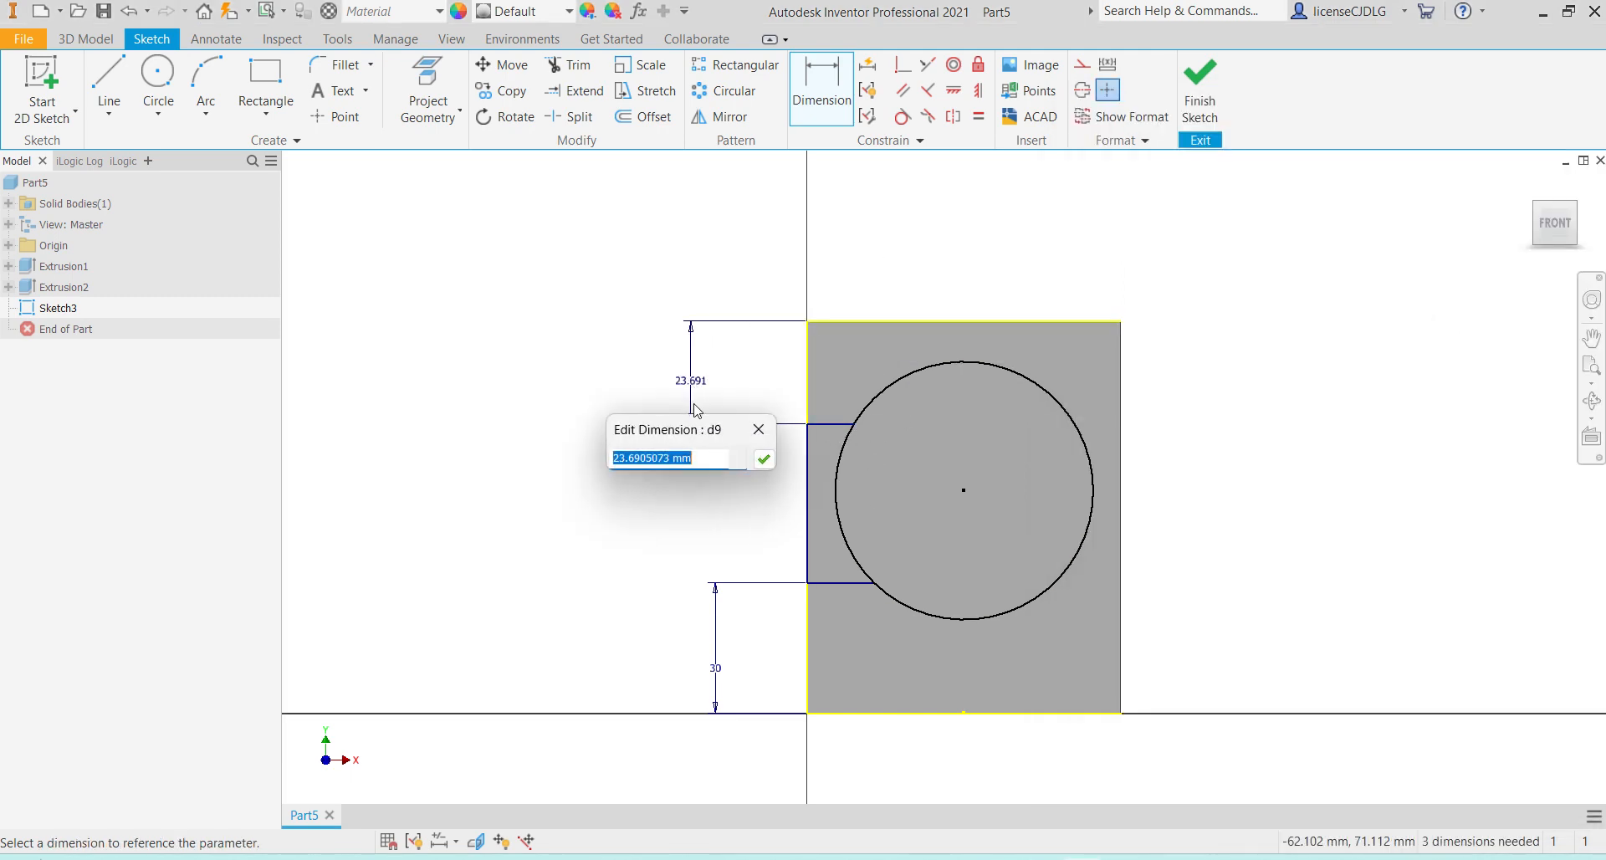
{"action": "type", "text": "24"}
{"action": "key", "text": "Return"}
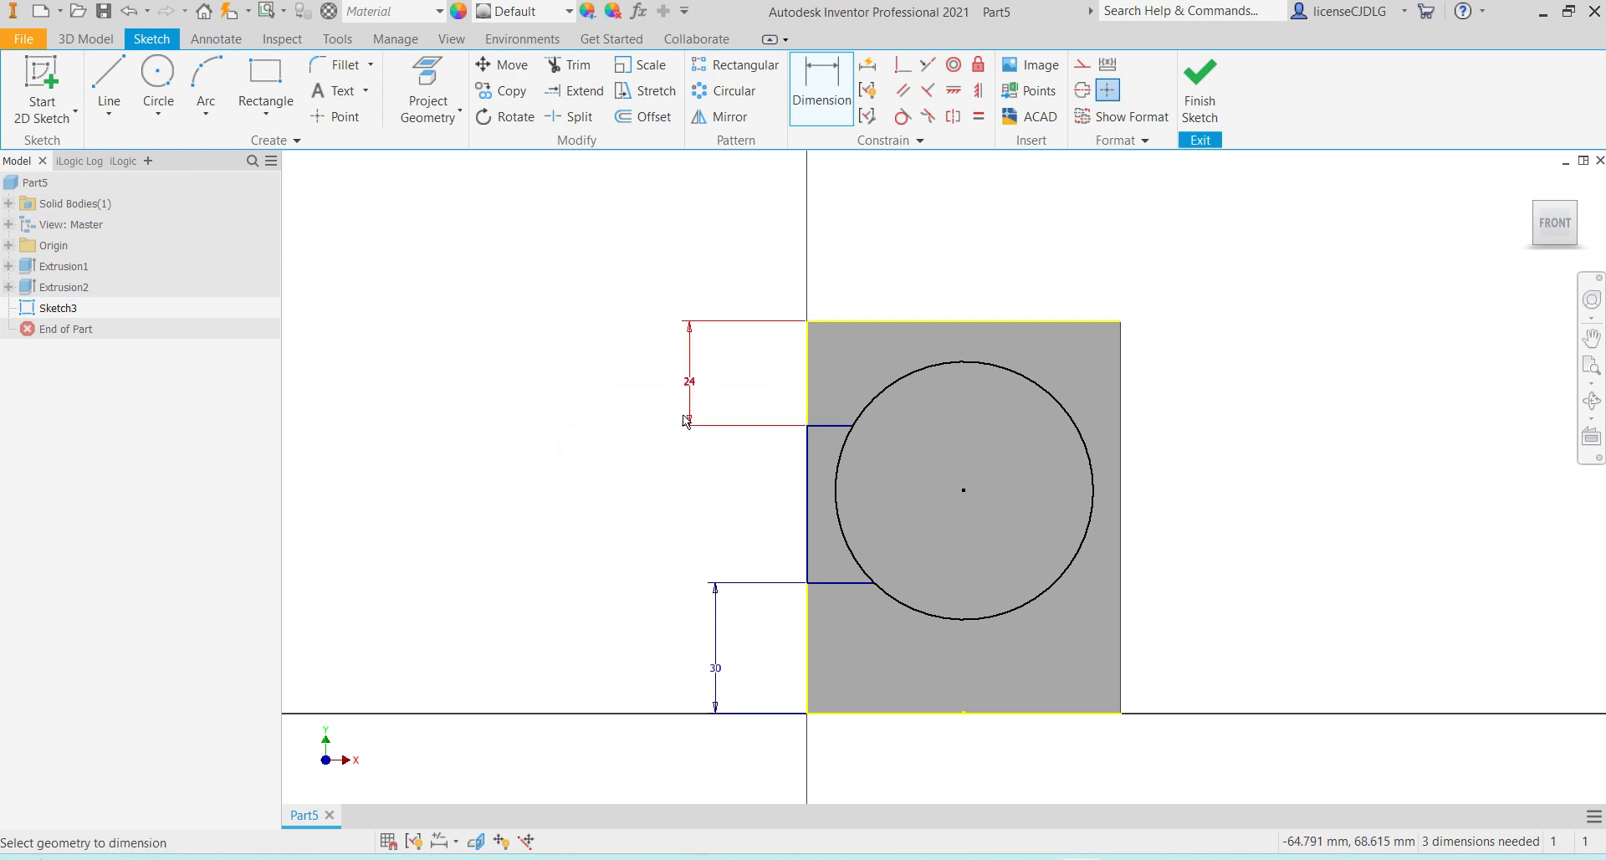
Dimension the circle's centre 48 mm above the face's bottom edge
{"action": "left_click", "coordinate": [964, 491]}
{"action": "left_click", "coordinate": [839, 712]}
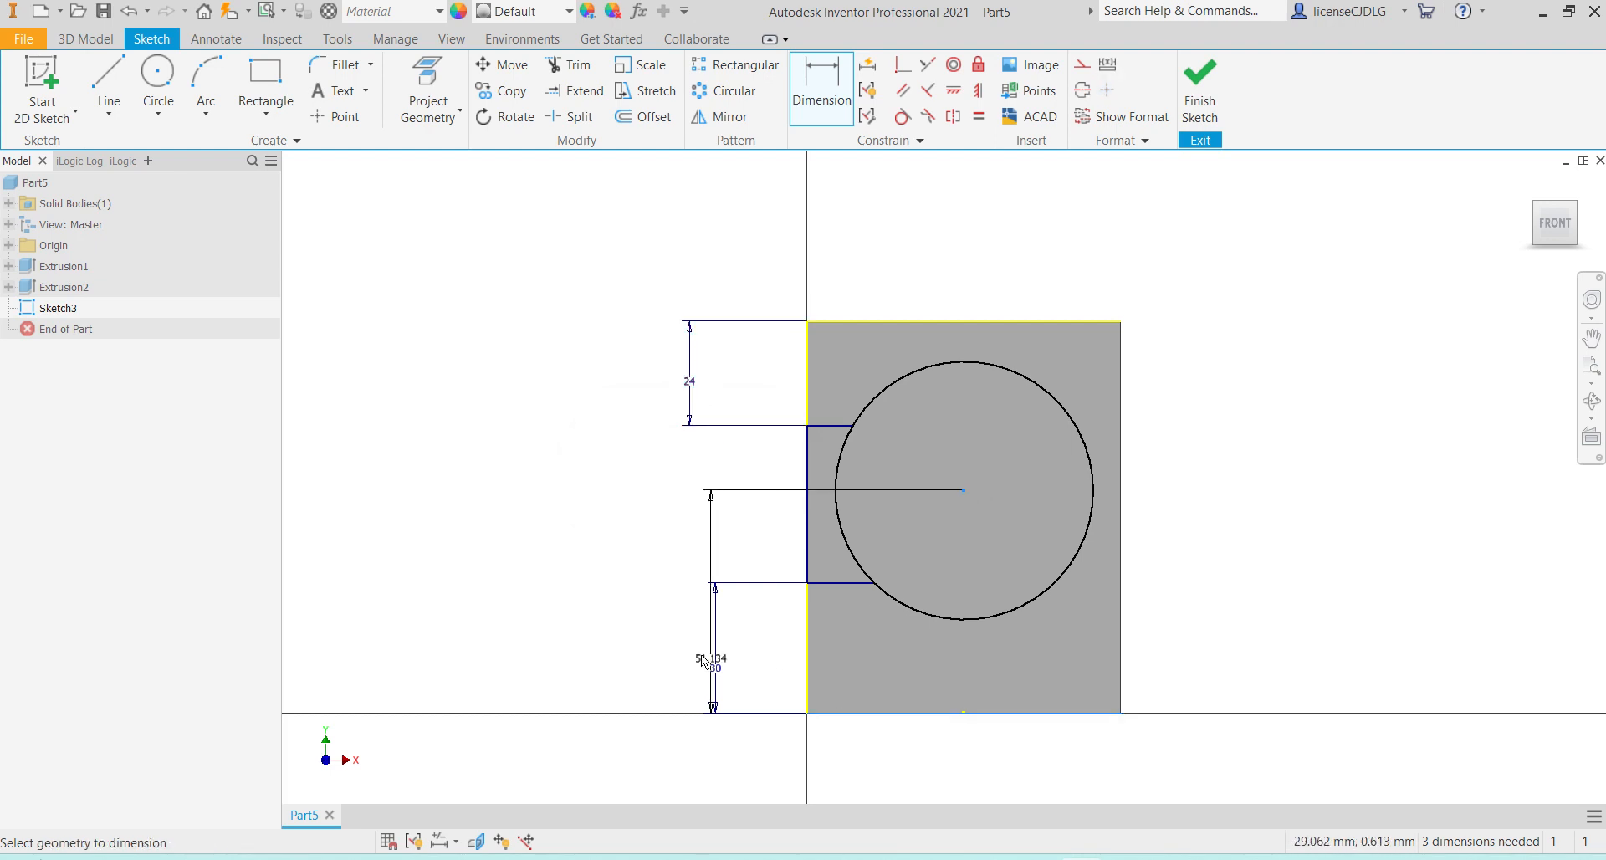
{"action": "left_click", "coordinate": [633, 642]}
{"action": "type", "text": "48"}
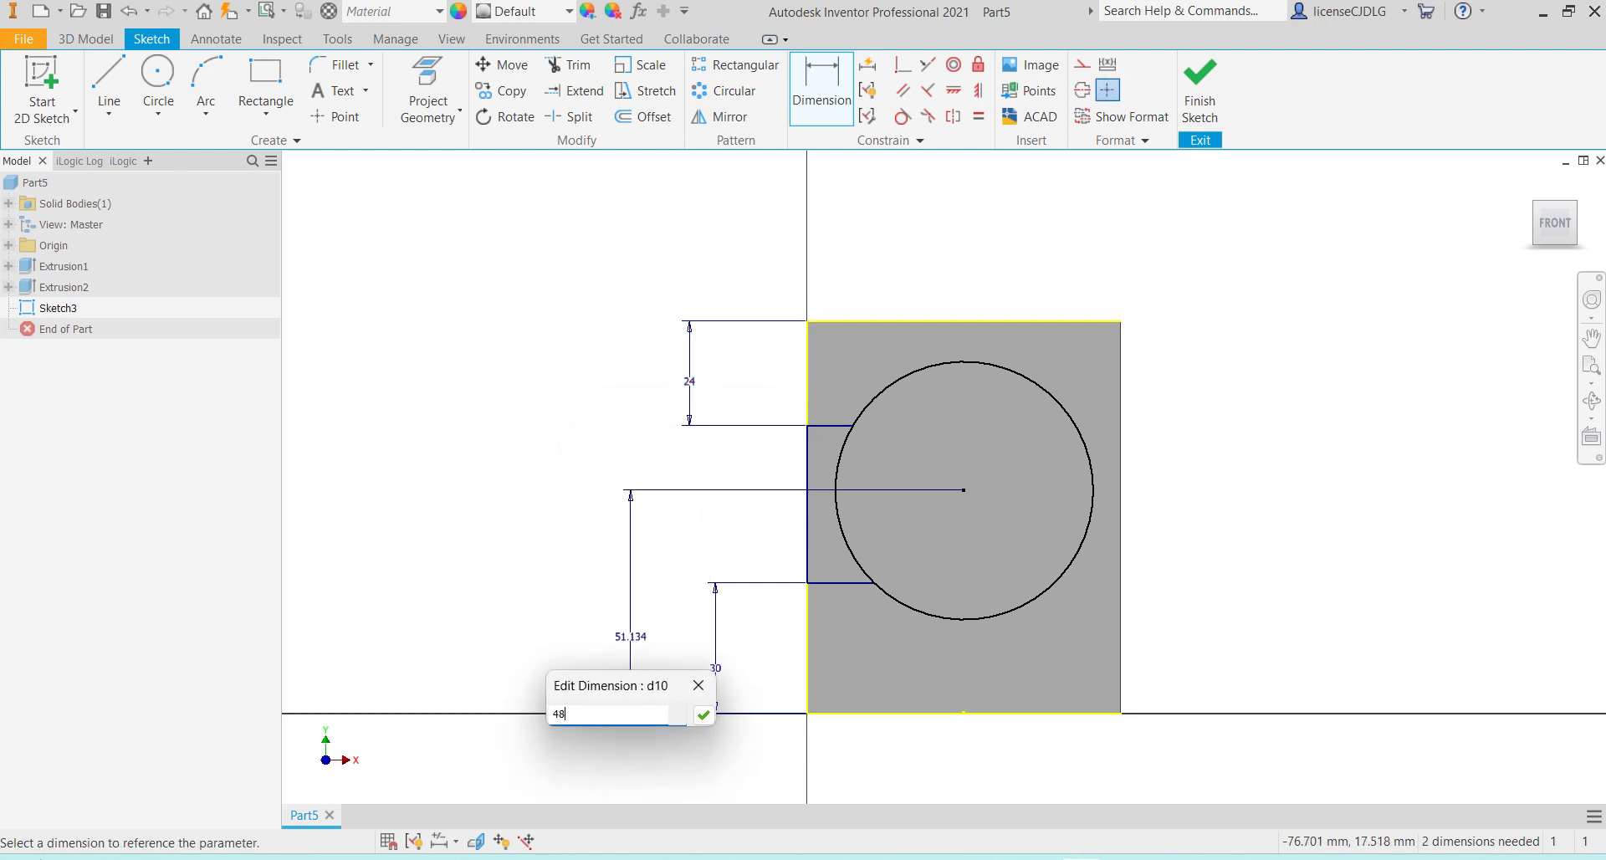
{"action": "key", "text": "Return"}
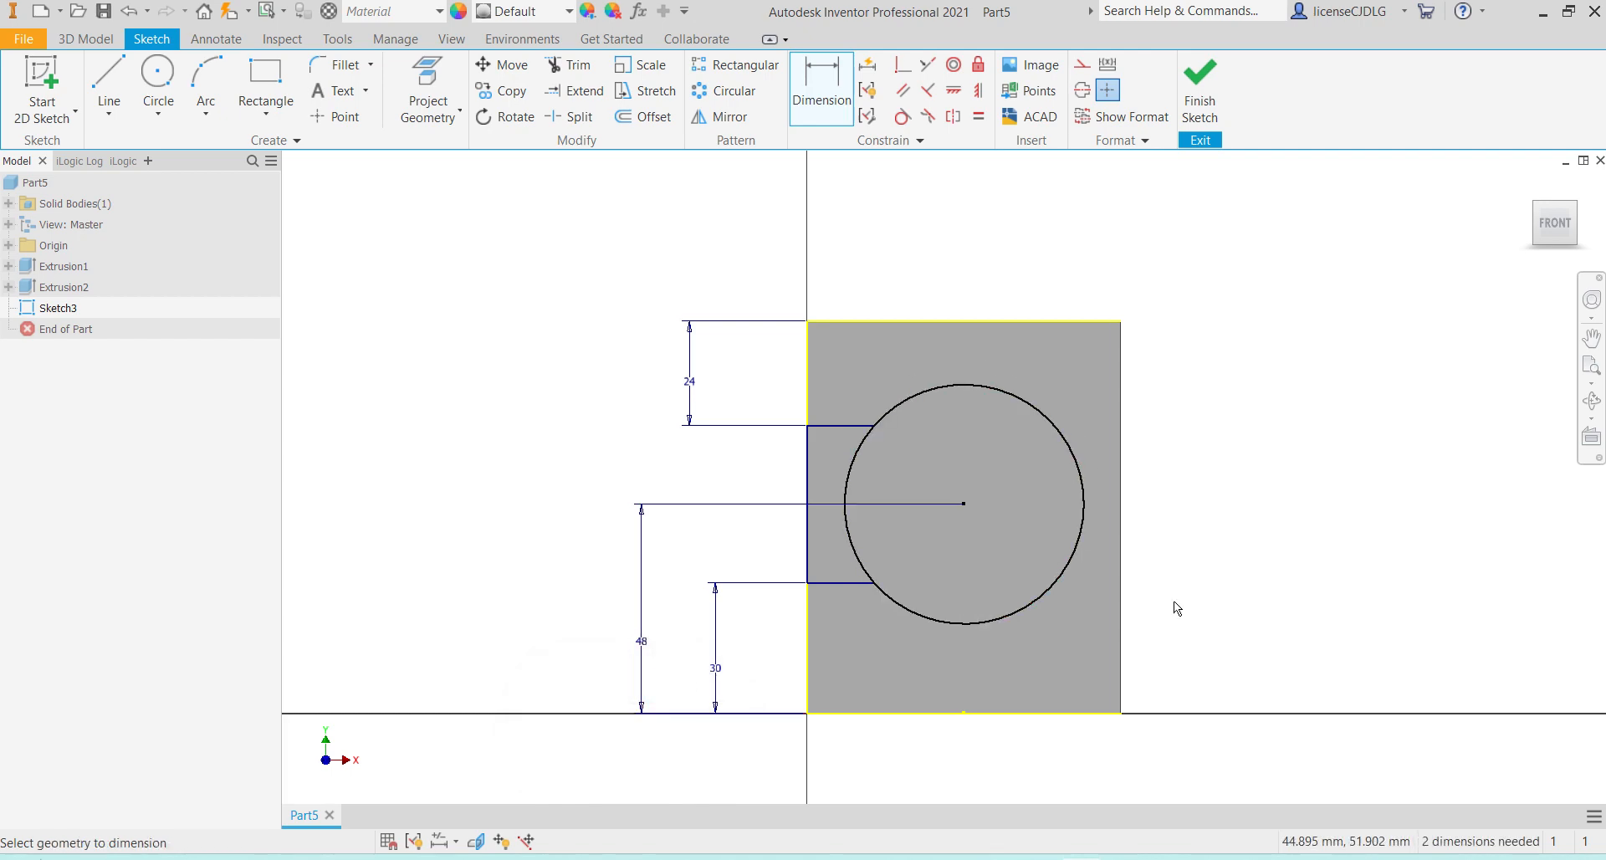
Set the circle's diameter to 60 mm after checking the ex A.JPG drawing, and align its centre vertically with the bottom edge's midpoint
{"action": "left_click", "coordinate": [1067, 439]}
{"action": "left_click", "coordinate": [1179, 401]}
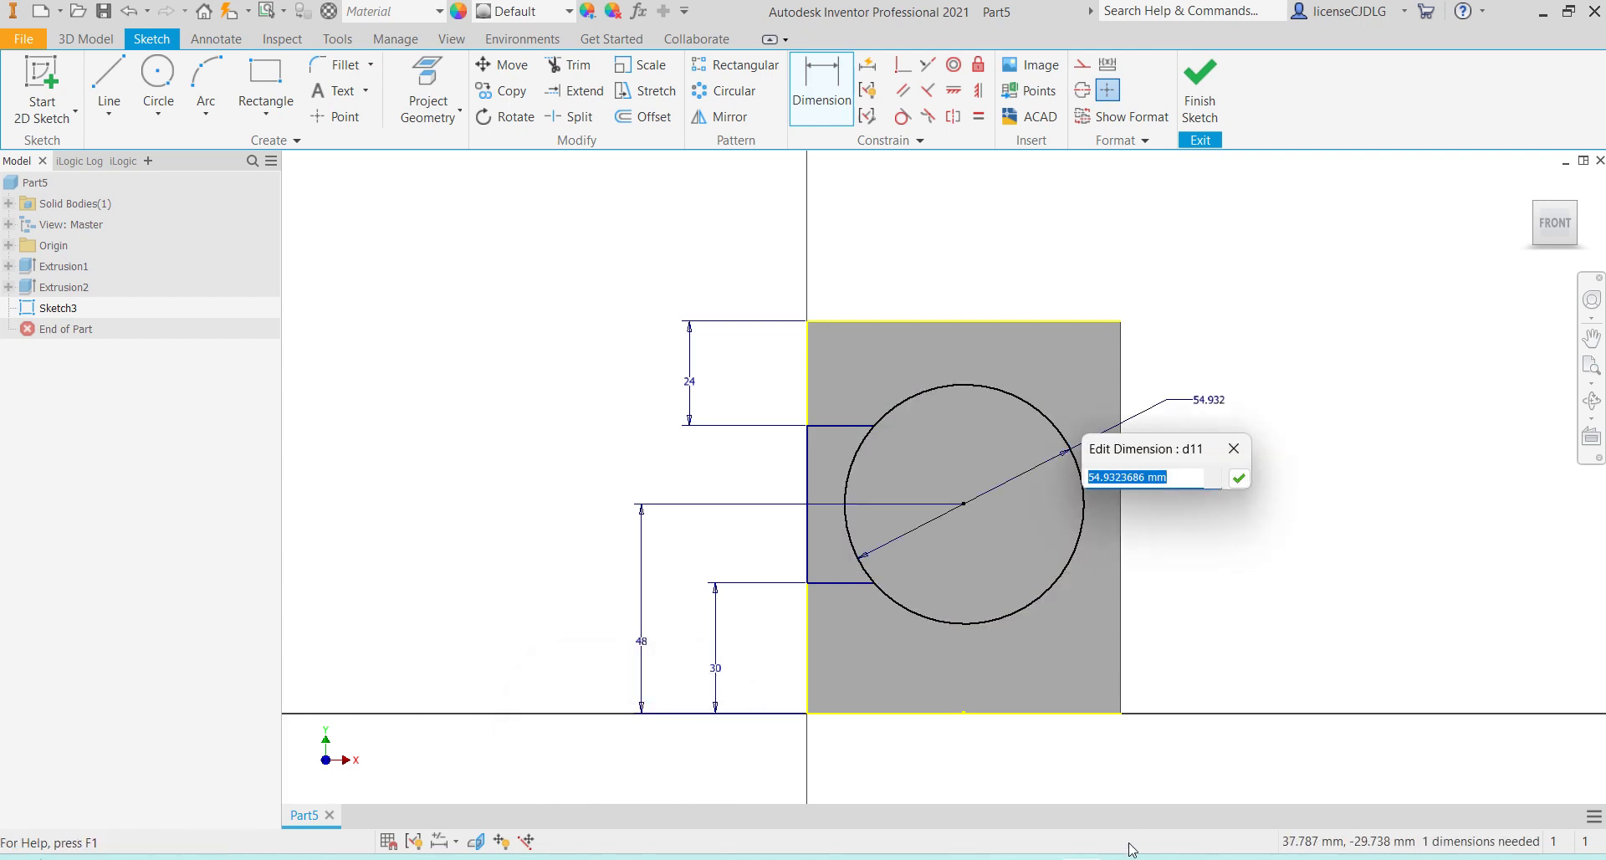
{"action": "key", "text": "alt+Tab"}
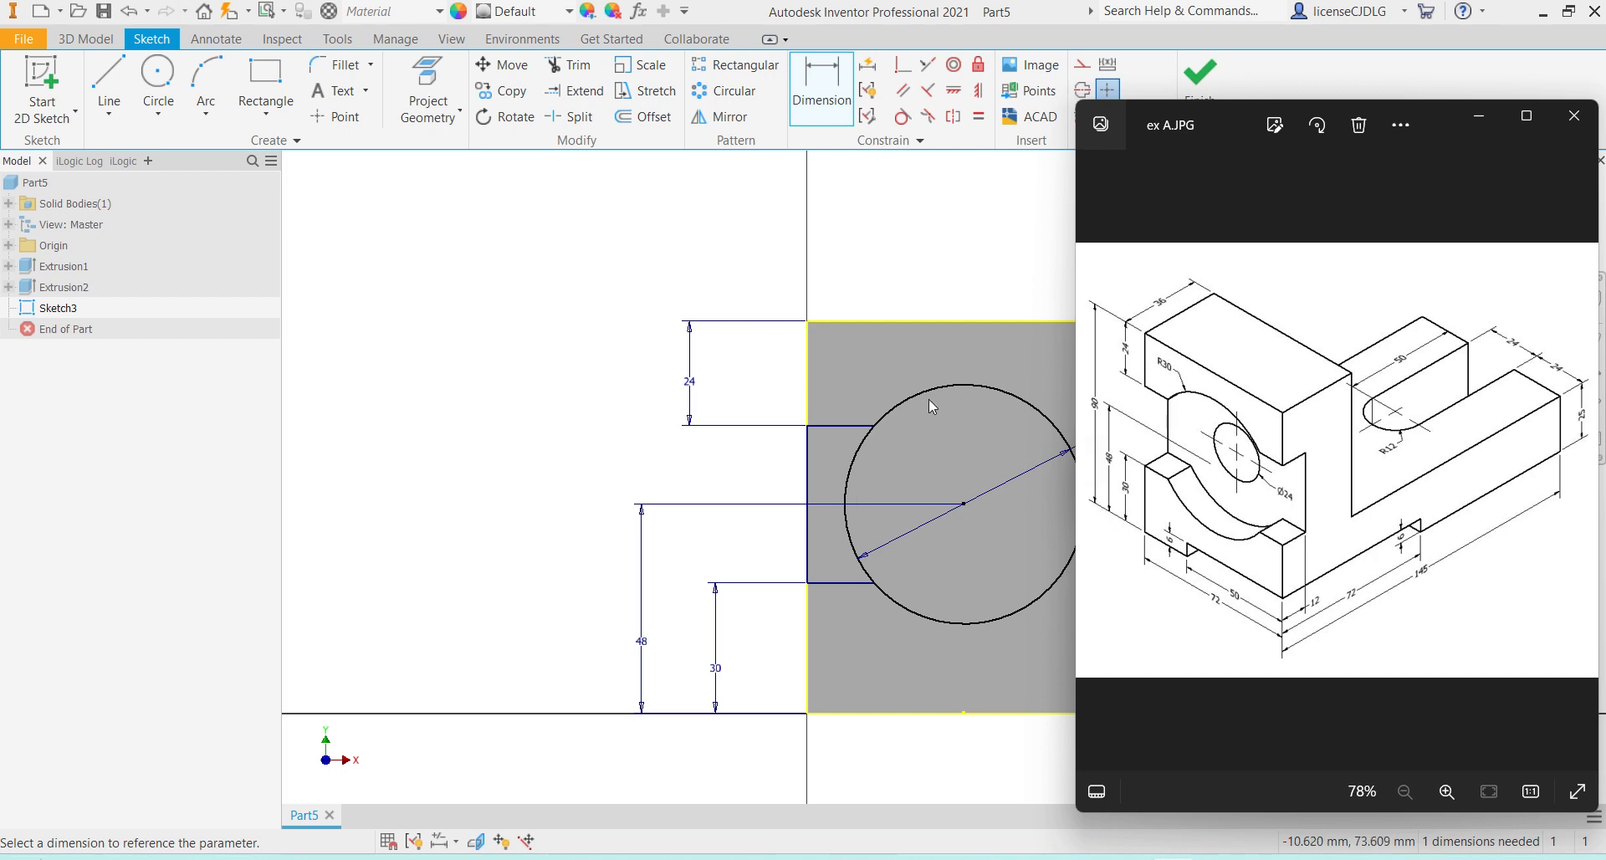
{"action": "key", "text": "alt+Tab"}
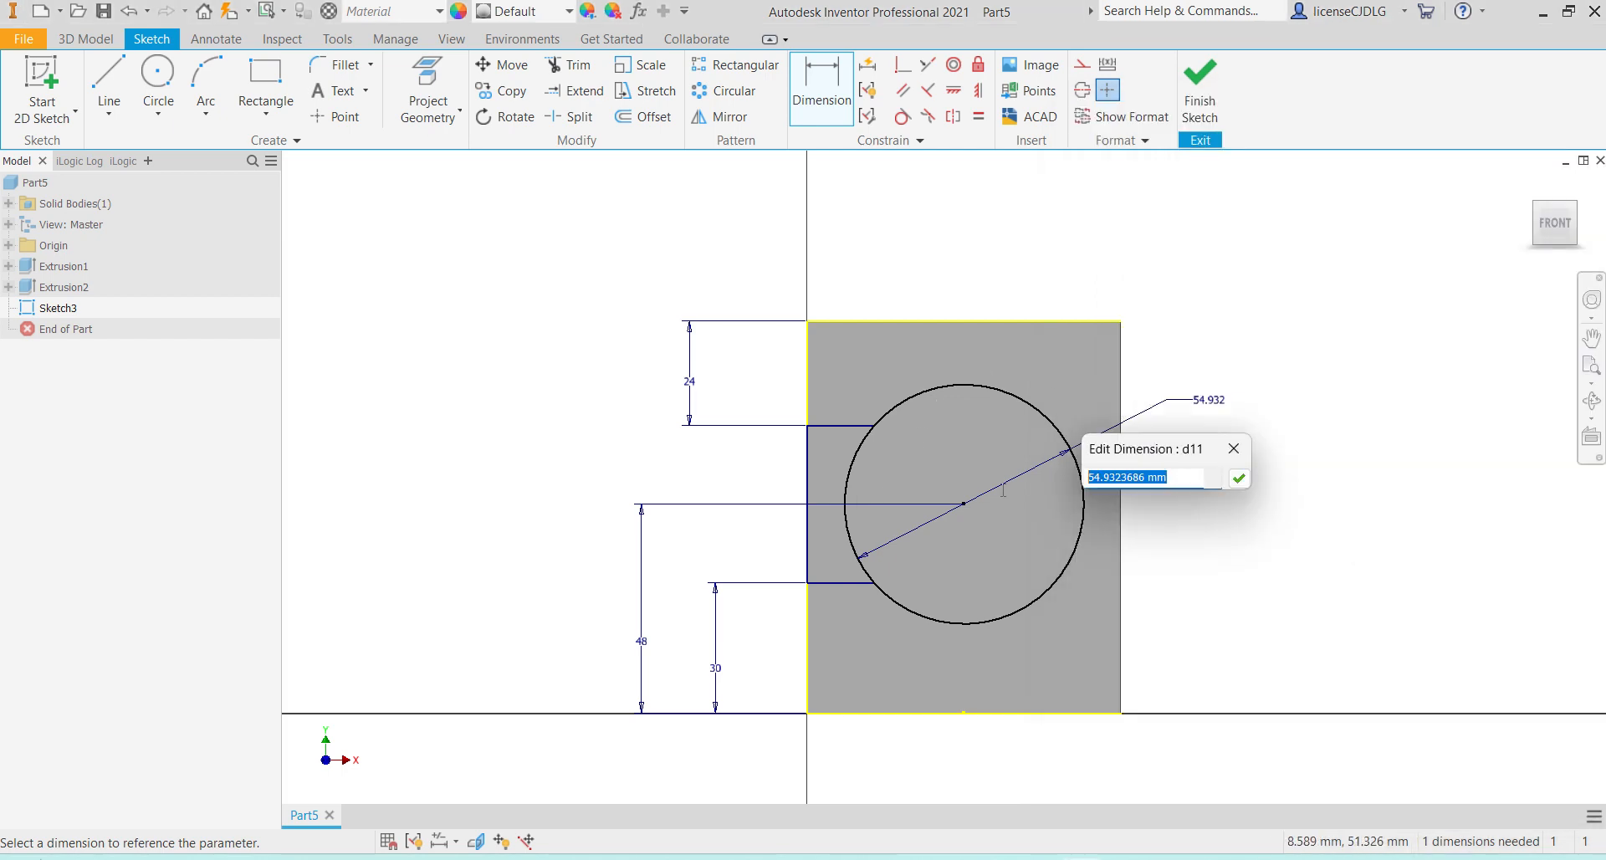
{"action": "type", "text": "60"}
{"action": "key", "text": "Return"}
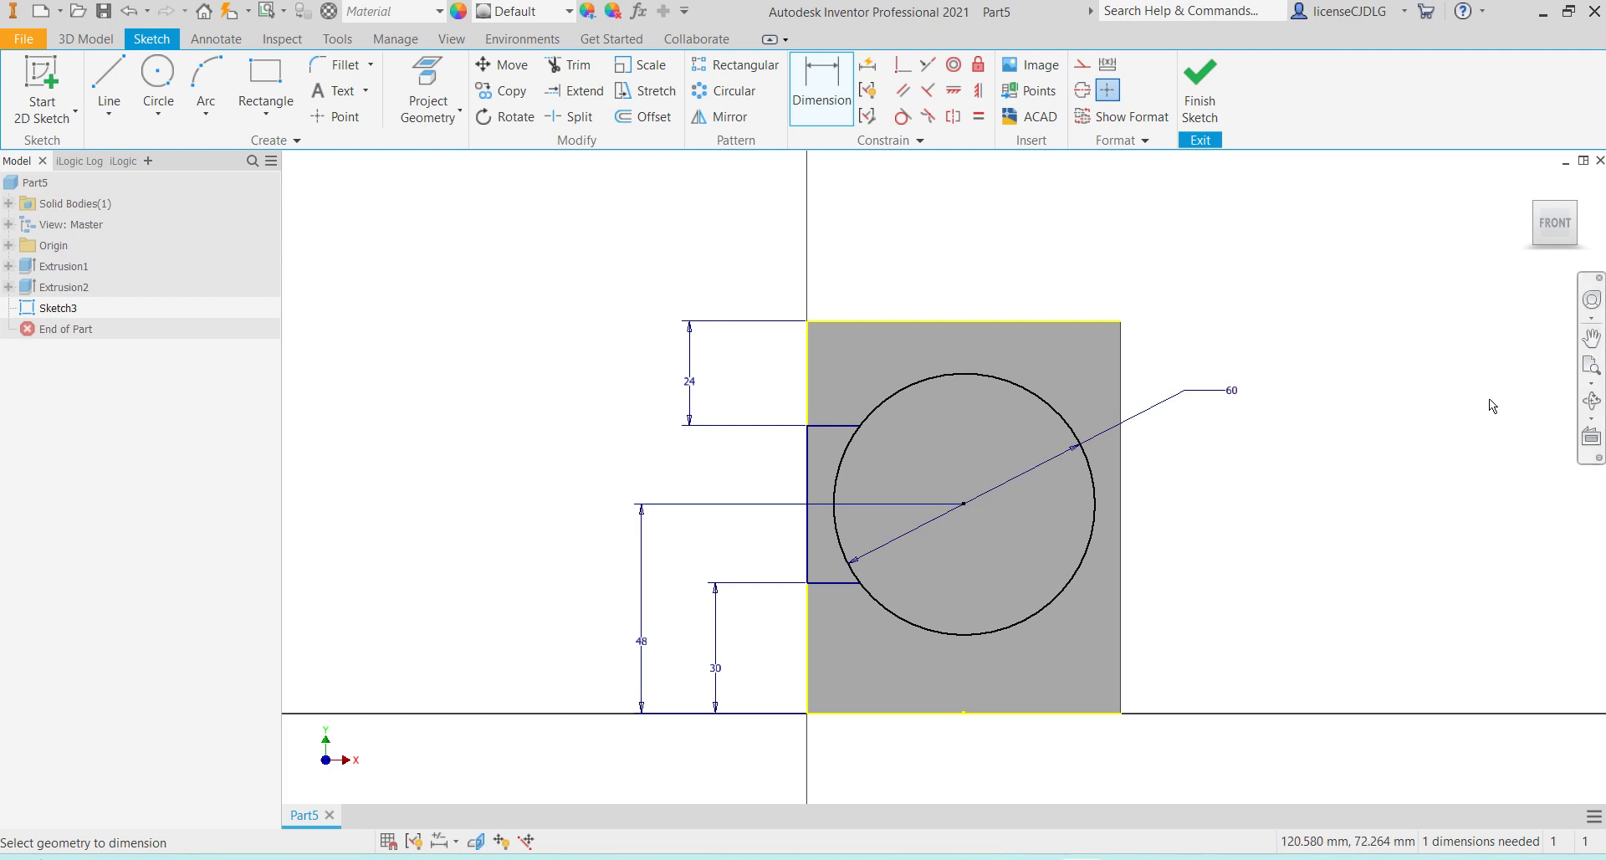
{"action": "key", "text": "Escape"}
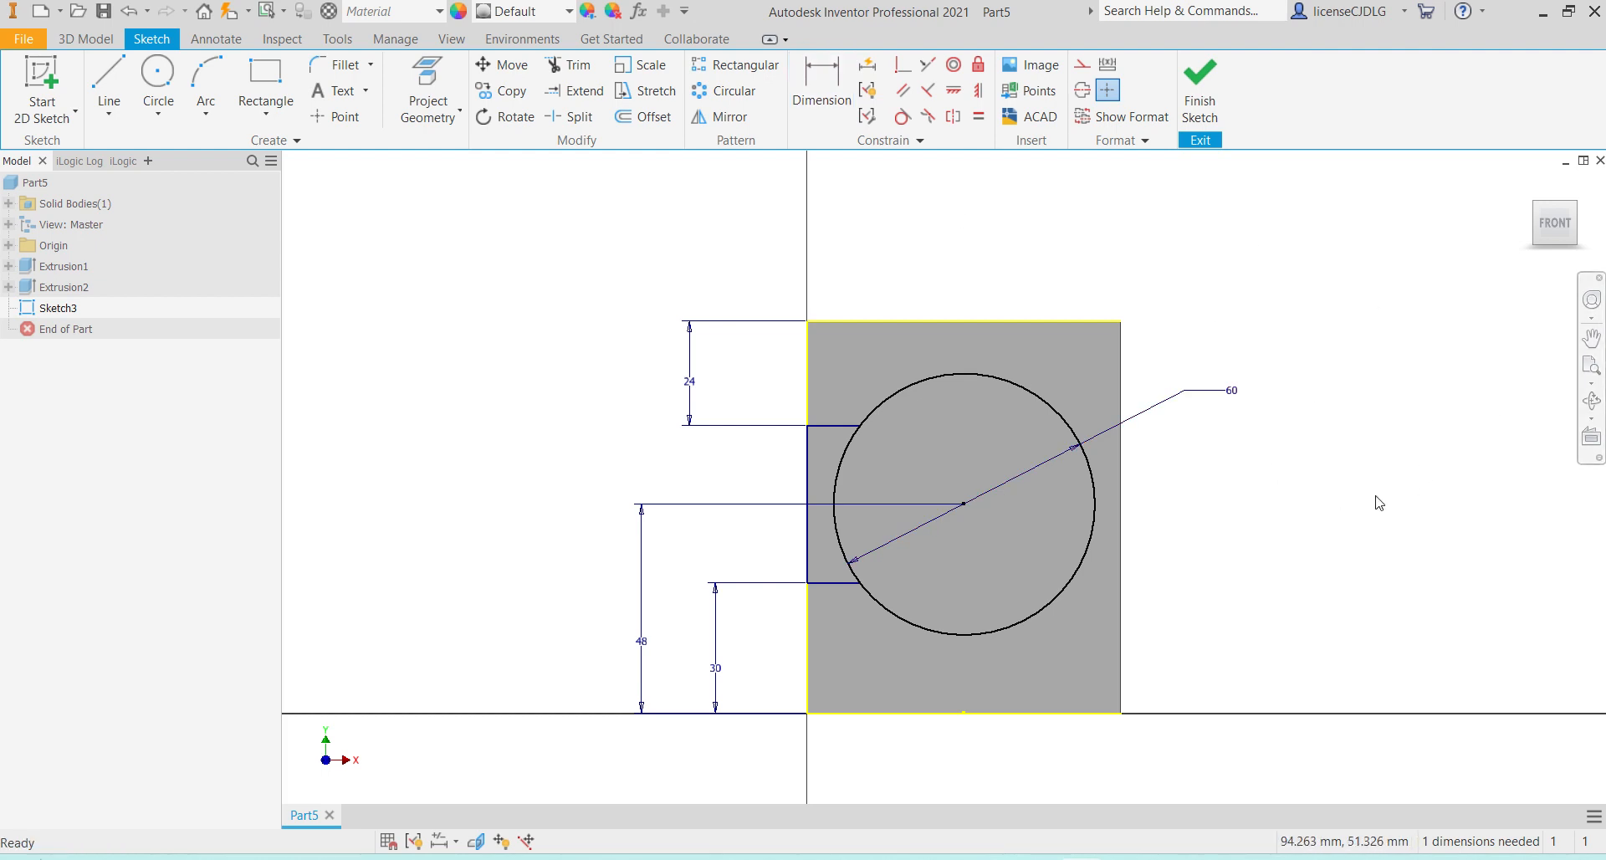
{"action": "left_click", "coordinate": [970, 511]}
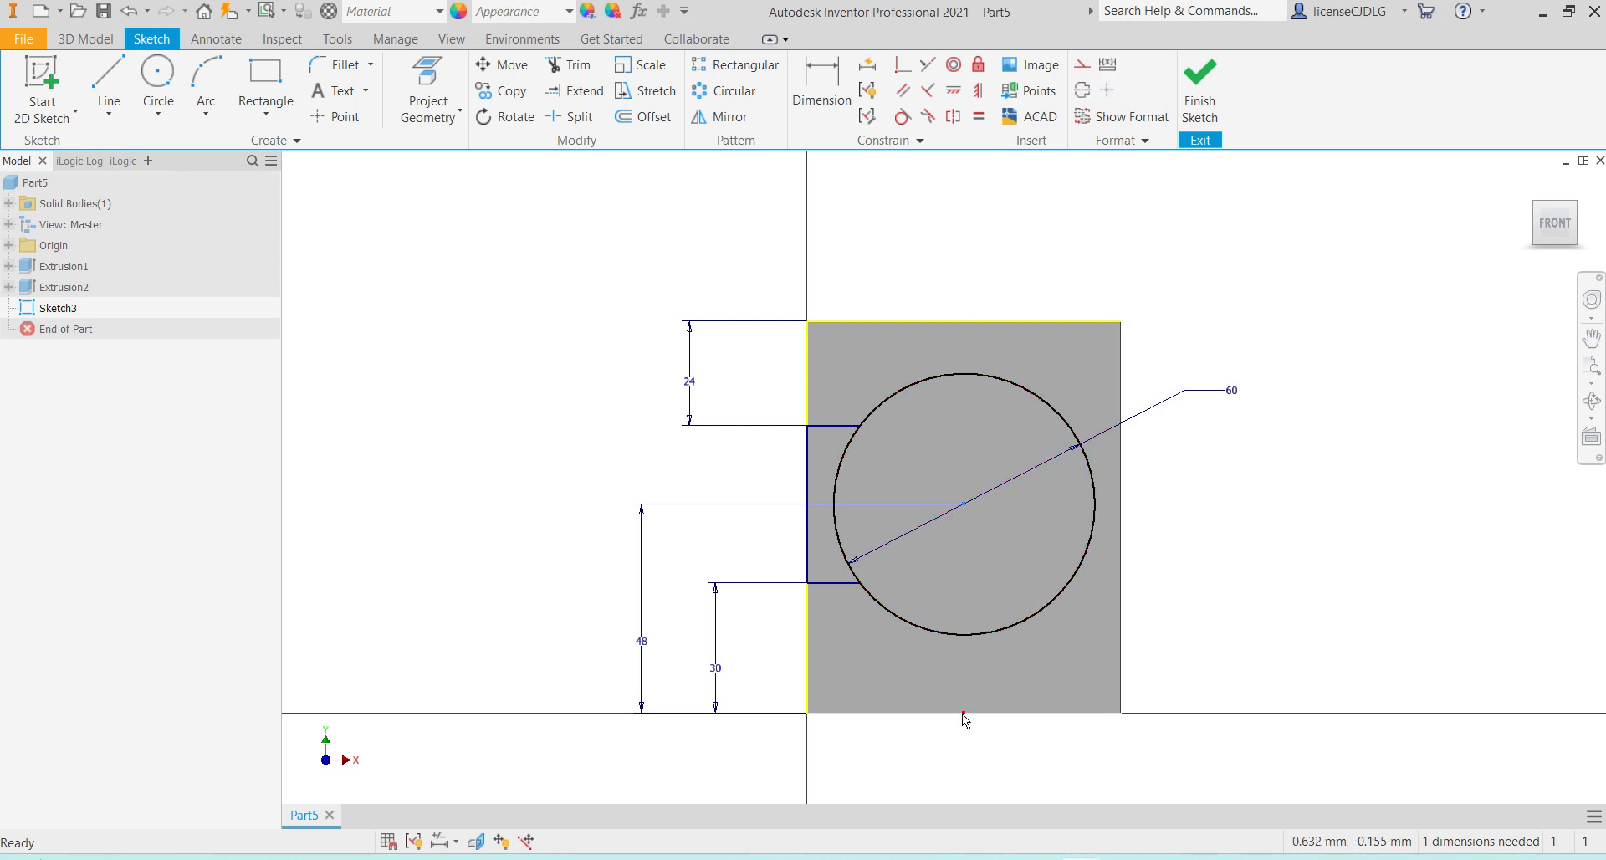
{"action": "left_click", "coordinate": [979, 91]}
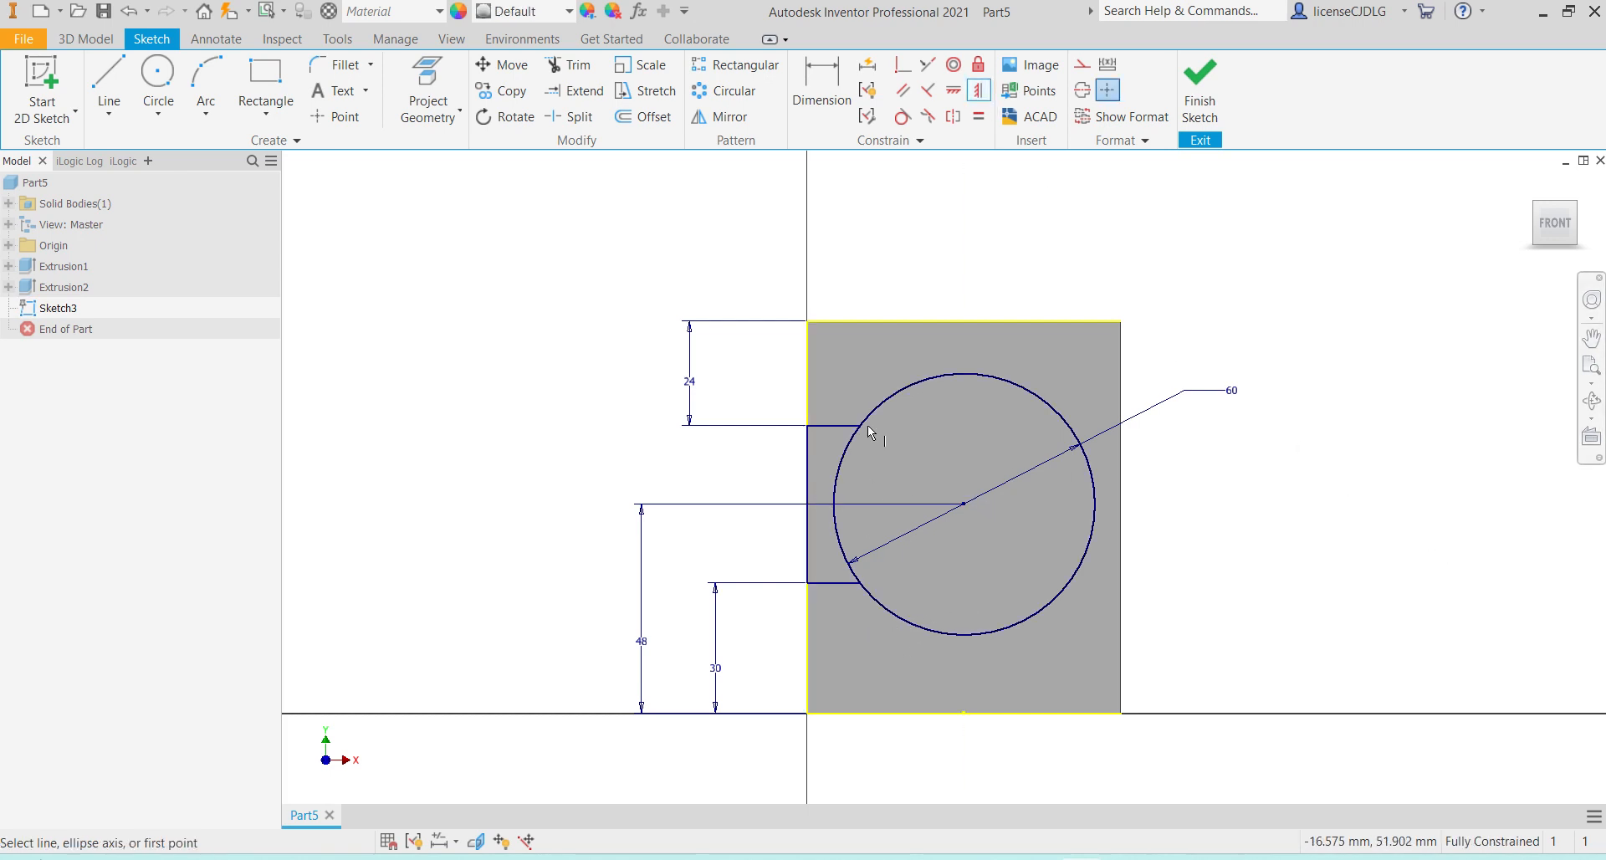
Draw a vertical line from the bottom edge's midpoint through the circle's centre to the top edge and make it construction geometry
{"action": "left_click", "coordinate": [108, 84]}
{"action": "right_click", "coordinate": [342, 252]}
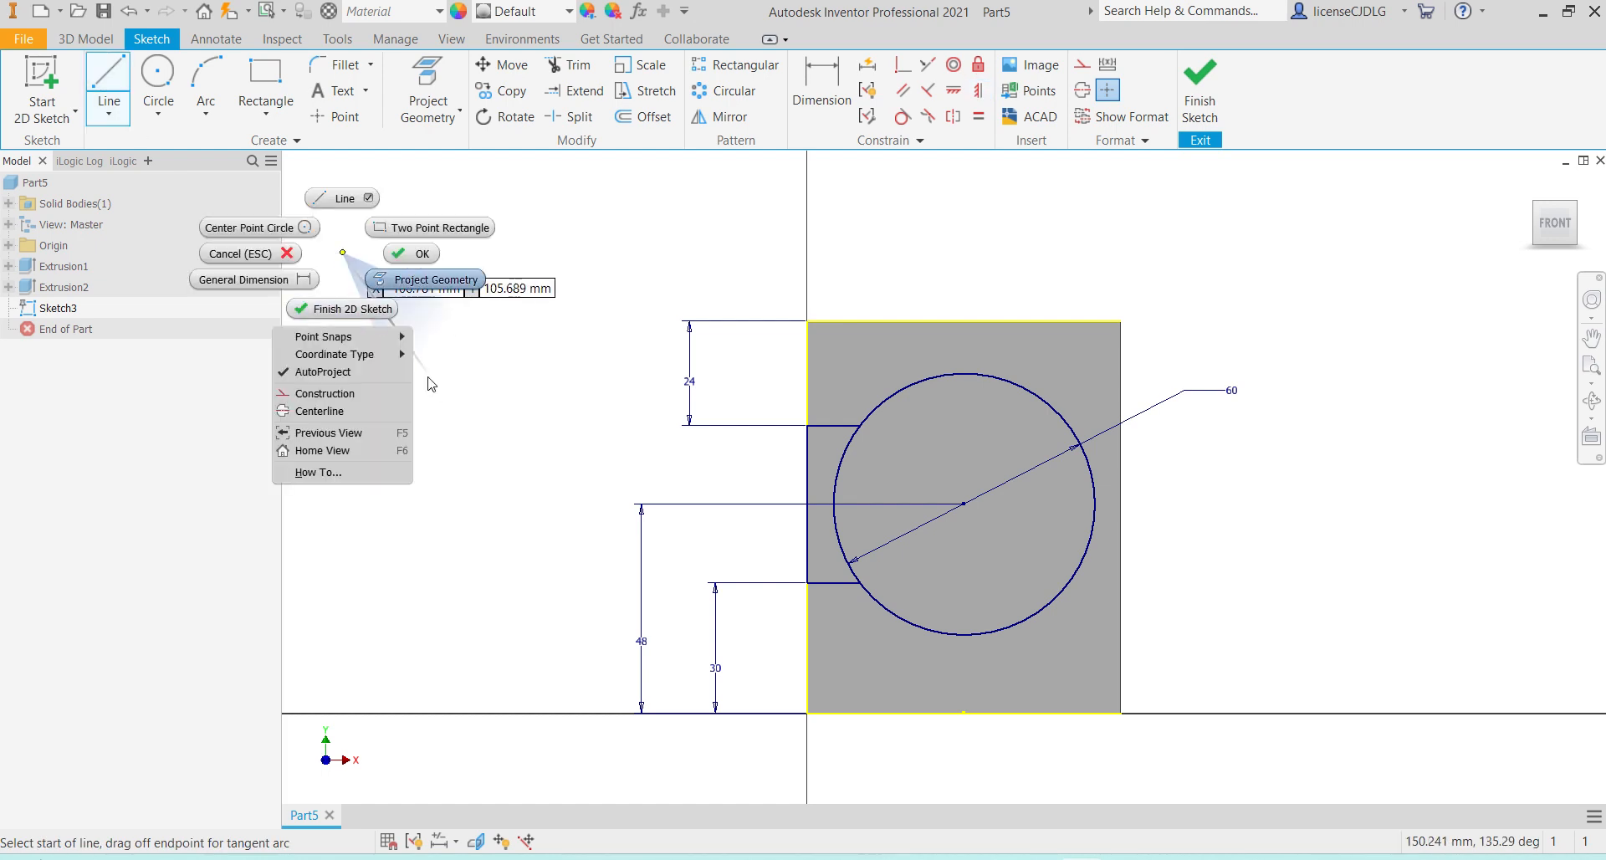
{"action": "key", "text": "Escape"}
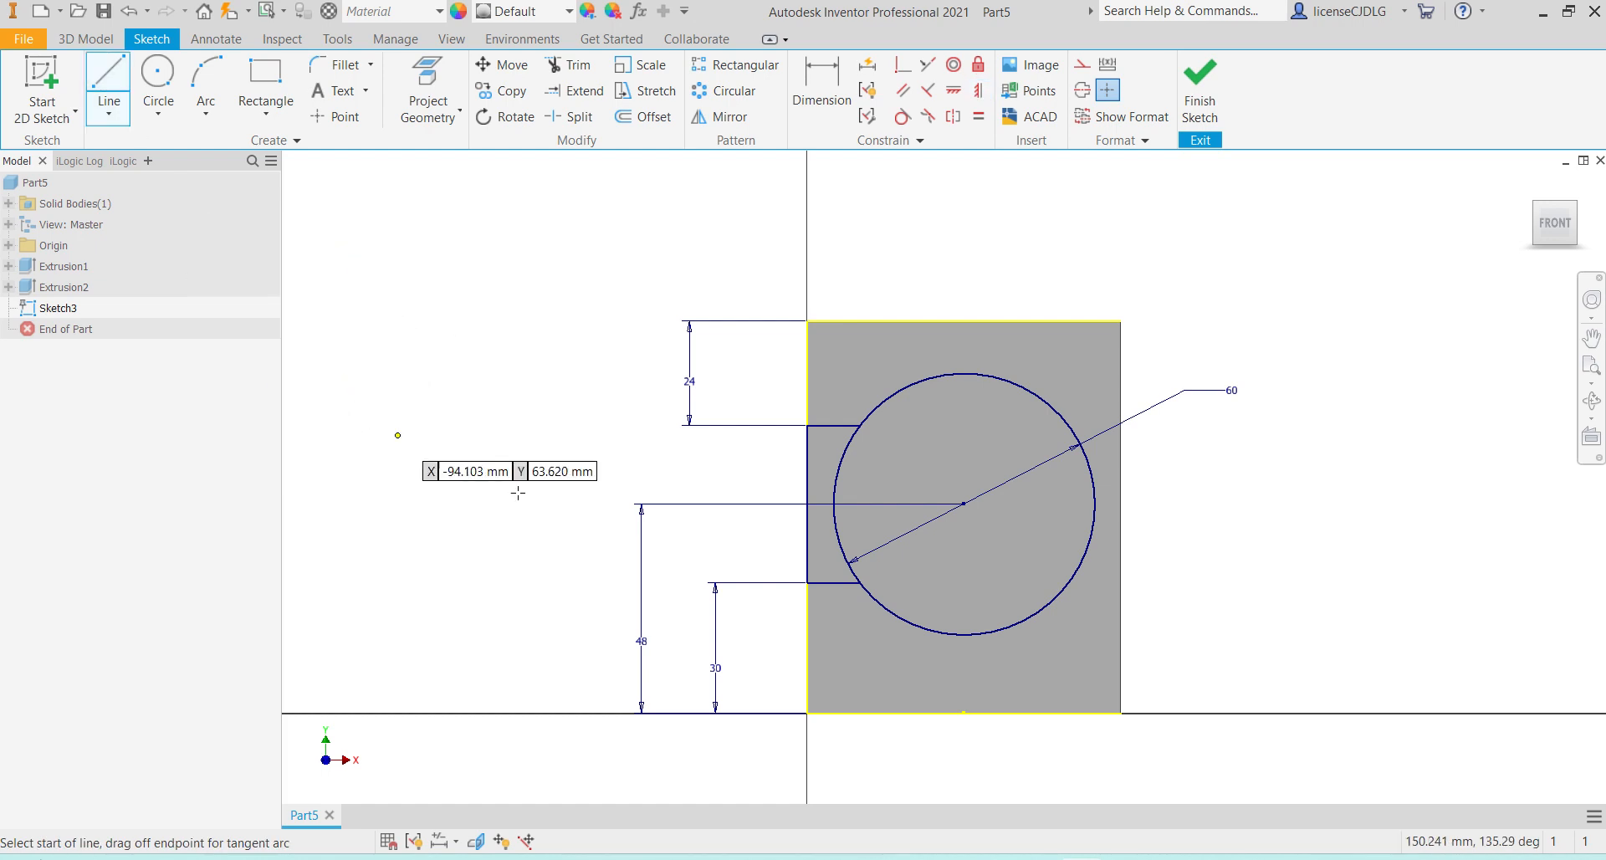
{"action": "left_click", "coordinate": [963, 713]}
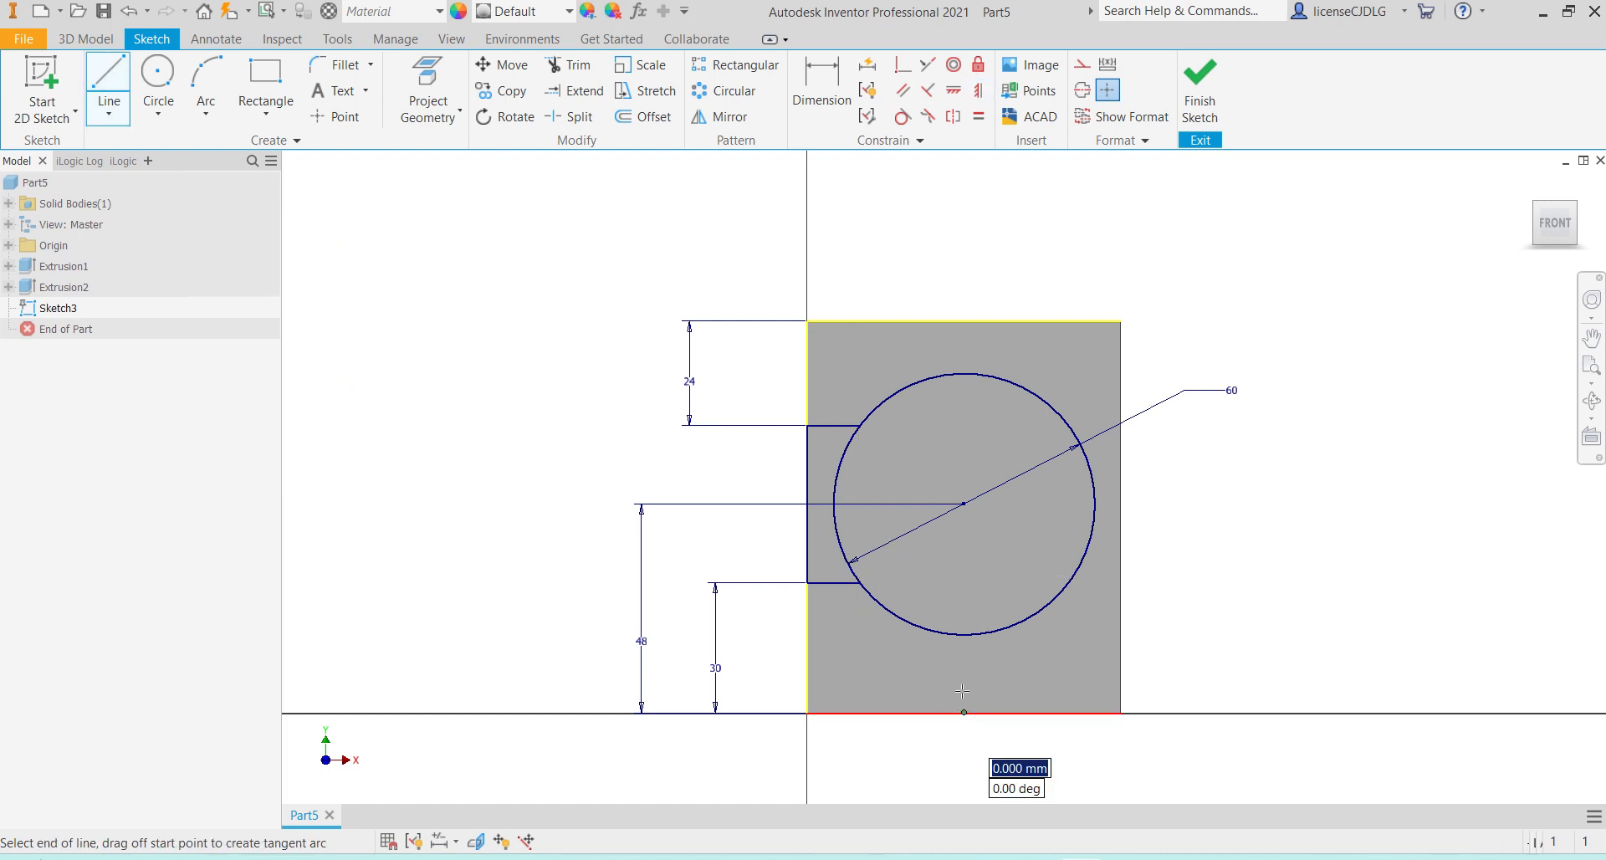
{"action": "double_click", "coordinate": [965, 320]}
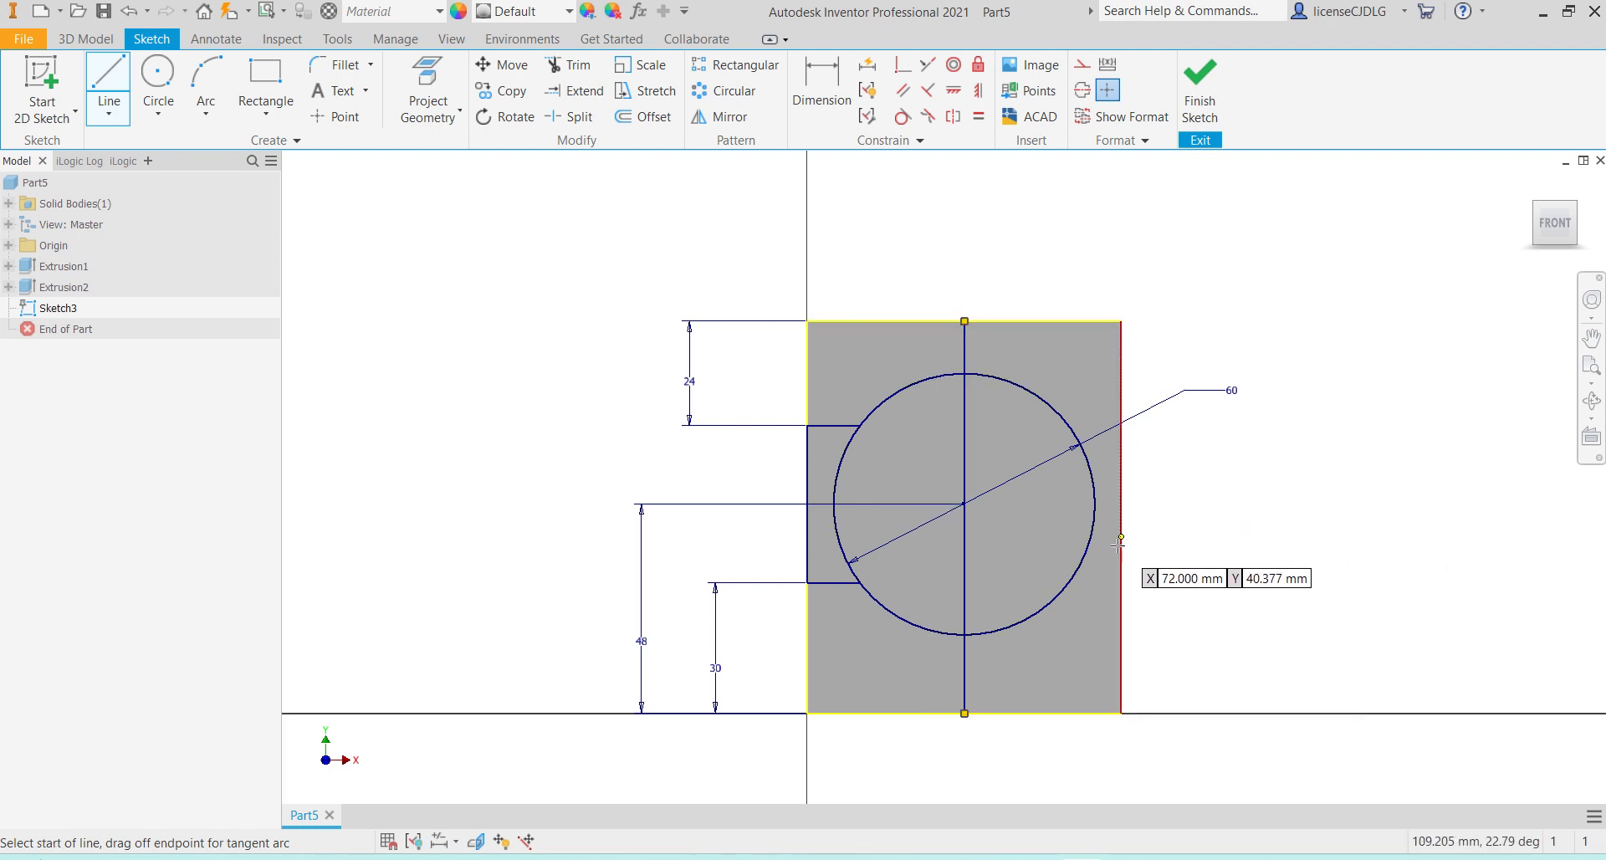
{"action": "key", "text": "Escape"}
{"action": "left_click", "coordinate": [967, 633]}
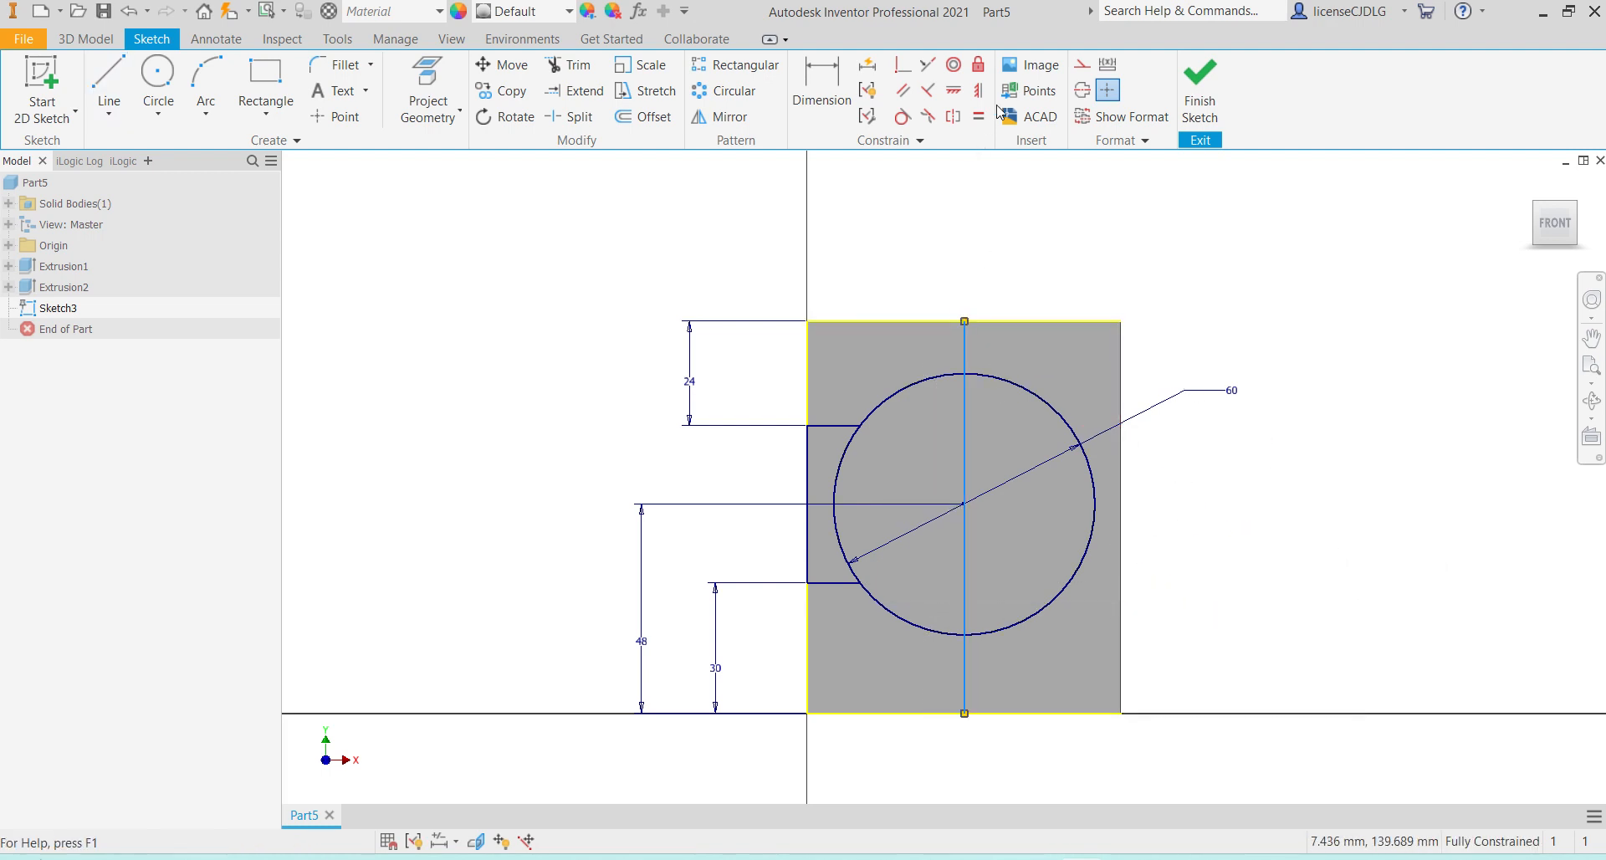
{"action": "left_click", "coordinate": [1082, 65]}
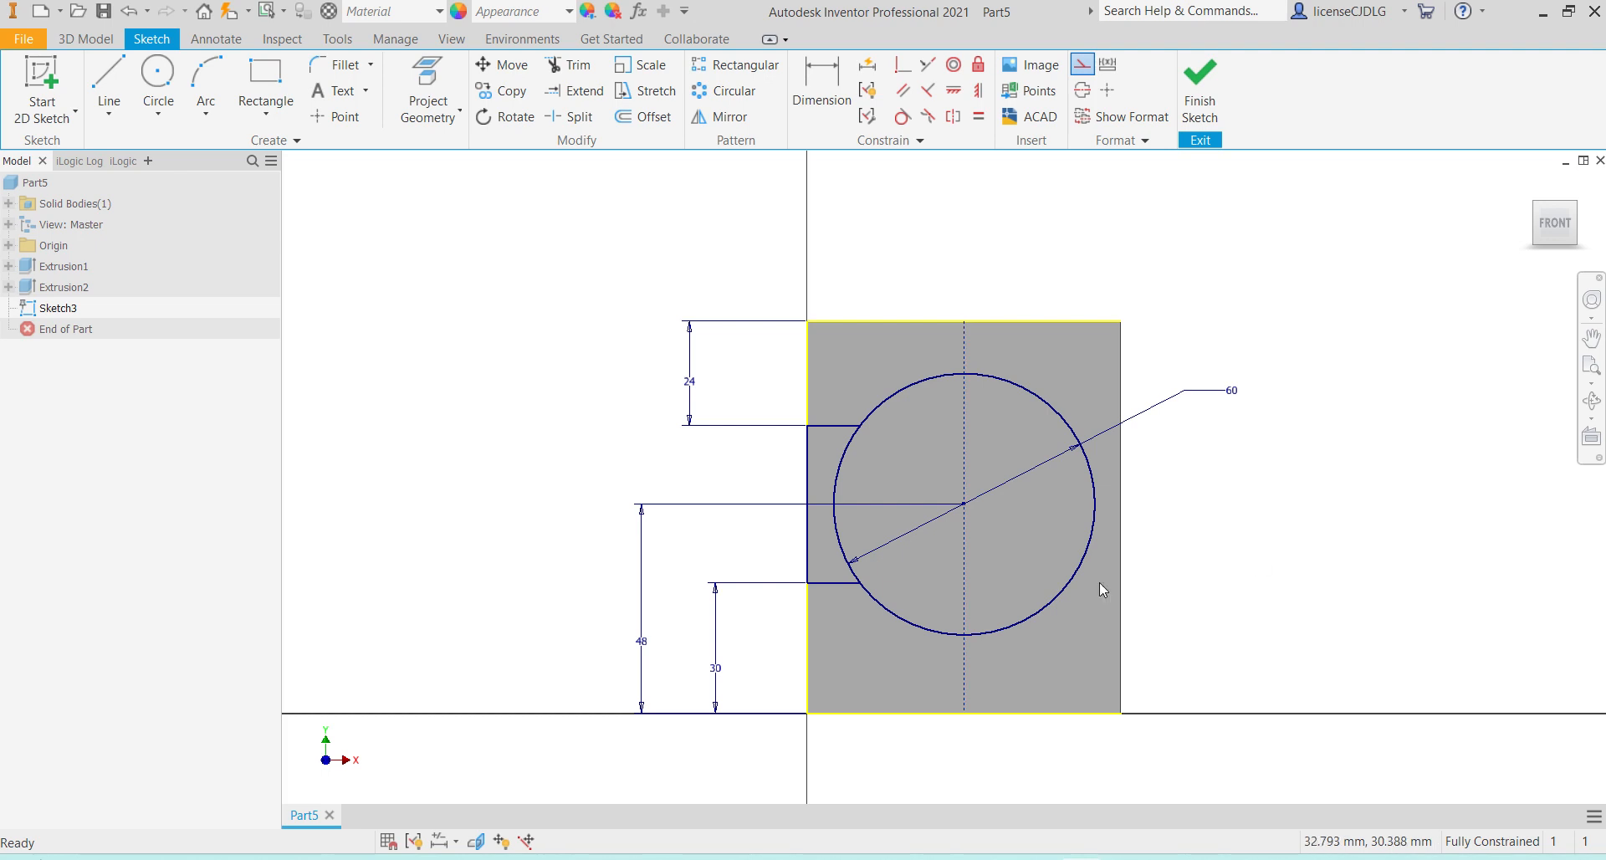
{"action": "left_click", "coordinate": [766, 546]}
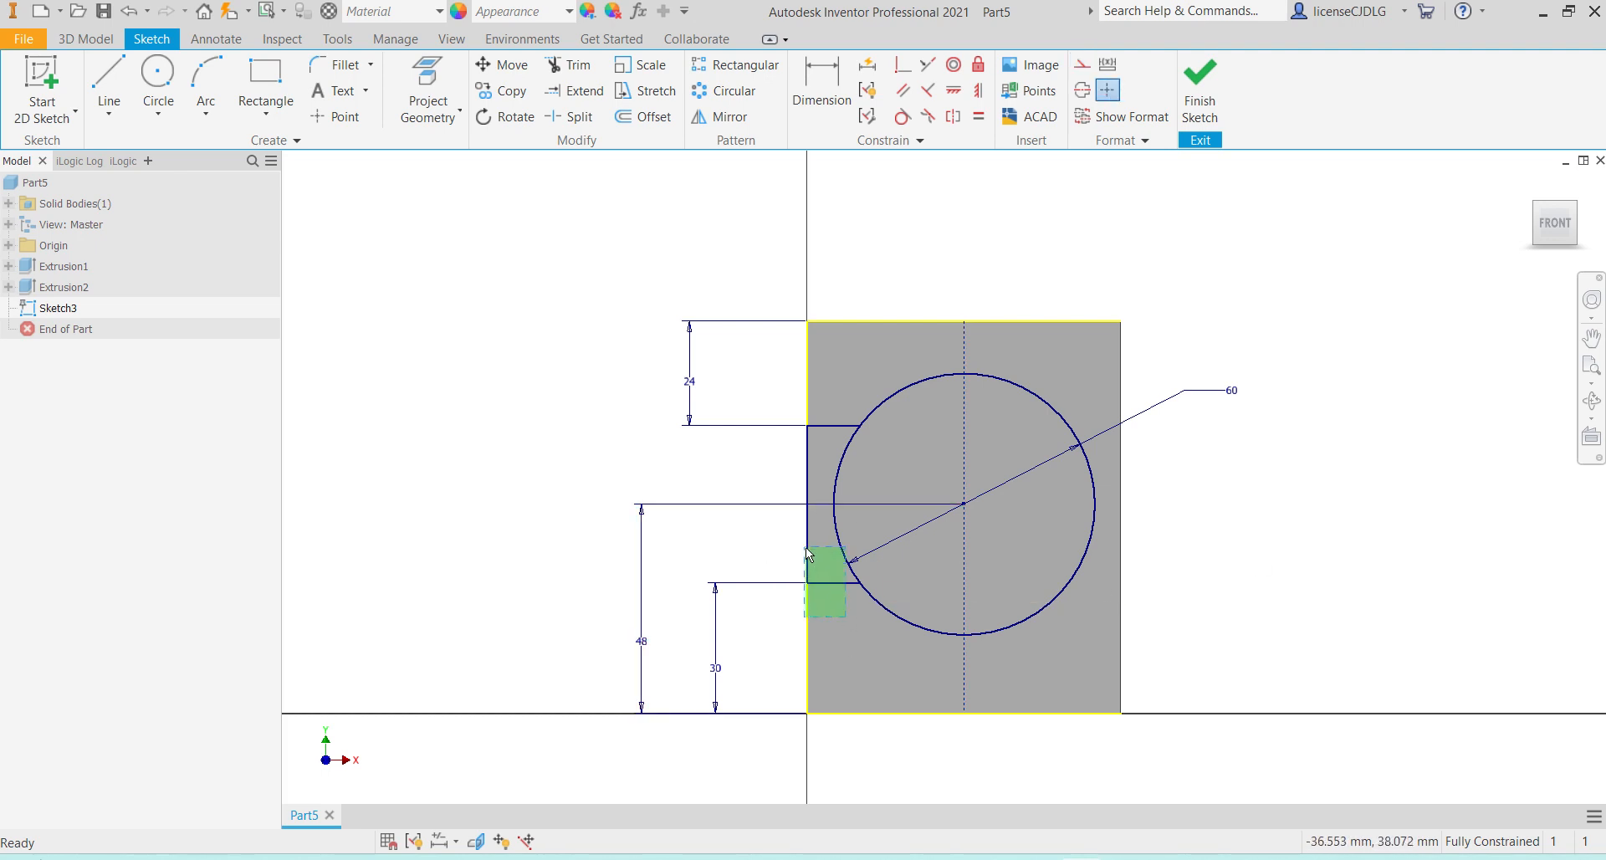
{"action": "left_click_drag", "start_coordinate": [808, 553], "coordinate": [814, 561]}
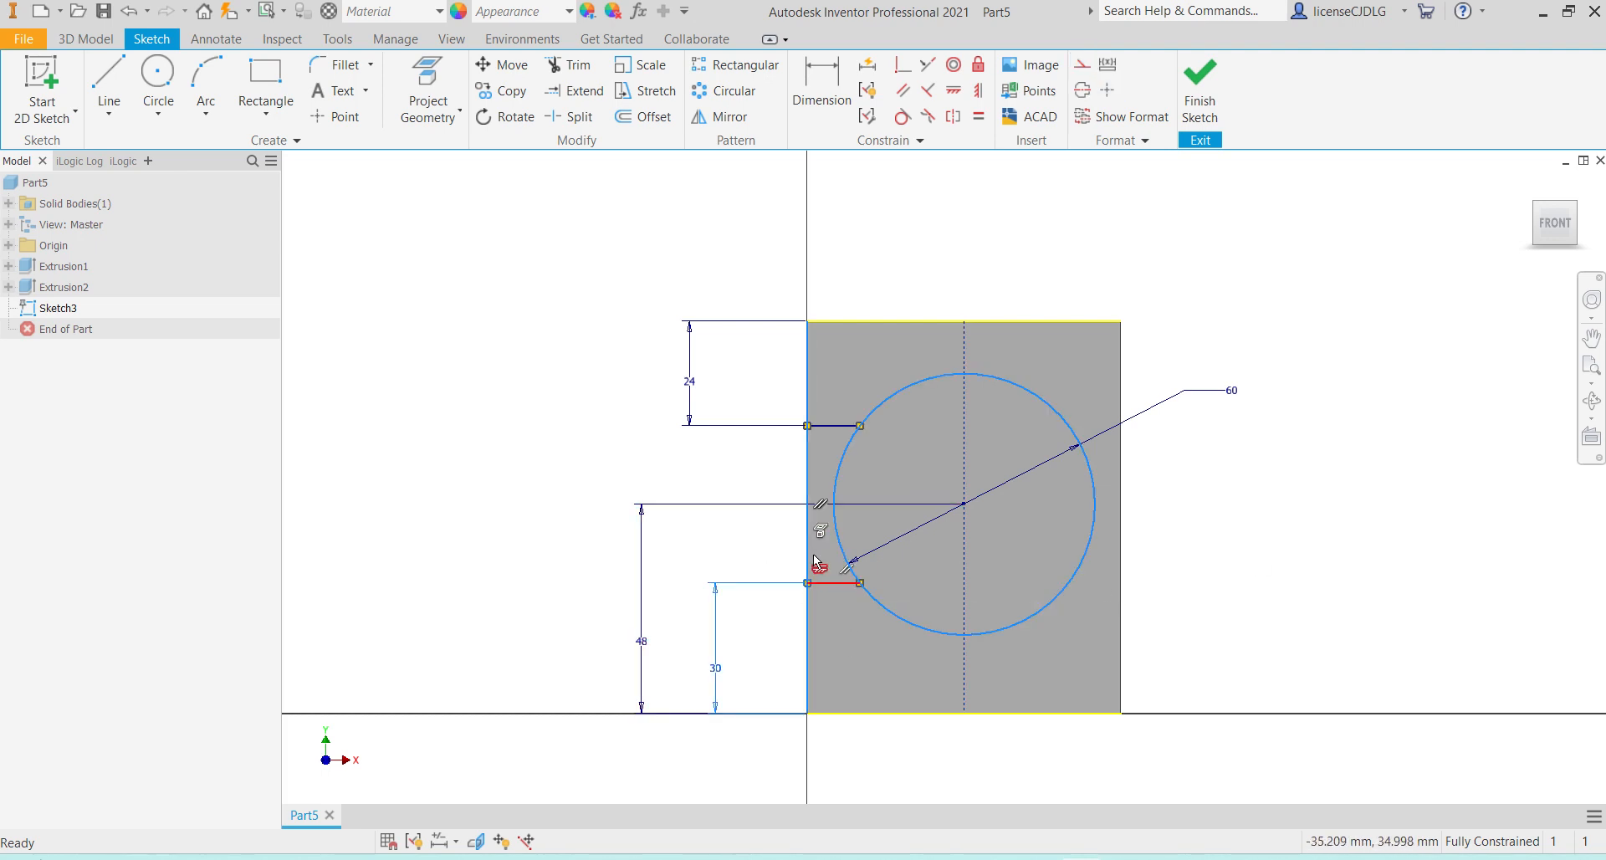
{"action": "left_click", "coordinate": [831, 448]}
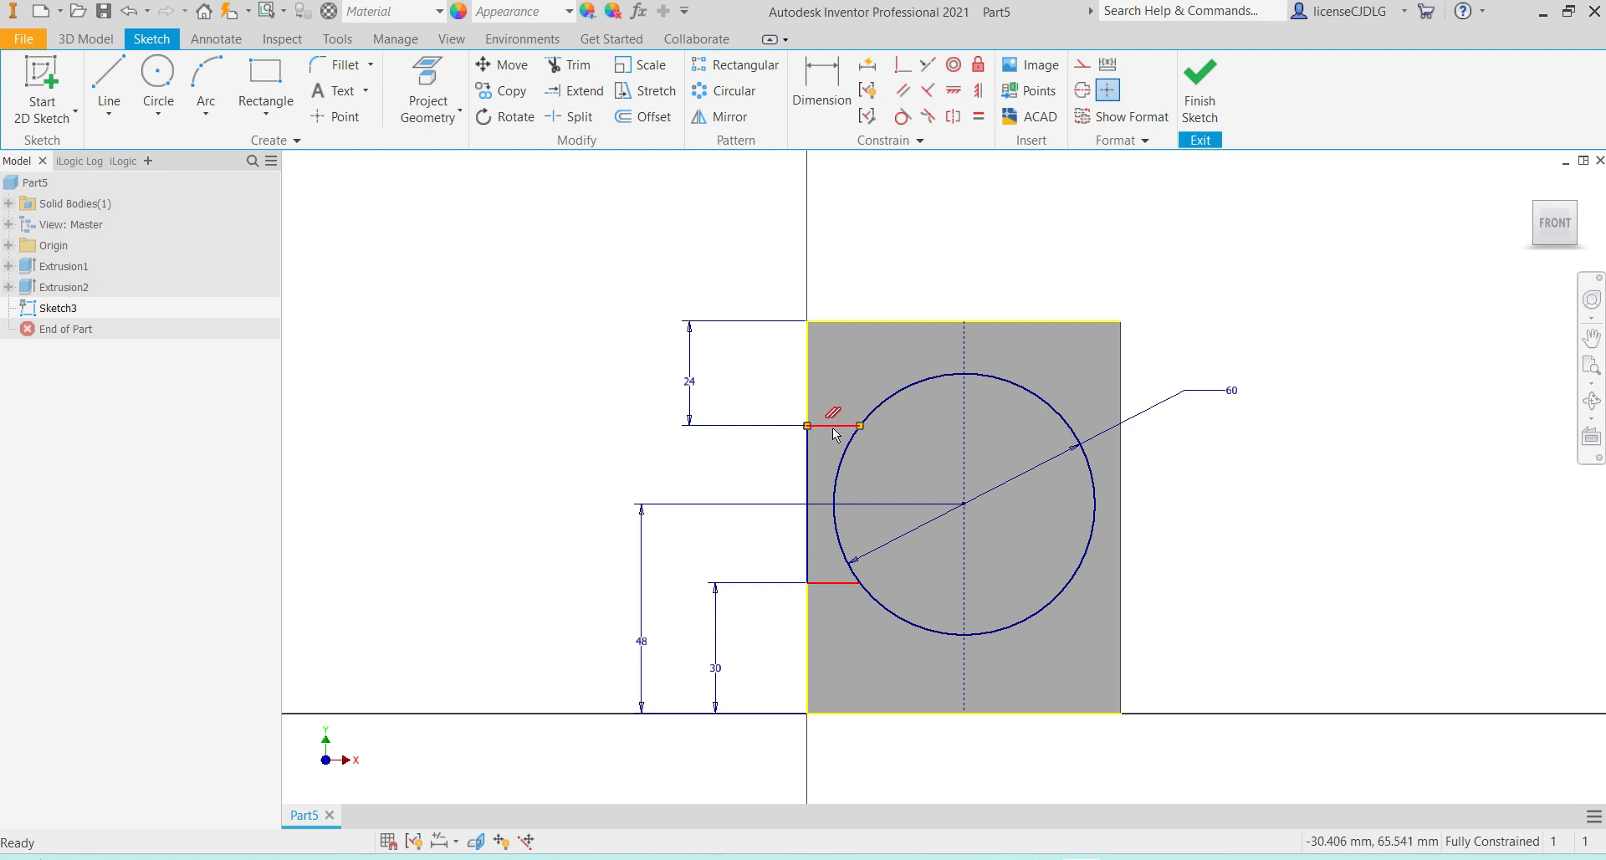
Mirror the recess profile's two short horizontal lines and the side edge line about the vertical construction line
{"action": "left_click", "coordinate": [833, 425]}
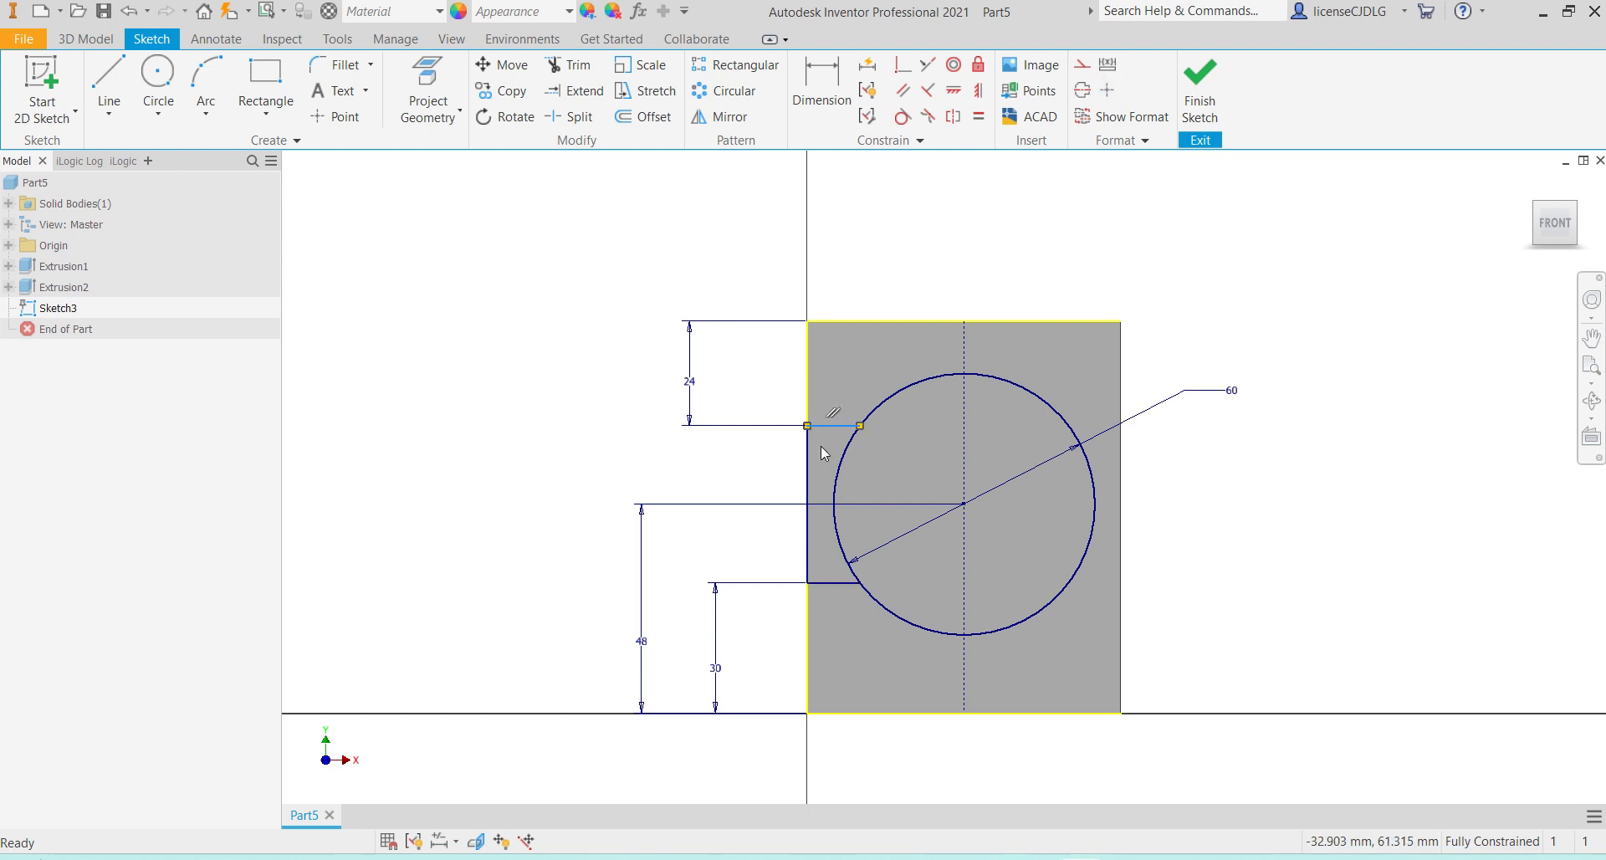
{"action": "left_click", "coordinate": [806, 554], "text": "ctrl"}
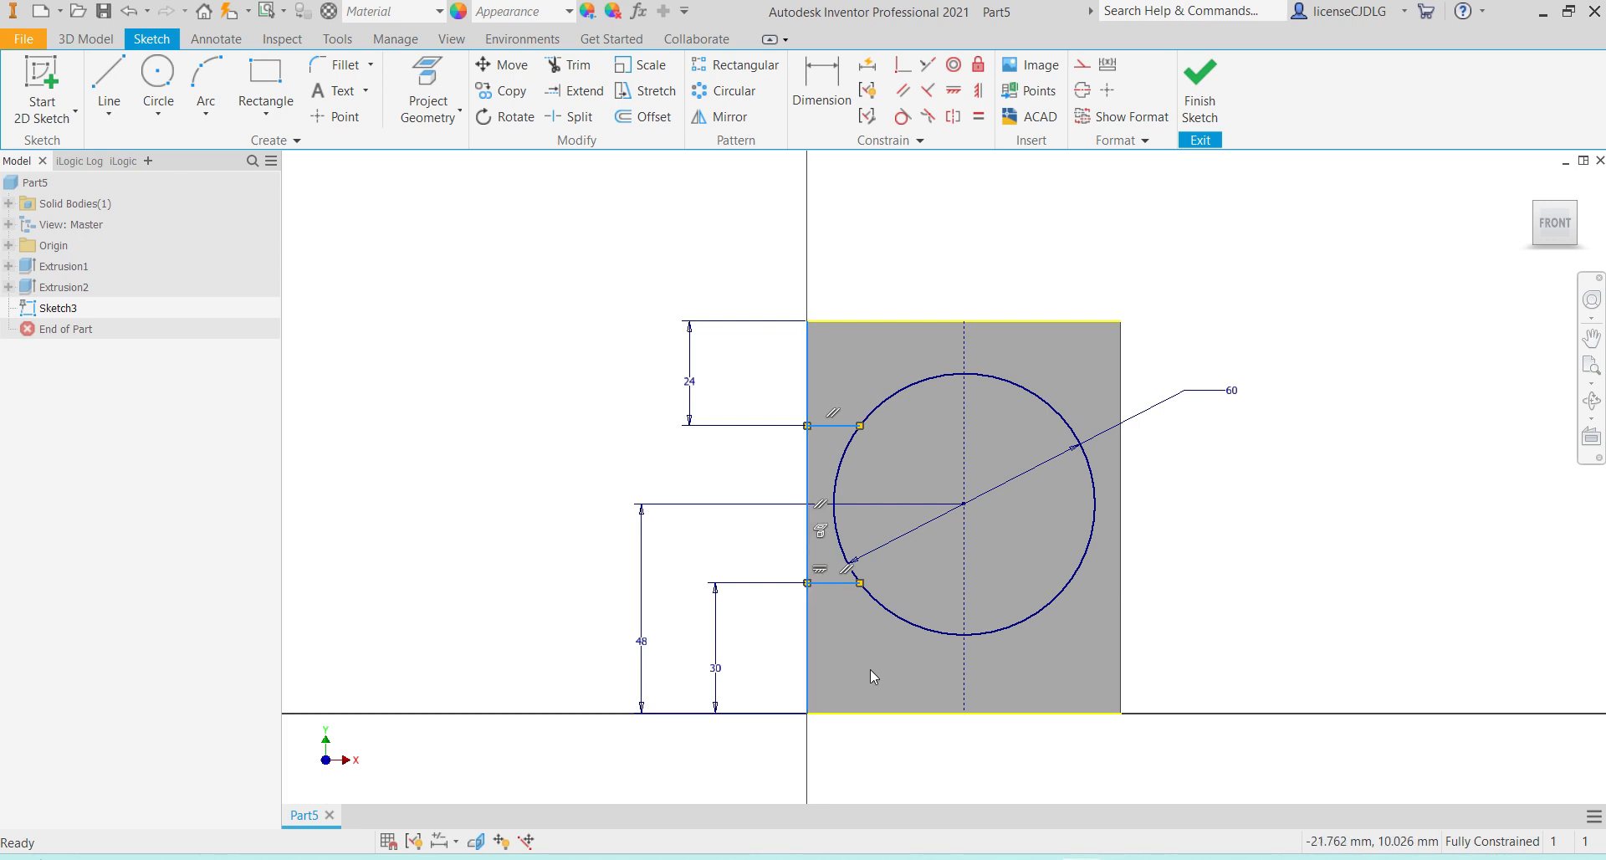
{"action": "left_click", "coordinate": [715, 124]}
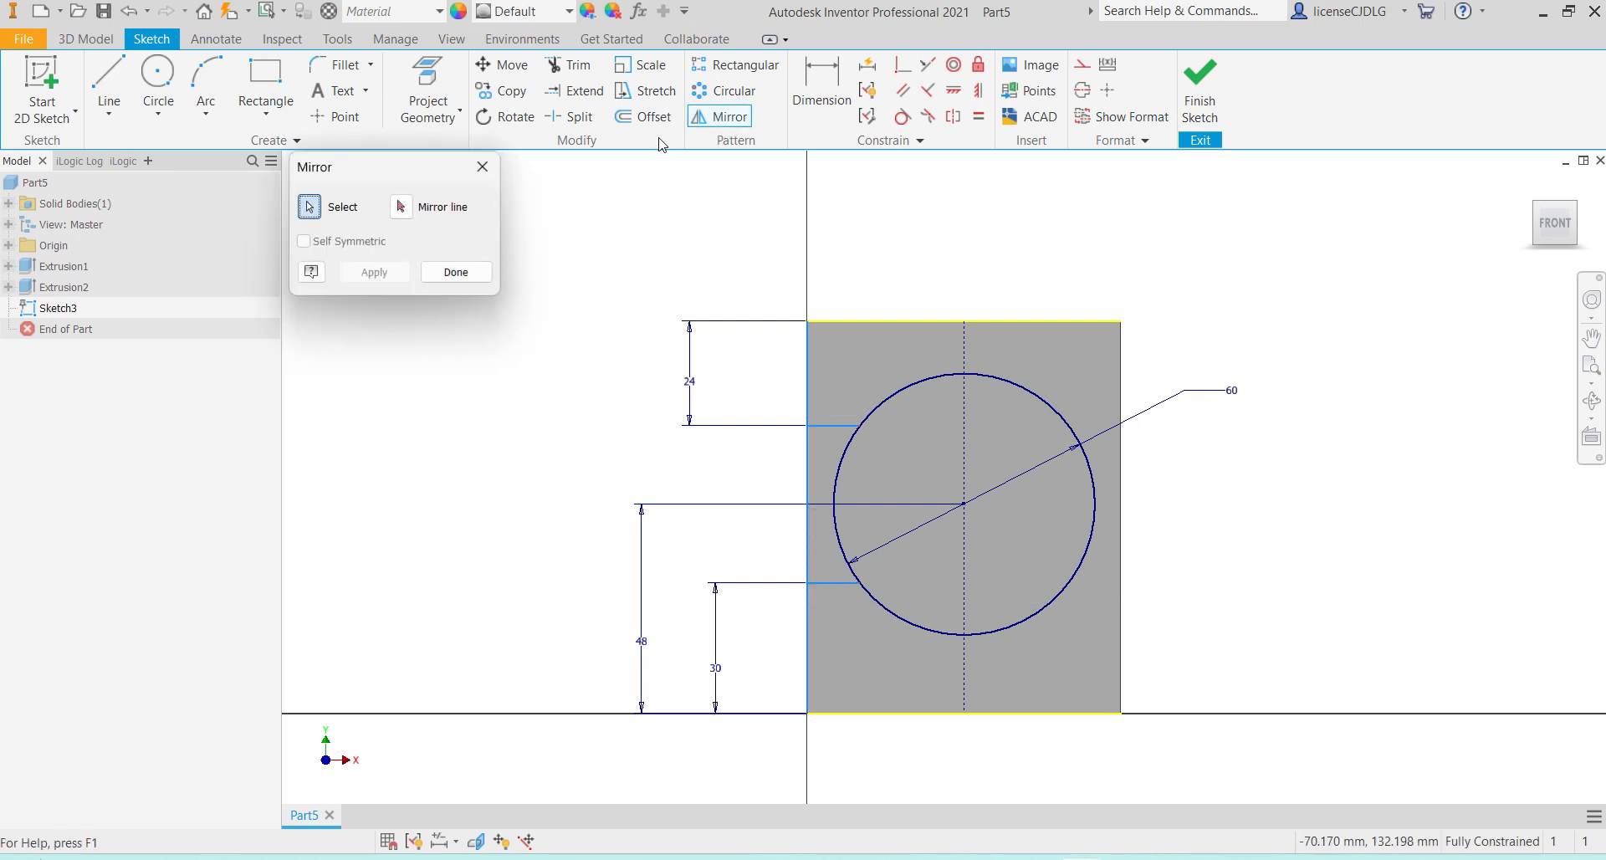
{"action": "left_click", "coordinate": [429, 208]}
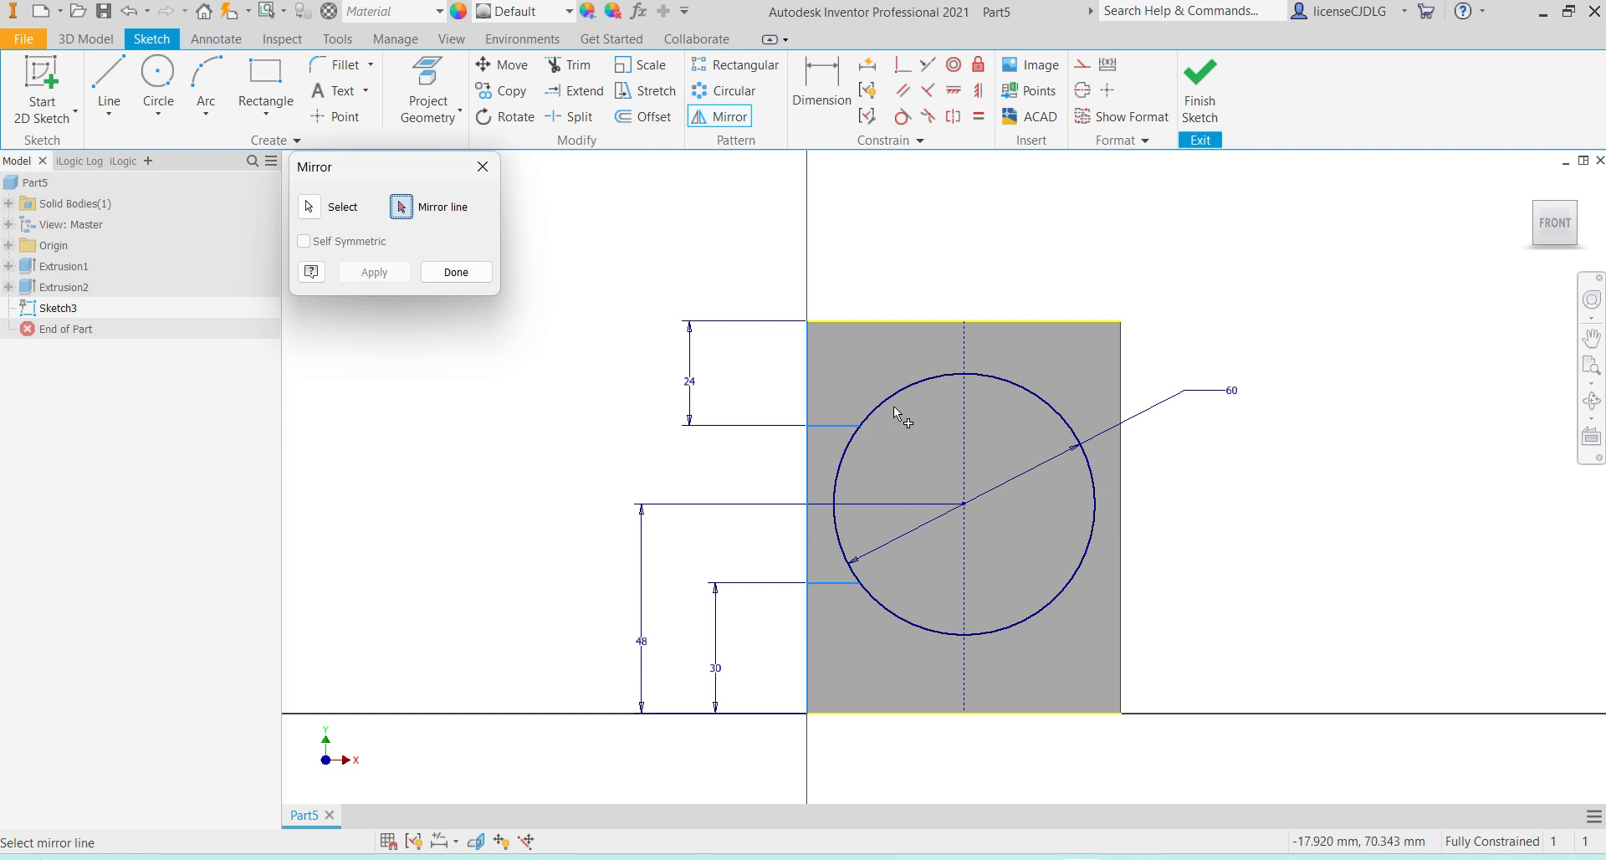
{"action": "left_click", "coordinate": [964, 440]}
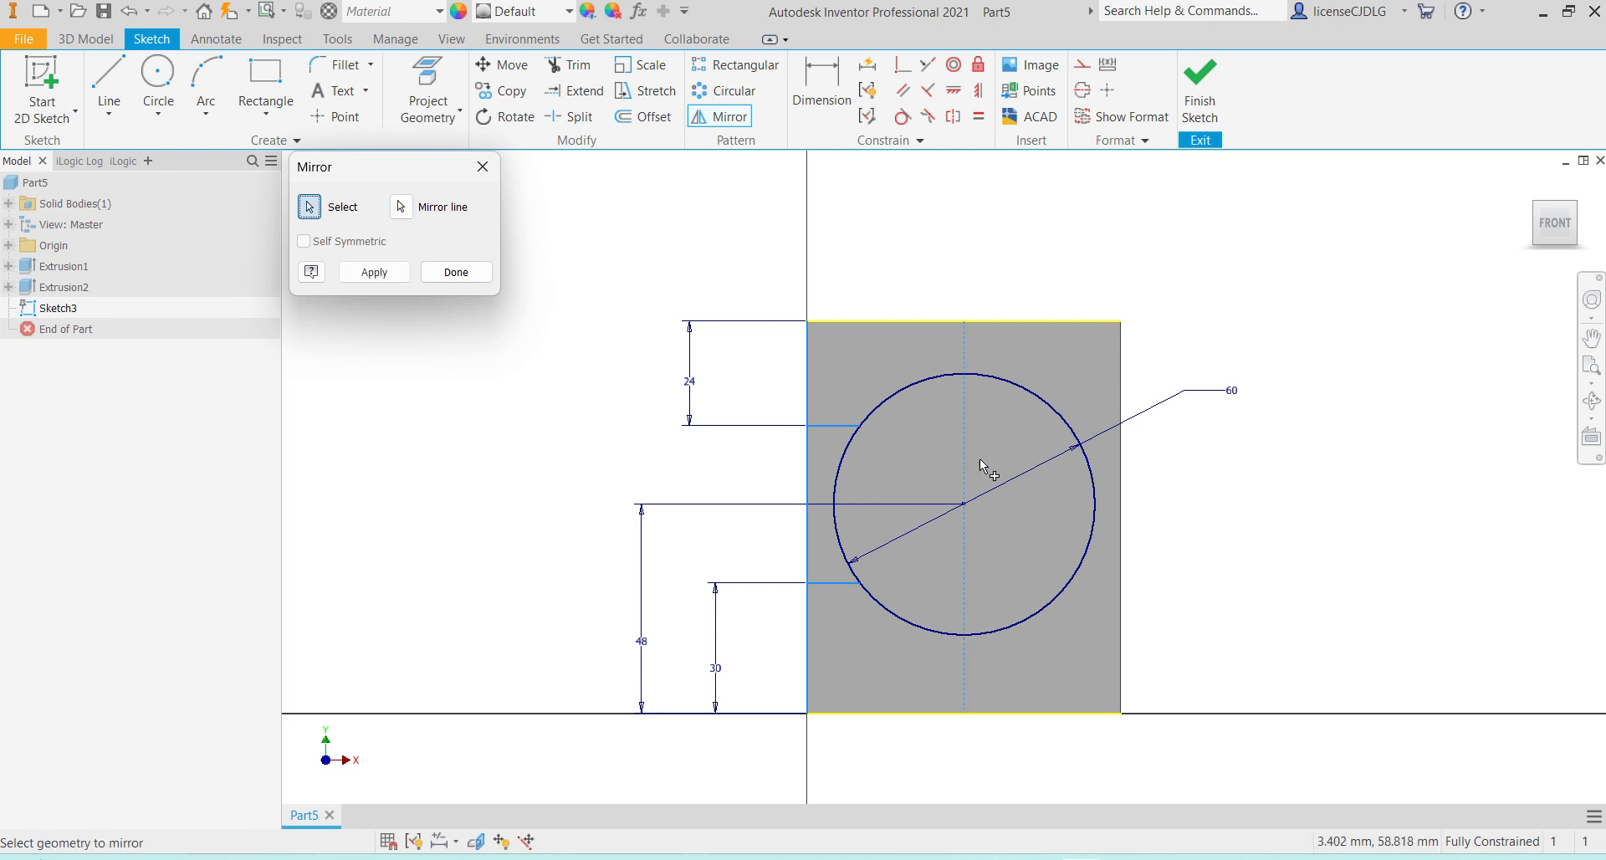
{"action": "left_click", "coordinate": [373, 272]}
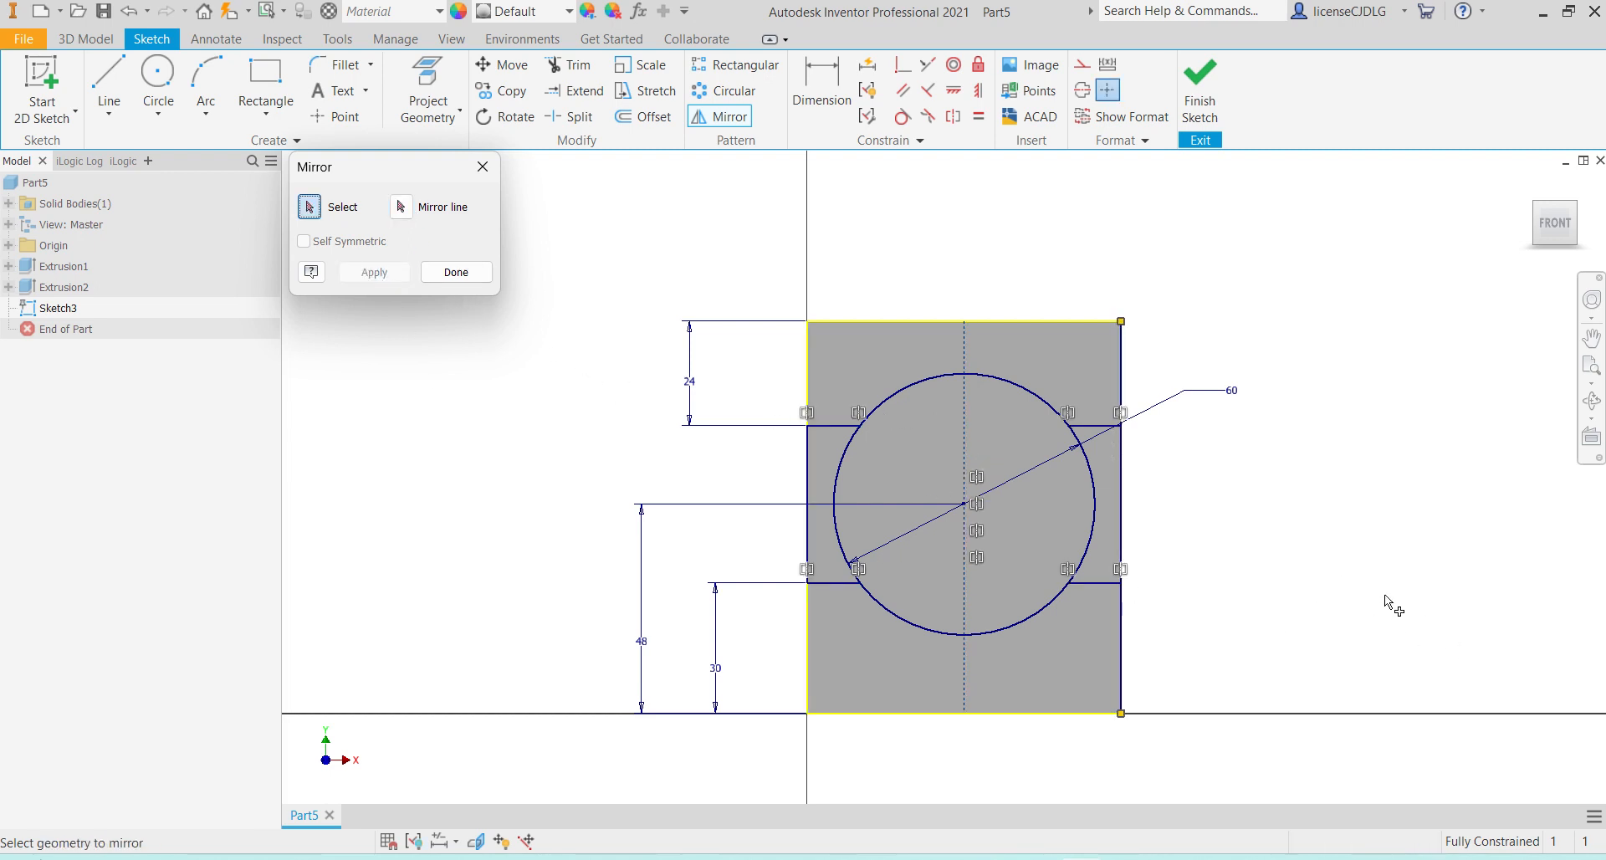
{"action": "key", "text": "Escape"}
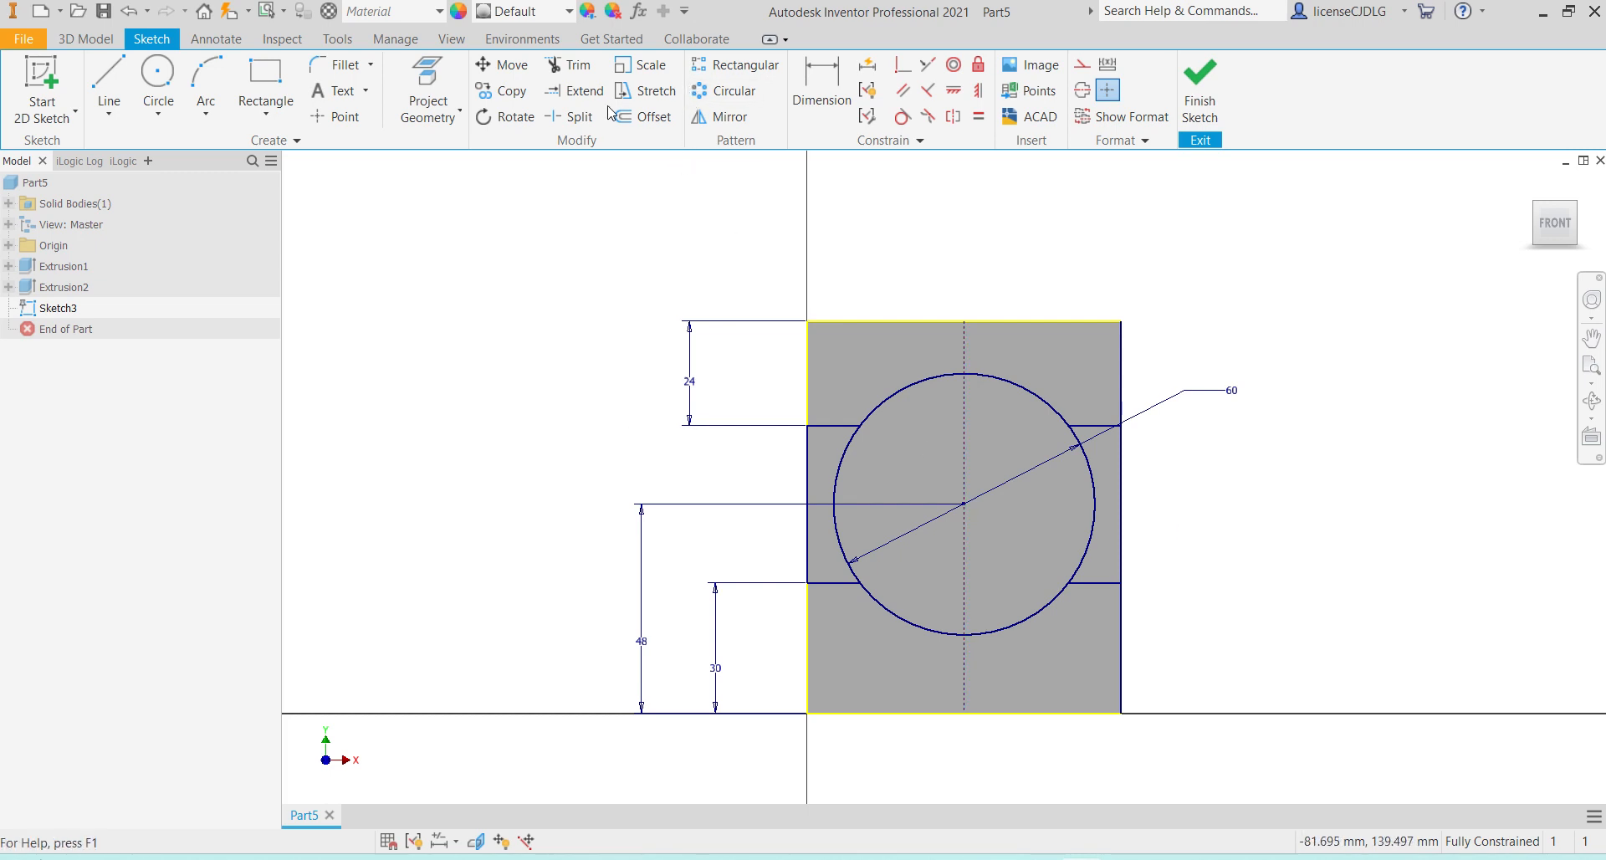
Trim away the circle's side arcs between the upper and lower horizontal lines and finish the sketch
{"action": "left_click", "coordinate": [570, 66]}
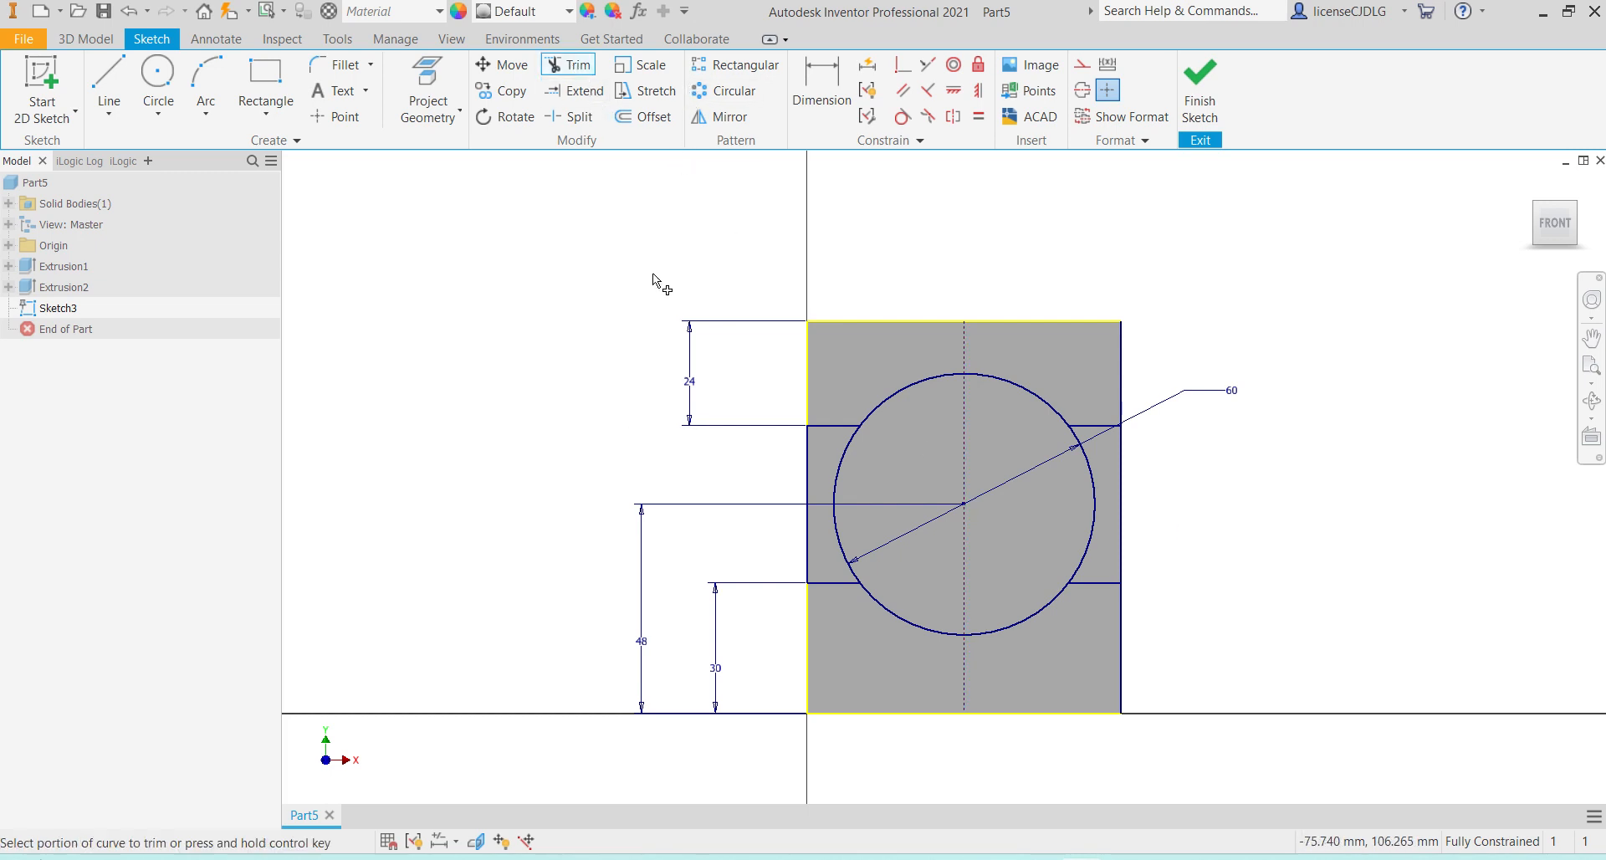
{"action": "left_click", "coordinate": [843, 455]}
{"action": "left_click", "coordinate": [1093, 522]}
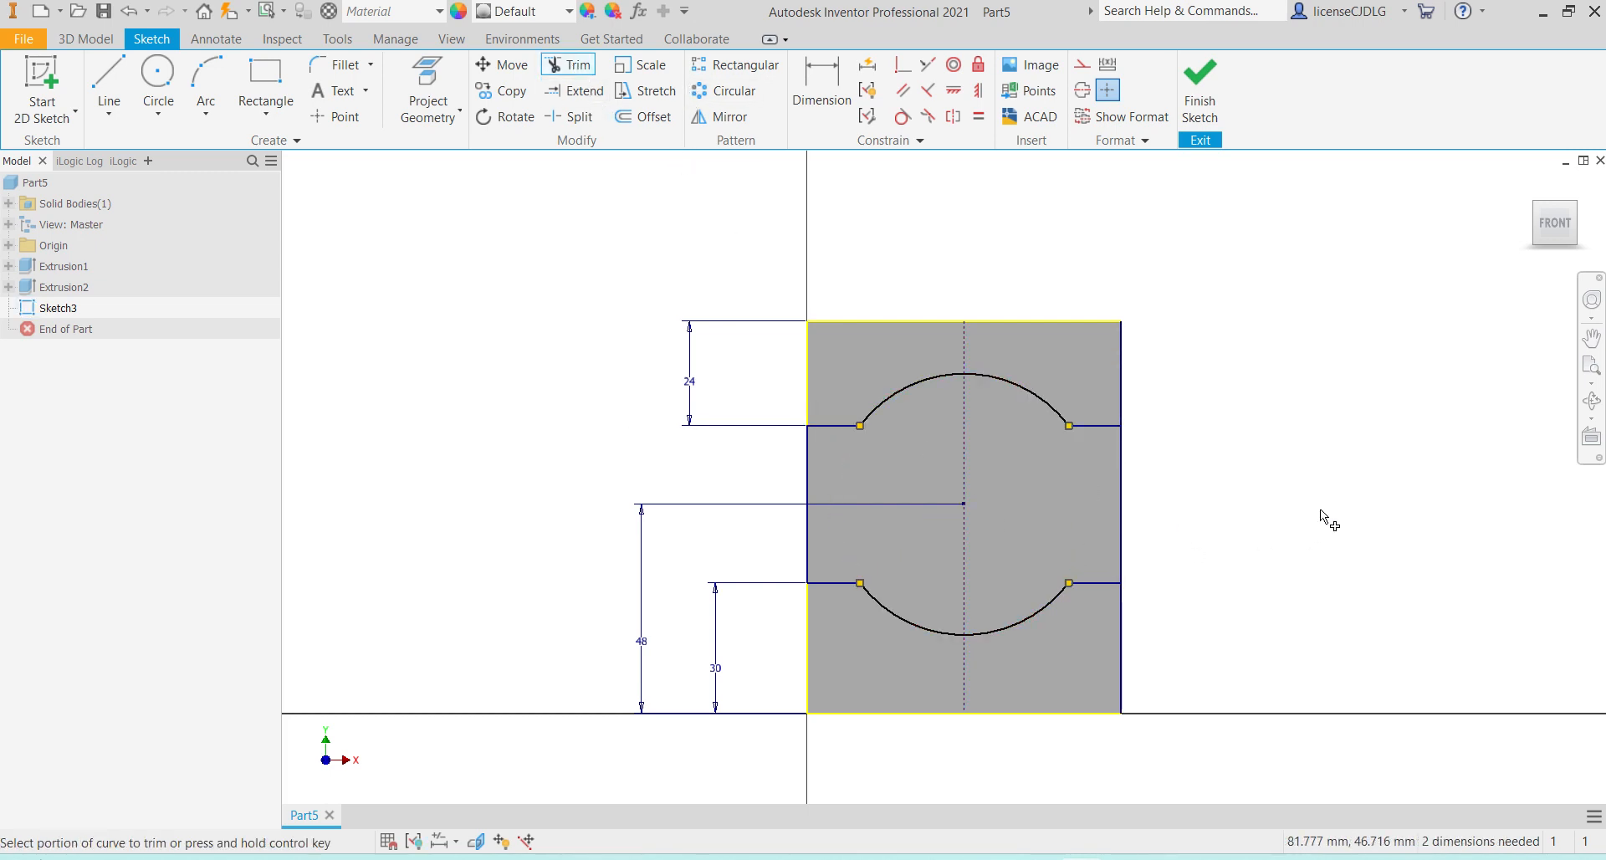
{"action": "left_click", "coordinate": [1200, 92]}
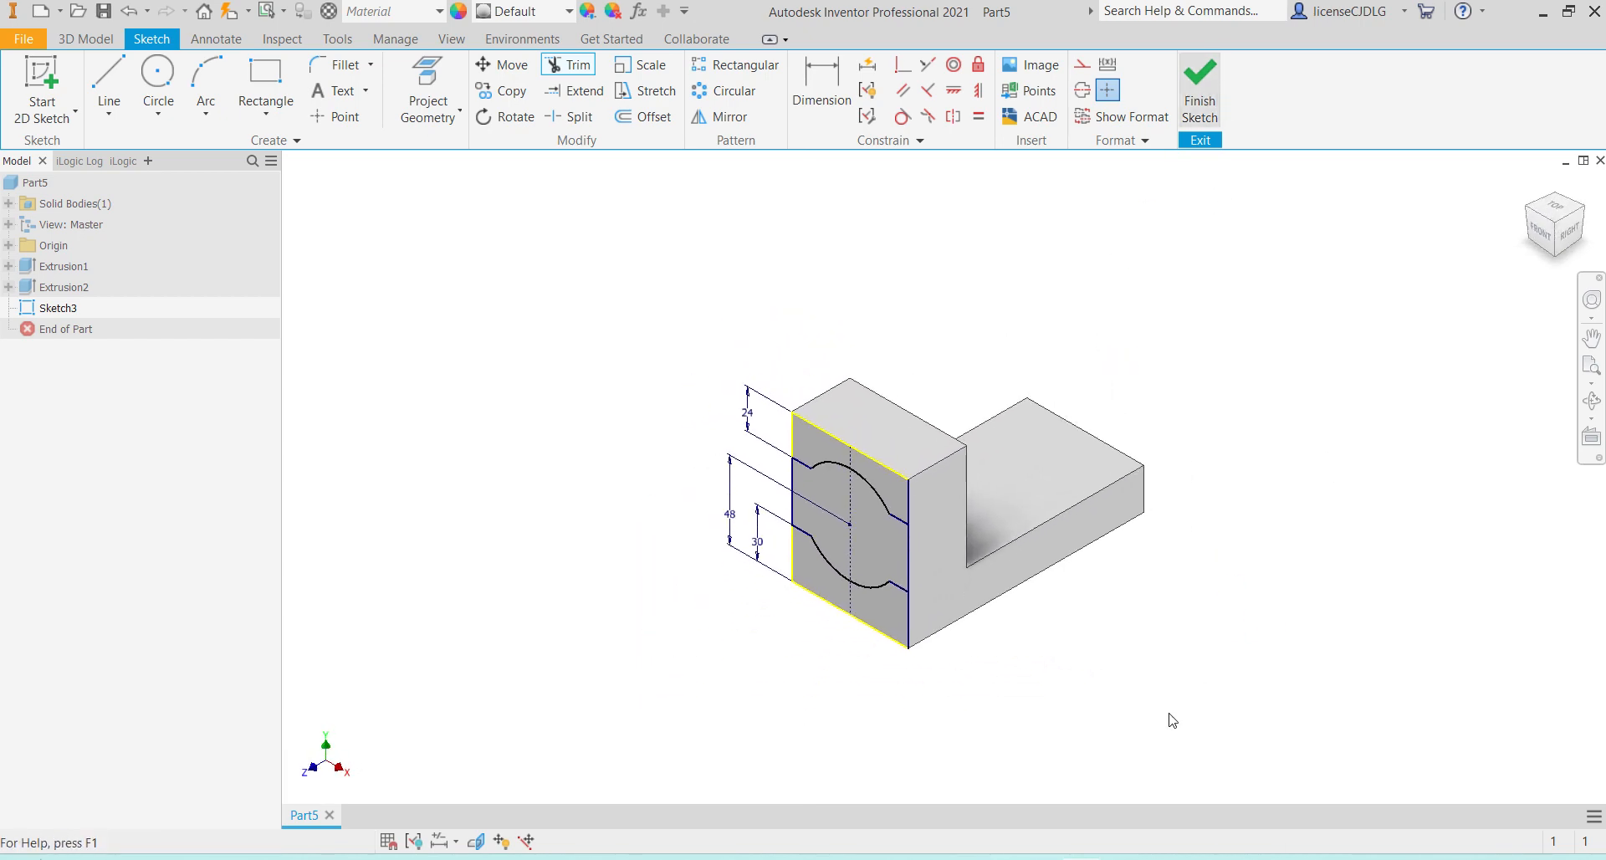
Extrude the recess profile as a 12 mm deep cut into the upright block, checking the depth in the ex A.JPG drawing
{"action": "left_click", "coordinate": [129, 92]}
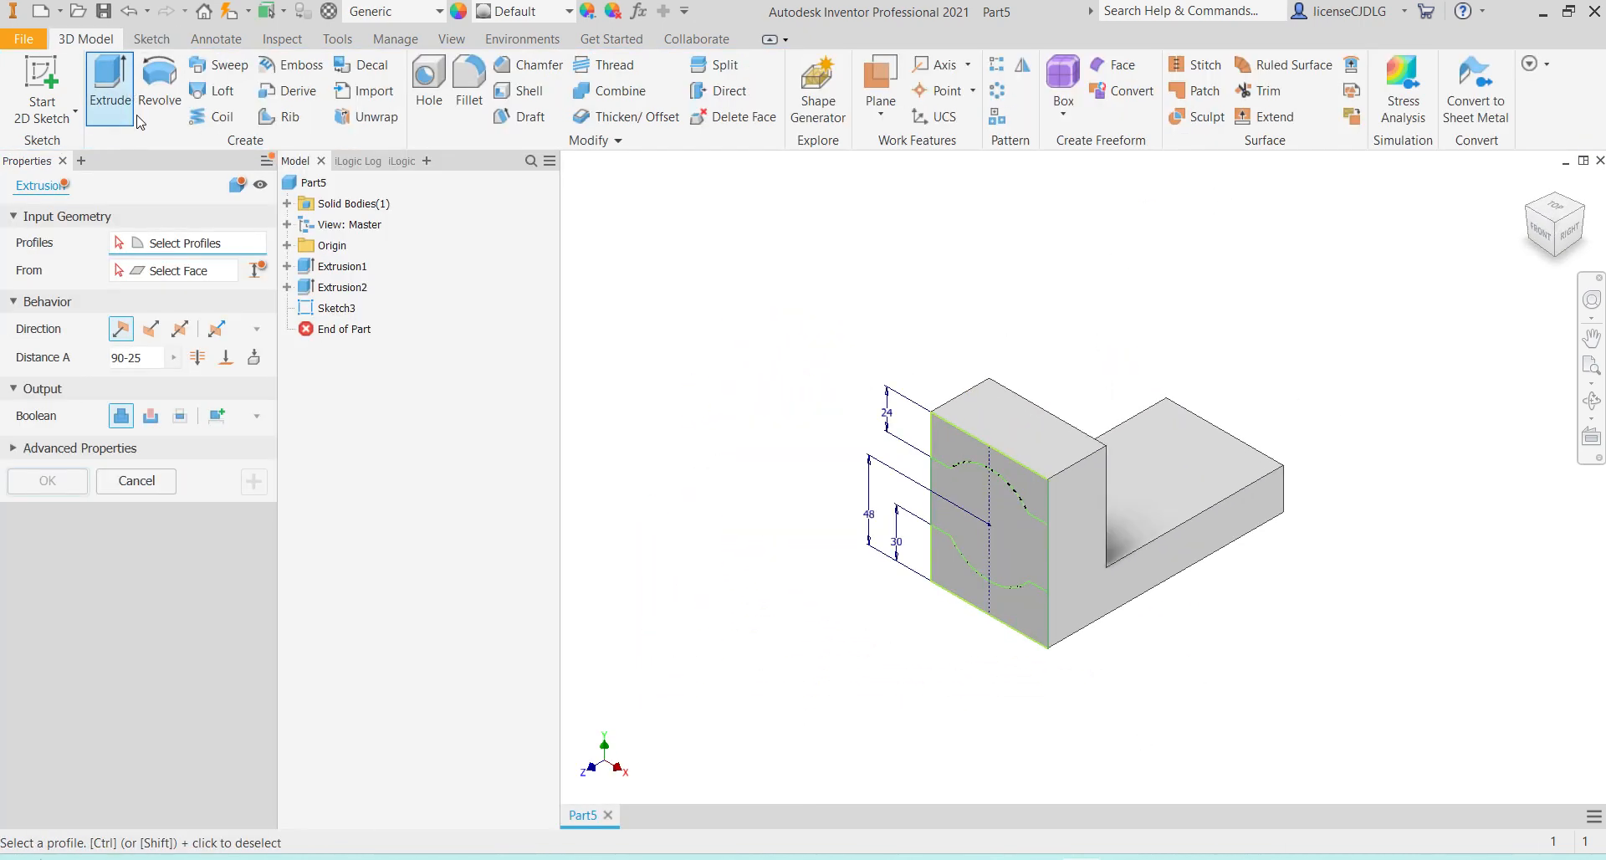
{"action": "left_click", "coordinate": [984, 542]}
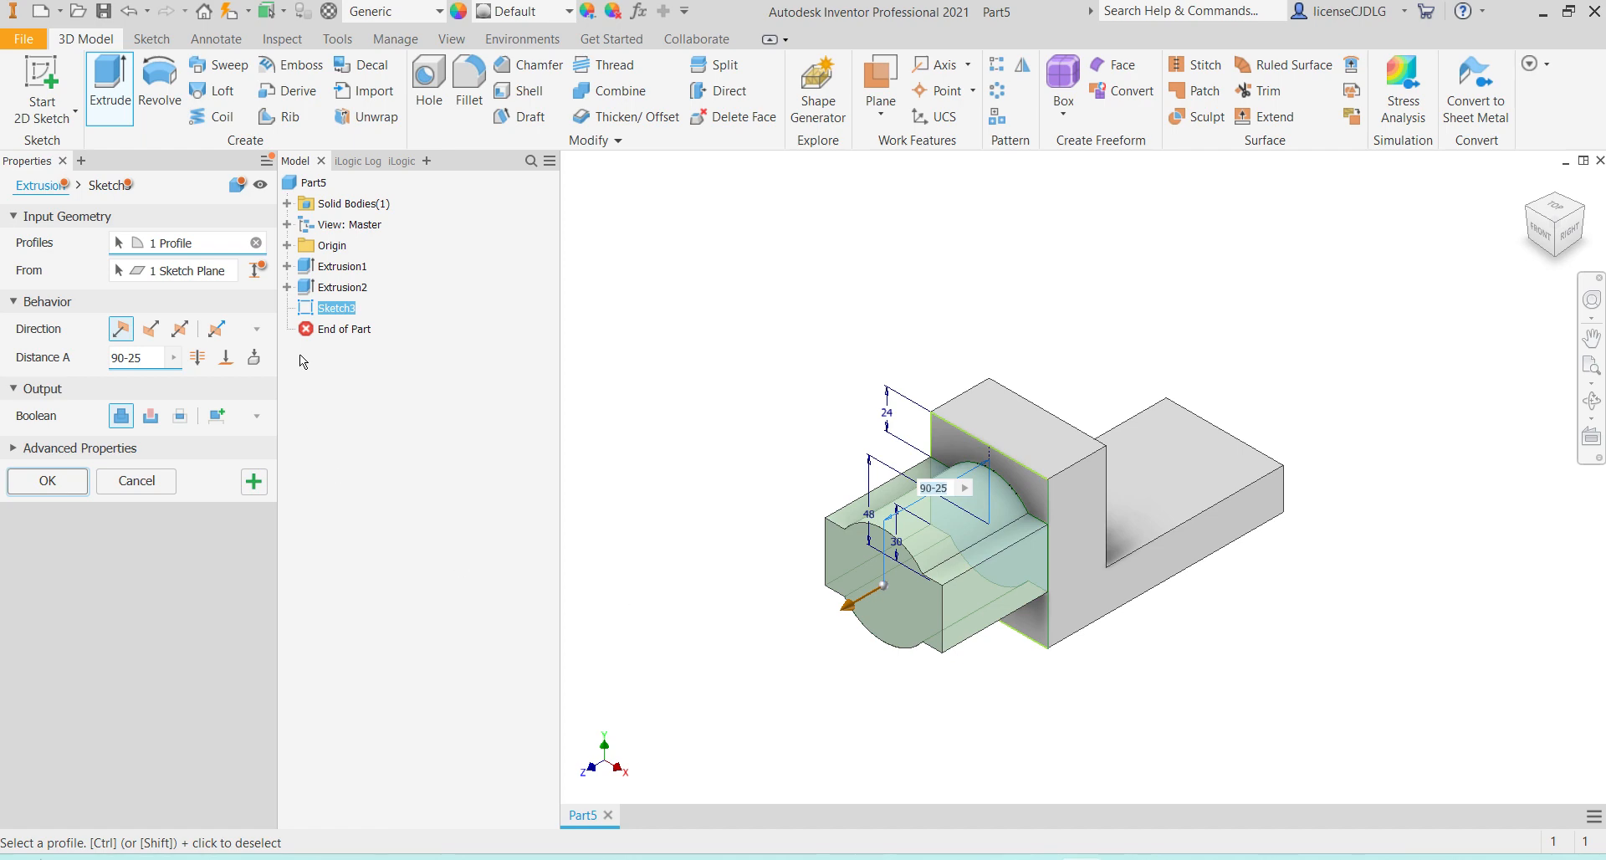
{"action": "left_click", "coordinate": [149, 416]}
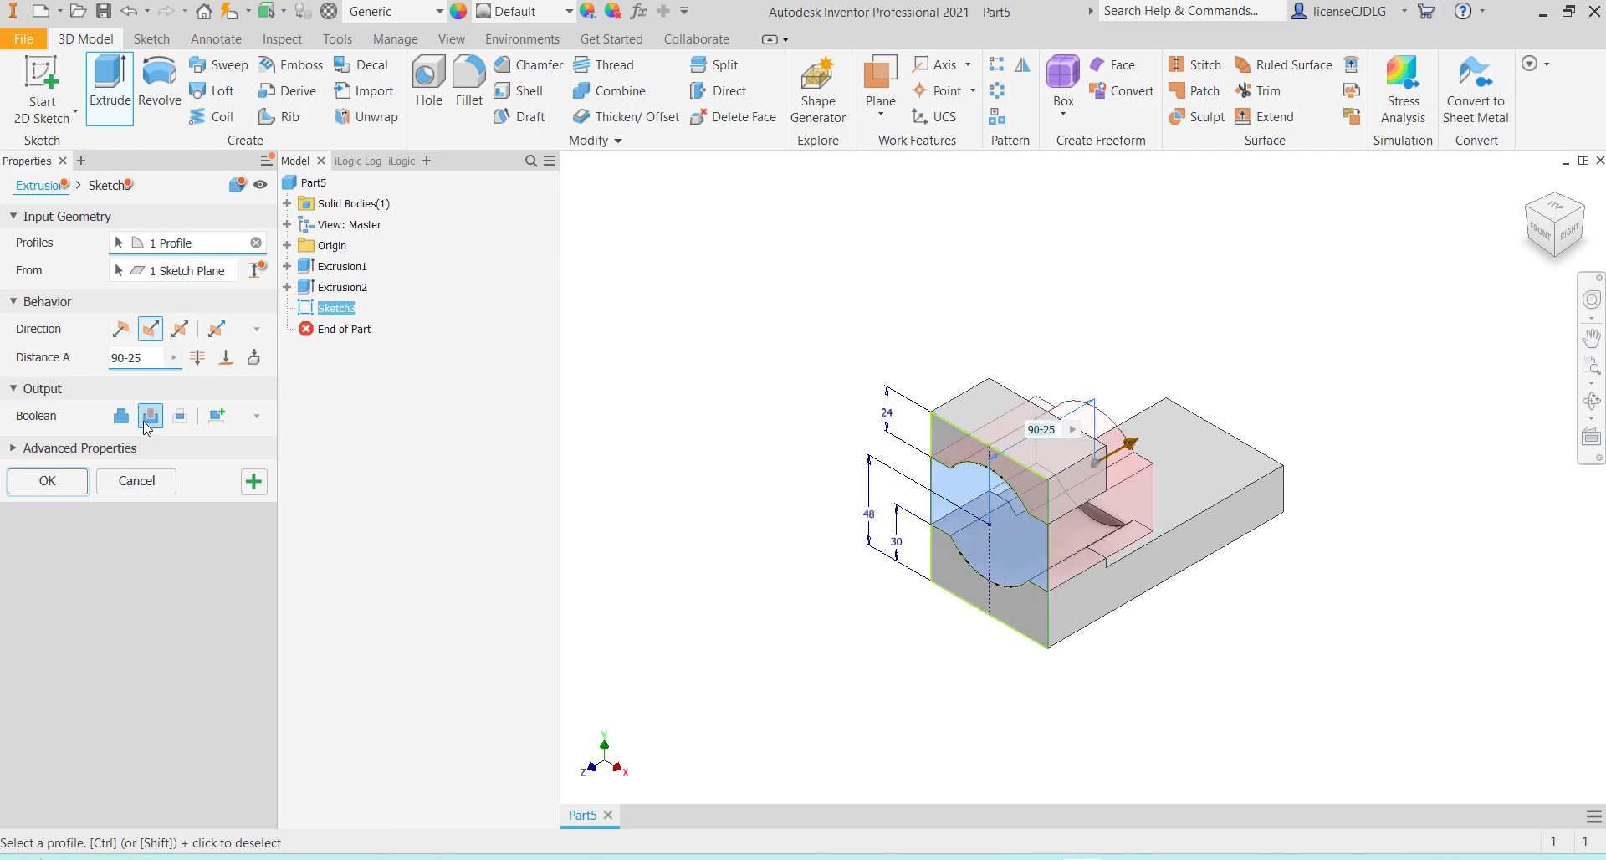
{"action": "left_click_drag", "start_coordinate": [149, 358], "coordinate": [113, 366]}
{"action": "left_click", "coordinate": [1174, 858]}
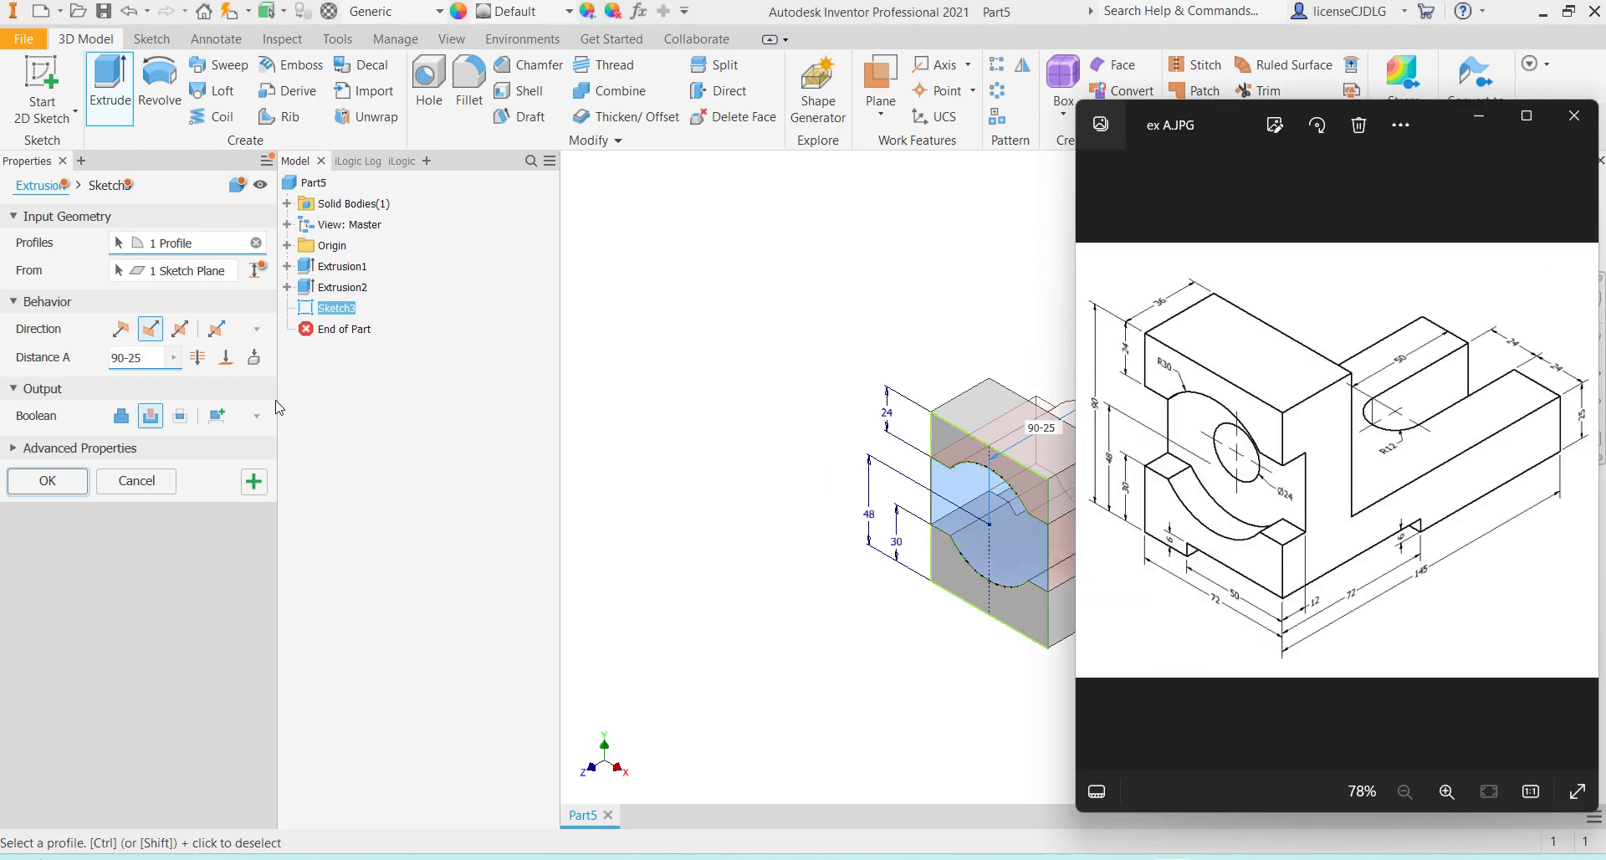
{"action": "left_click", "coordinate": [138, 368]}
{"action": "key", "text": "Return"}
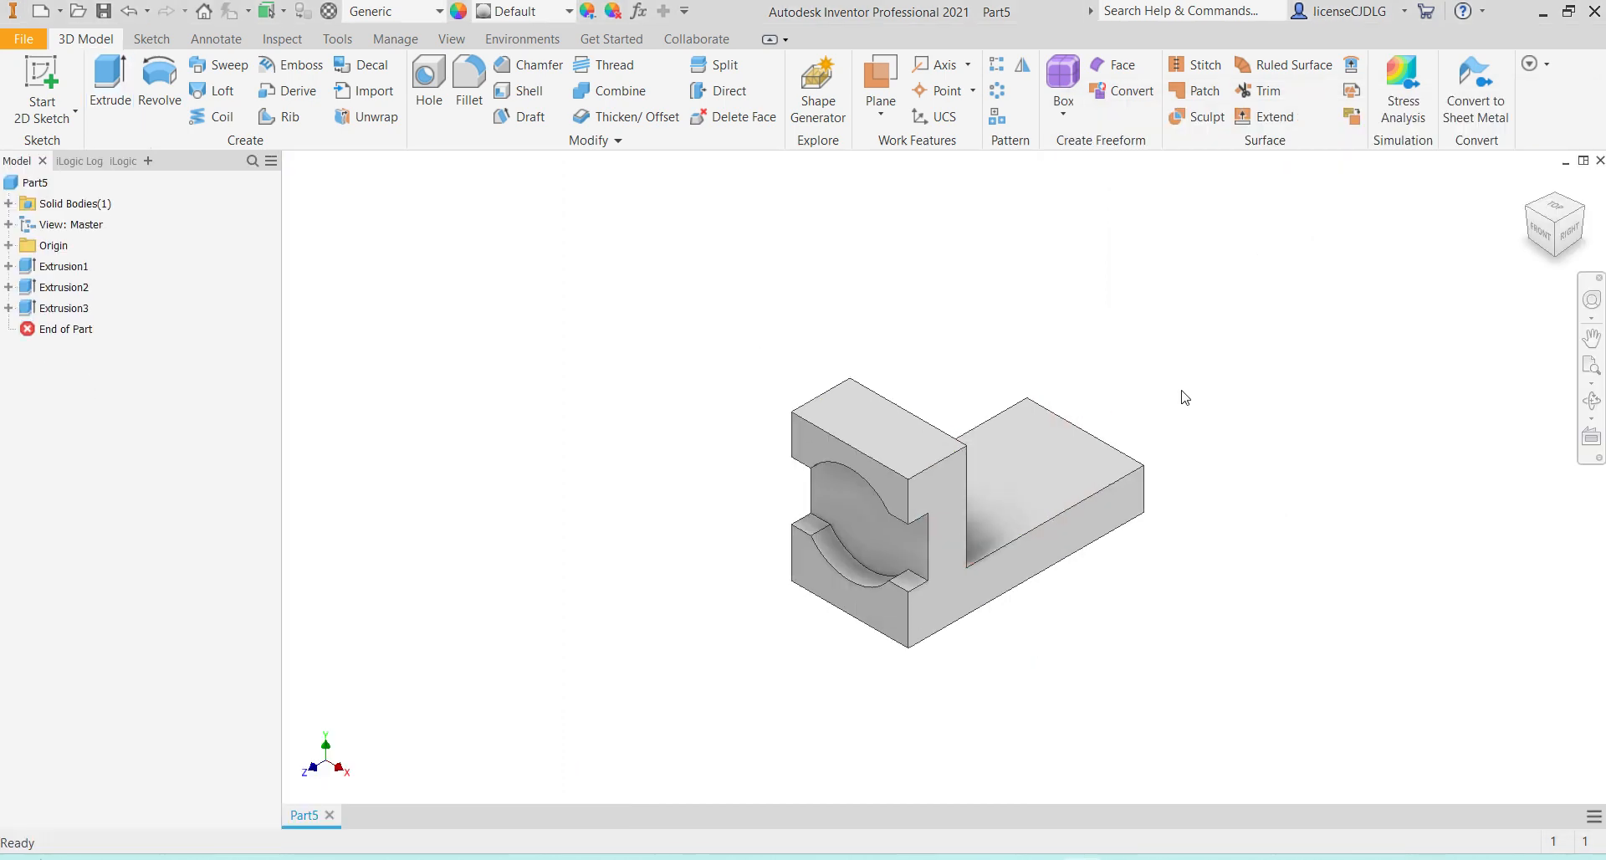
Start a sketch on the recessed face and draw a circle about 22 mm in diameter at the recess arc's centre
{"action": "left_click", "coordinate": [887, 531]}
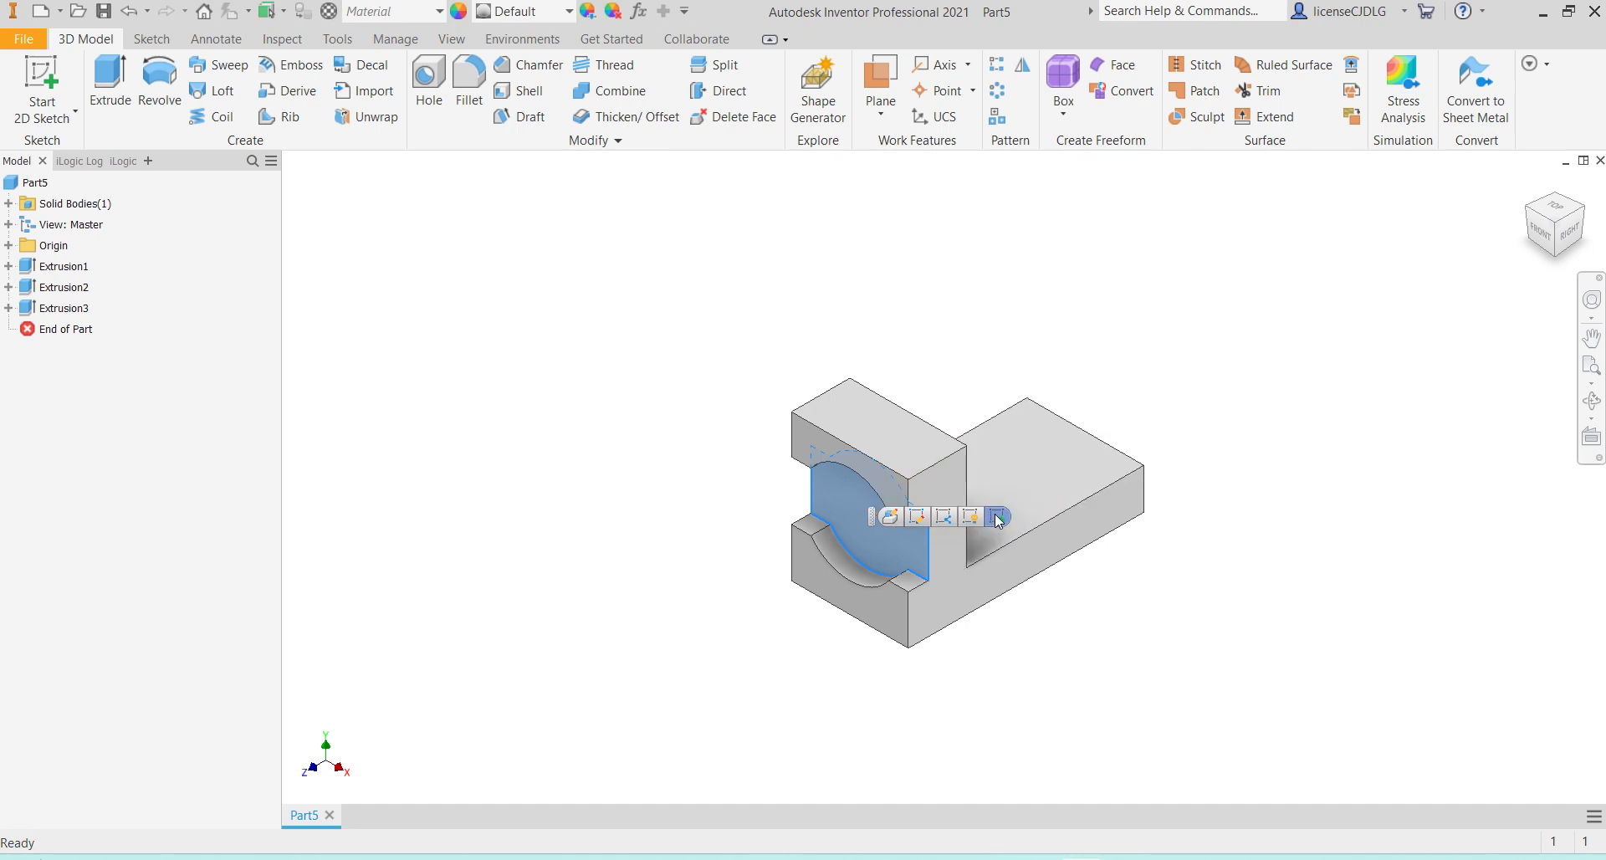
{"action": "left_click", "coordinate": [997, 516]}
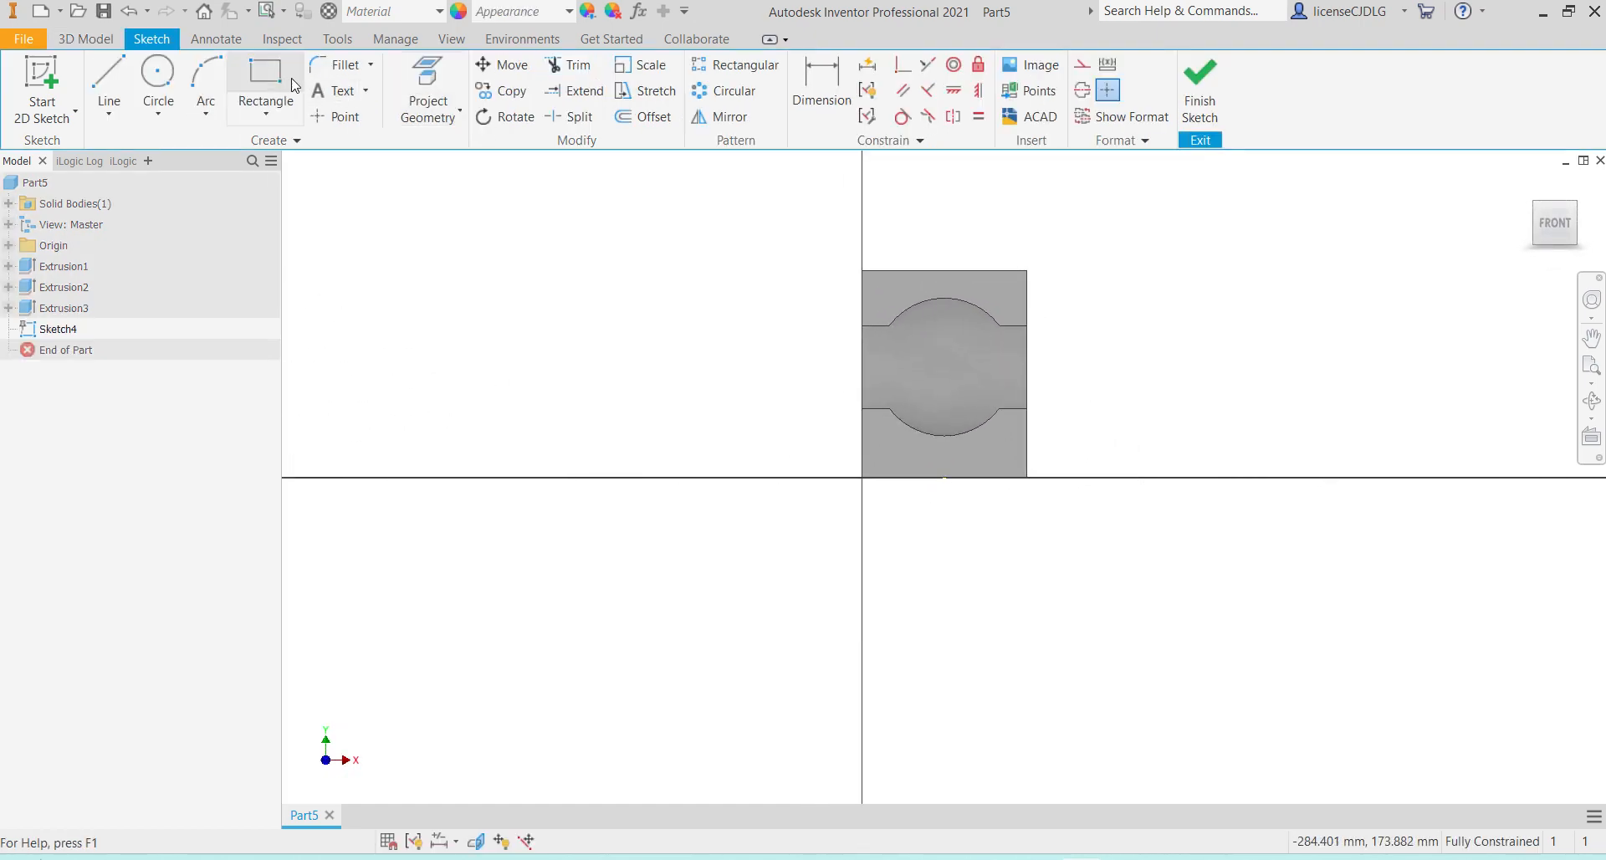
{"action": "left_click", "coordinate": [158, 79]}
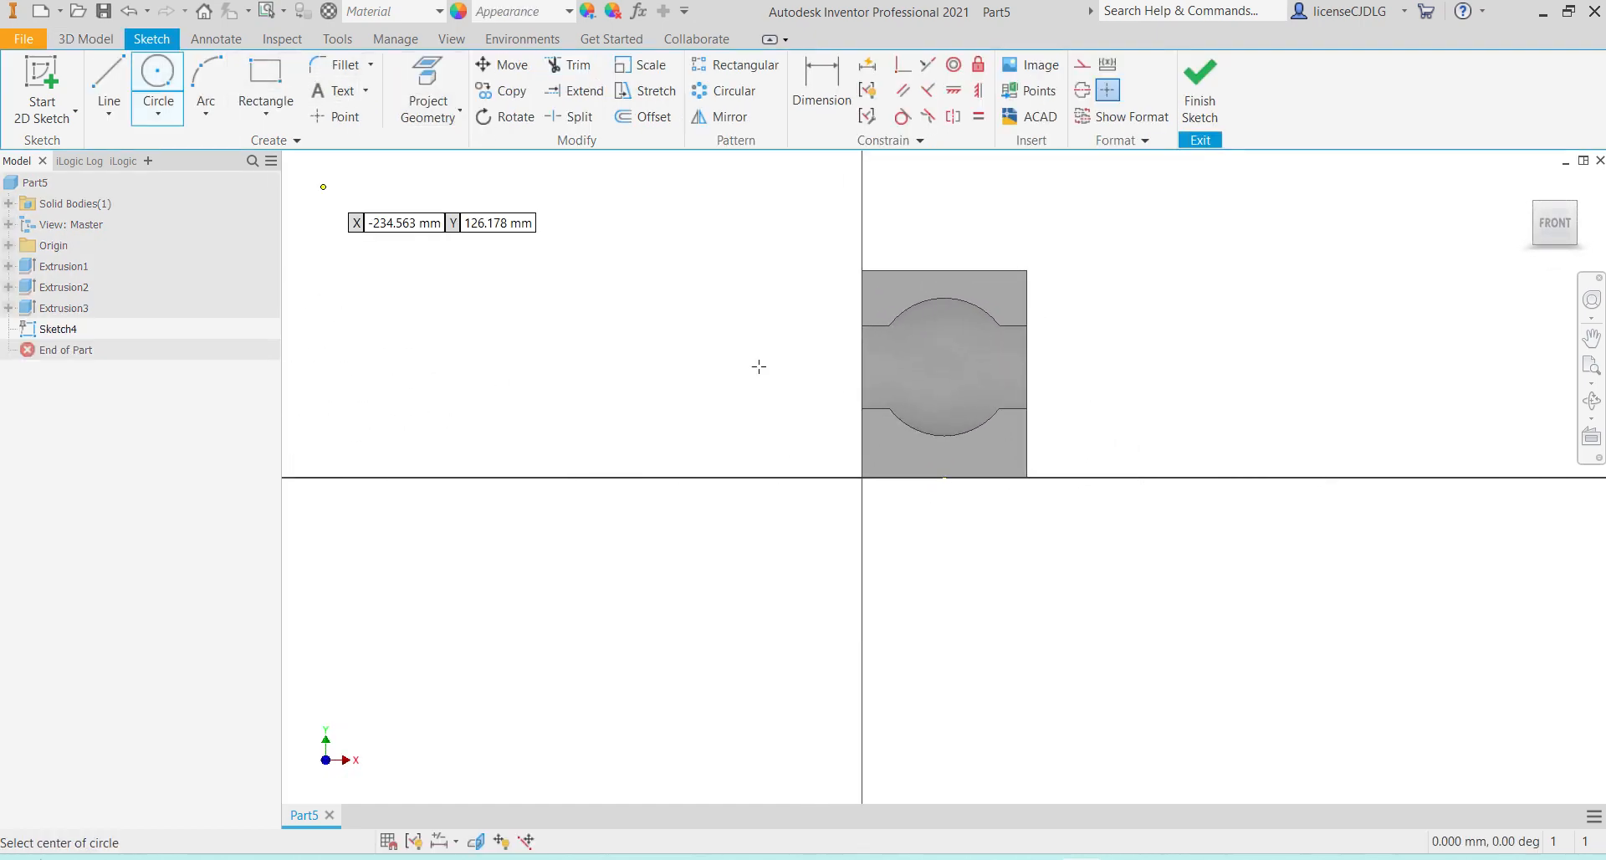
{"action": "left_click", "coordinate": [944, 366]}
{"action": "left_click", "coordinate": [962, 385]}
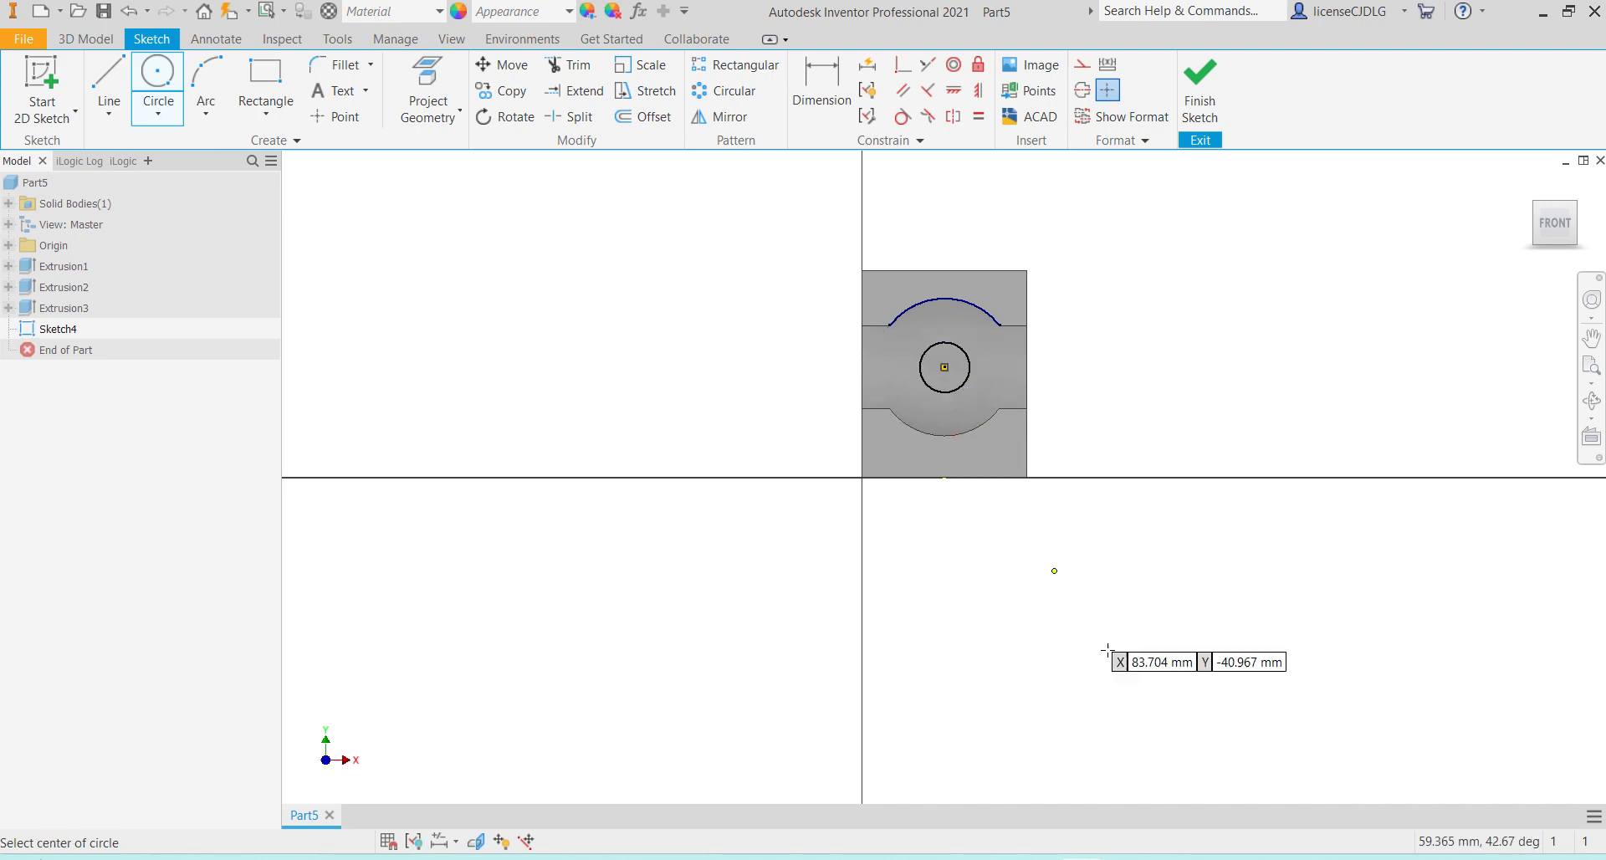
Check the ex A.JPG drawing, set the circle's diameter to 24 mm and finish the sketch
{"action": "left_click", "coordinate": [1167, 765]}
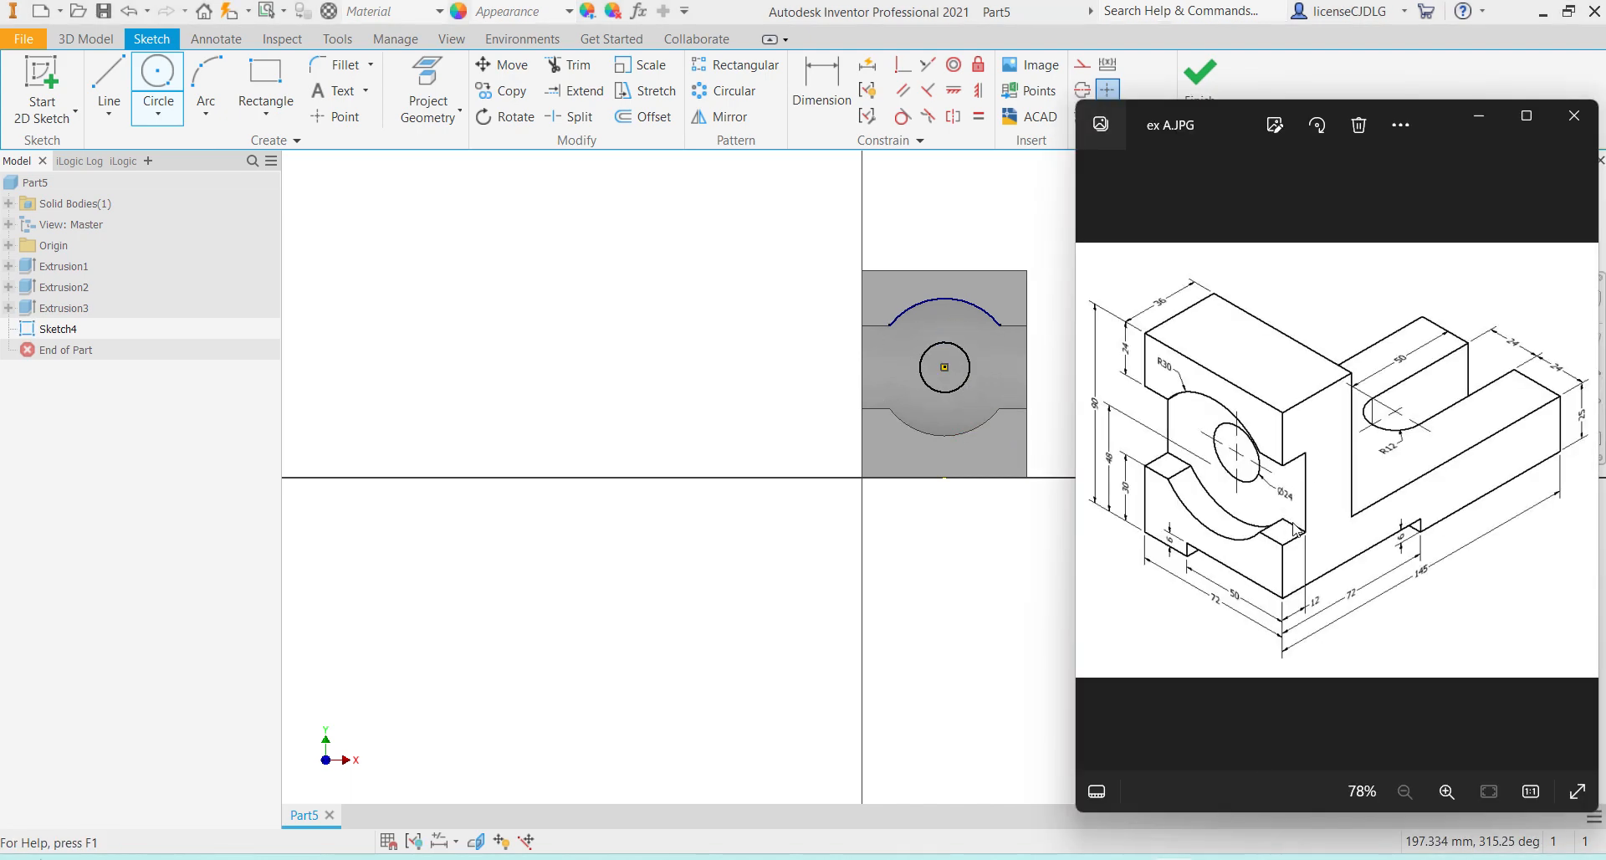
{"action": "left_click", "coordinate": [1026, 581]}
{"action": "key", "text": "Escape"}
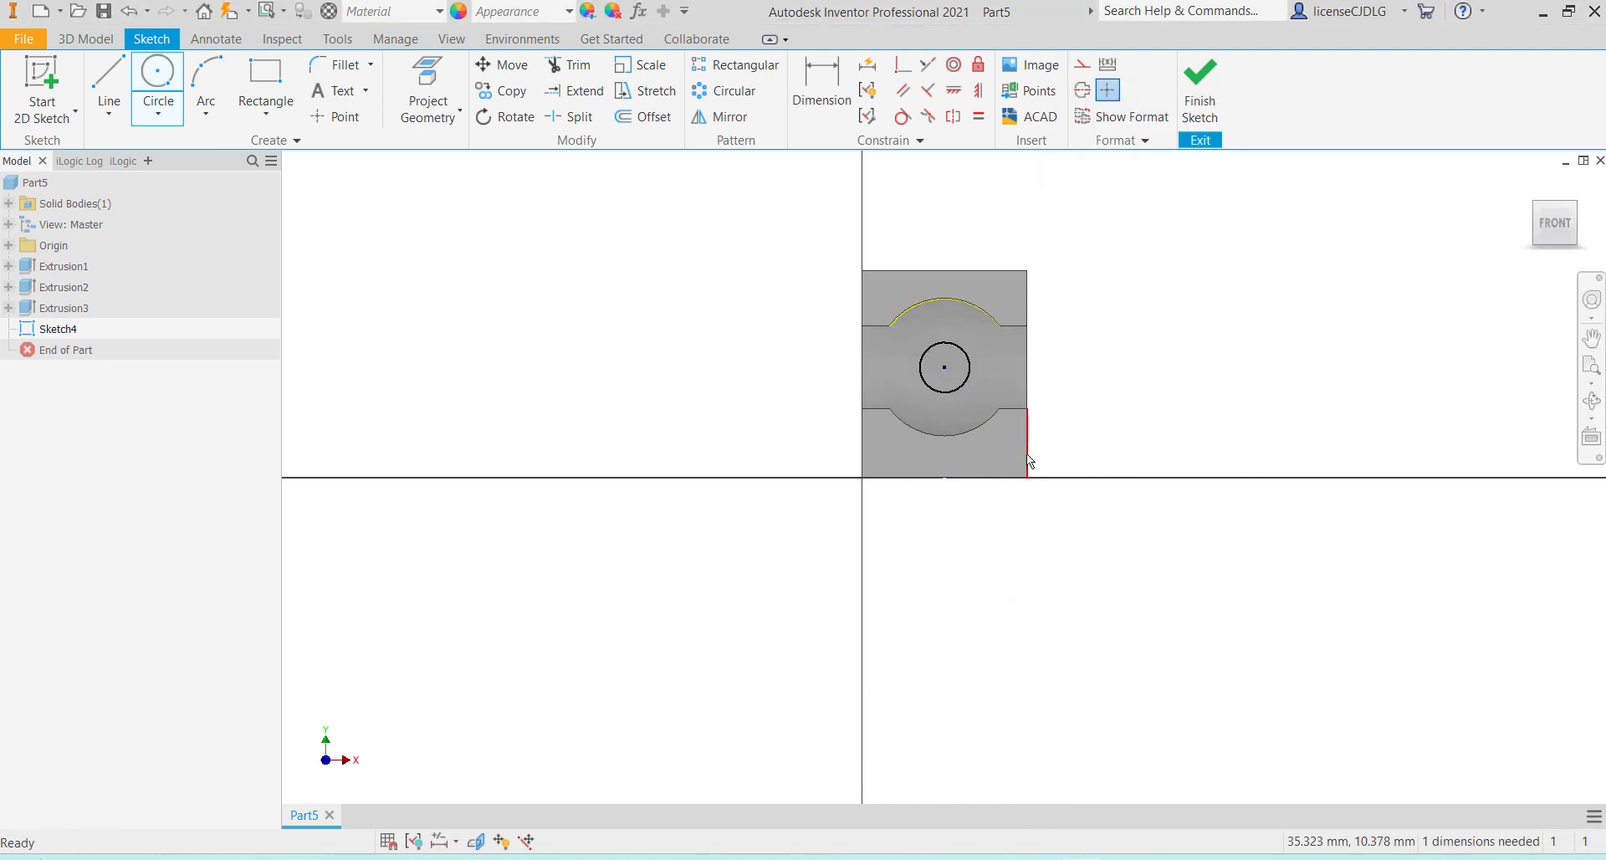
{"action": "left_click", "coordinate": [821, 87]}
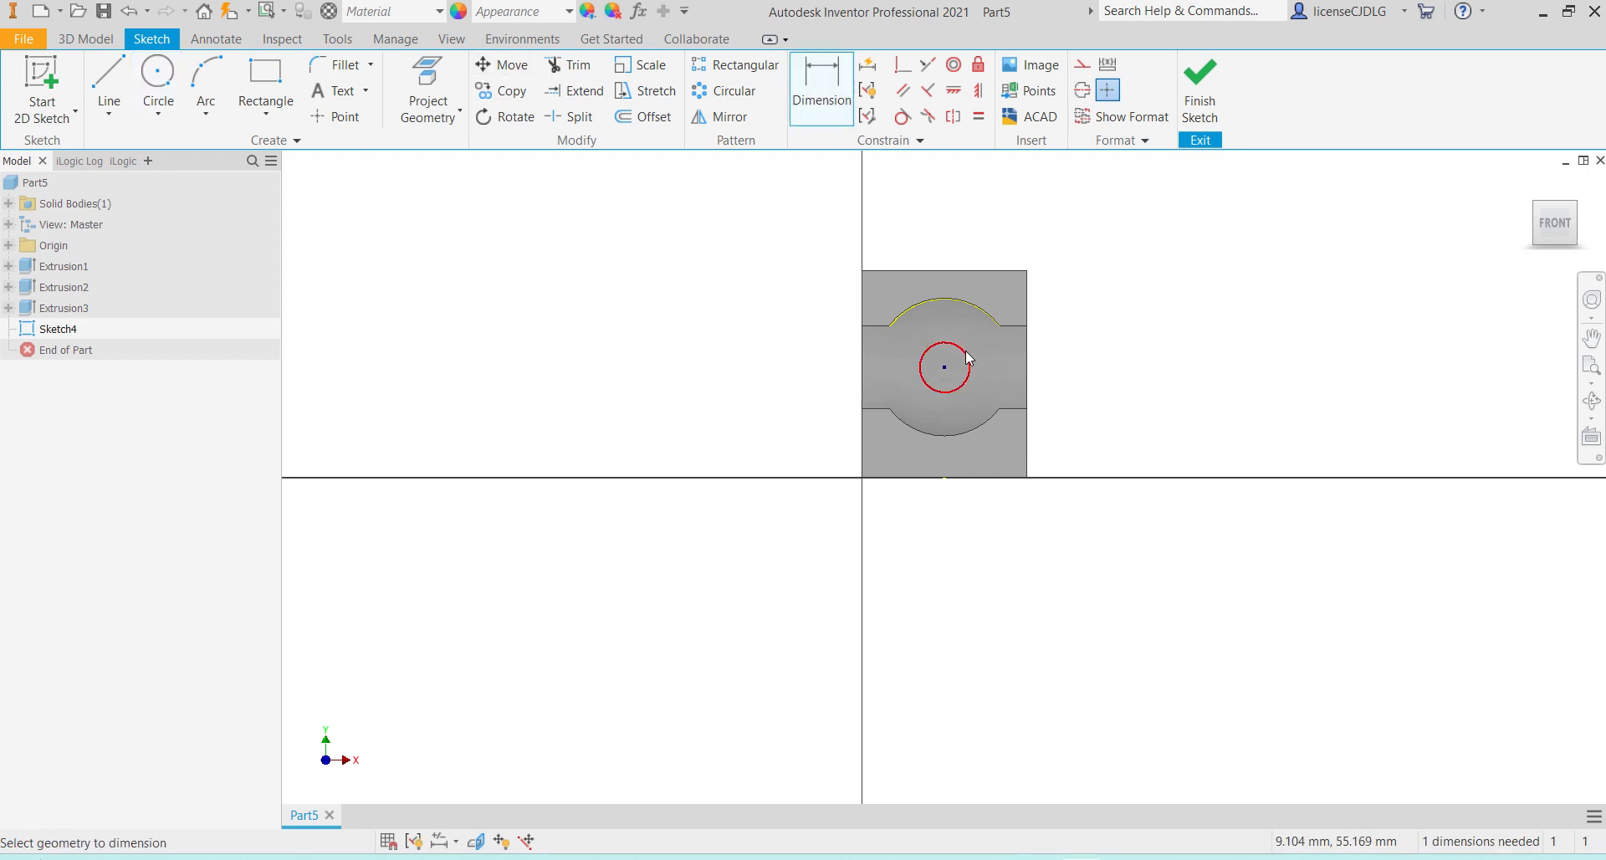
{"action": "left_click", "coordinate": [968, 358]}
{"action": "left_click", "coordinate": [1037, 352]}
{"action": "type", "text": "2"}
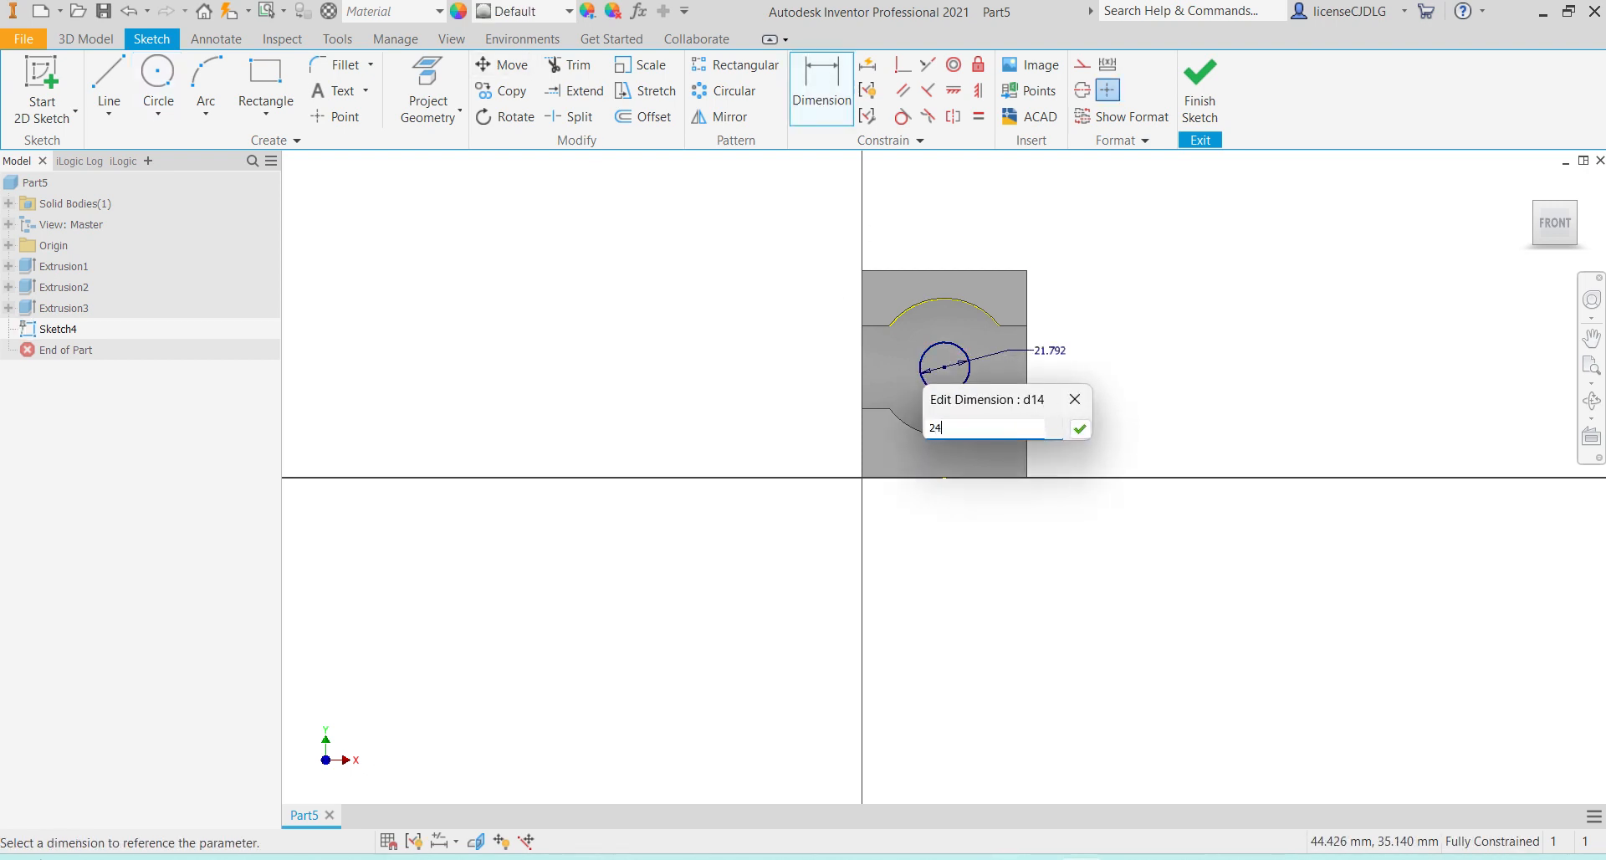
{"action": "type", "text": "4"}
{"action": "key", "text": "Return"}
{"action": "left_click", "coordinate": [1199, 92]}
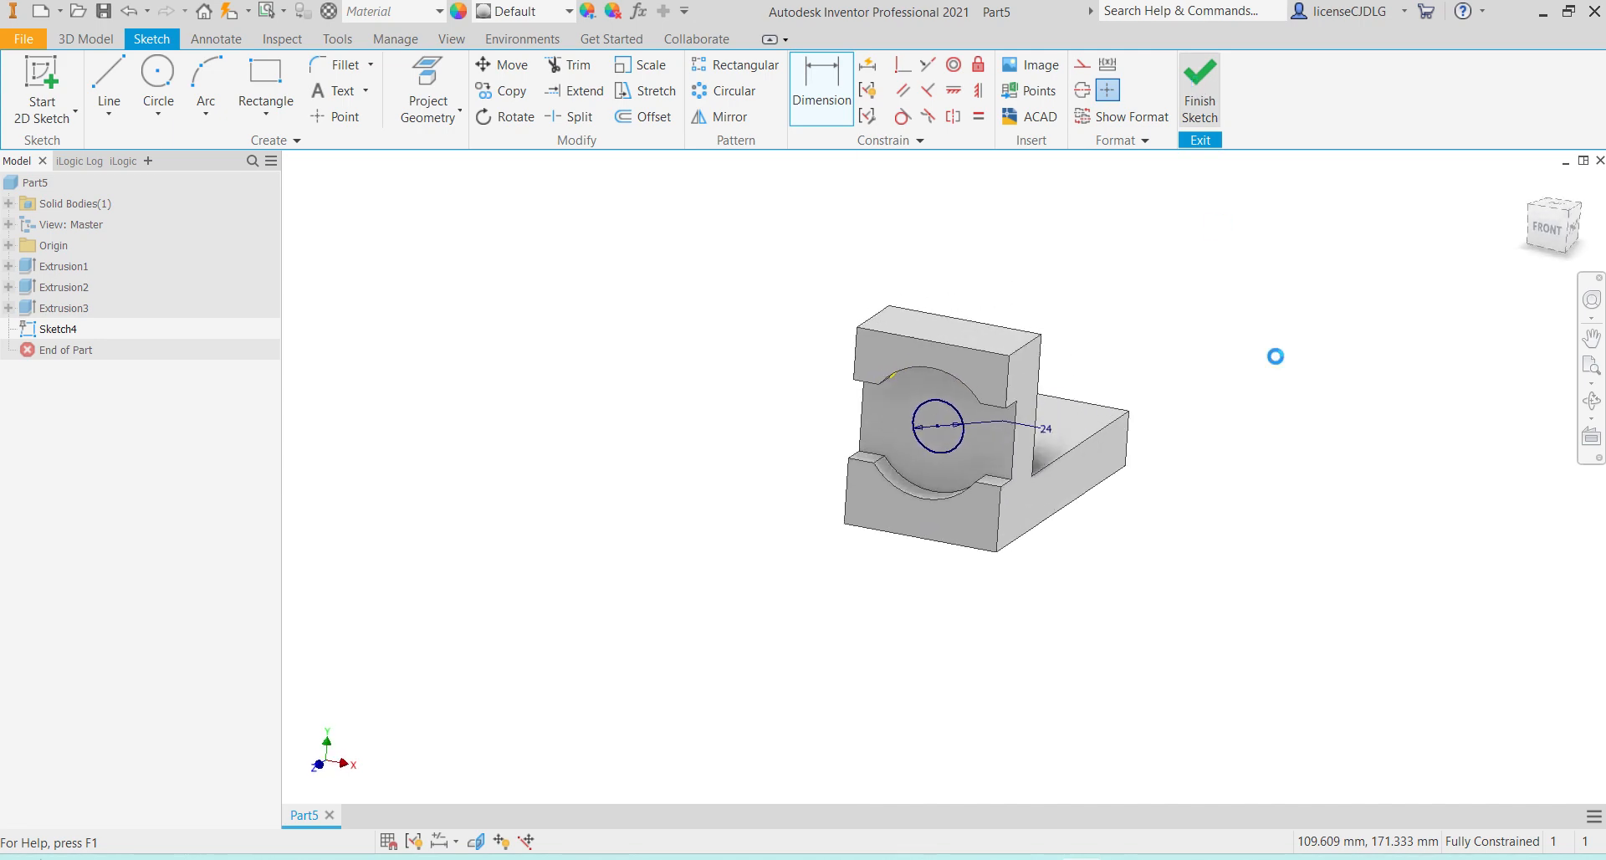
Extrude the 24 mm circle as a through-all cut into the upright block
{"action": "left_click", "coordinate": [109, 88]}
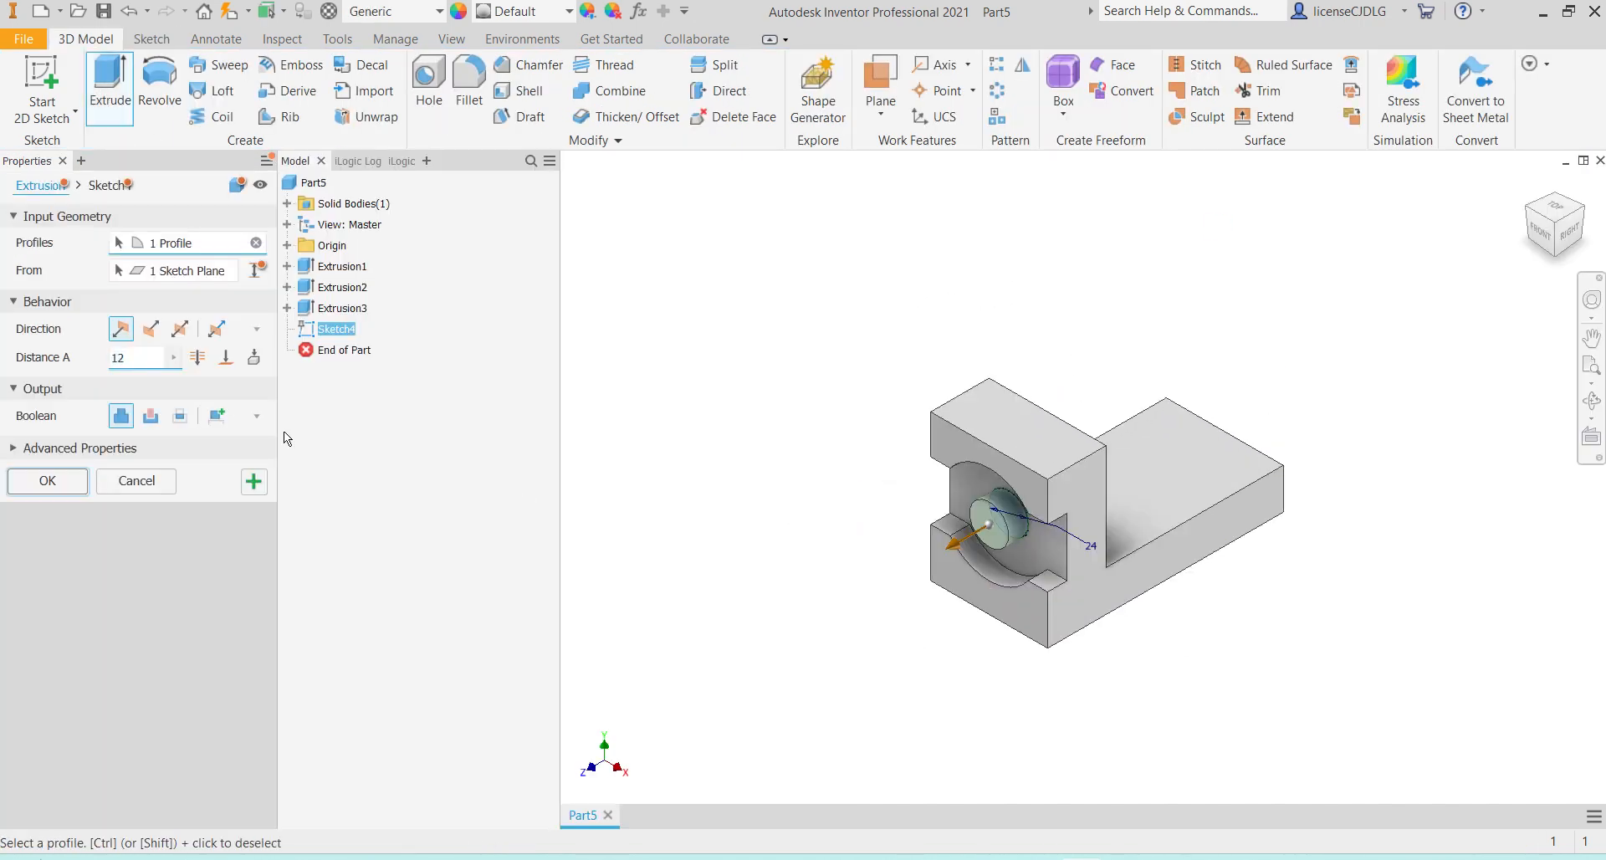
{"action": "left_click", "coordinate": [151, 416]}
{"action": "left_click", "coordinate": [150, 328]}
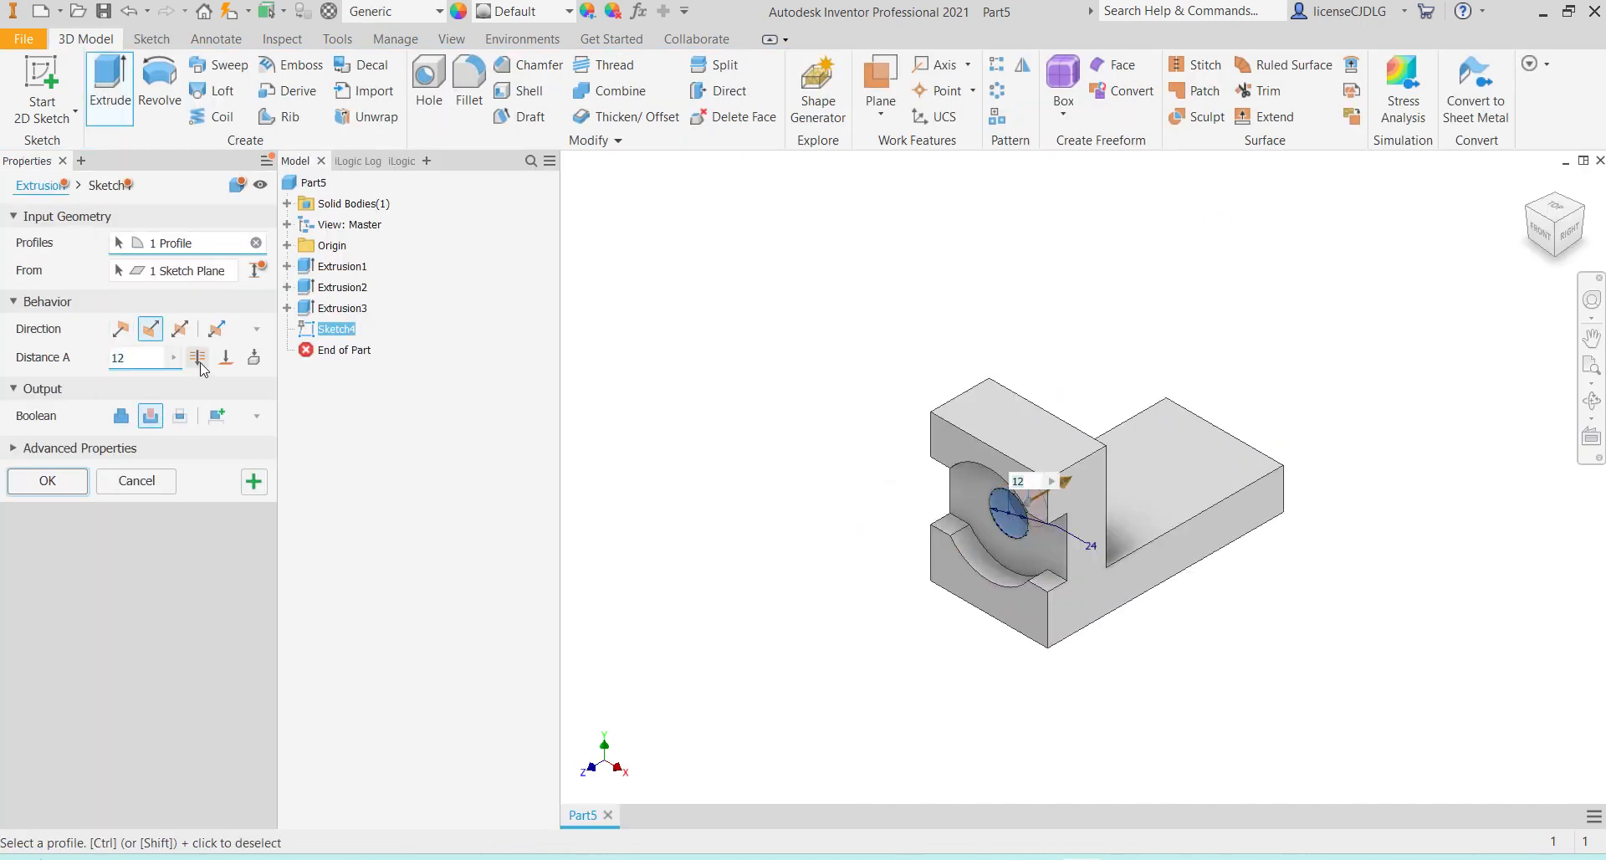
{"action": "left_click", "coordinate": [198, 358]}
{"action": "left_click", "coordinate": [61, 483]}
{"action": "left_click", "coordinate": [841, 590]}
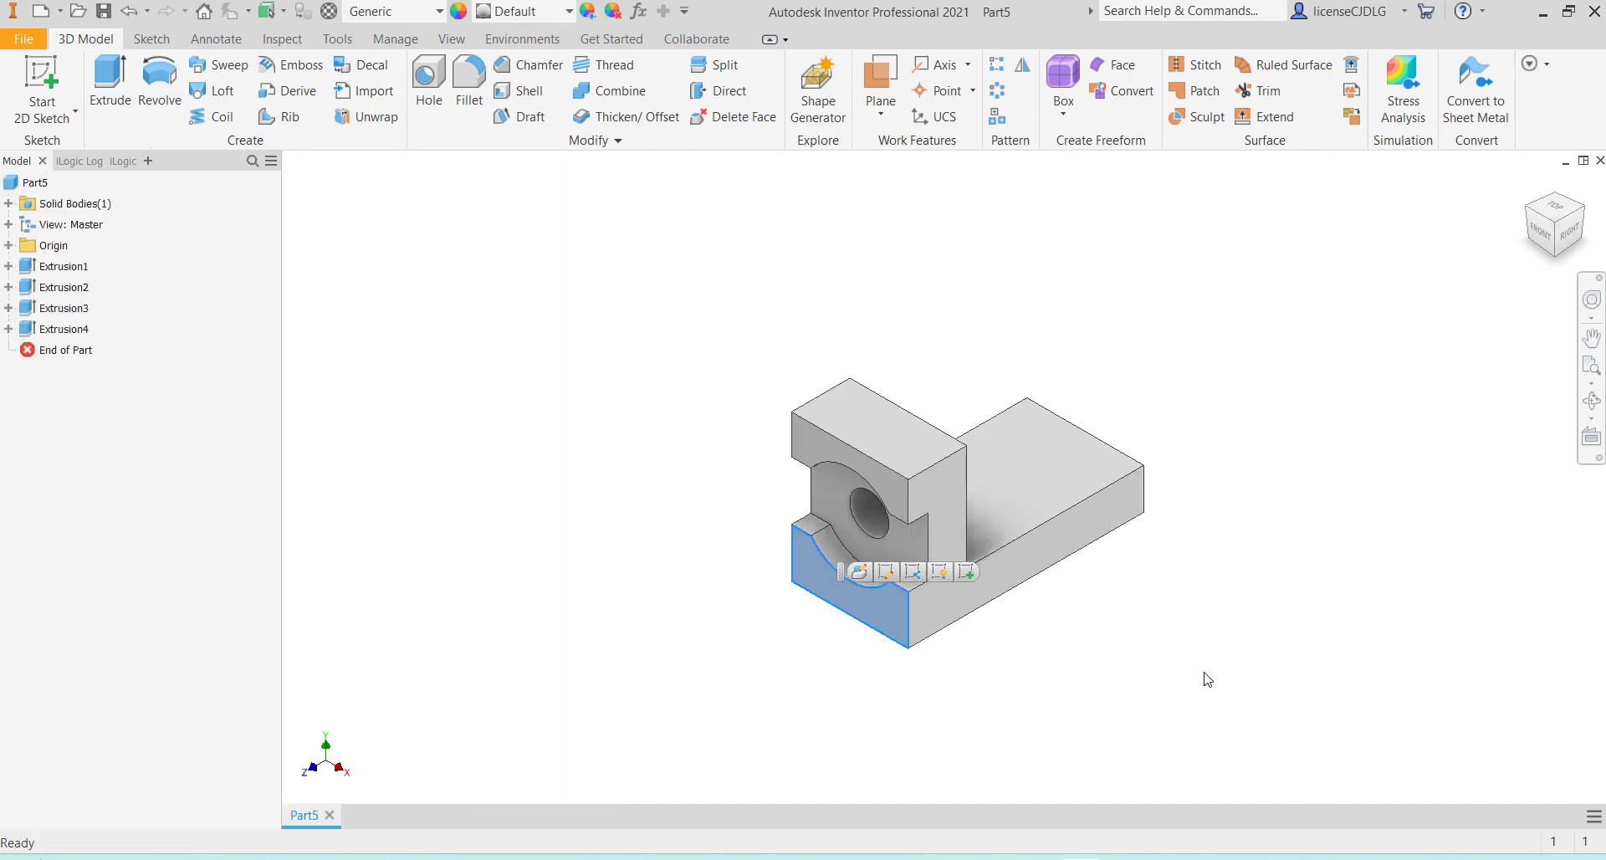
Start a new sketch on the top face of the horizontal base plate
{"action": "middle_click_drag", "start_coordinate": [1035, 569], "coordinate": [1113, 566]}
{"action": "scroll", "coordinate": [1051, 514], "scroll_direction": "down", "scroll_amount": 5}
{"action": "scroll", "coordinate": [1051, 514], "scroll_direction": "up", "scroll_amount": 4}
{"action": "left_click", "coordinate": [1026, 399]}
{"action": "left_click", "coordinate": [1155, 385]}
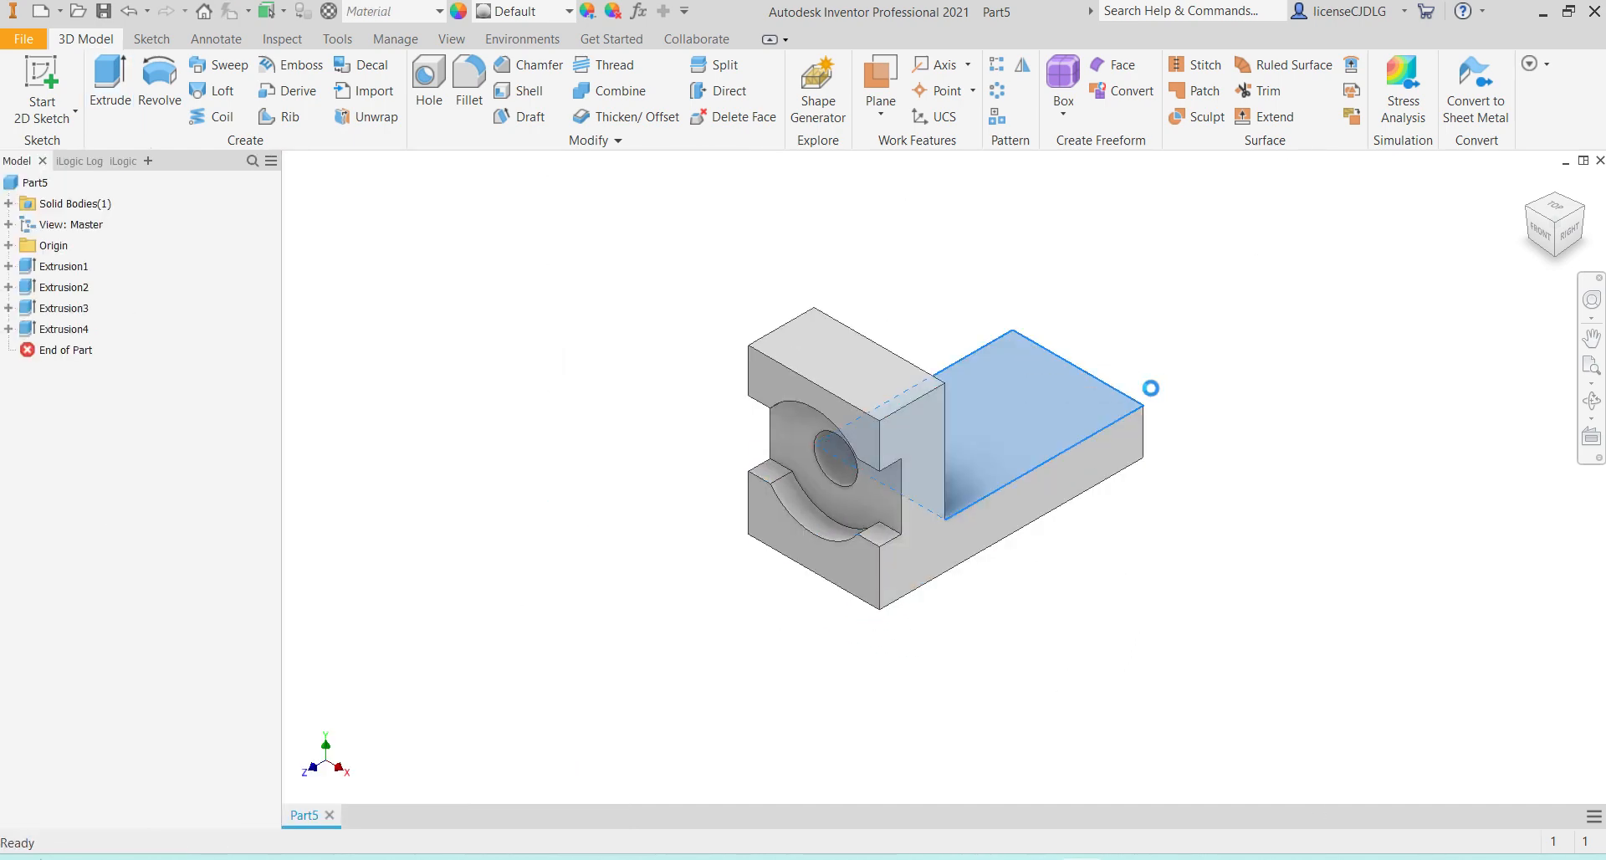
Check the slot in the ex A.JPG drawing and draw a circle about 28 mm in diameter on the base plate's lengthwise centreline
{"action": "left_click", "coordinate": [1177, 858]}
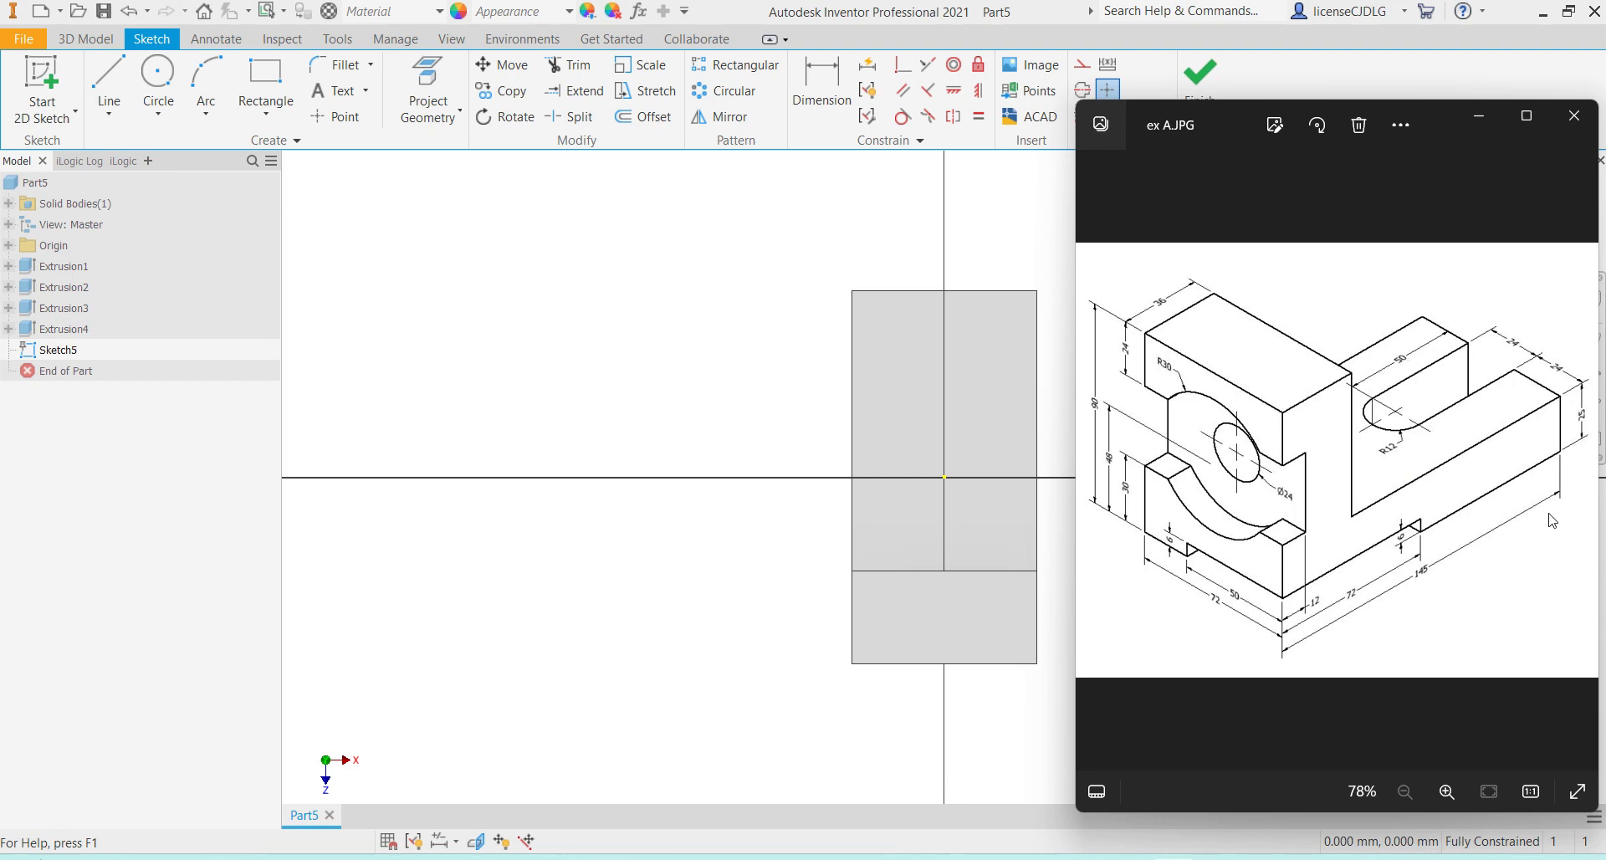
{"action": "left_click", "coordinate": [627, 423]}
{"action": "scroll", "coordinate": [989, 297], "scroll_direction": "up", "scroll_amount": 3}
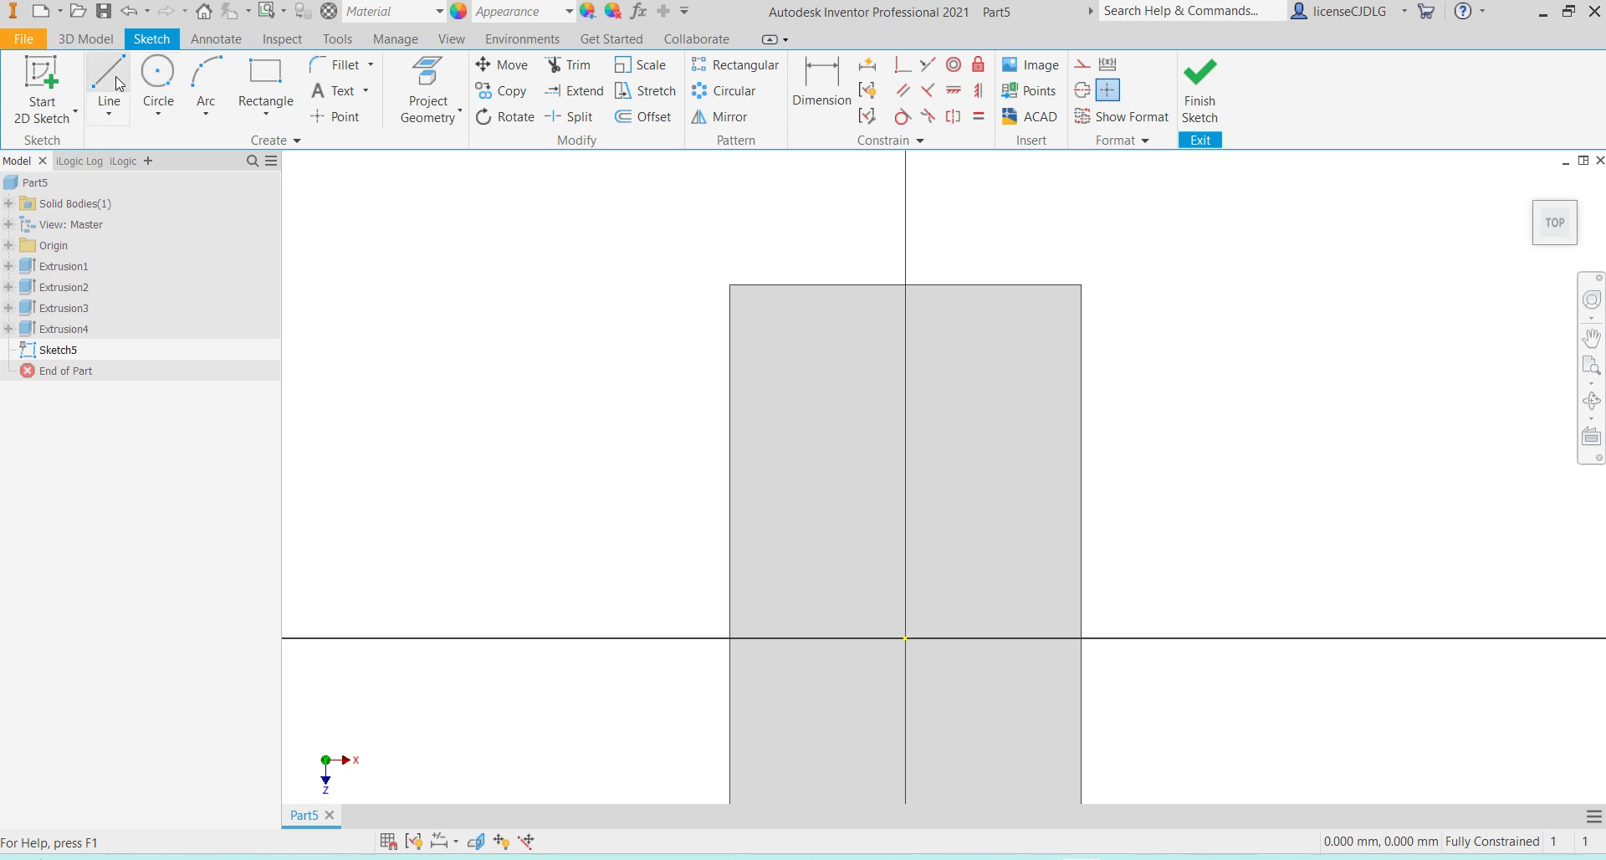
{"action": "left_click", "coordinate": [158, 84]}
{"action": "left_click", "coordinate": [905, 585]}
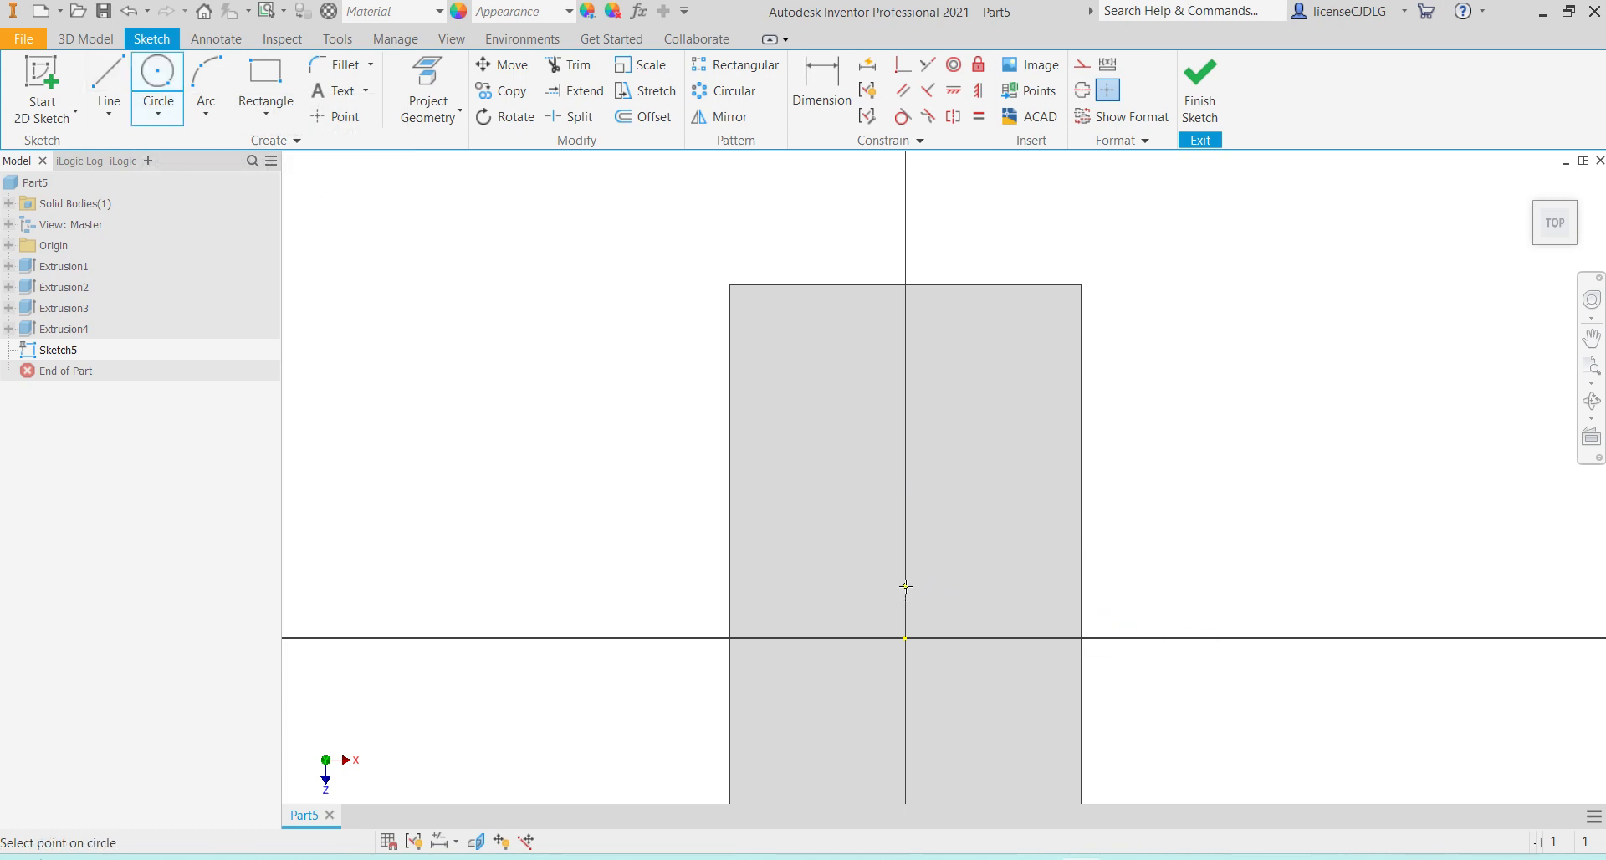
{"action": "left_click", "coordinate": [937, 646]}
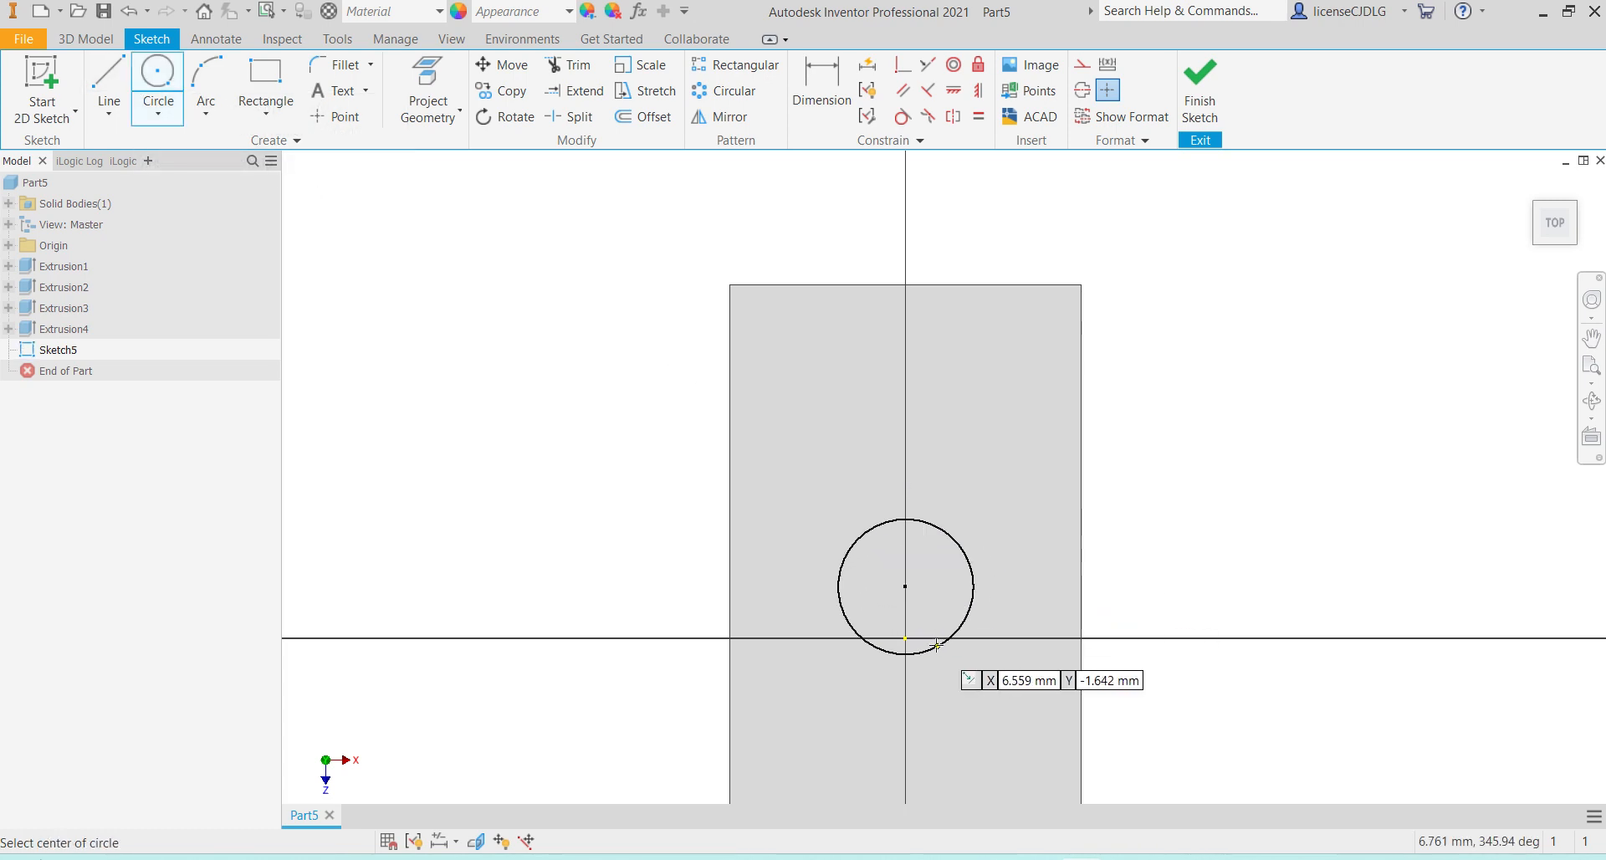
Set the slot circle's diameter to 24 mm
{"action": "left_click", "coordinate": [821, 87]}
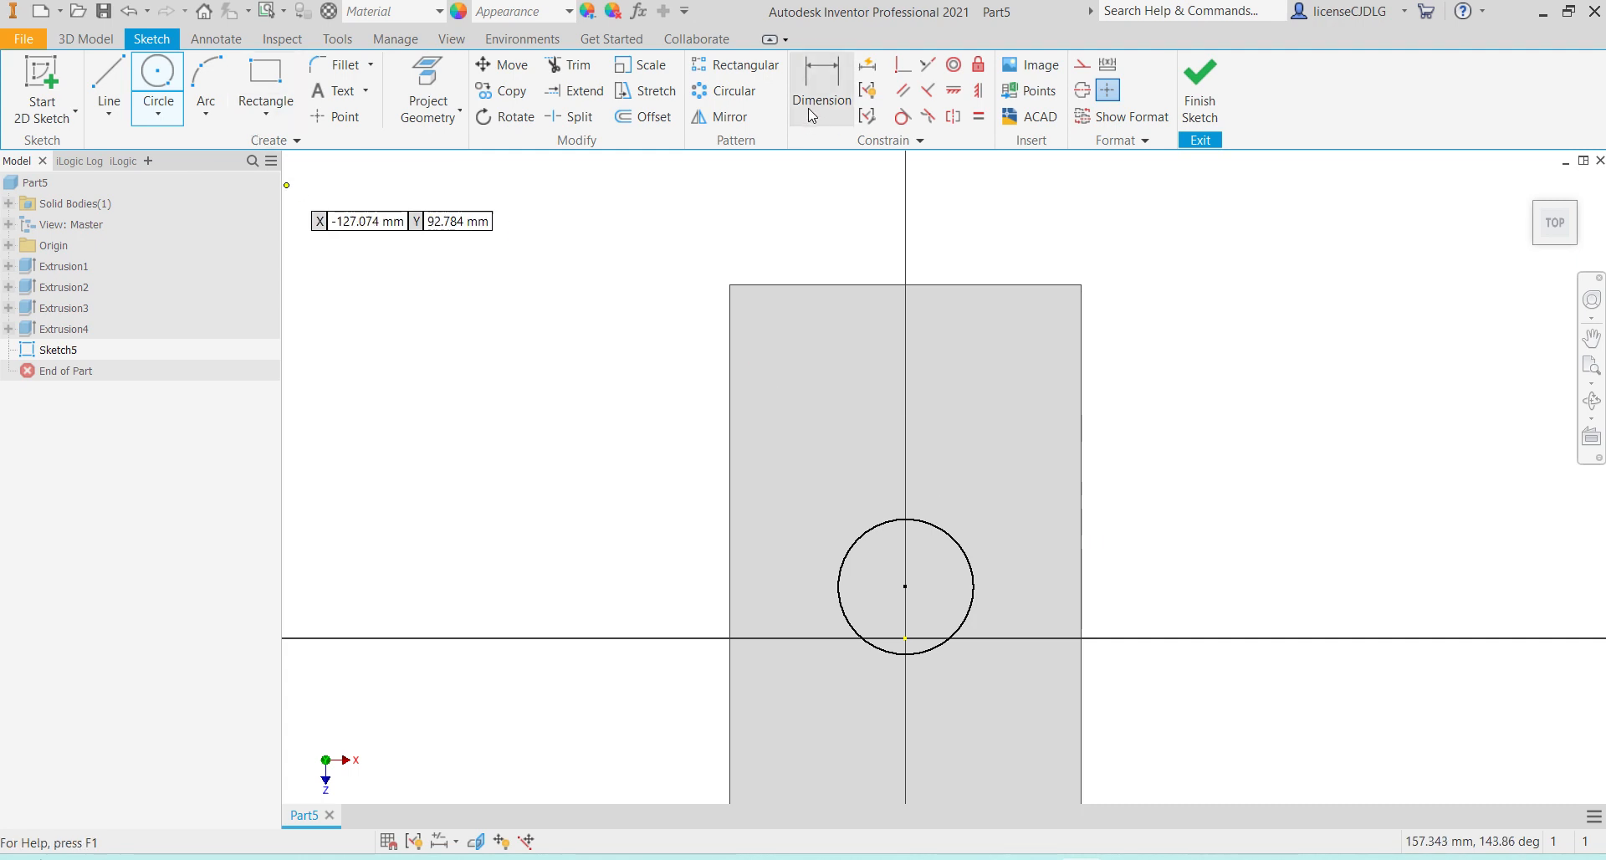
{"action": "left_click", "coordinate": [976, 594]}
{"action": "left_click", "coordinate": [1048, 575]}
{"action": "type", "text": "24"}
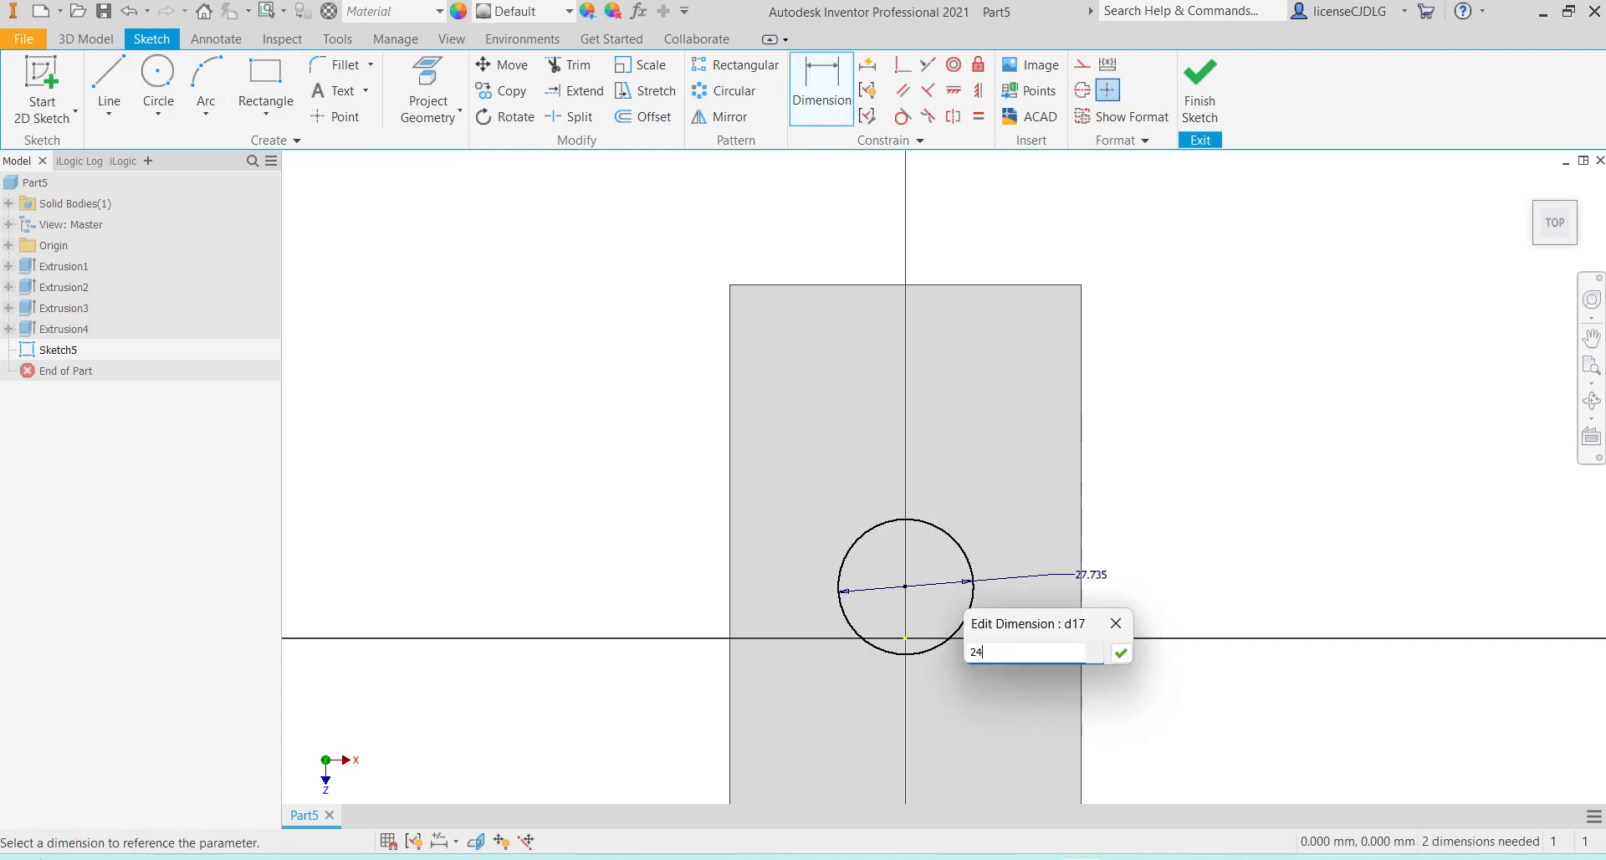
{"action": "key", "text": "Return"}
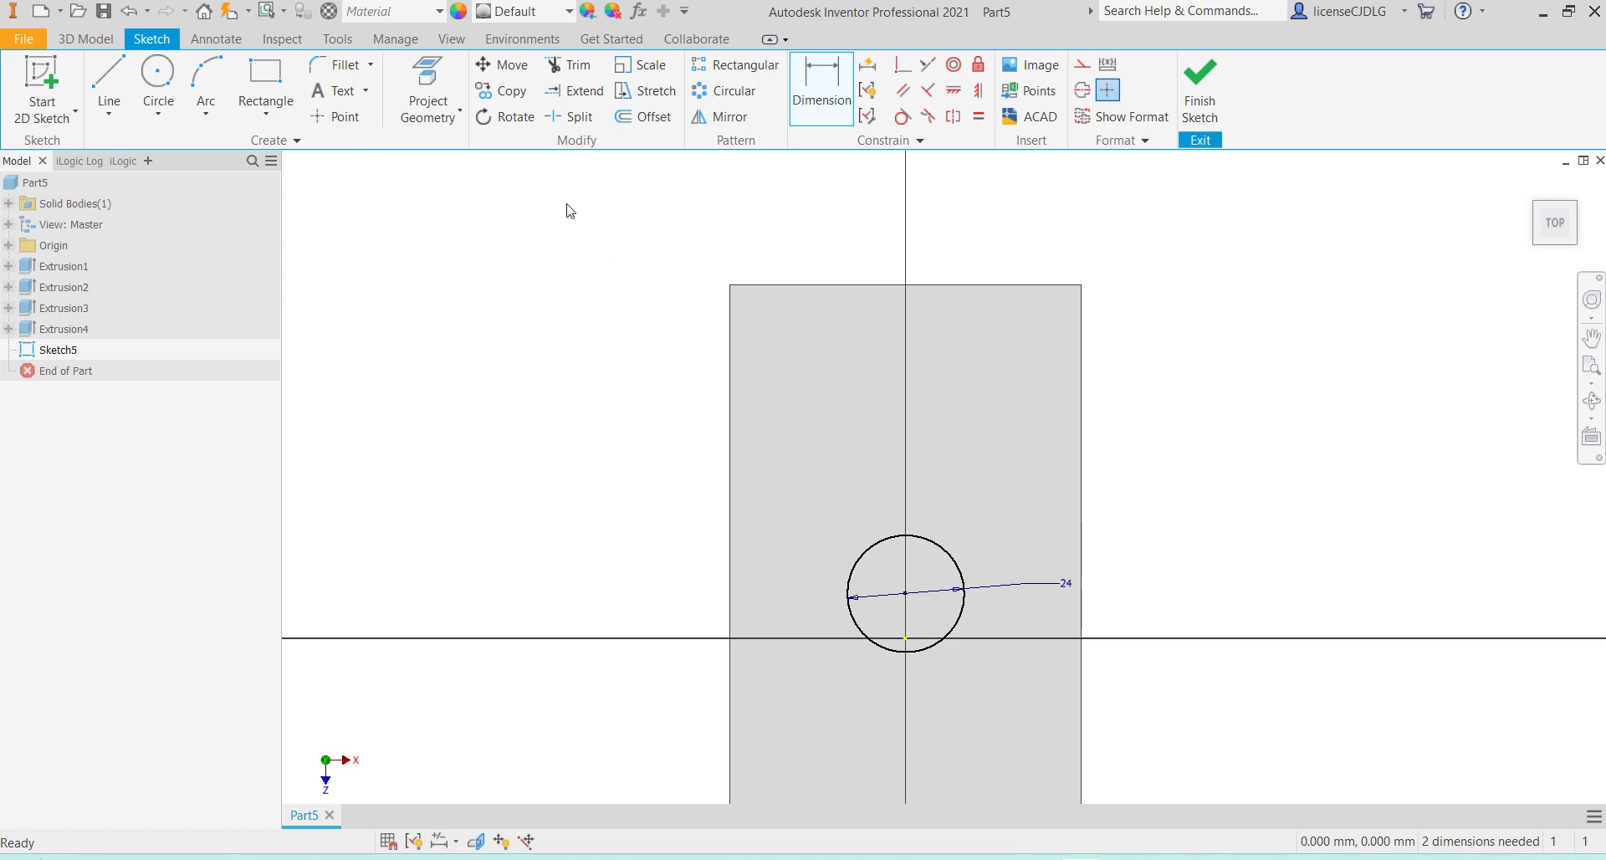
Draw two vertical lines from the circle's sides to the plate's end edge and join their outer ends with a line along that edge
{"action": "left_click", "coordinate": [108, 88]}
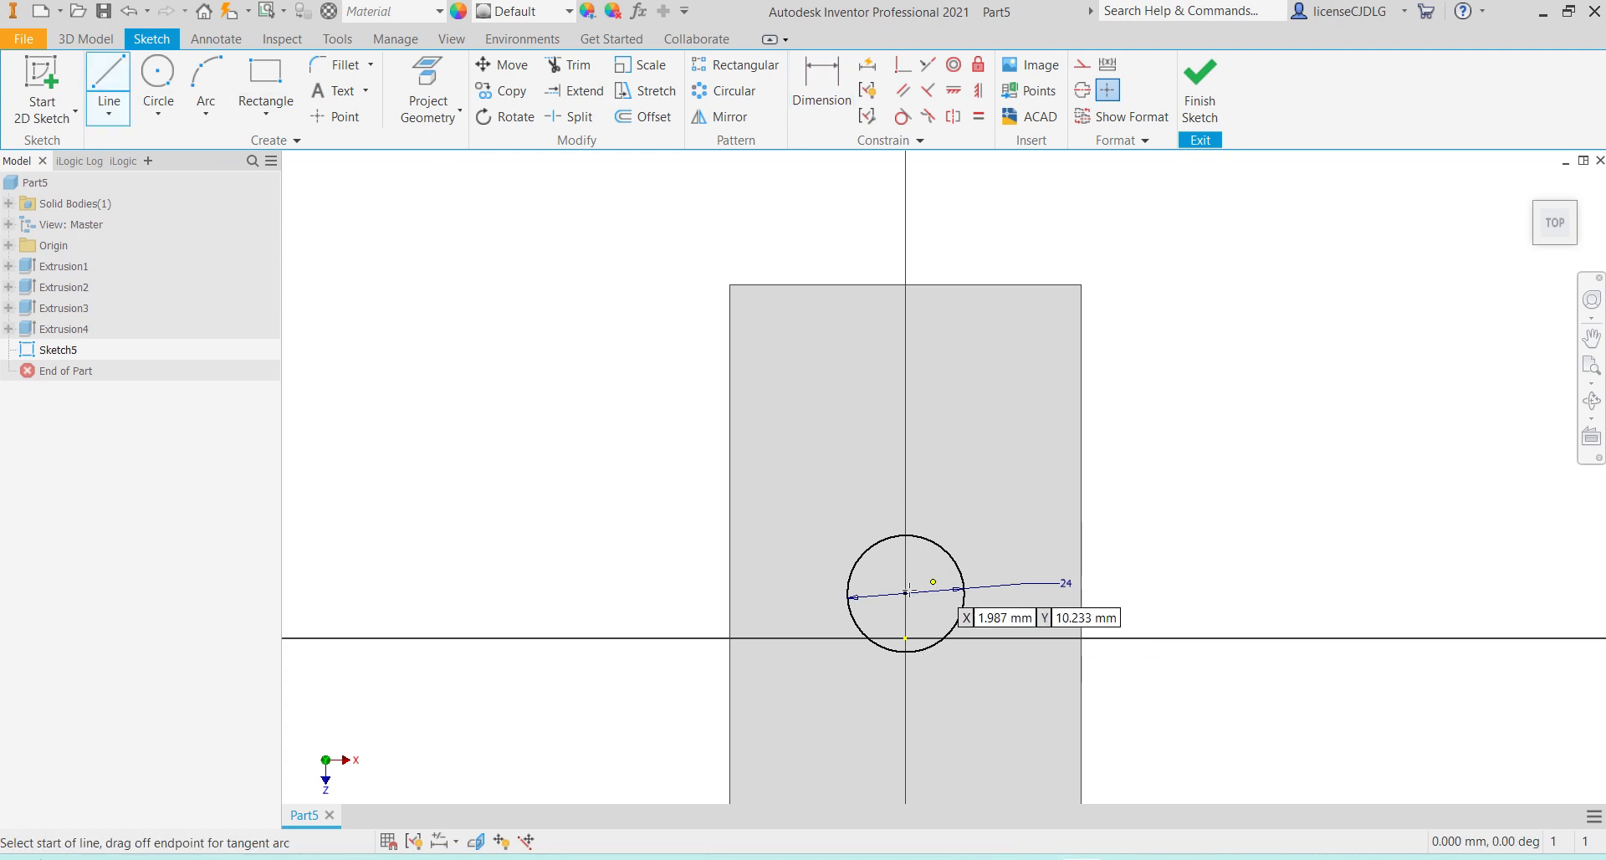
{"action": "left_click", "coordinate": [847, 593]}
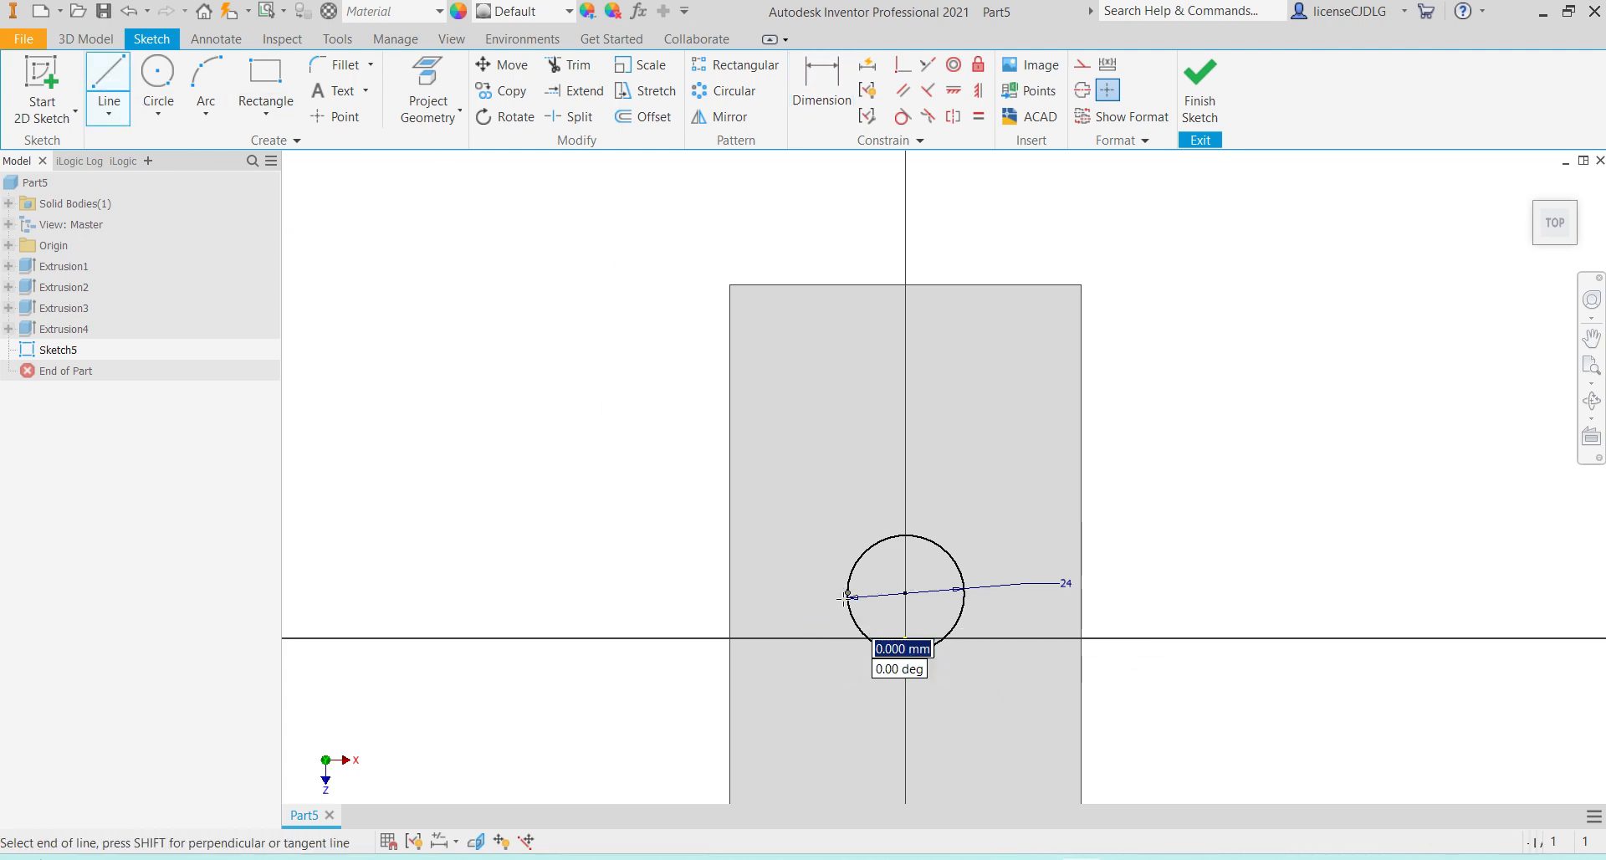
{"action": "double_click", "coordinate": [847, 284]}
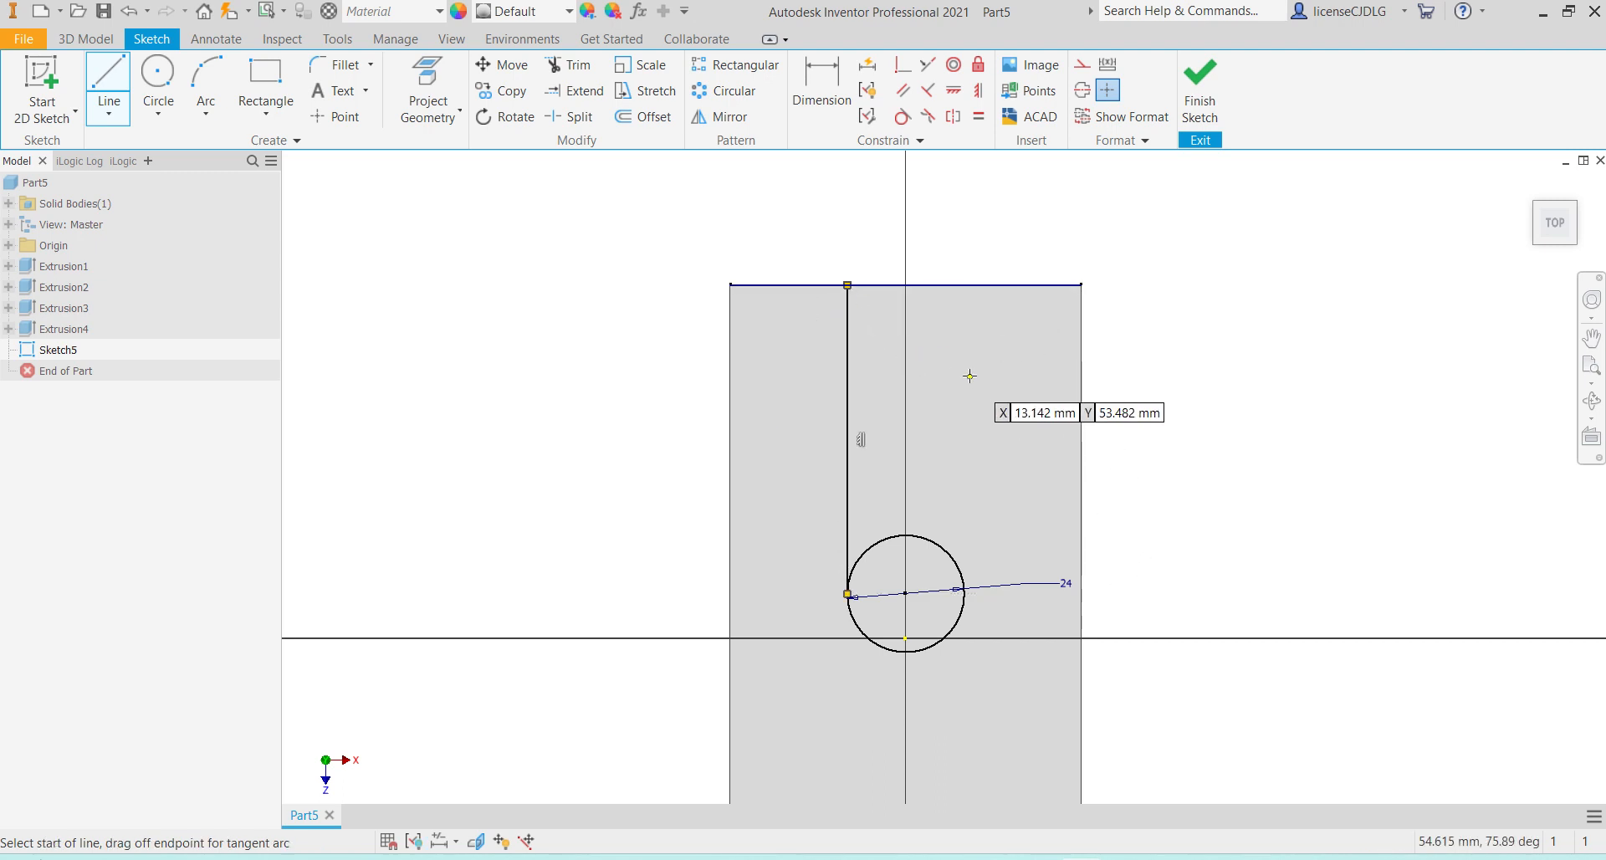
{"action": "left_click", "coordinate": [964, 590]}
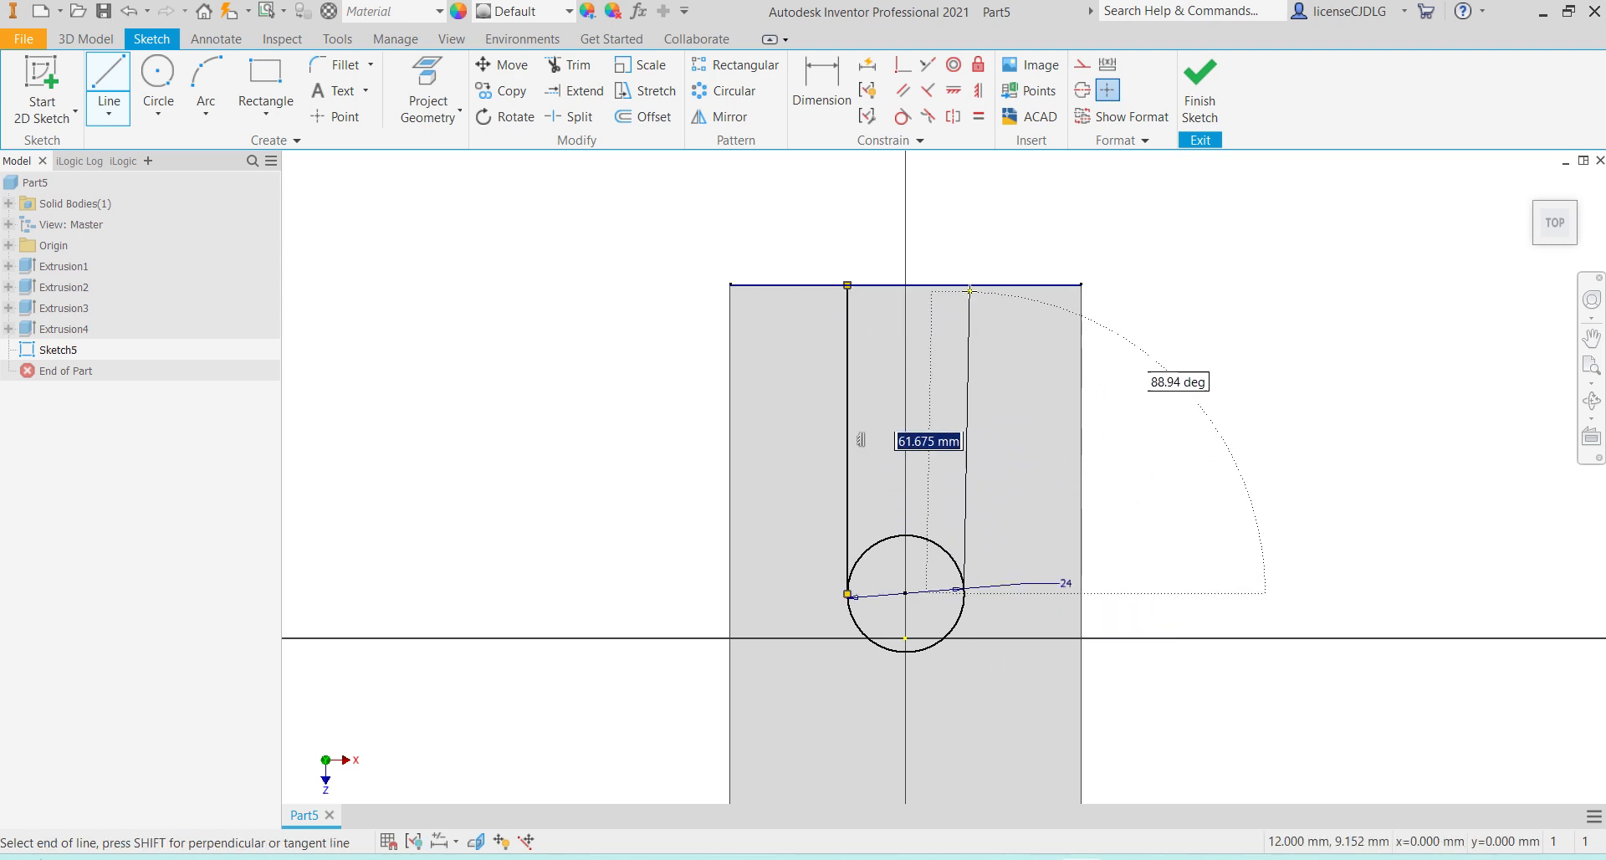
{"action": "double_click", "coordinate": [964, 284]}
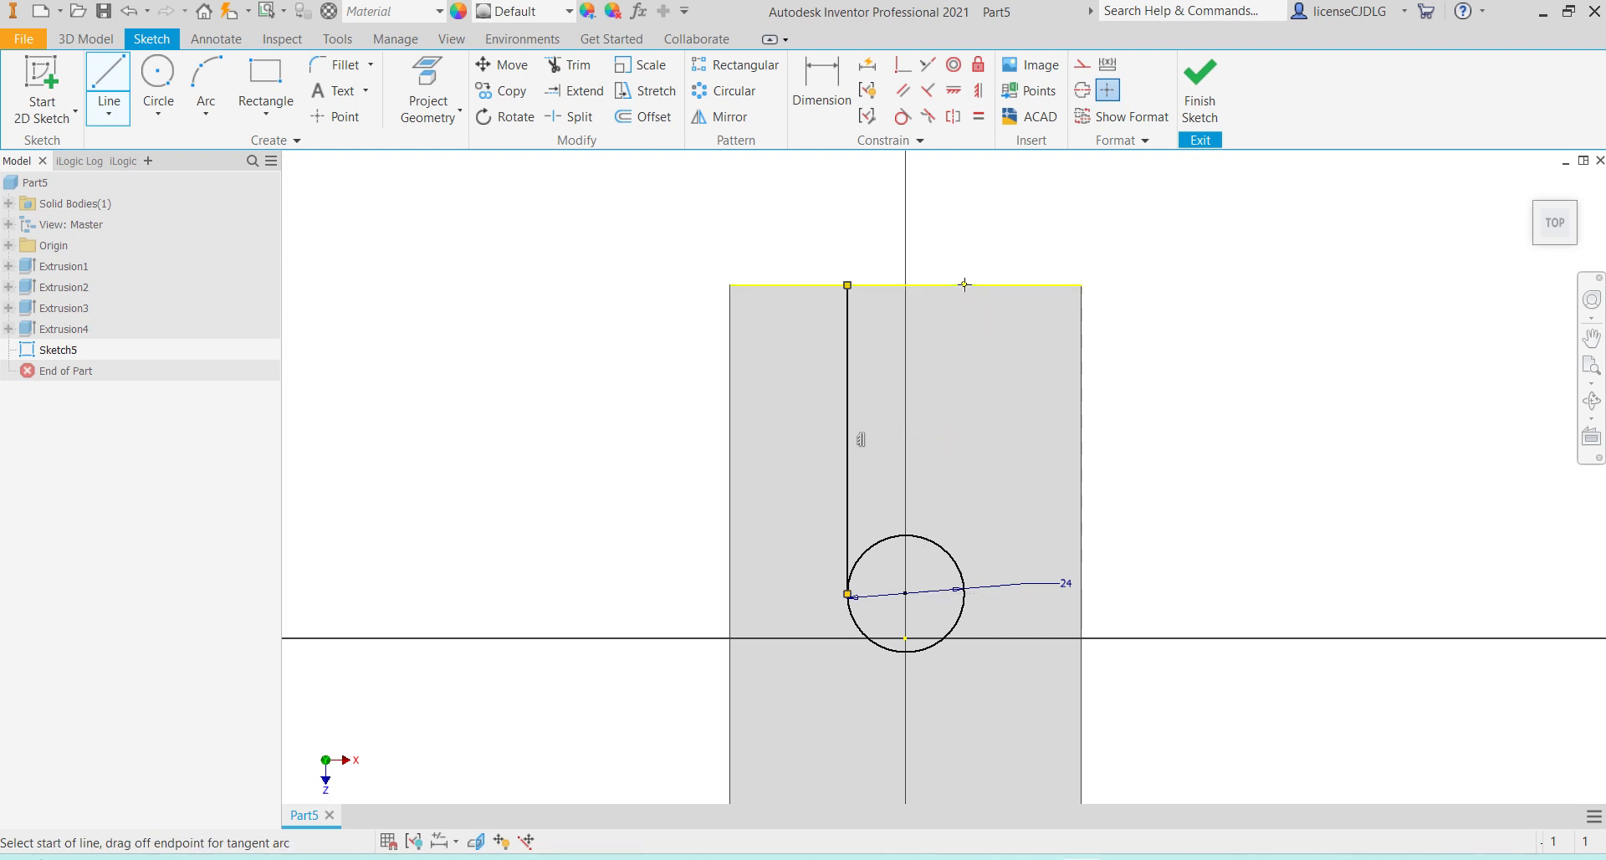
{"action": "left_click", "coordinate": [847, 285]}
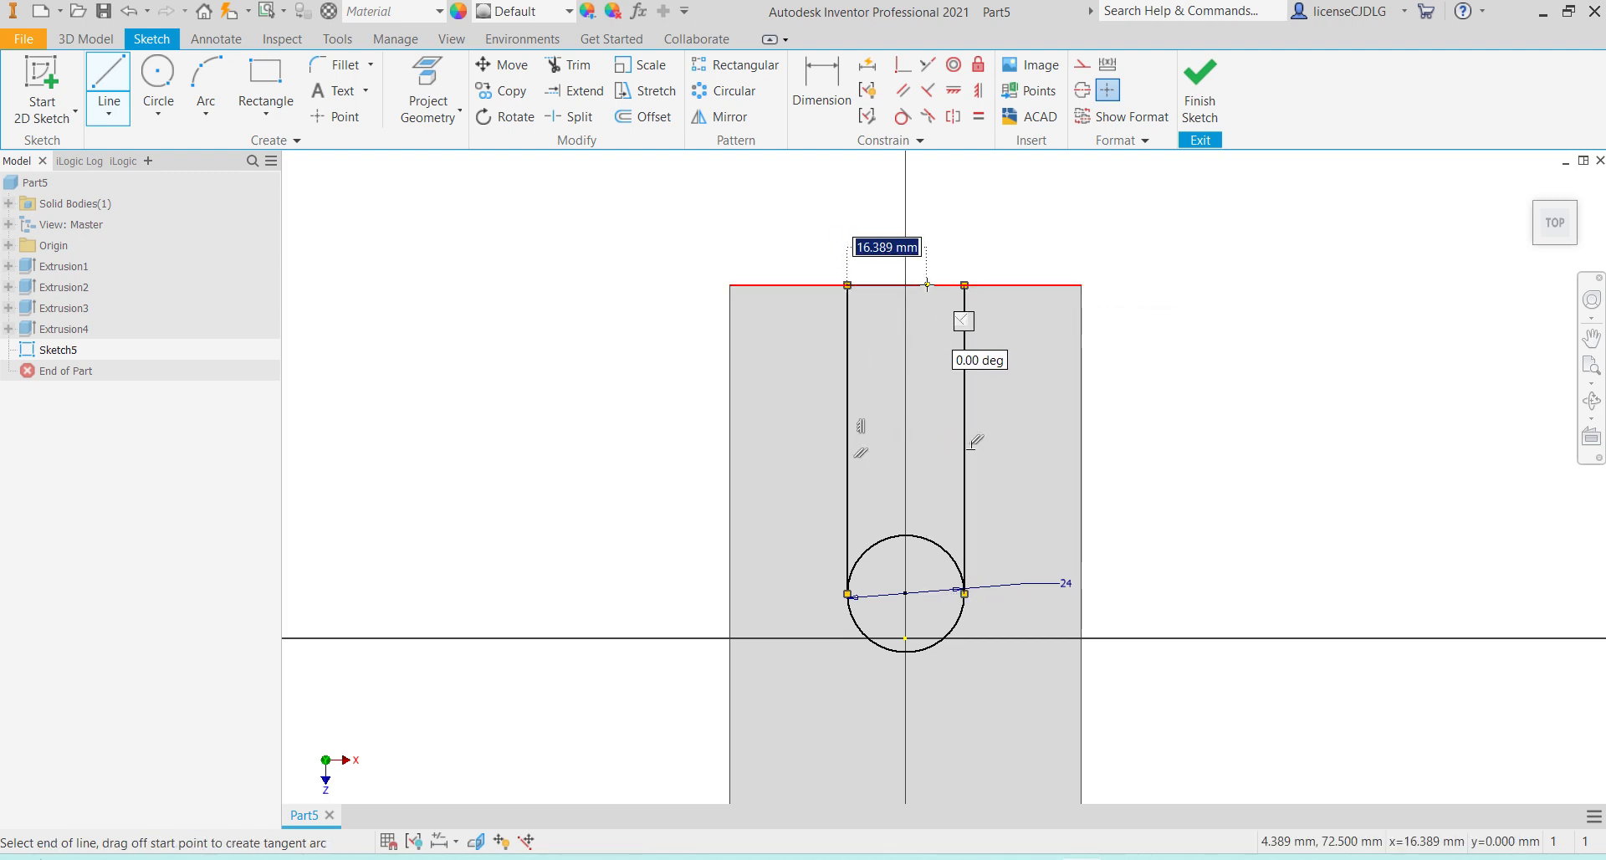
{"action": "double_click", "coordinate": [964, 284]}
{"action": "key", "text": "Escape"}
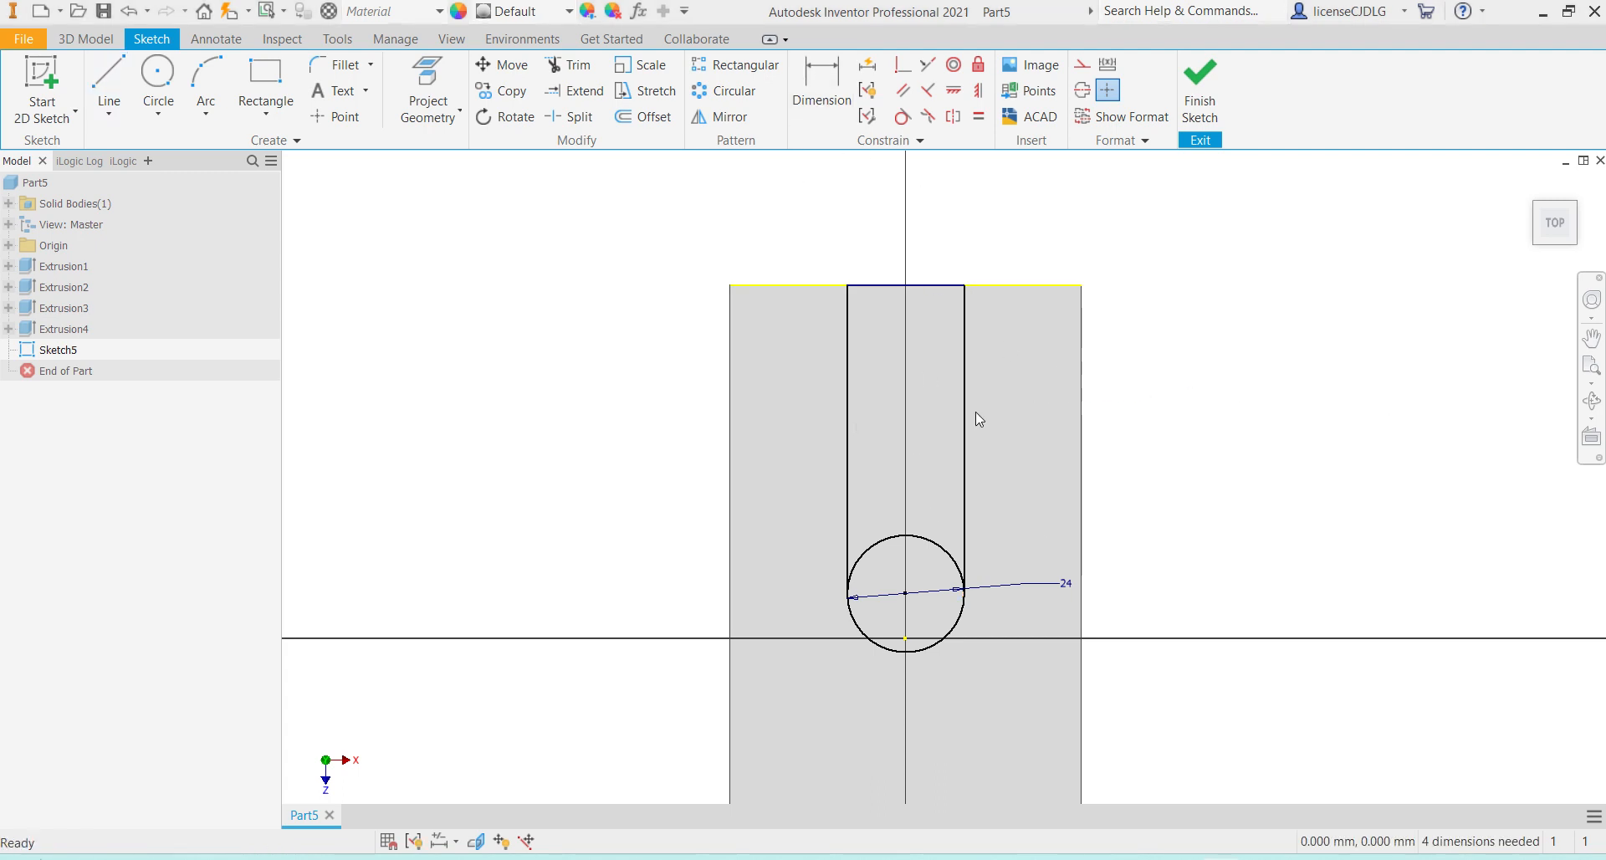
Set the slot's straight side length to 50 mm and trim away the circle's half inside the slot
{"action": "key", "text": "d"}
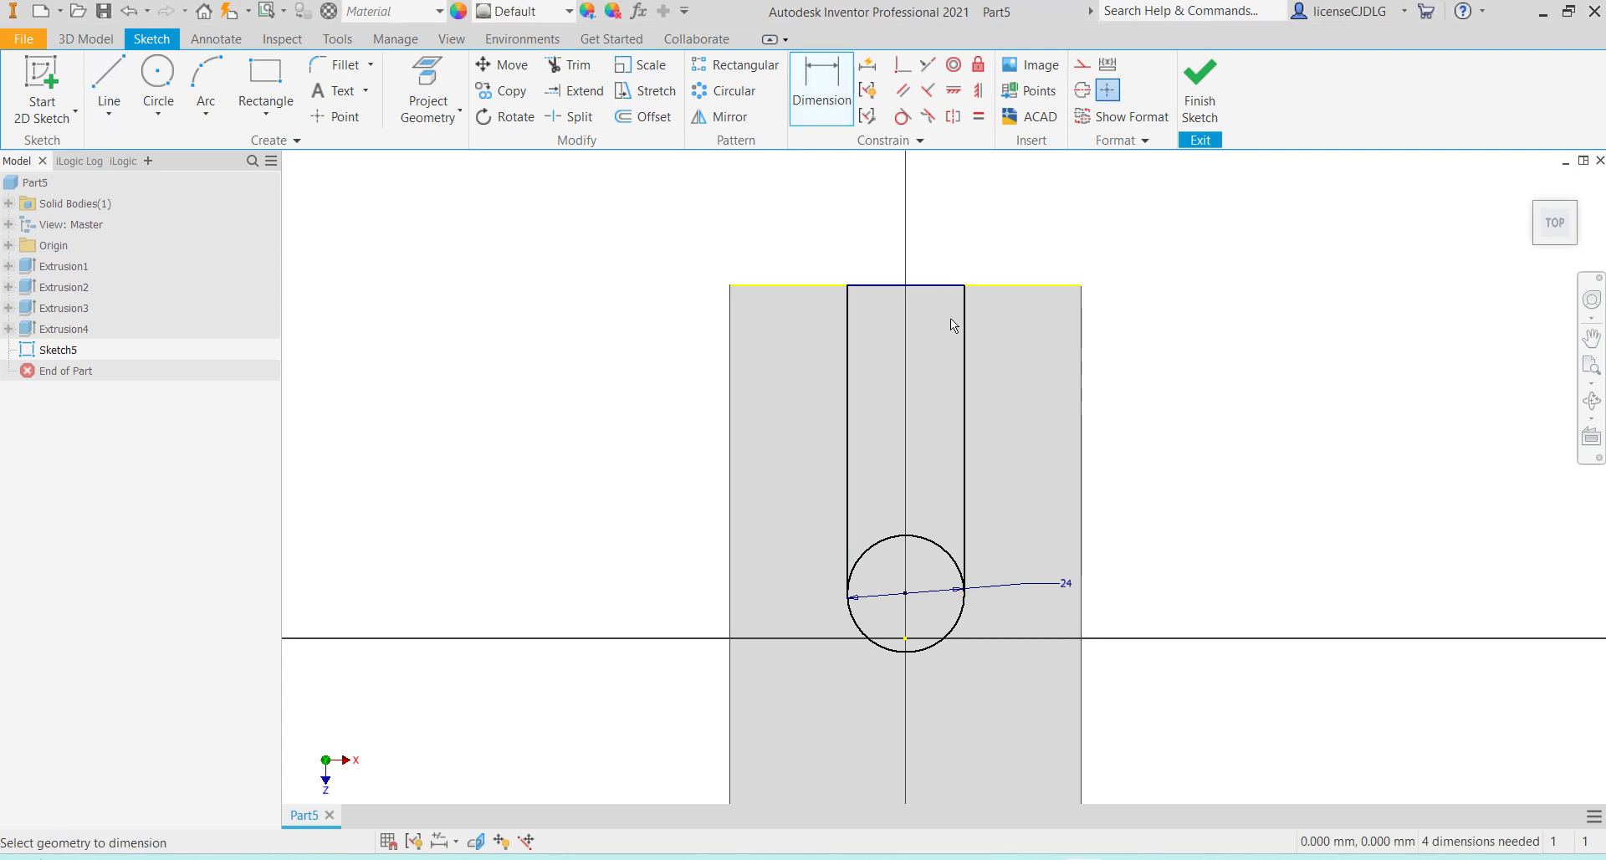
{"action": "left_click", "coordinate": [965, 386]}
{"action": "left_click", "coordinate": [1045, 433]}
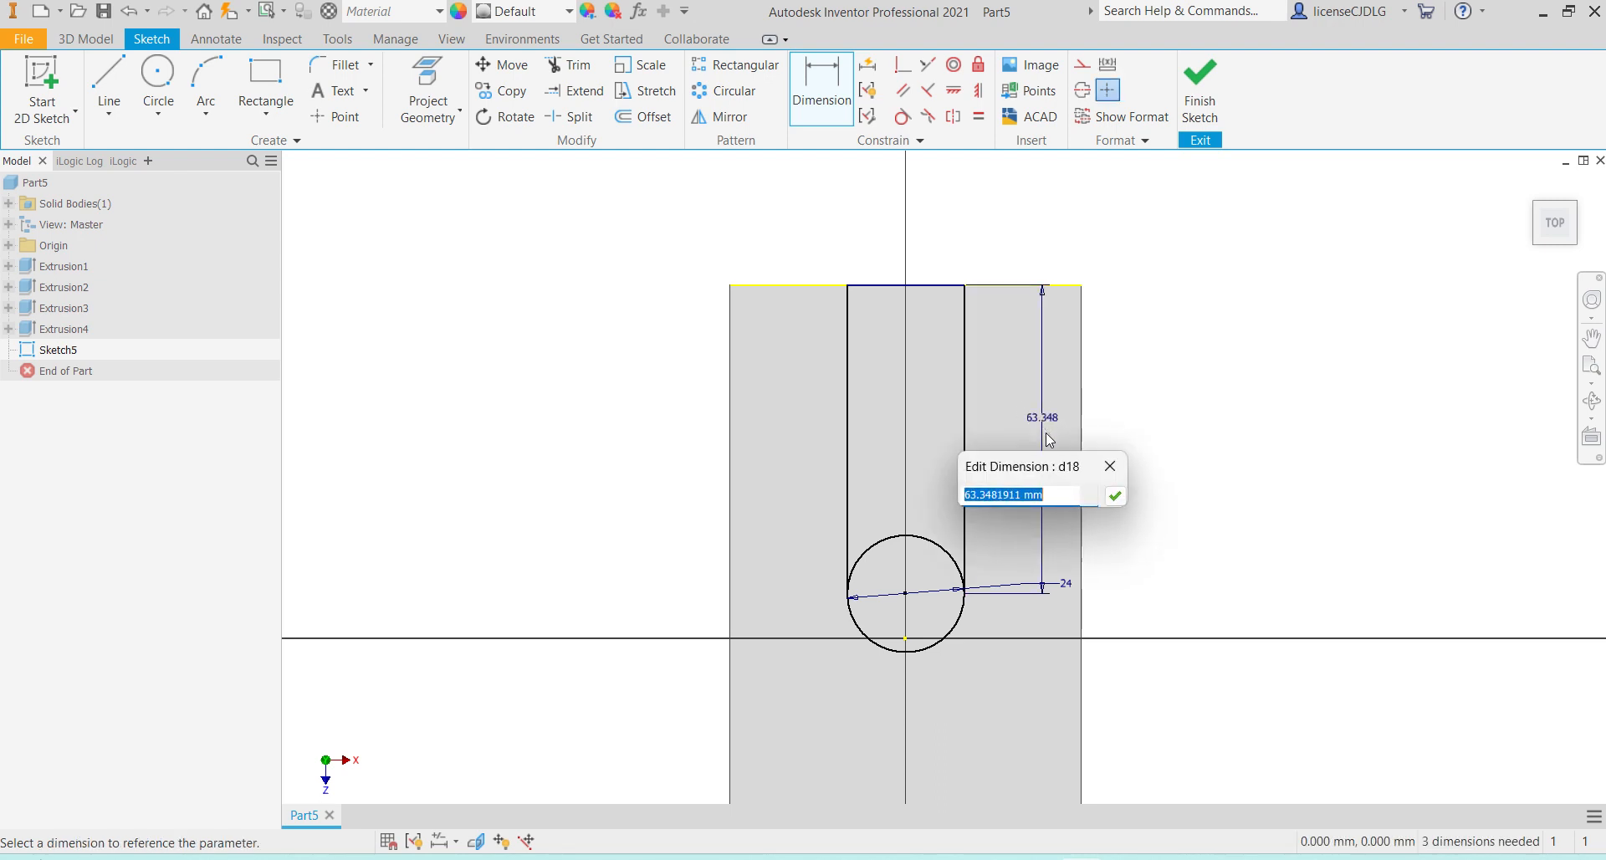
{"action": "type", "text": "50"}
{"action": "key", "text": "Return"}
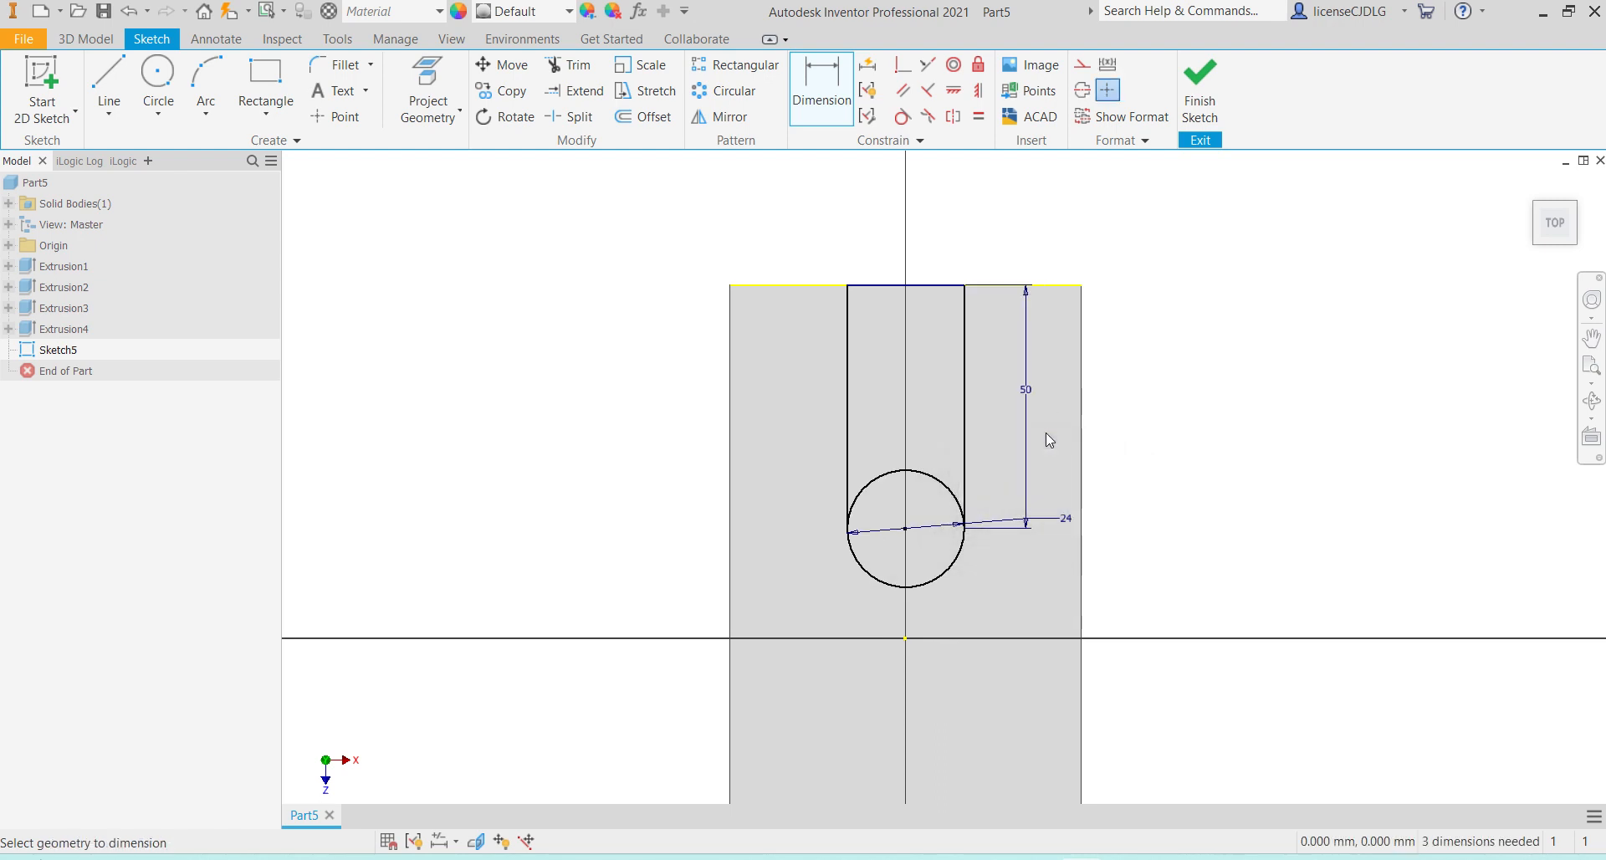
{"action": "key", "text": "Escape"}
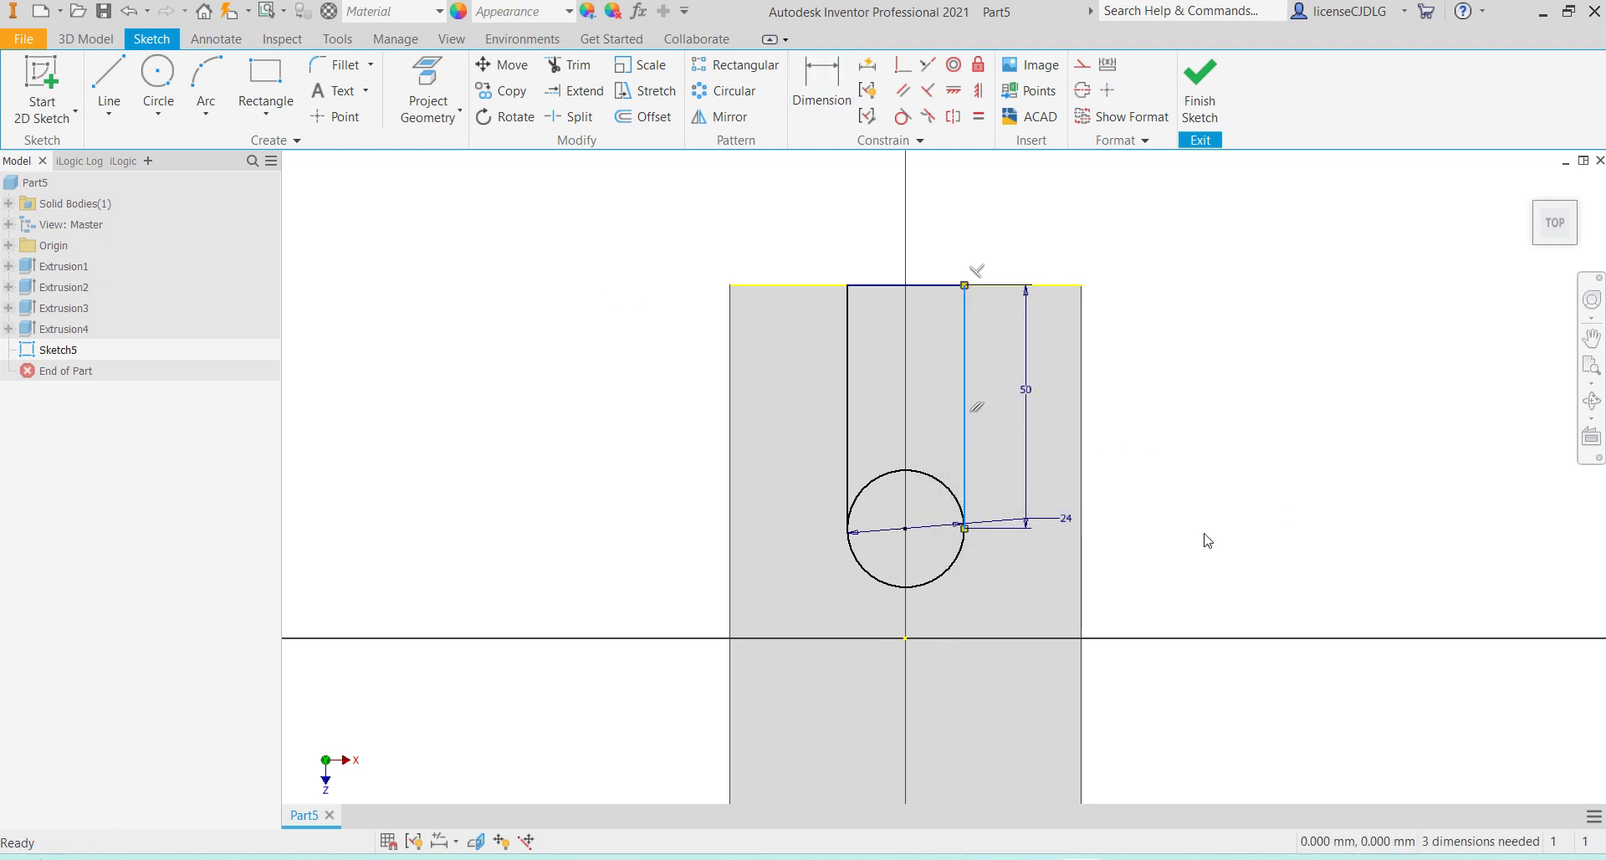
{"action": "left_click", "coordinate": [1229, 544]}
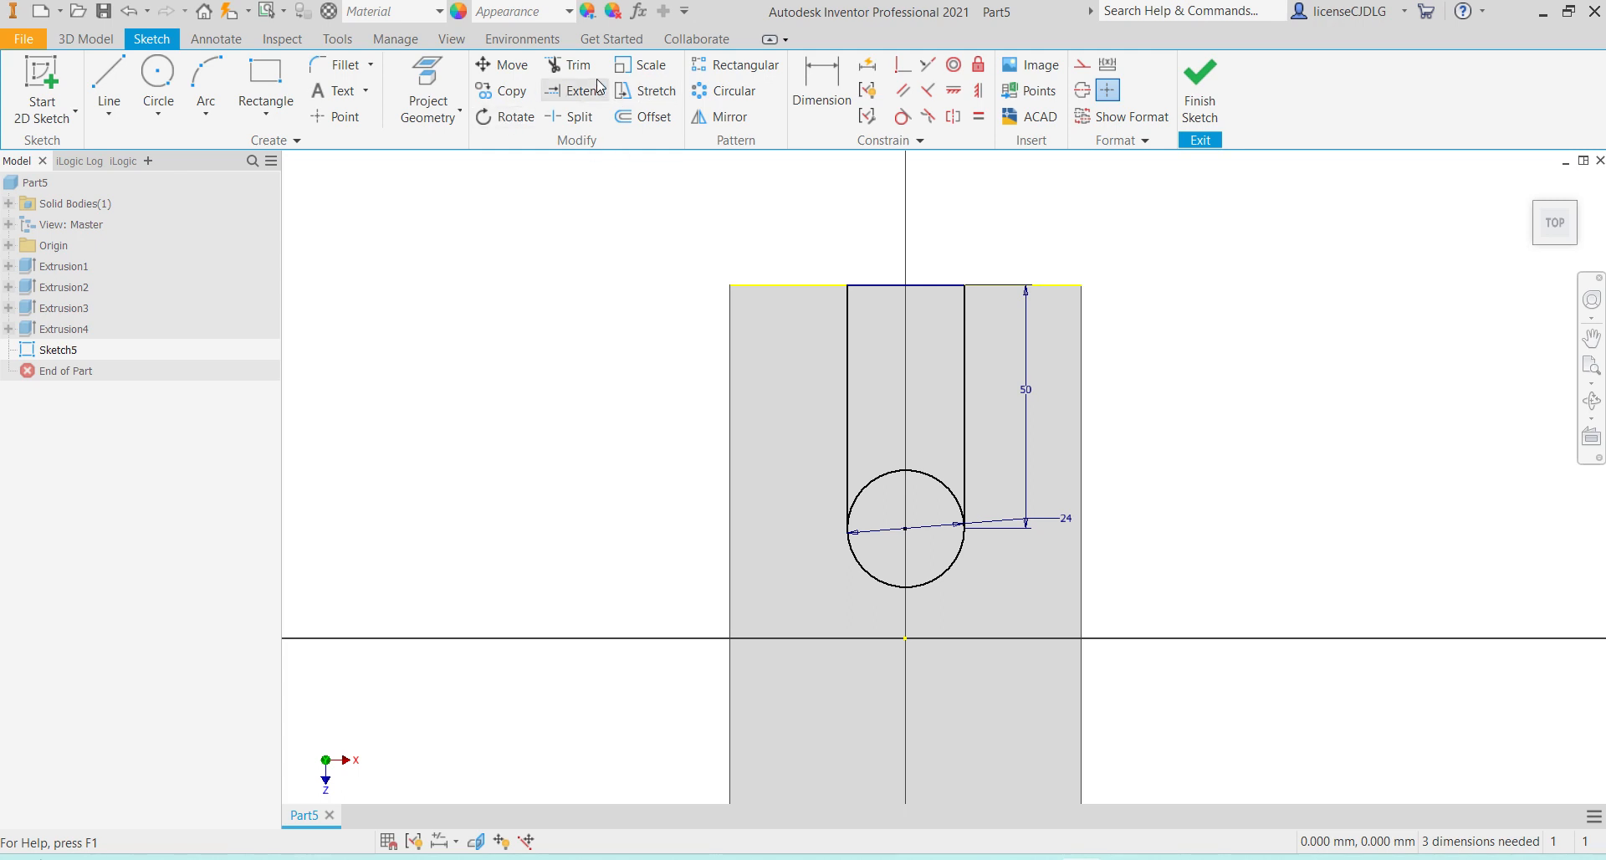
{"action": "left_click", "coordinate": [570, 66]}
{"action": "left_click", "coordinate": [894, 476]}
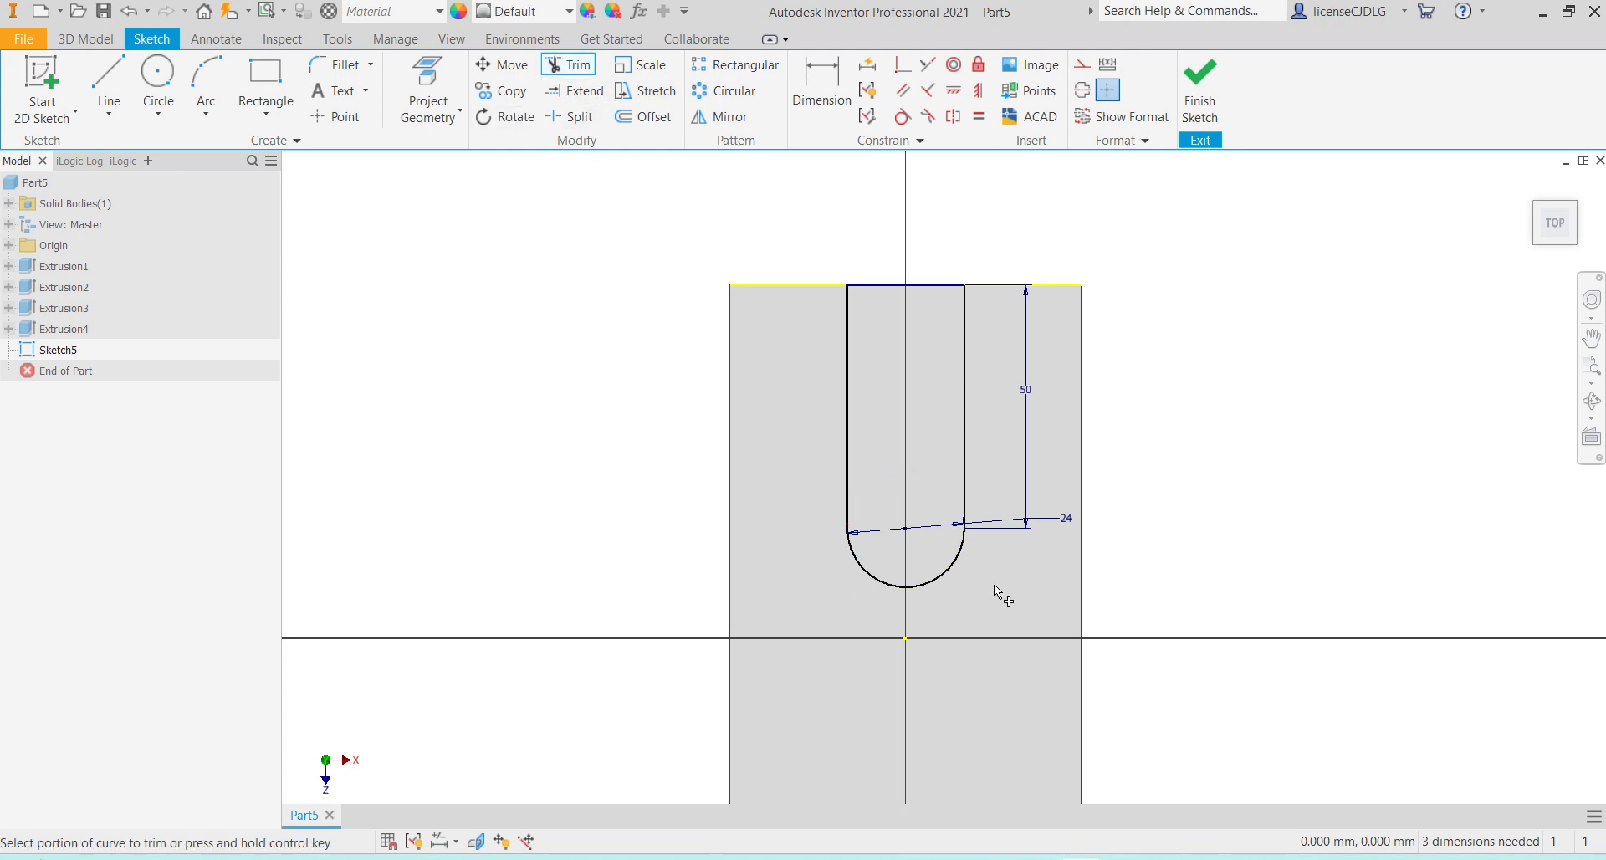
Dimension the slot's width as 24 mm and the distance from its side line to the plate's side edge as 24 mm
{"action": "left_click", "coordinate": [822, 88]}
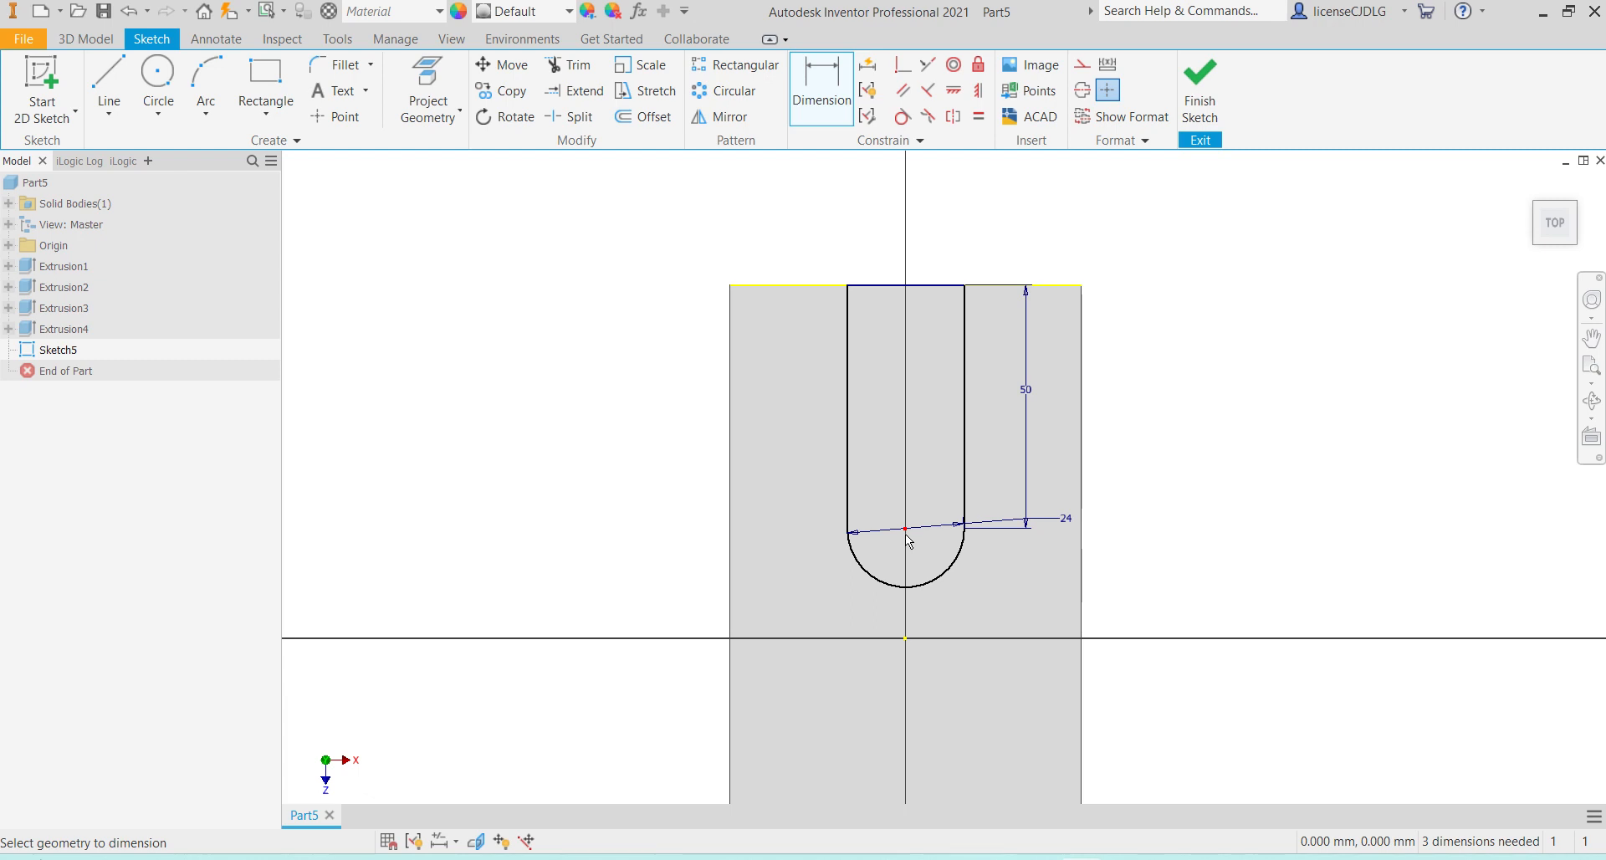
{"action": "left_click", "coordinate": [847, 351]}
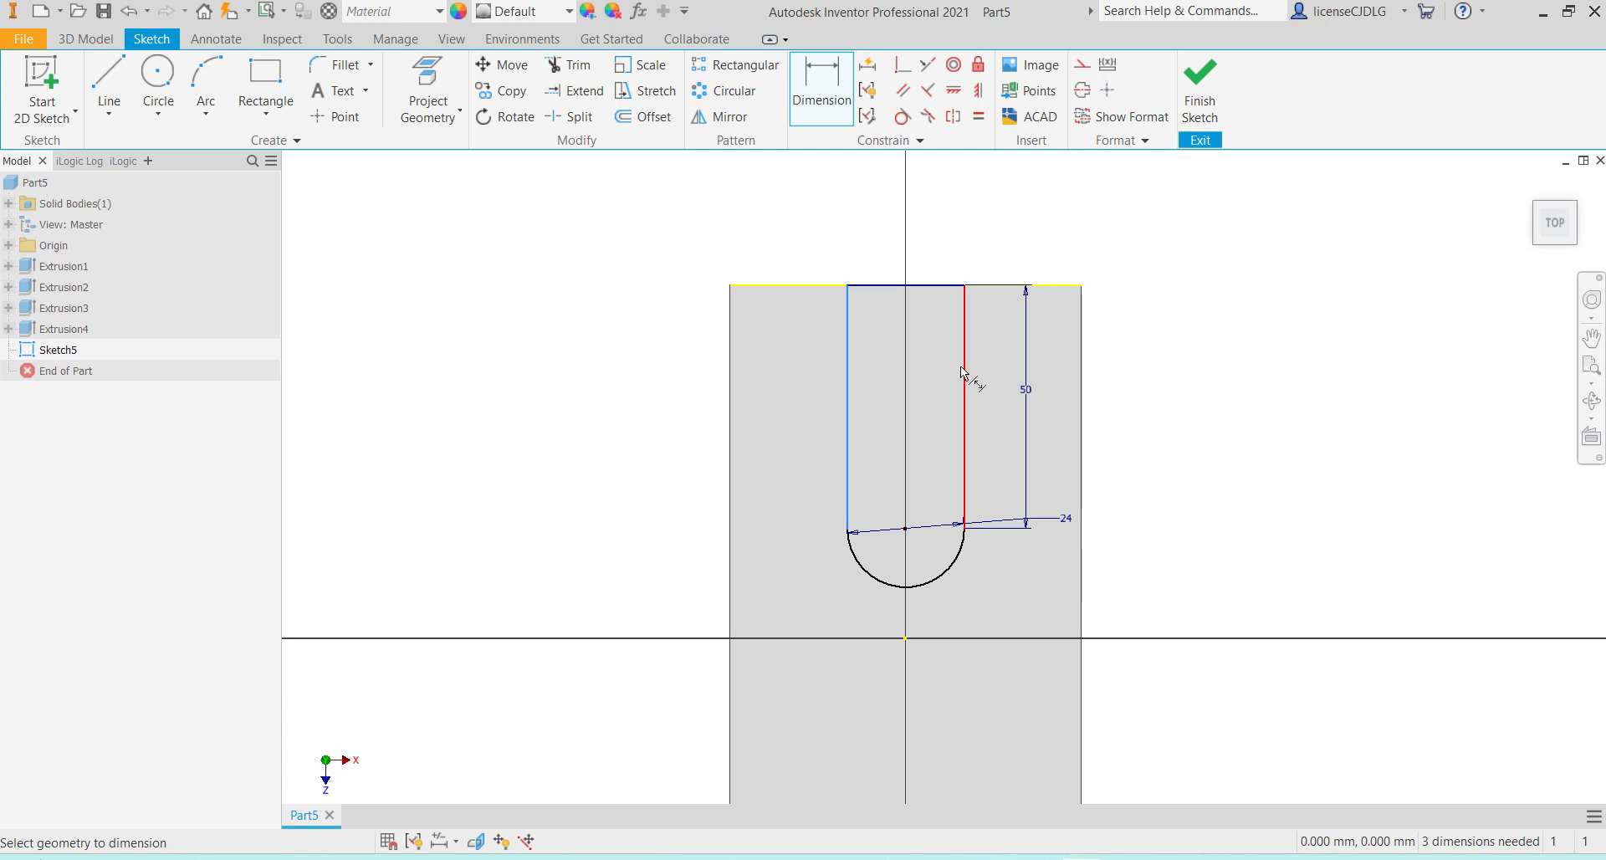
{"action": "left_click", "coordinate": [964, 359]}
{"action": "left_click", "coordinate": [913, 244]}
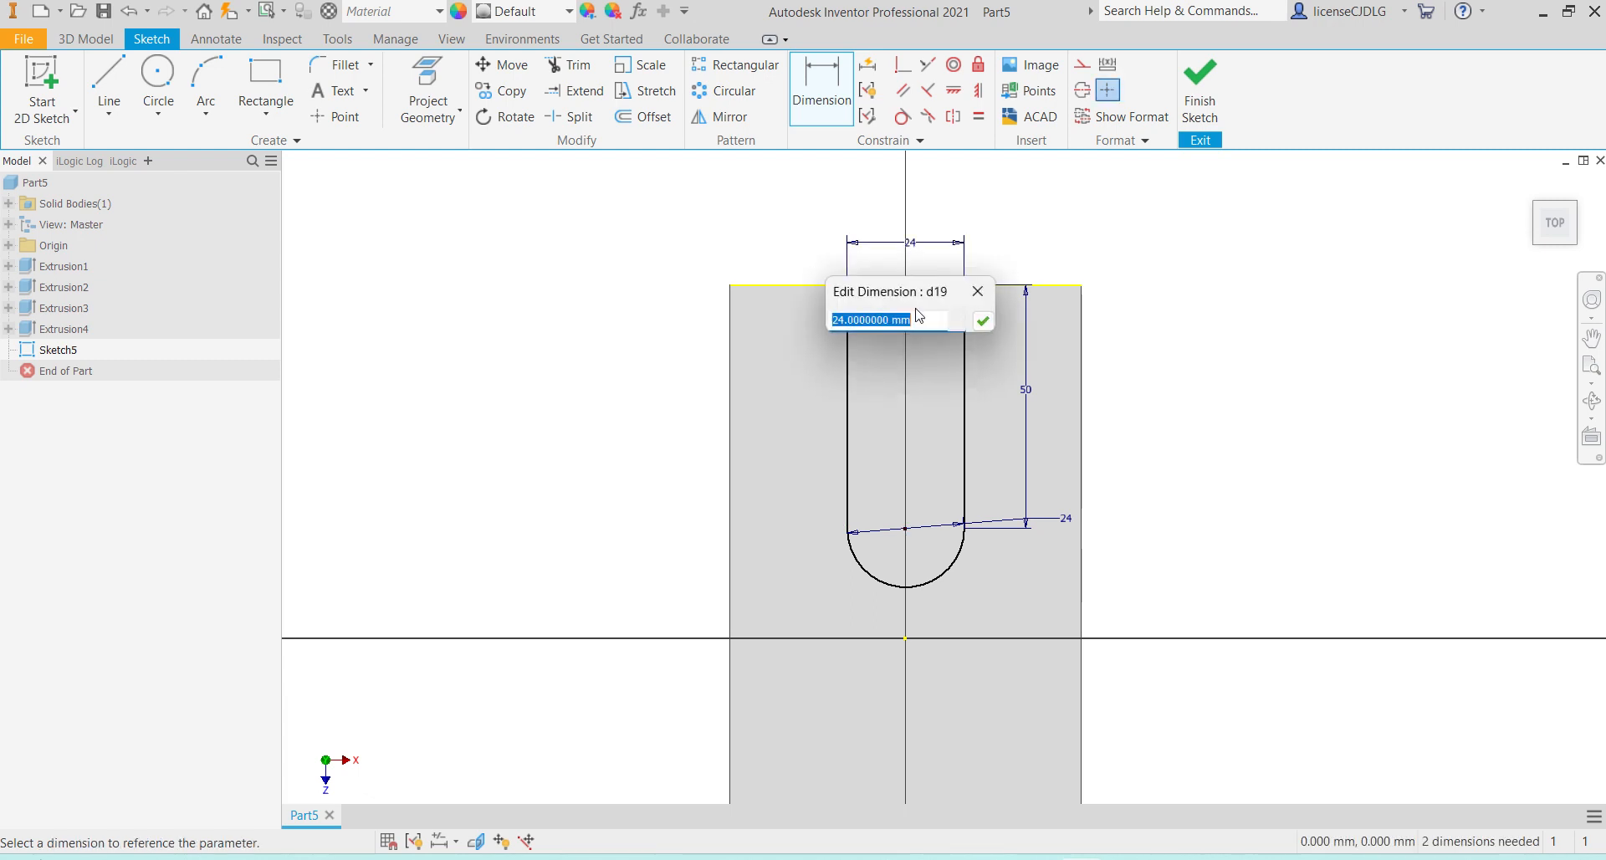
{"action": "left_click", "coordinate": [983, 321]}
{"action": "left_click", "coordinate": [966, 334]}
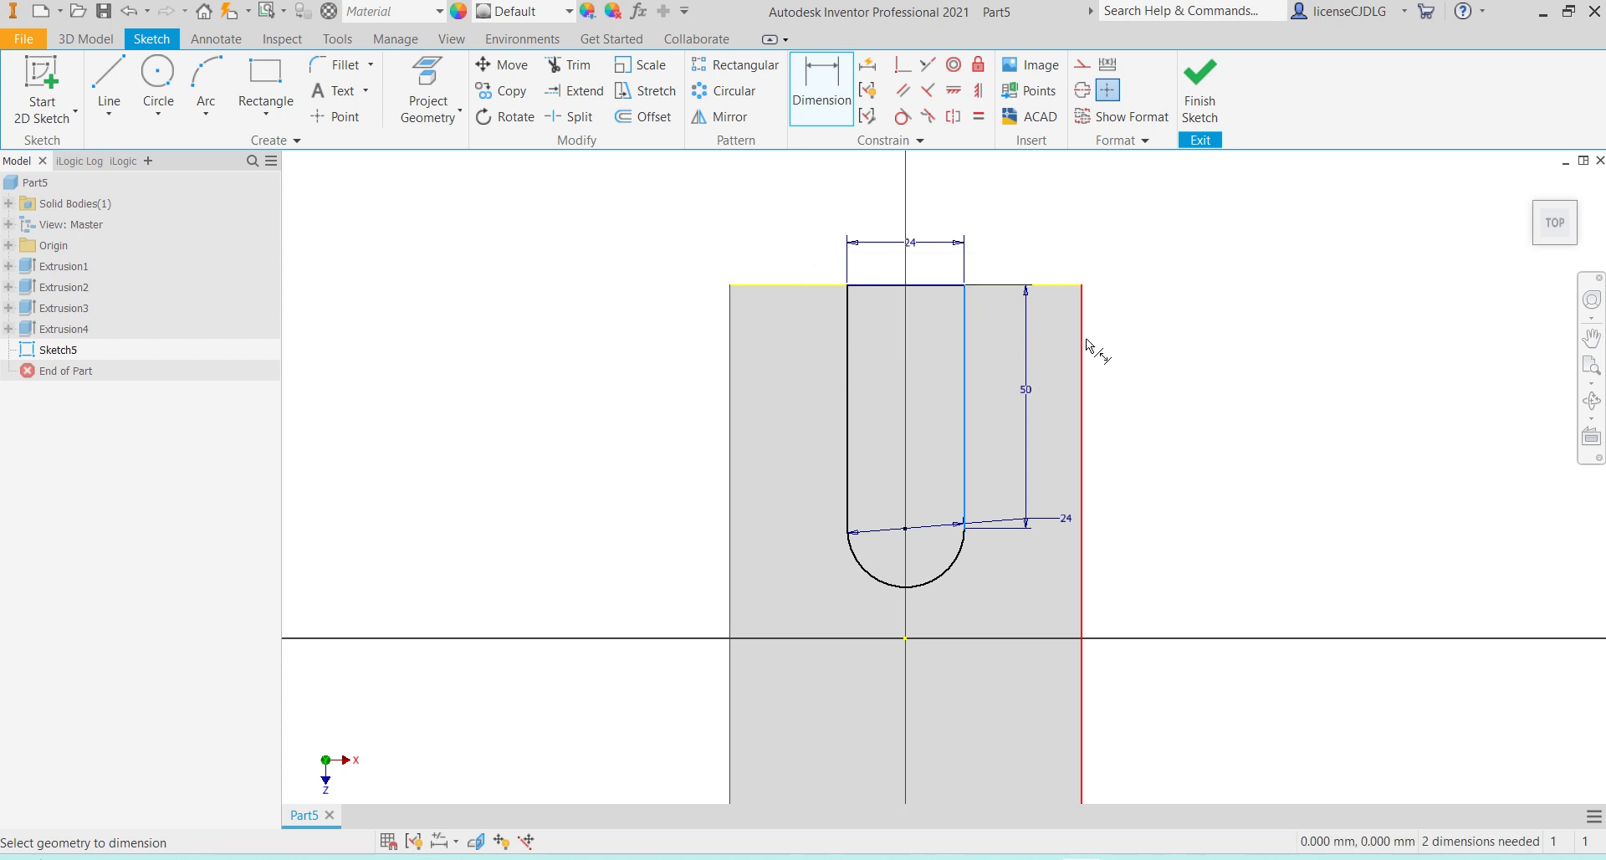
{"action": "left_click", "coordinate": [1082, 355]}
{"action": "left_click", "coordinate": [1031, 249]}
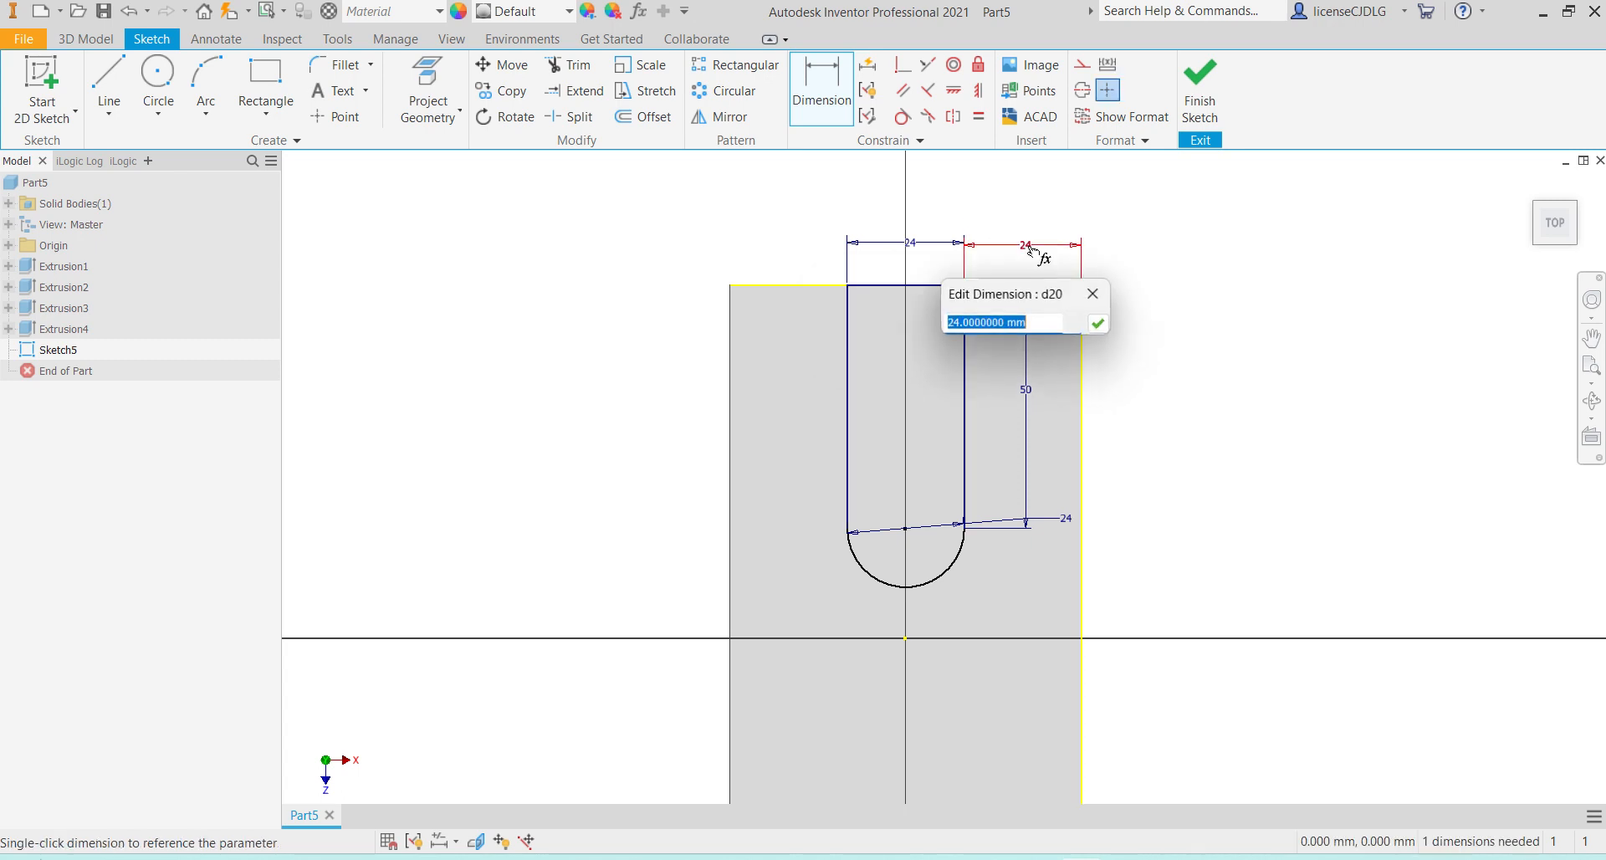
{"action": "left_click", "coordinate": [1098, 323]}
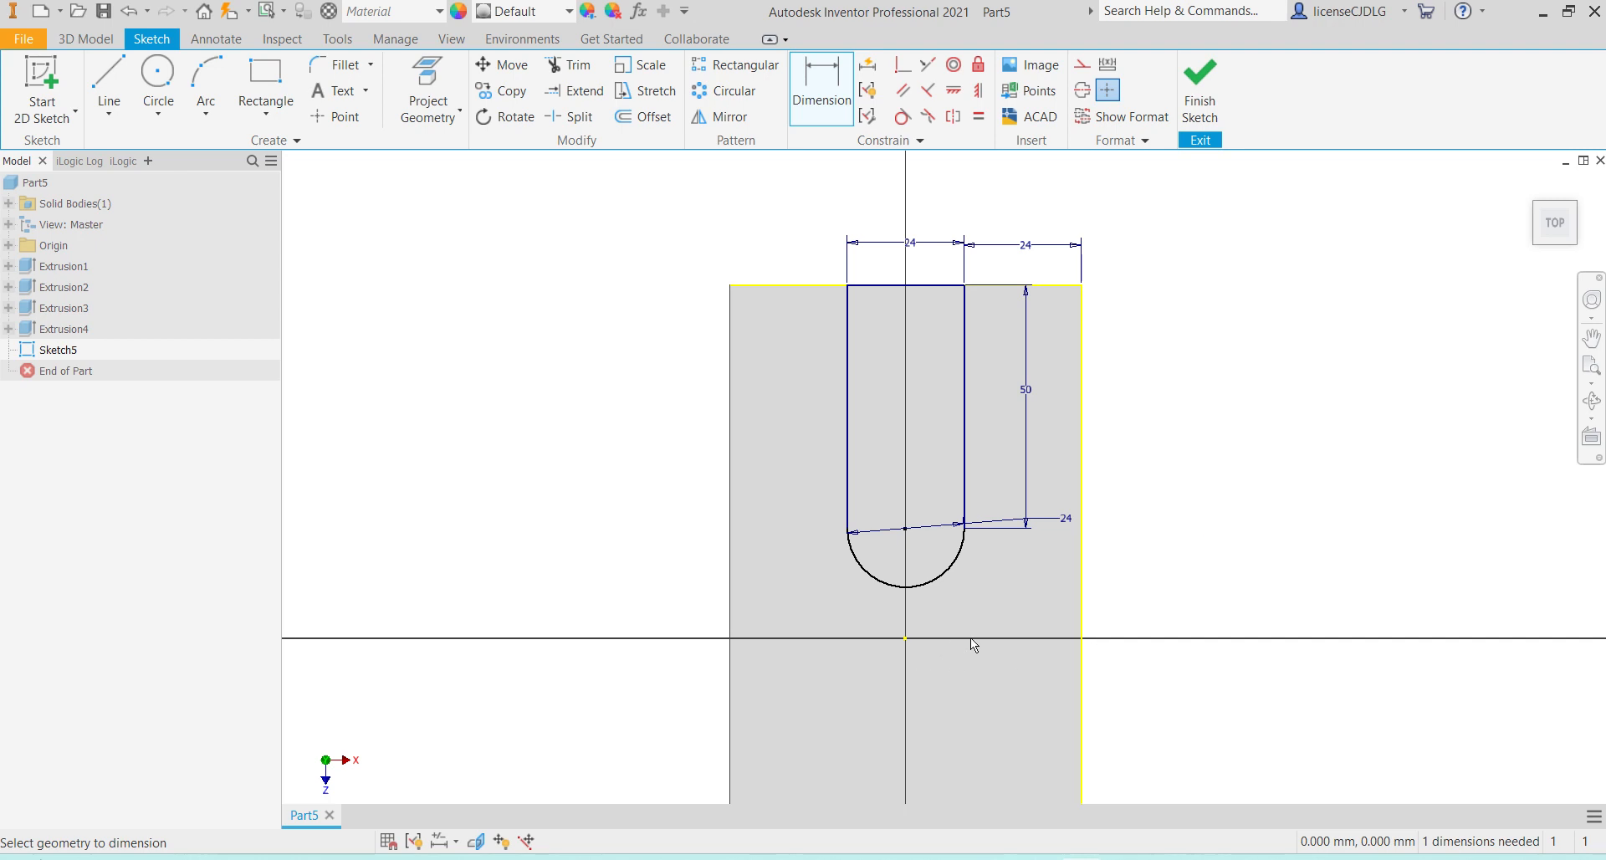
{"action": "key", "text": "Escape"}
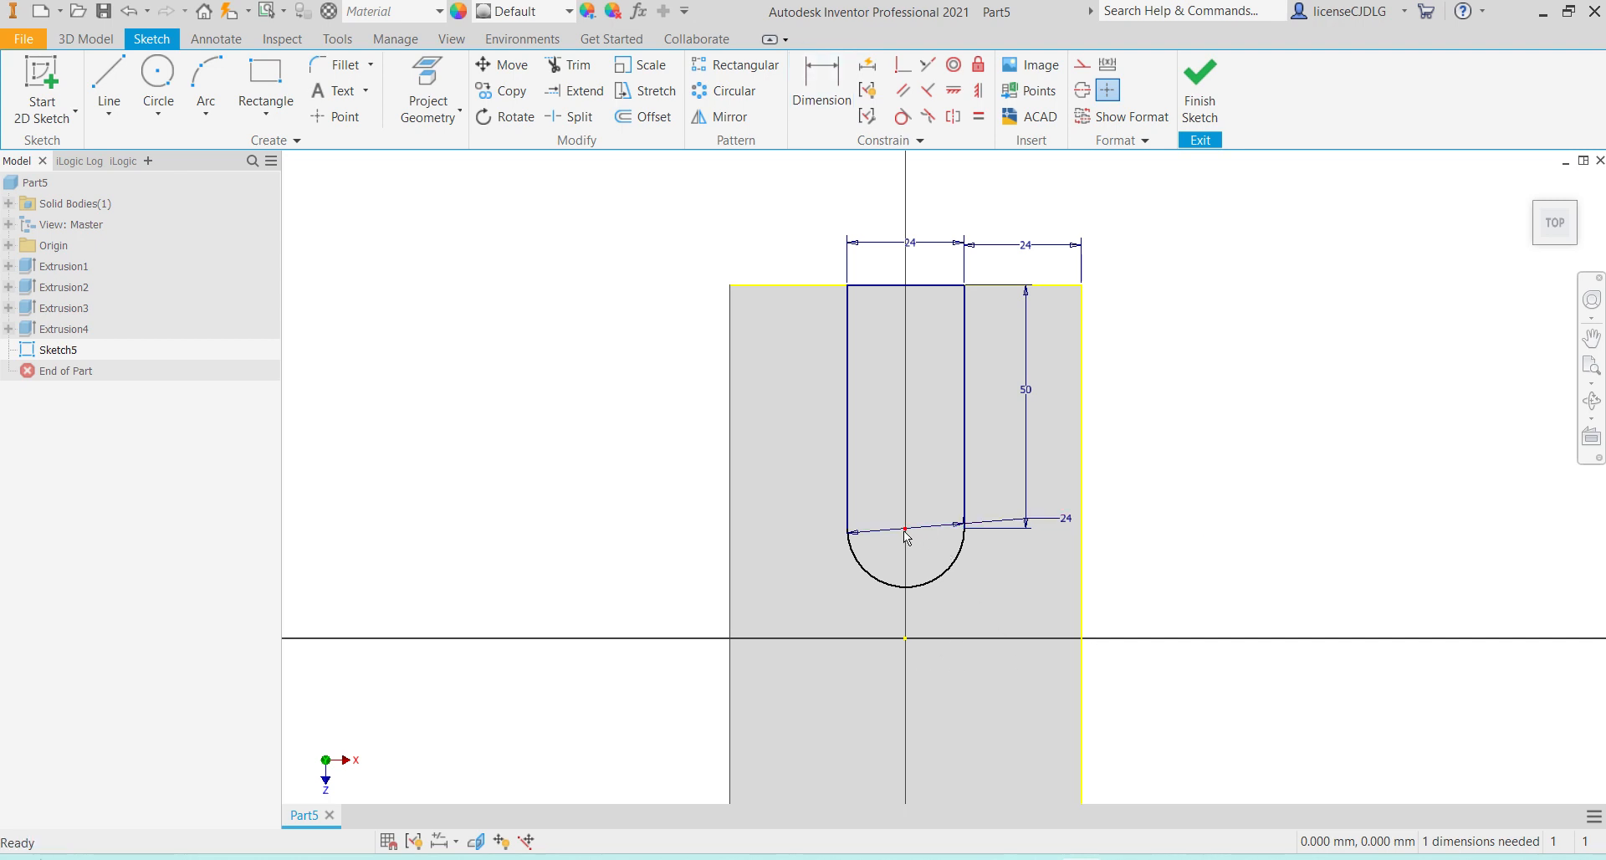
Apply a vertical constraint between the slot arc's centre and the sketch origin point
{"action": "left_click", "coordinate": [906, 529]}
{"action": "left_click", "coordinate": [905, 638]}
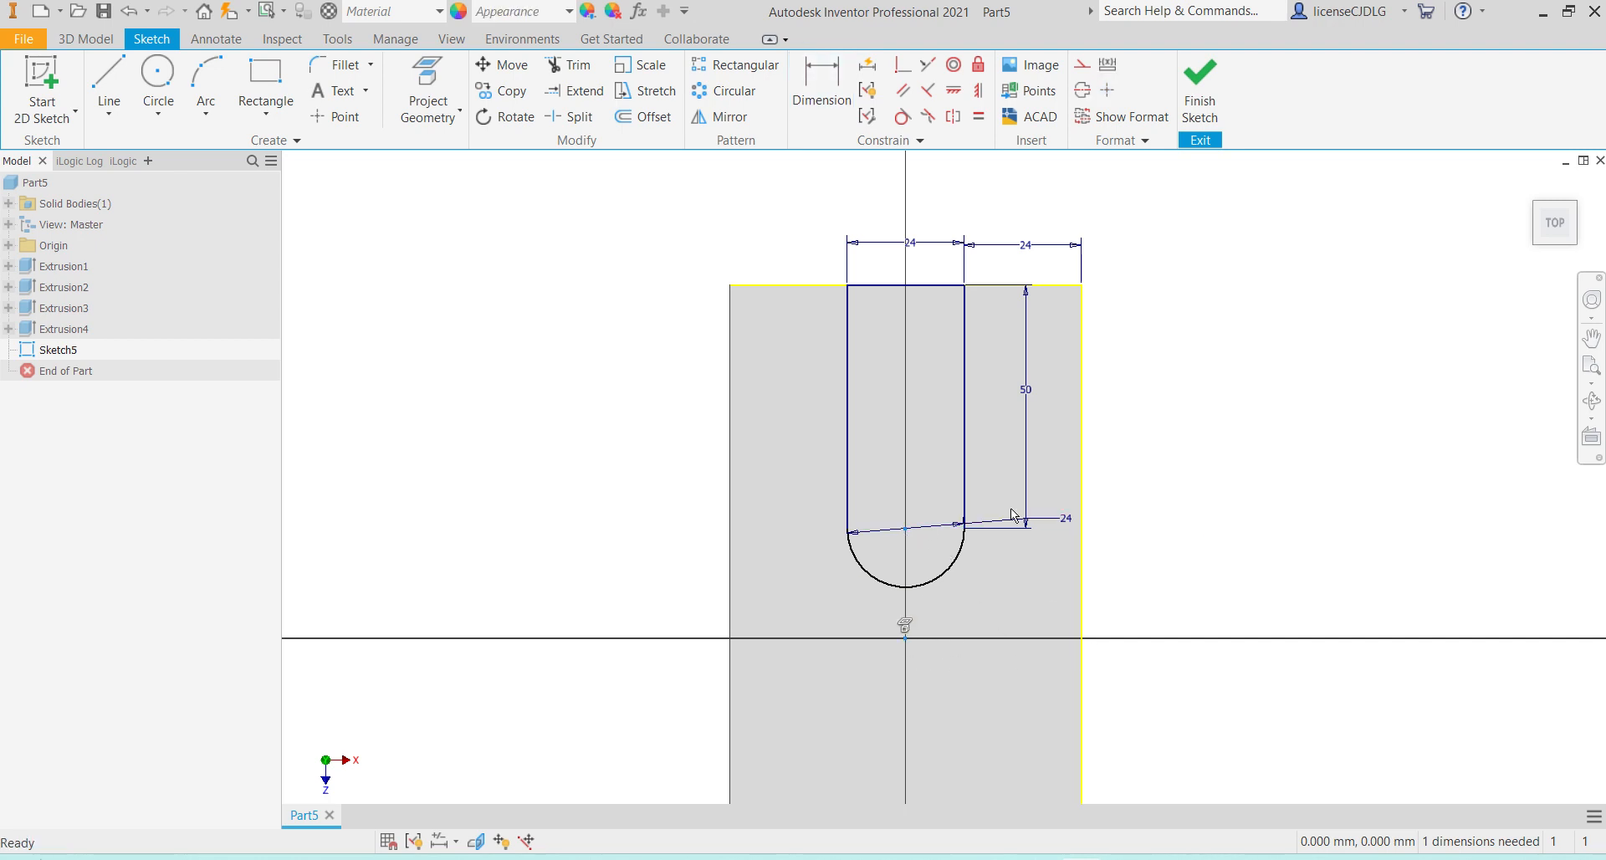
{"action": "left_click", "coordinate": [979, 92]}
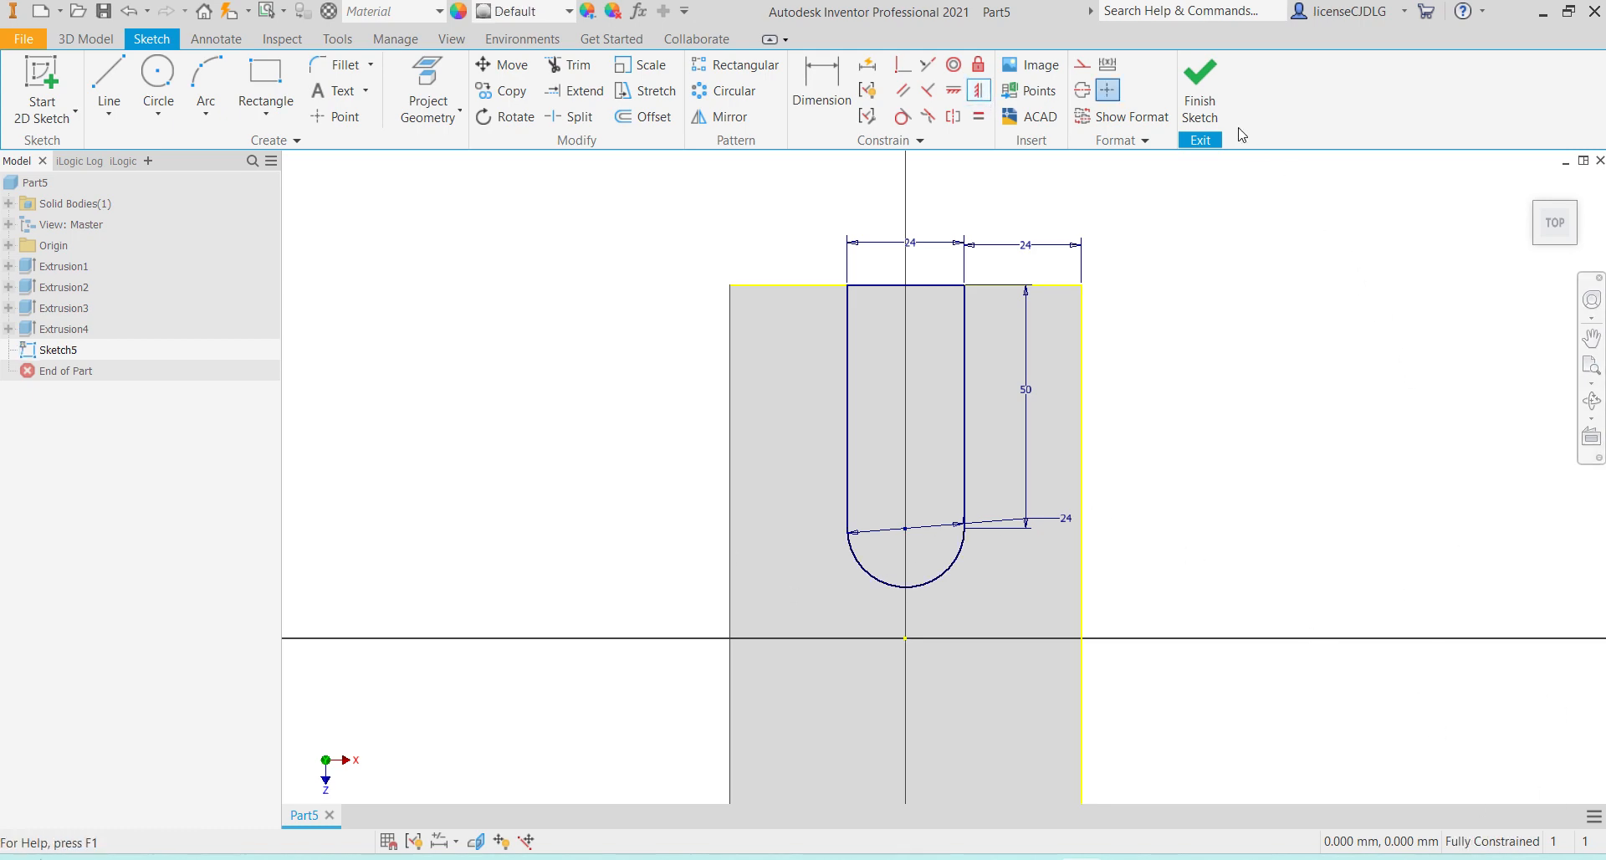
Finish the sketch and extrude the slot profile downward as a cut through the entire base plate
{"action": "left_click", "coordinate": [1200, 92]}
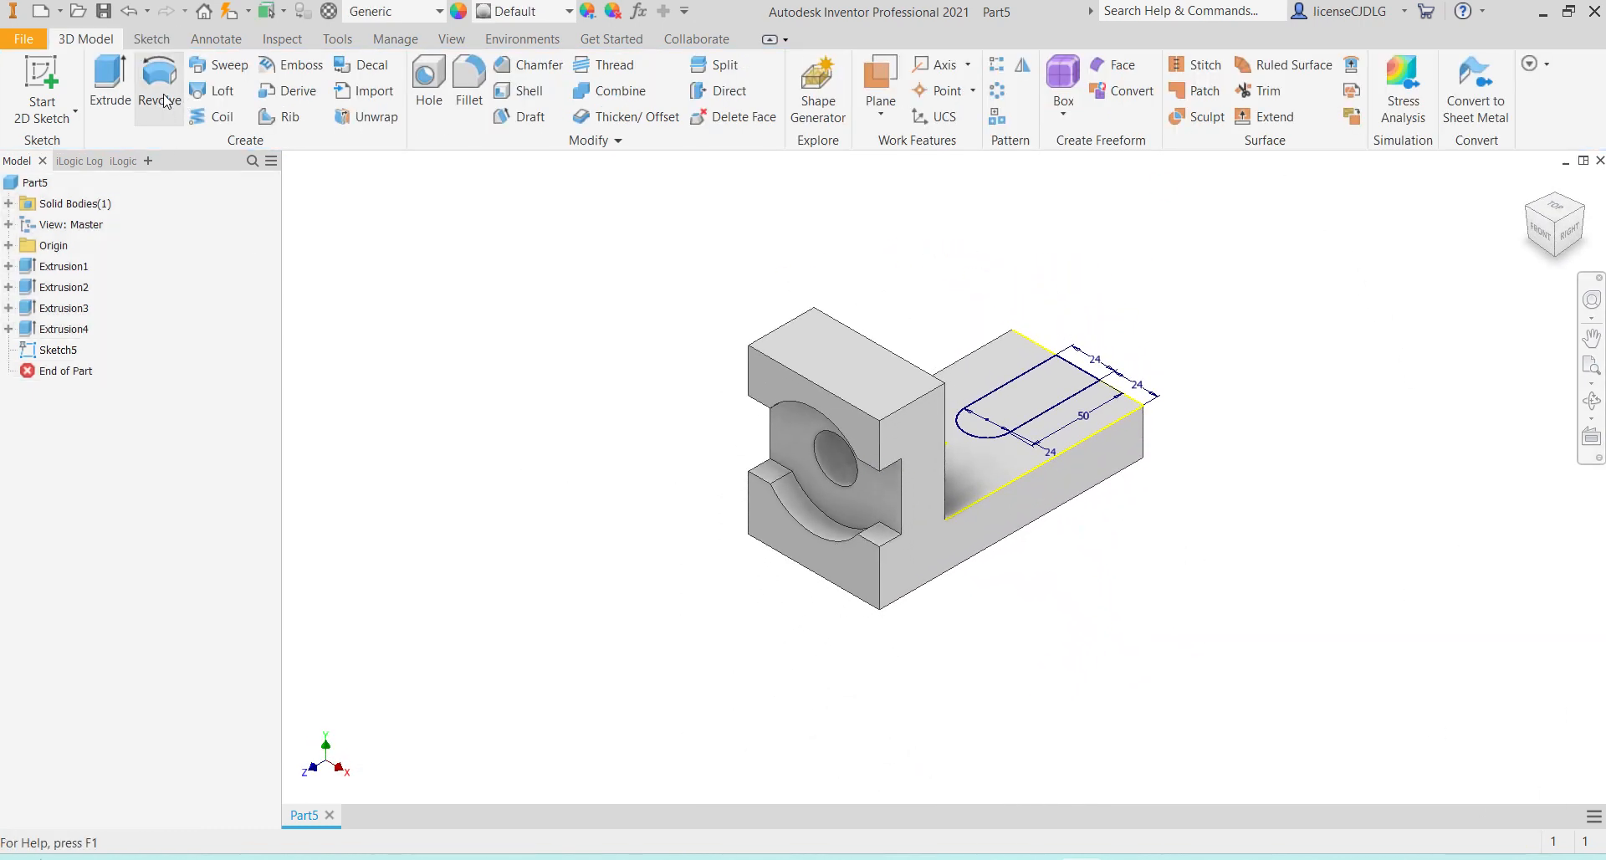
{"action": "left_click", "coordinate": [129, 96]}
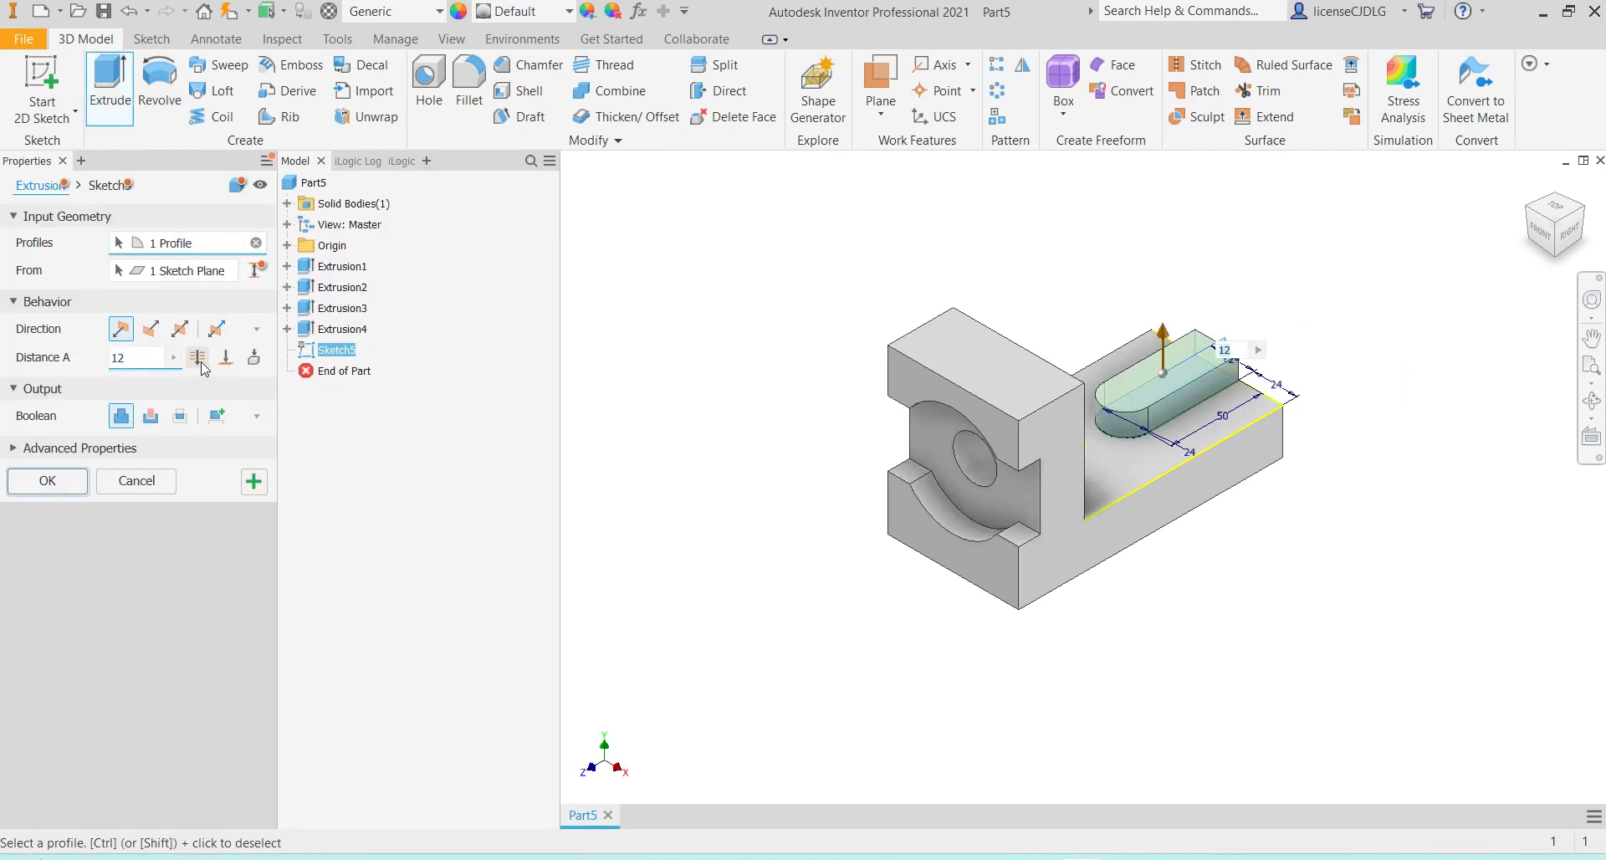
{"action": "left_click", "coordinate": [154, 331]}
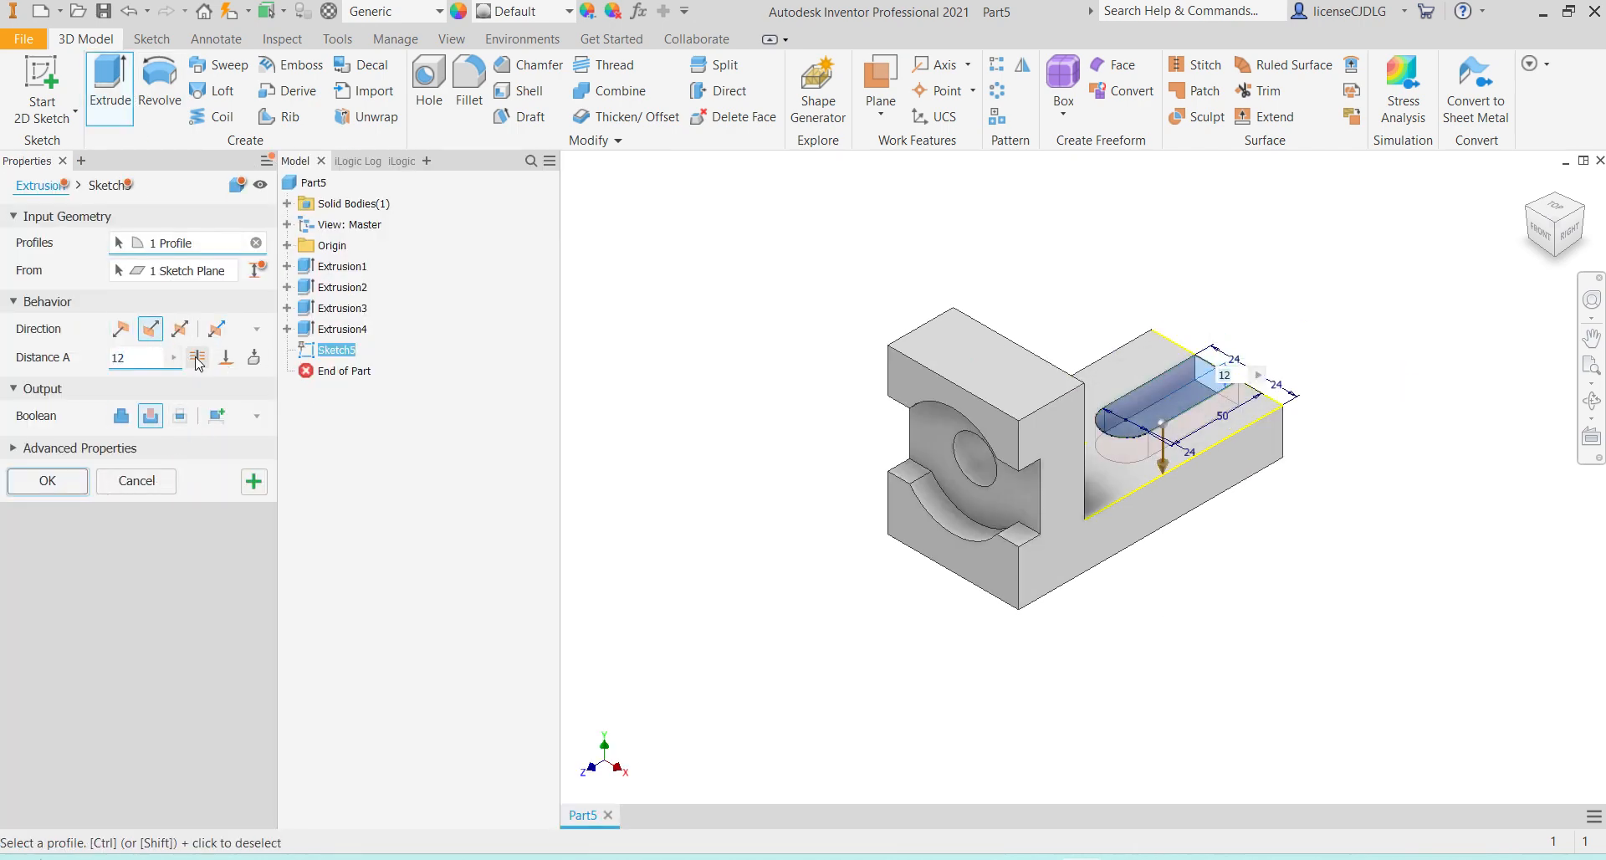
{"action": "left_click", "coordinate": [48, 481]}
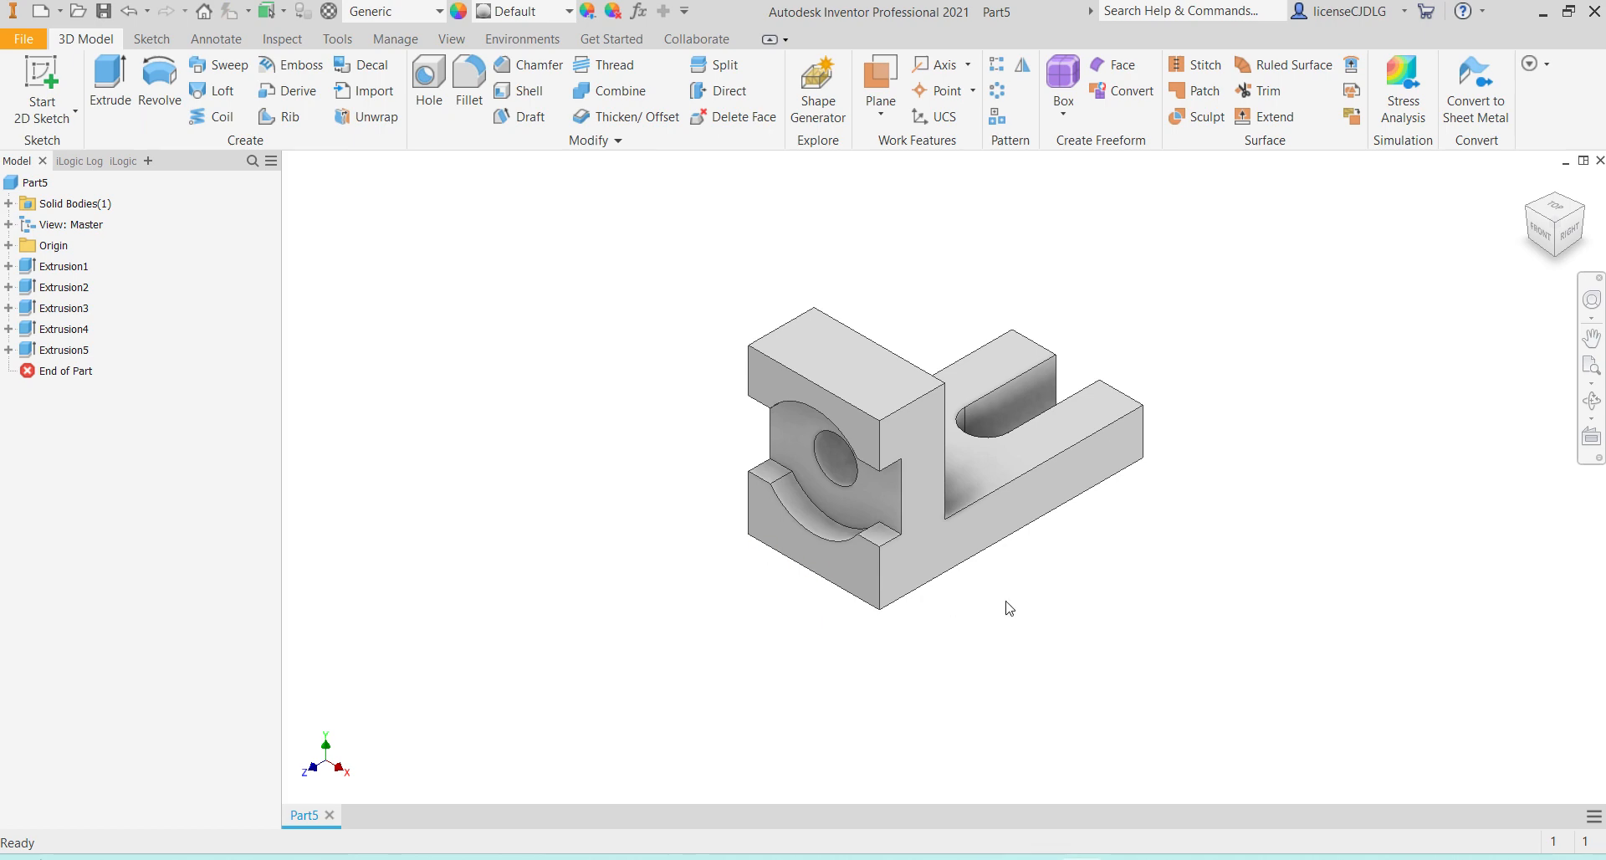
Check the bottom recess in the ex A.JPG drawing and start a new sketch on the bracket's long L-shaped side face
{"action": "middle_click_drag", "start_coordinate": [1121, 570], "coordinate": [1072, 527]}
{"action": "scroll", "coordinate": [1000, 438], "scroll_direction": "down", "scroll_amount": 6}
{"action": "scroll", "coordinate": [1017, 458], "scroll_direction": "up", "scroll_amount": 5}
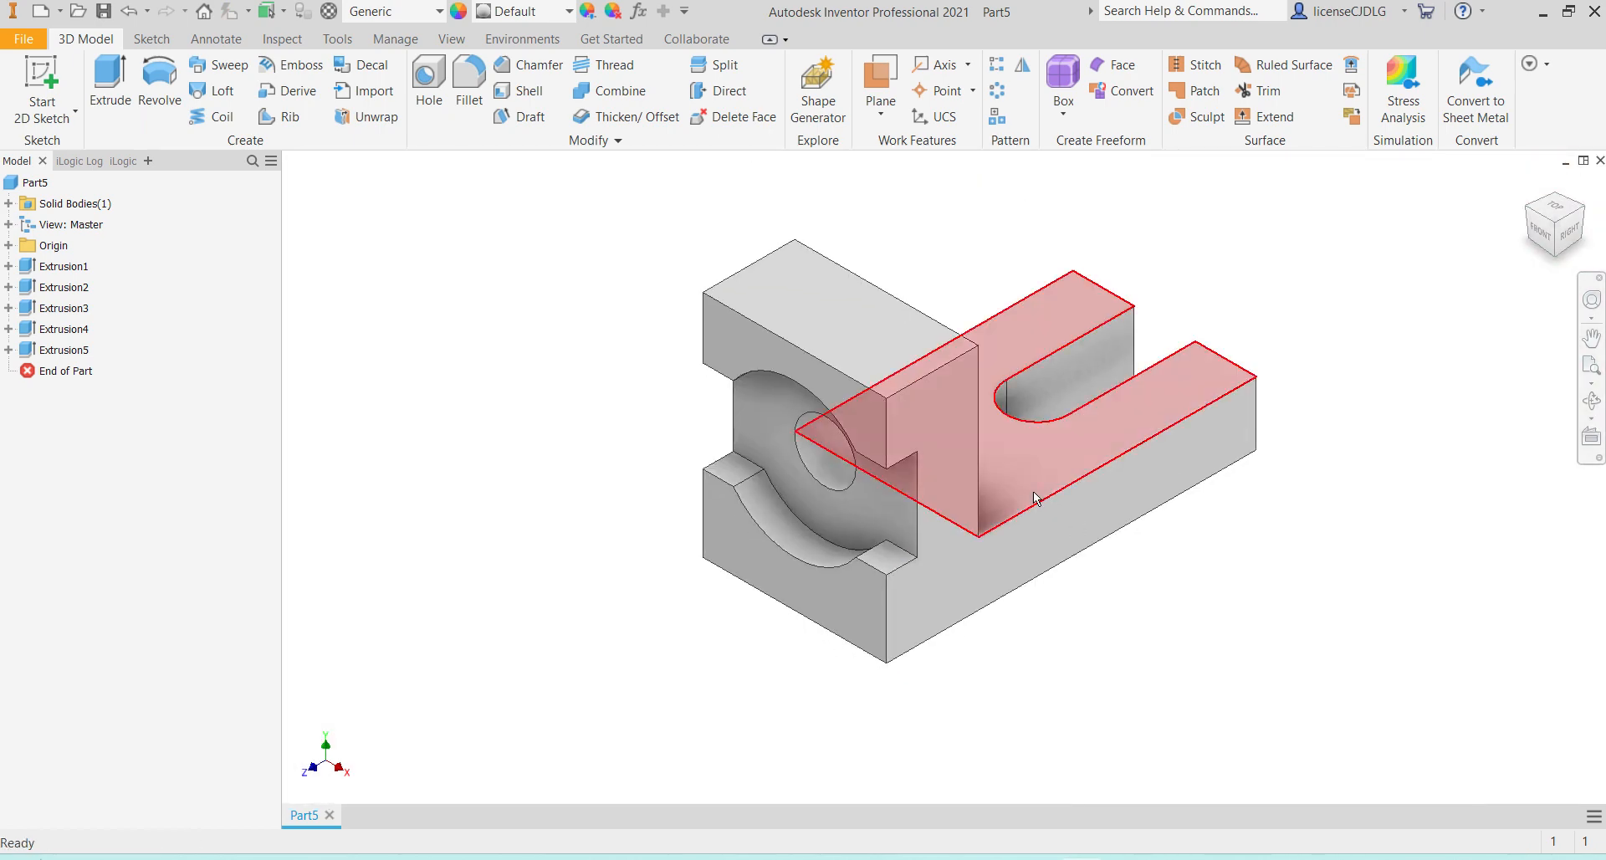
{"action": "middle_click_drag", "start_coordinate": [1157, 624], "coordinate": [840, 639]}
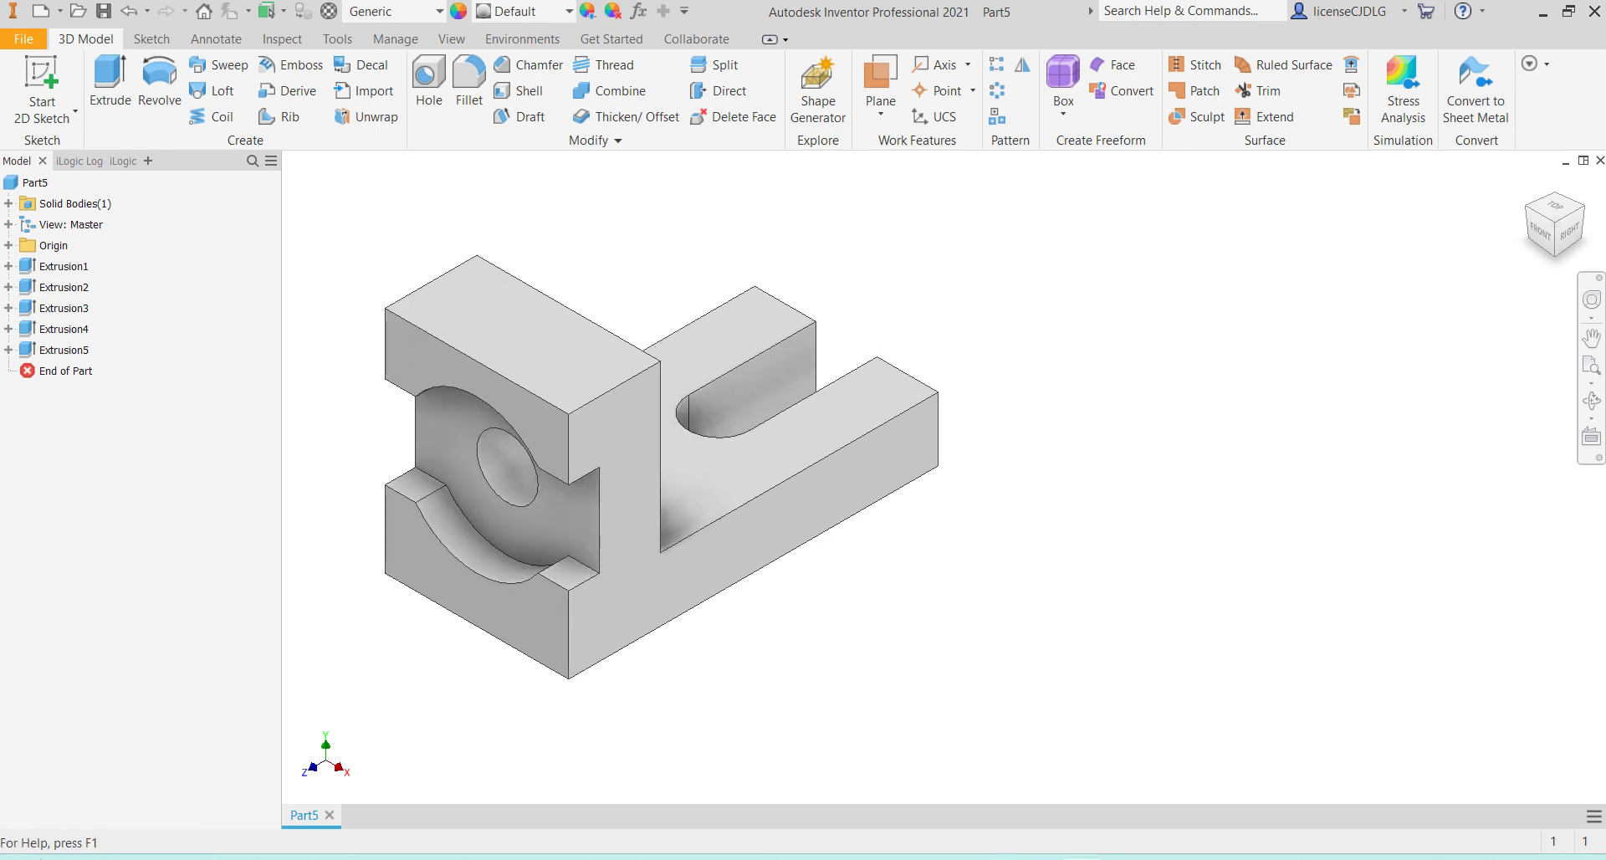
{"action": "left_click", "coordinate": [1194, 859]}
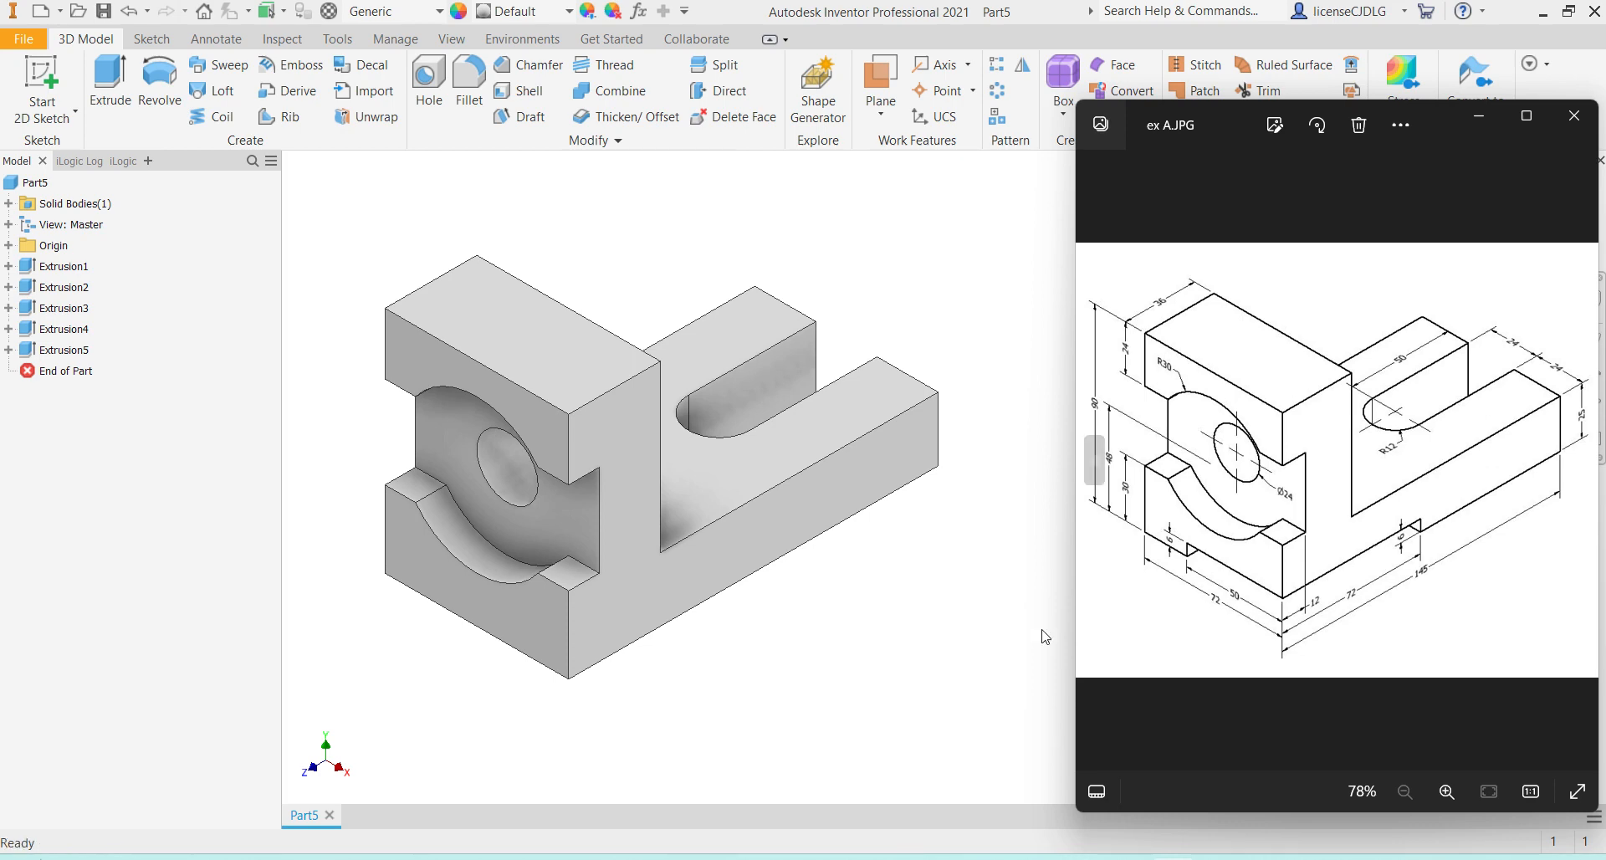
{"action": "left_click", "coordinate": [614, 629]}
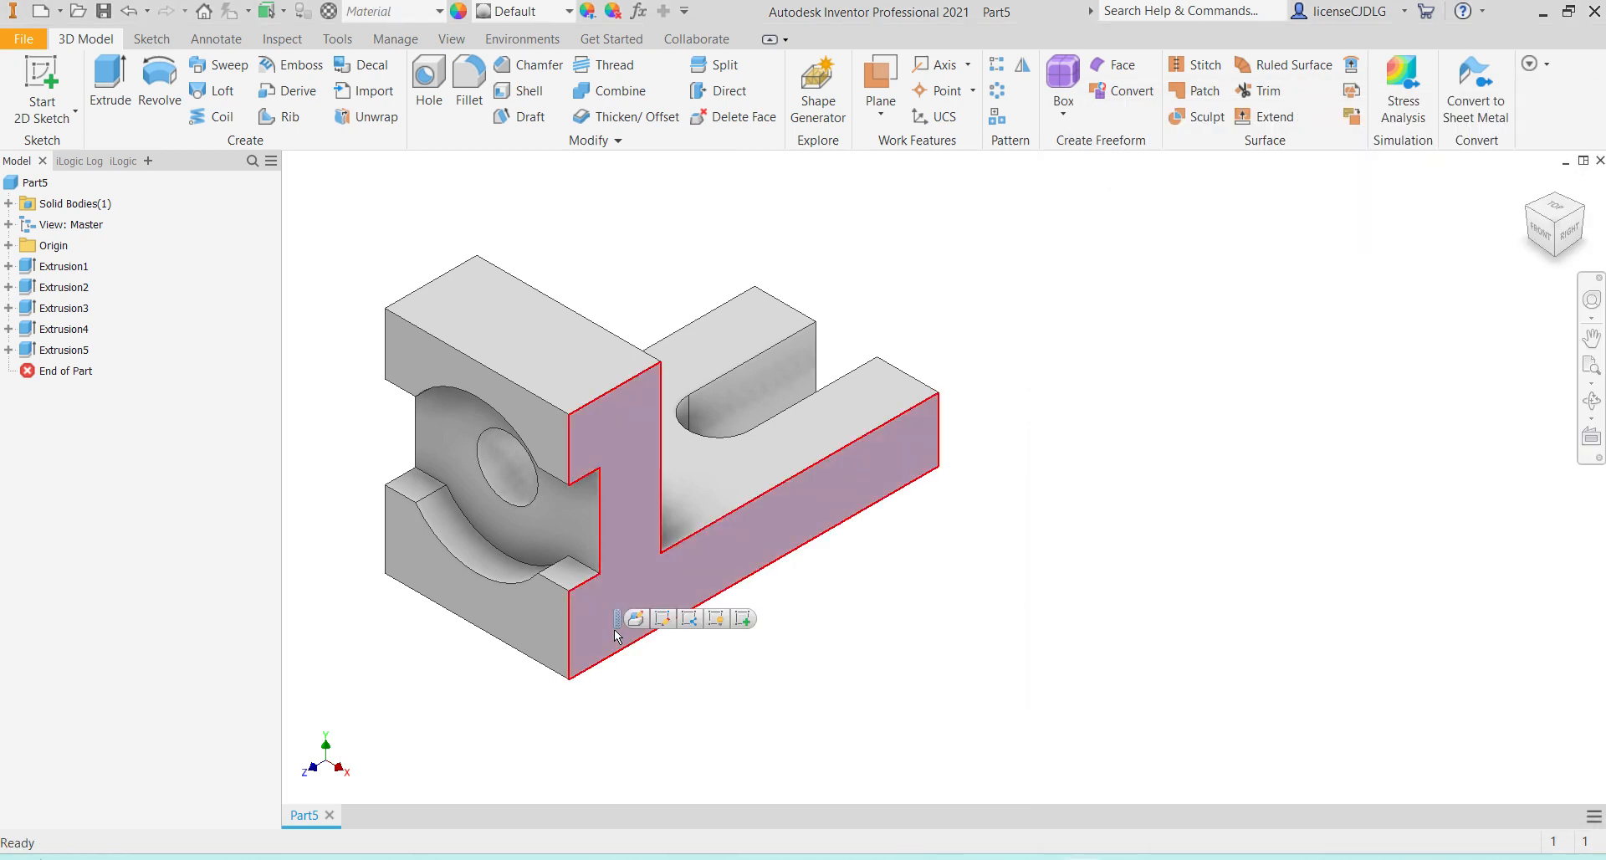
{"action": "left_click", "coordinate": [749, 626]}
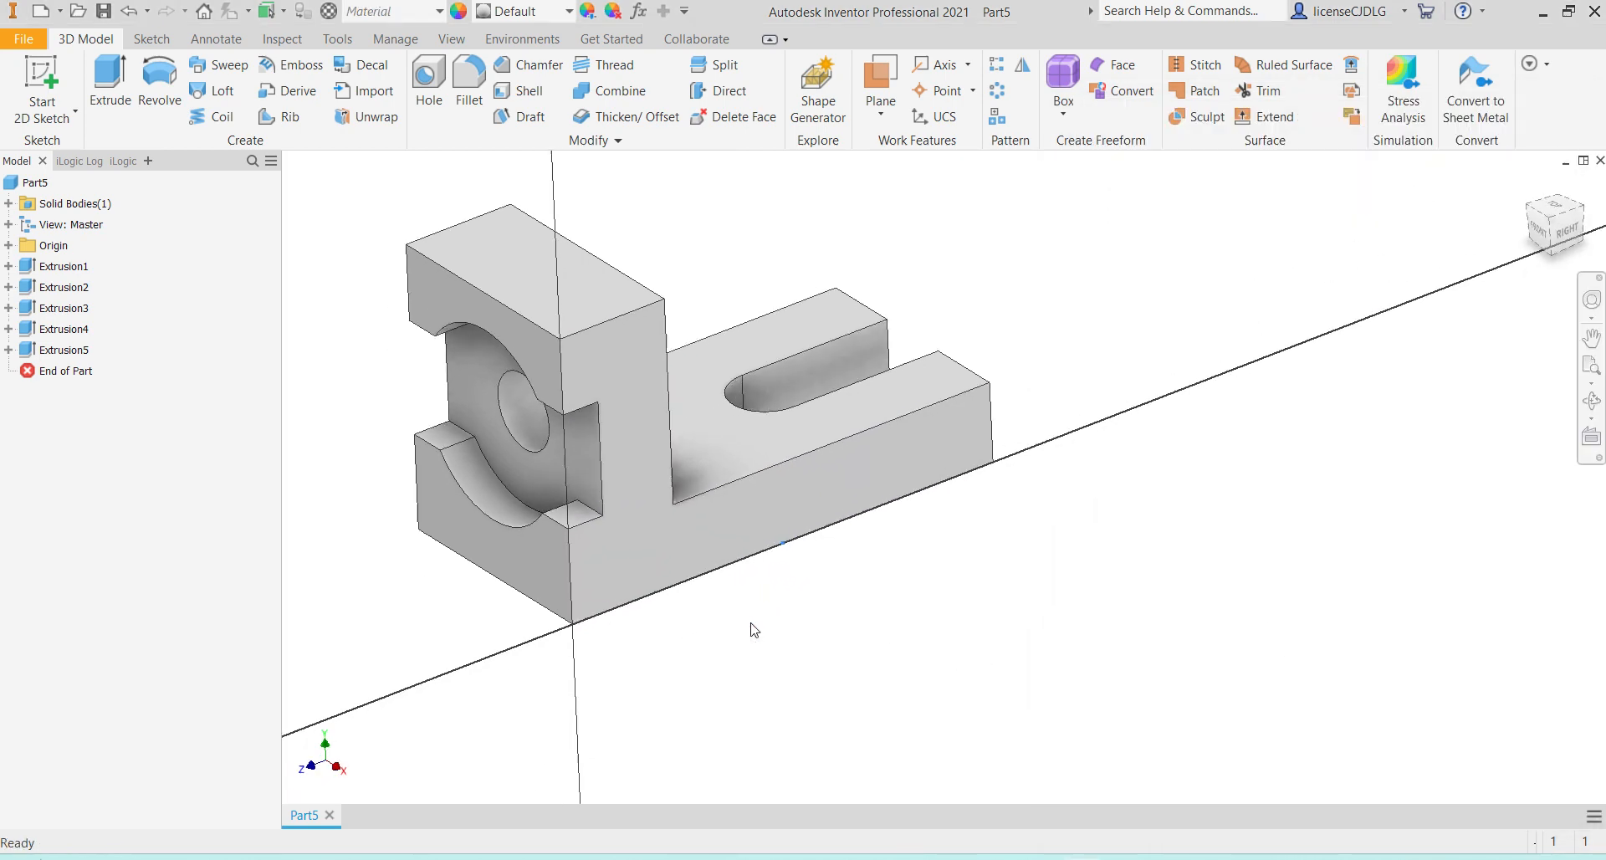
{"action": "scroll", "coordinate": [958, 336], "scroll_direction": "down", "scroll_amount": 3}
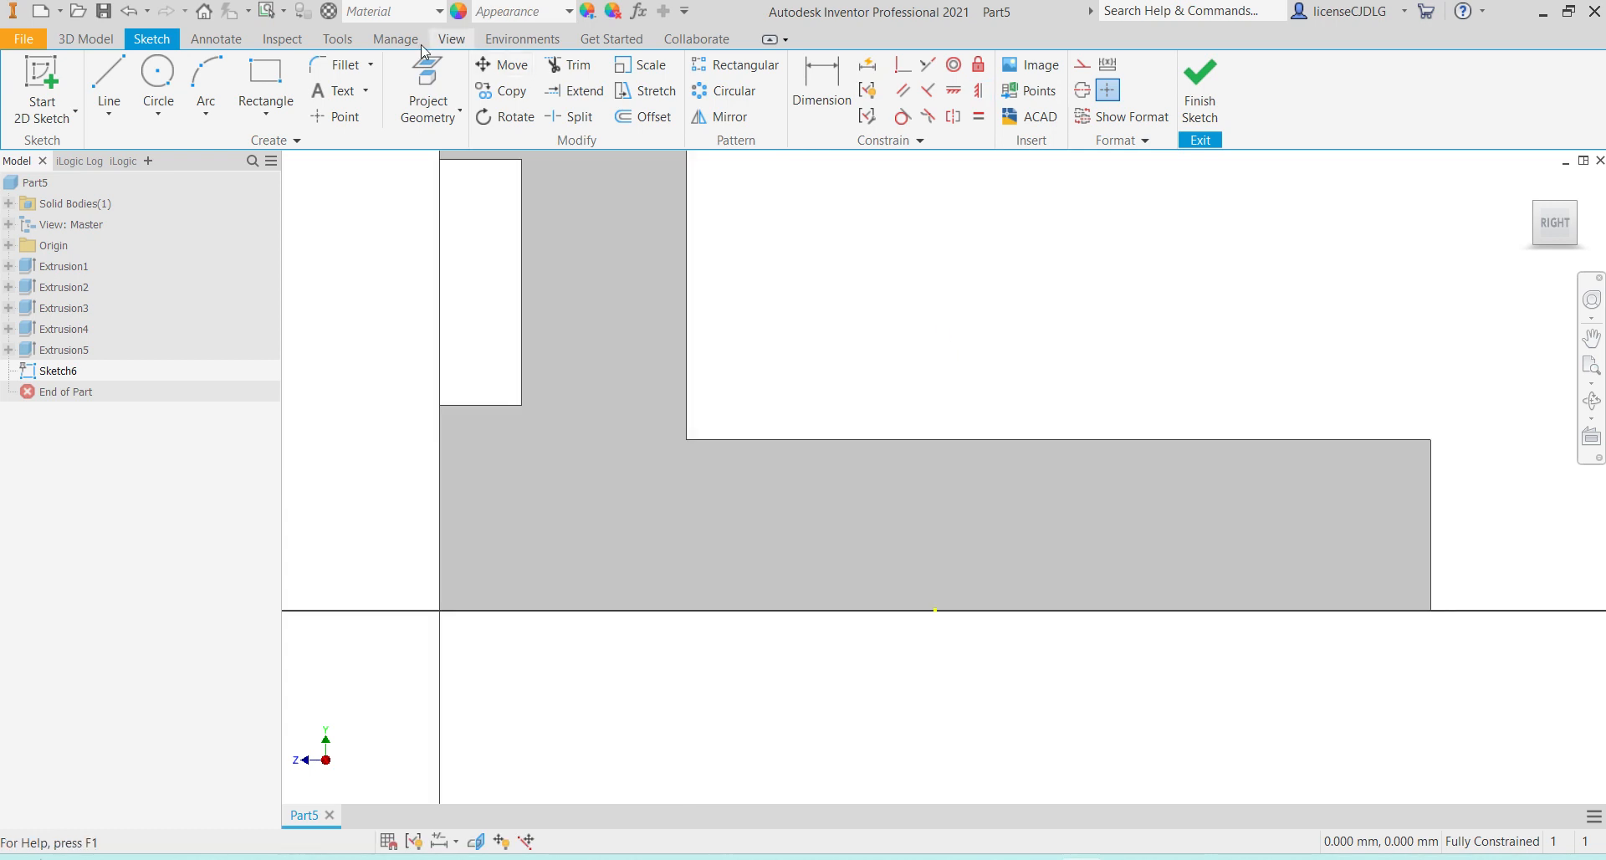
Sketch a corner rectangle about 71.5 mm long and 5 mm high from the side face's lower corner beneath the upright
{"action": "left_click", "coordinate": [264, 79]}
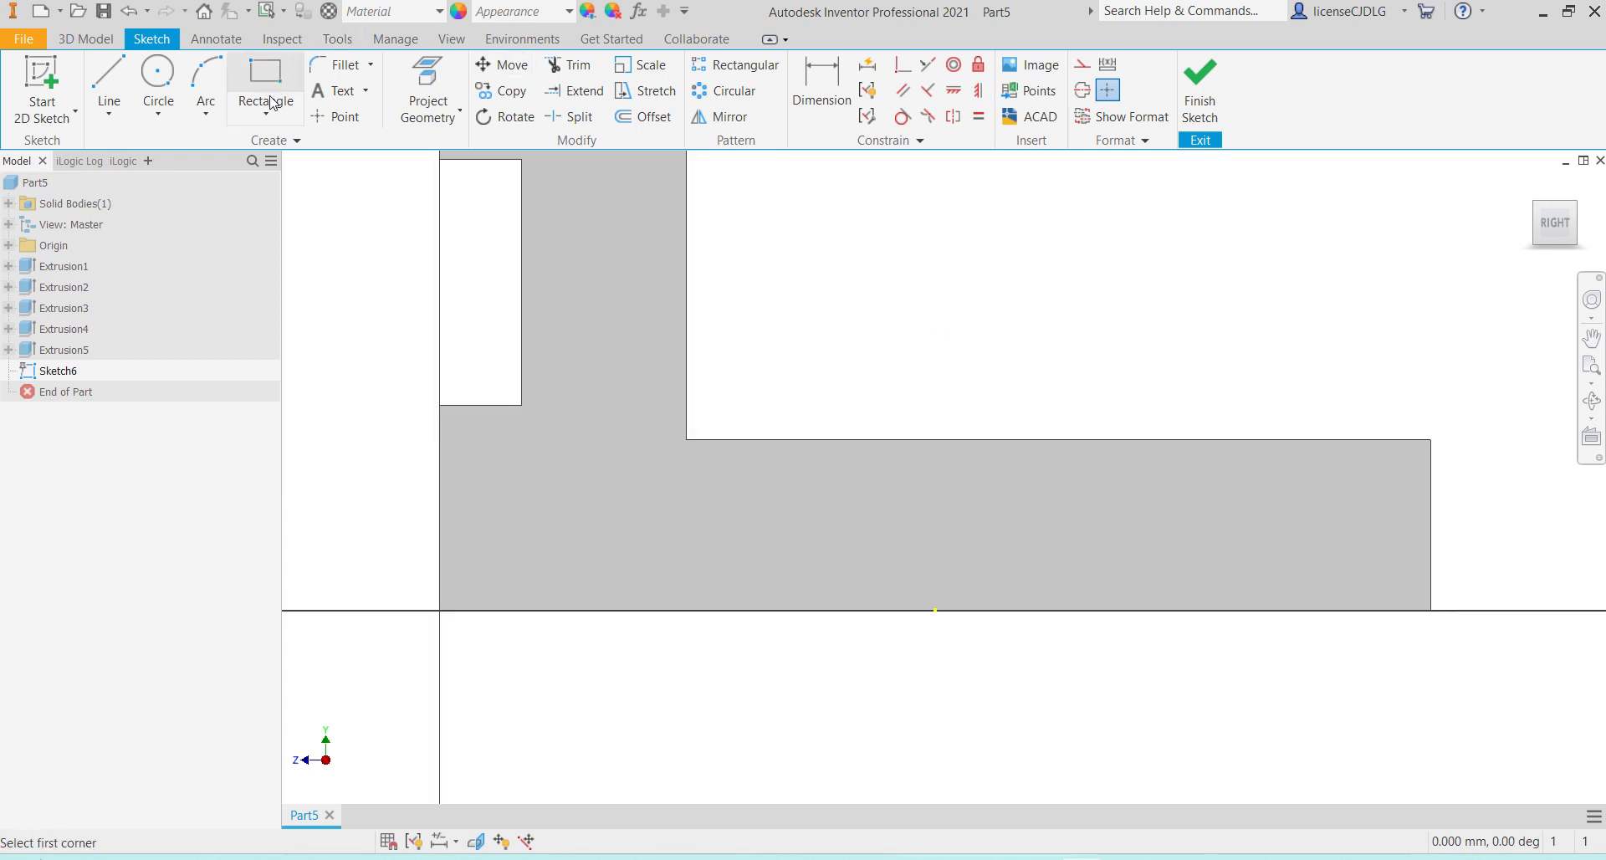
{"action": "left_click", "coordinate": [440, 610]}
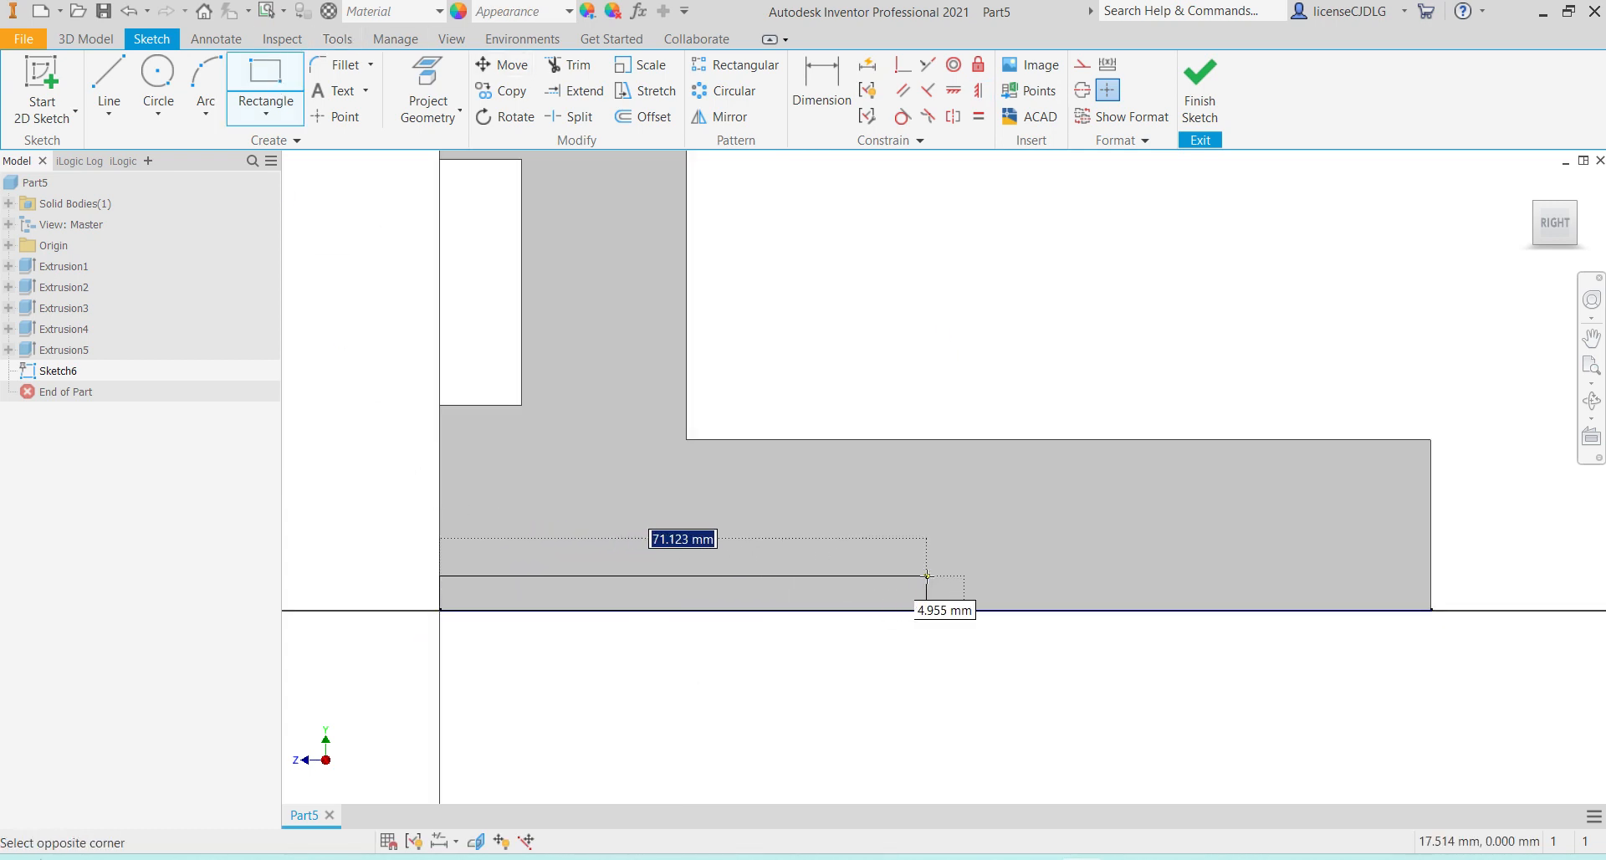
{"action": "left_click", "coordinate": [929, 576]}
Dimension the rectangle's height as 6 mm and its length as 72 mm
{"action": "left_click", "coordinate": [824, 105]}
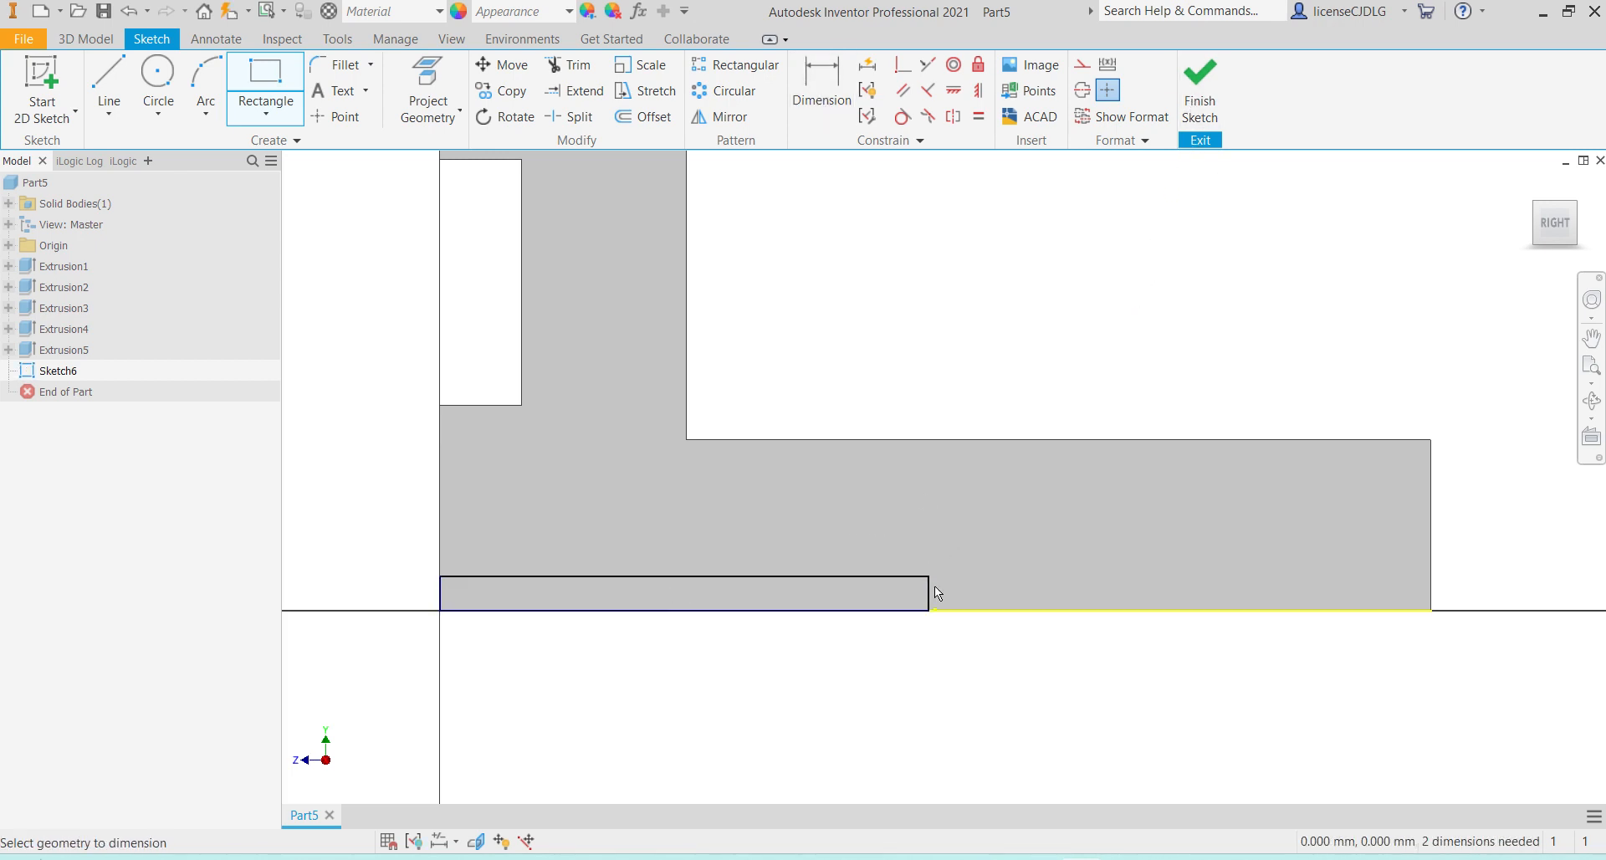
{"action": "left_click", "coordinate": [929, 594]}
{"action": "left_click", "coordinate": [963, 596]}
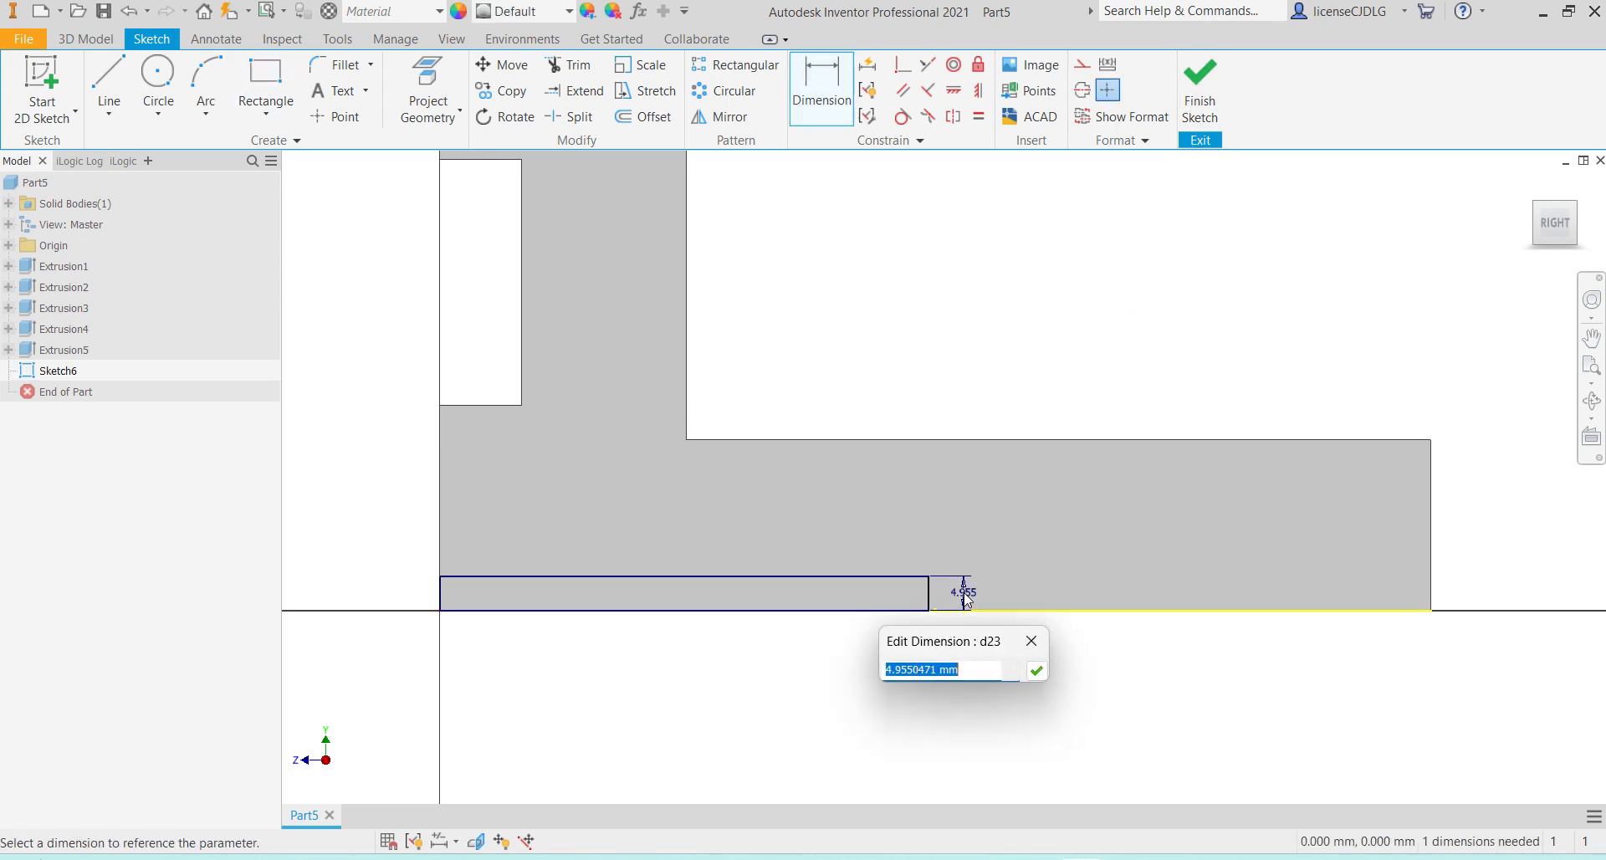
{"action": "type", "text": "6"}
{"action": "key", "text": "Return"}
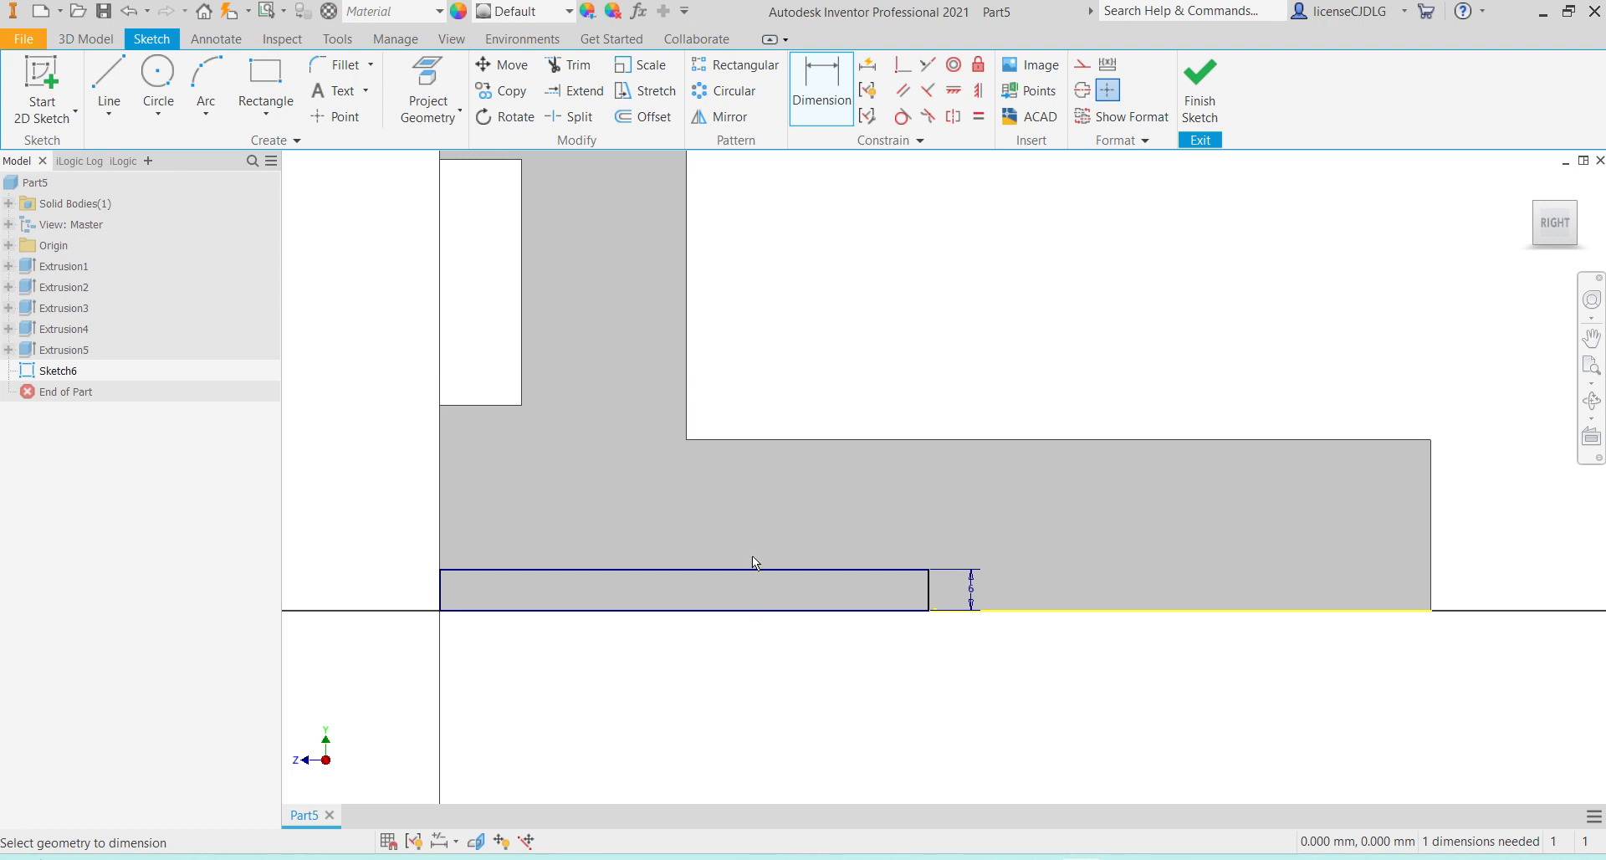
{"action": "left_click", "coordinate": [752, 569]}
{"action": "left_click", "coordinate": [747, 546]}
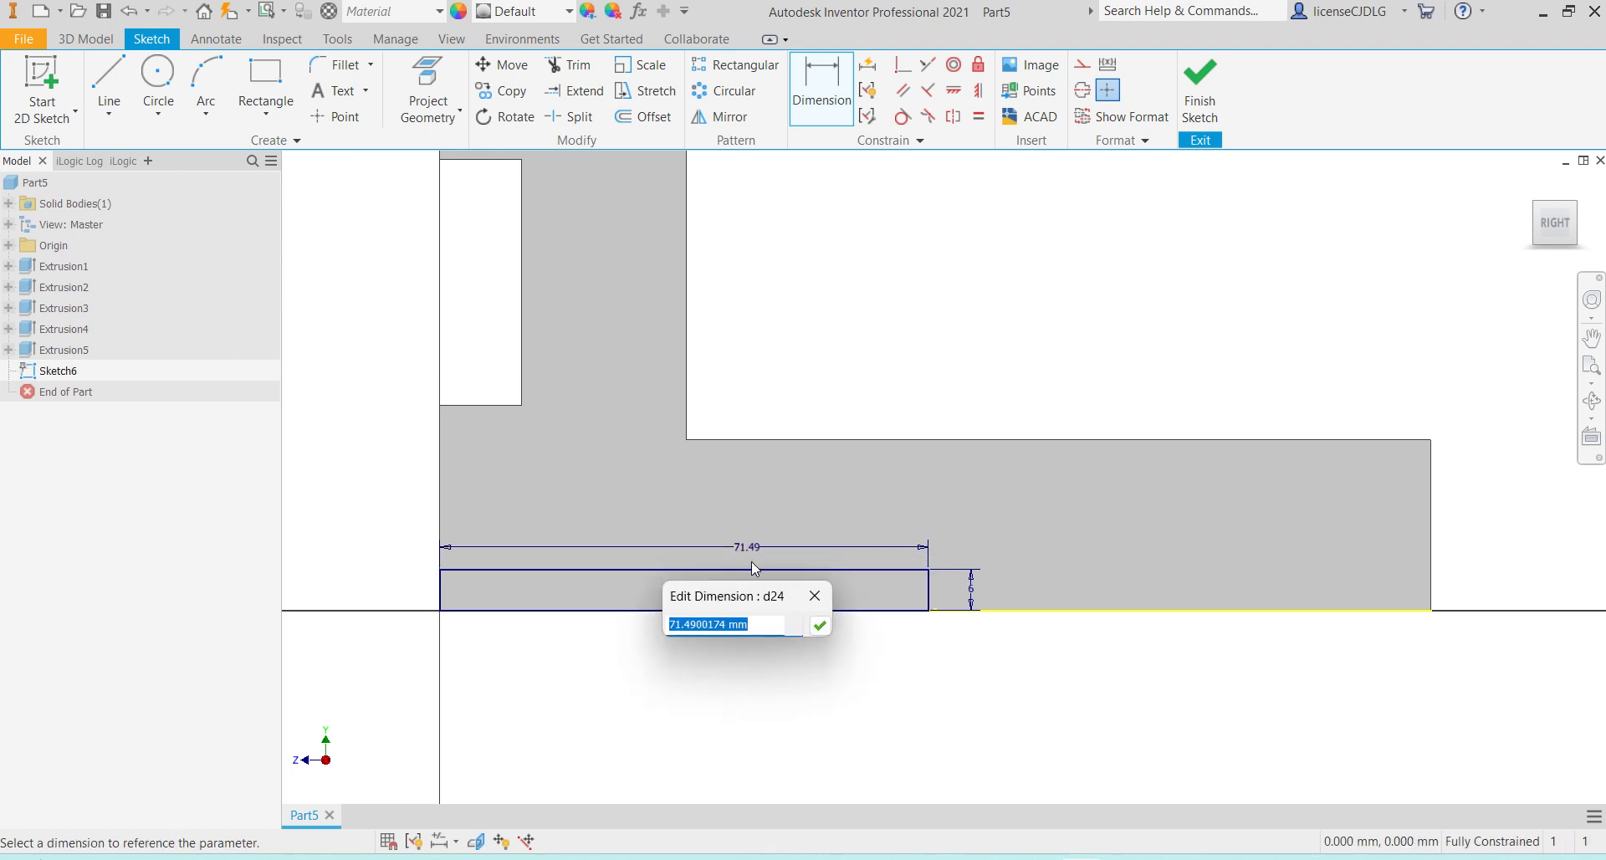
{"action": "type", "text": "72"}
{"action": "key", "text": "Return"}
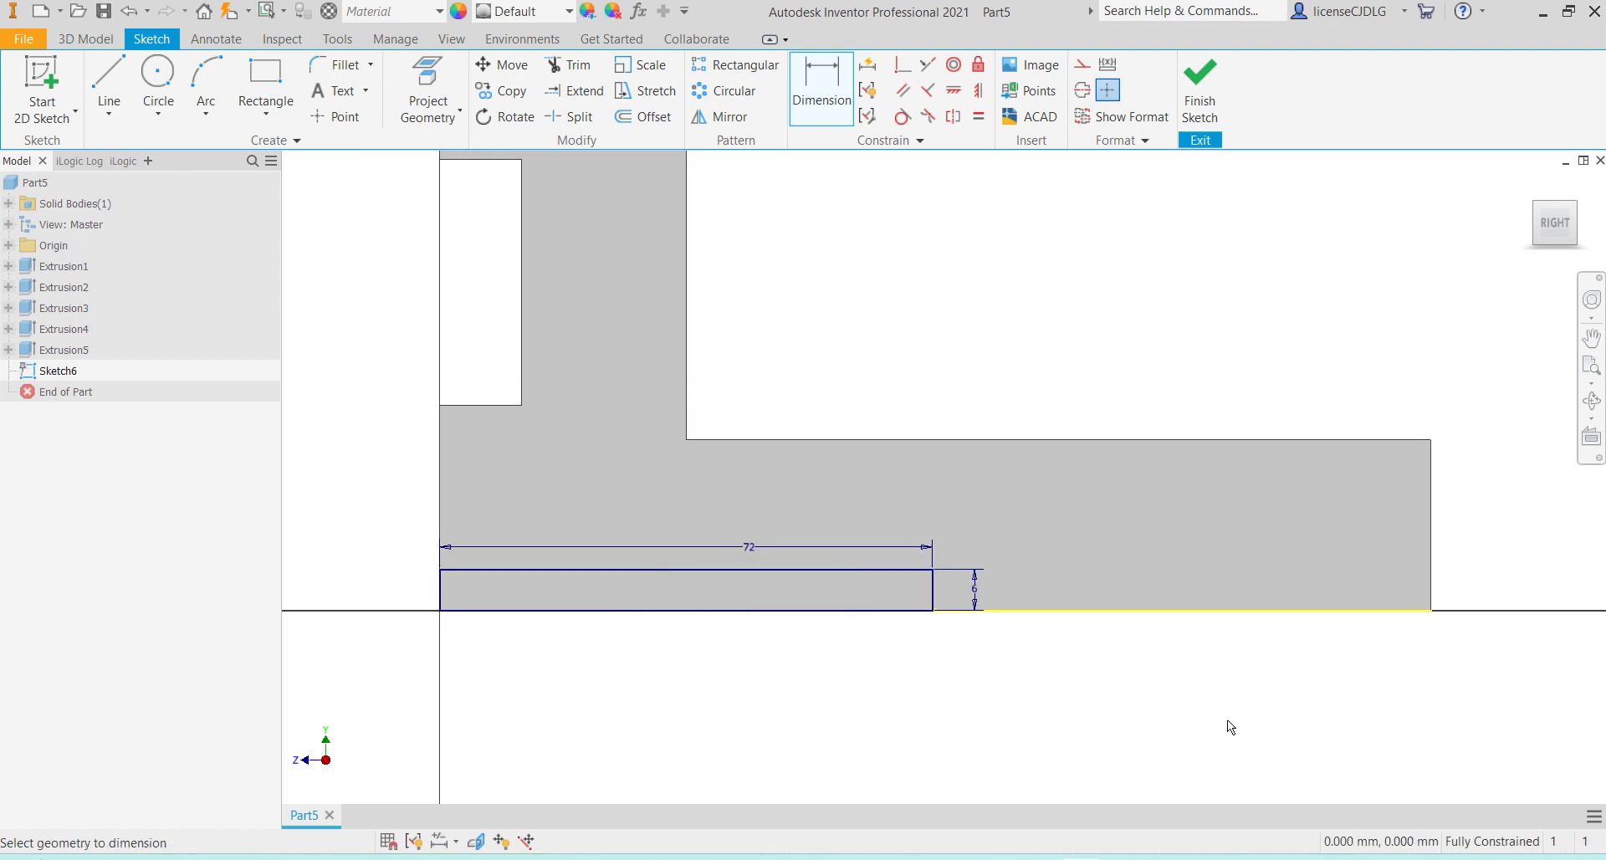
Finish the sketch and extrude the rectangle inward as a 50 mm deep cut, taking the depth from the ex A.JPG drawing
{"action": "left_click", "coordinate": [1219, 119]}
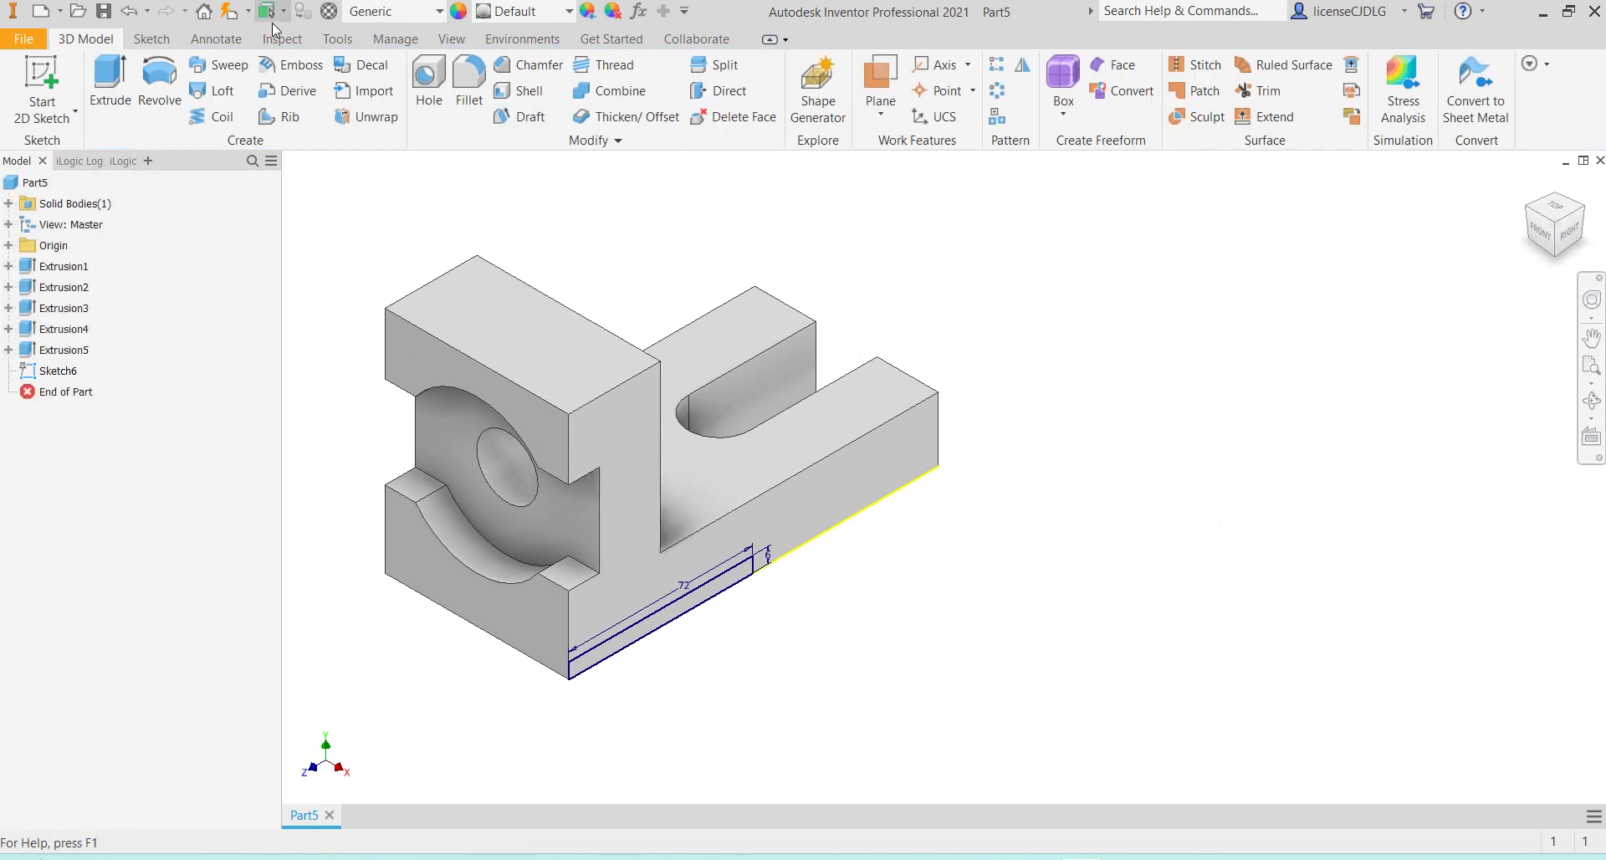
{"action": "left_click", "coordinate": [111, 84]}
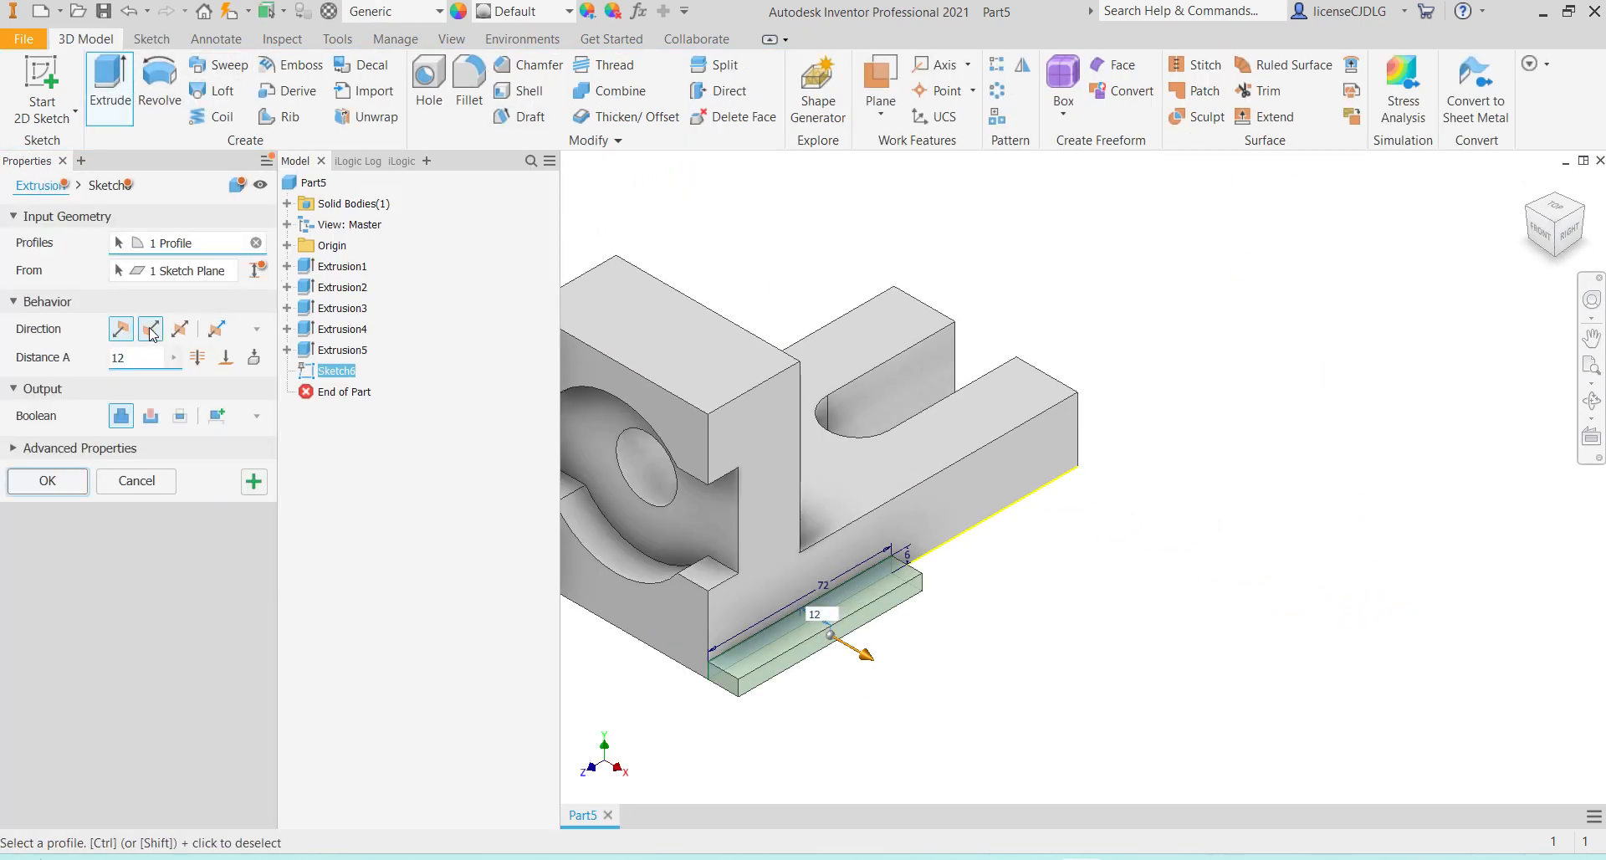
{"action": "left_click", "coordinate": [151, 331]}
{"action": "double_click", "coordinate": [144, 359]}
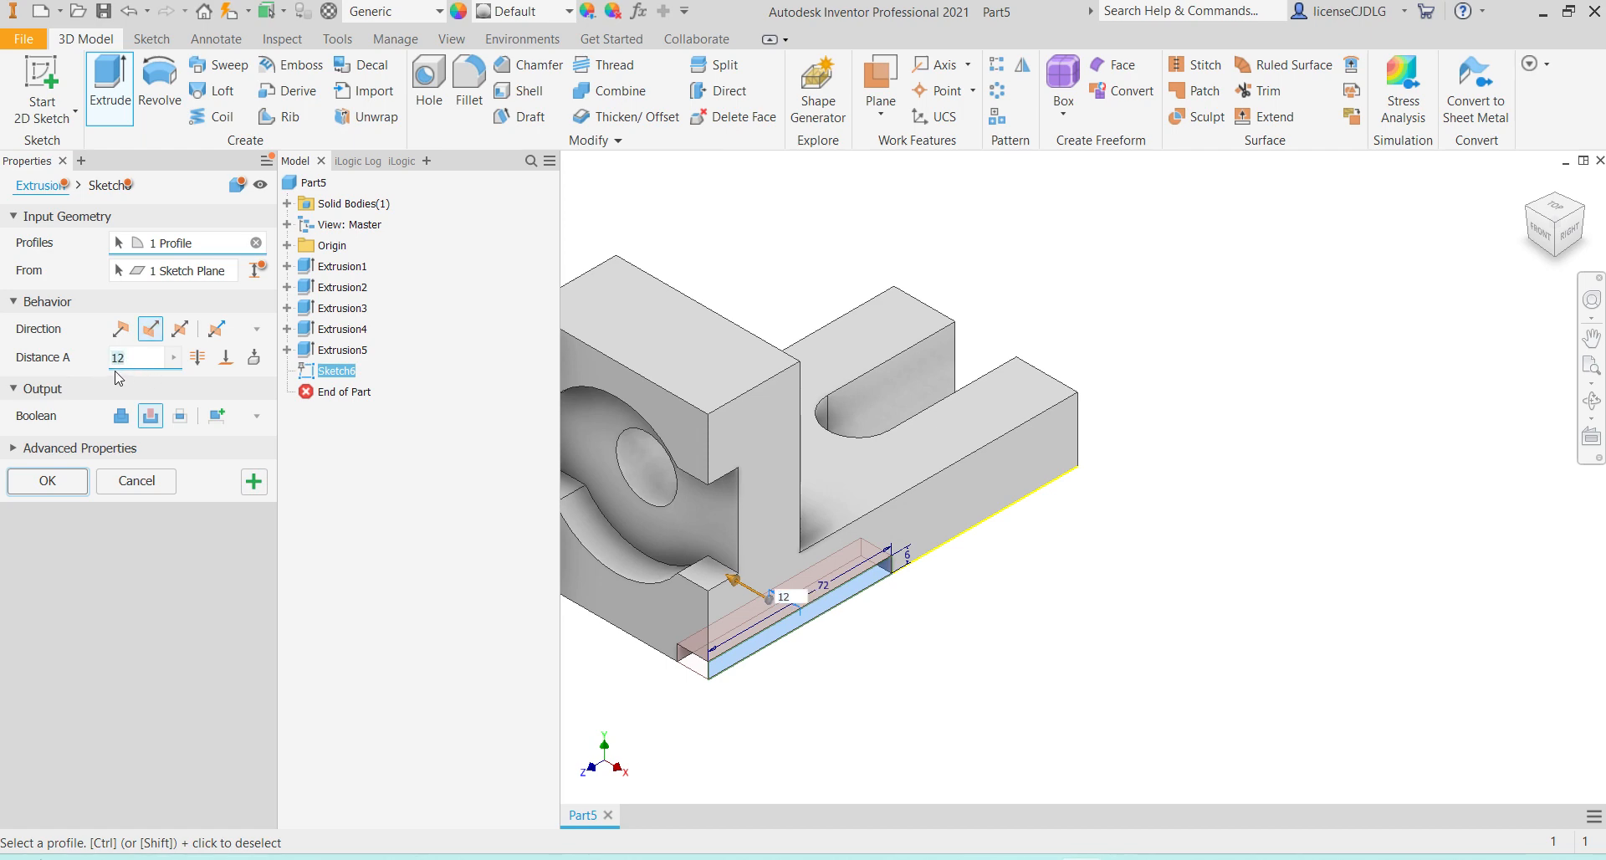
{"action": "type", "text": "54"}
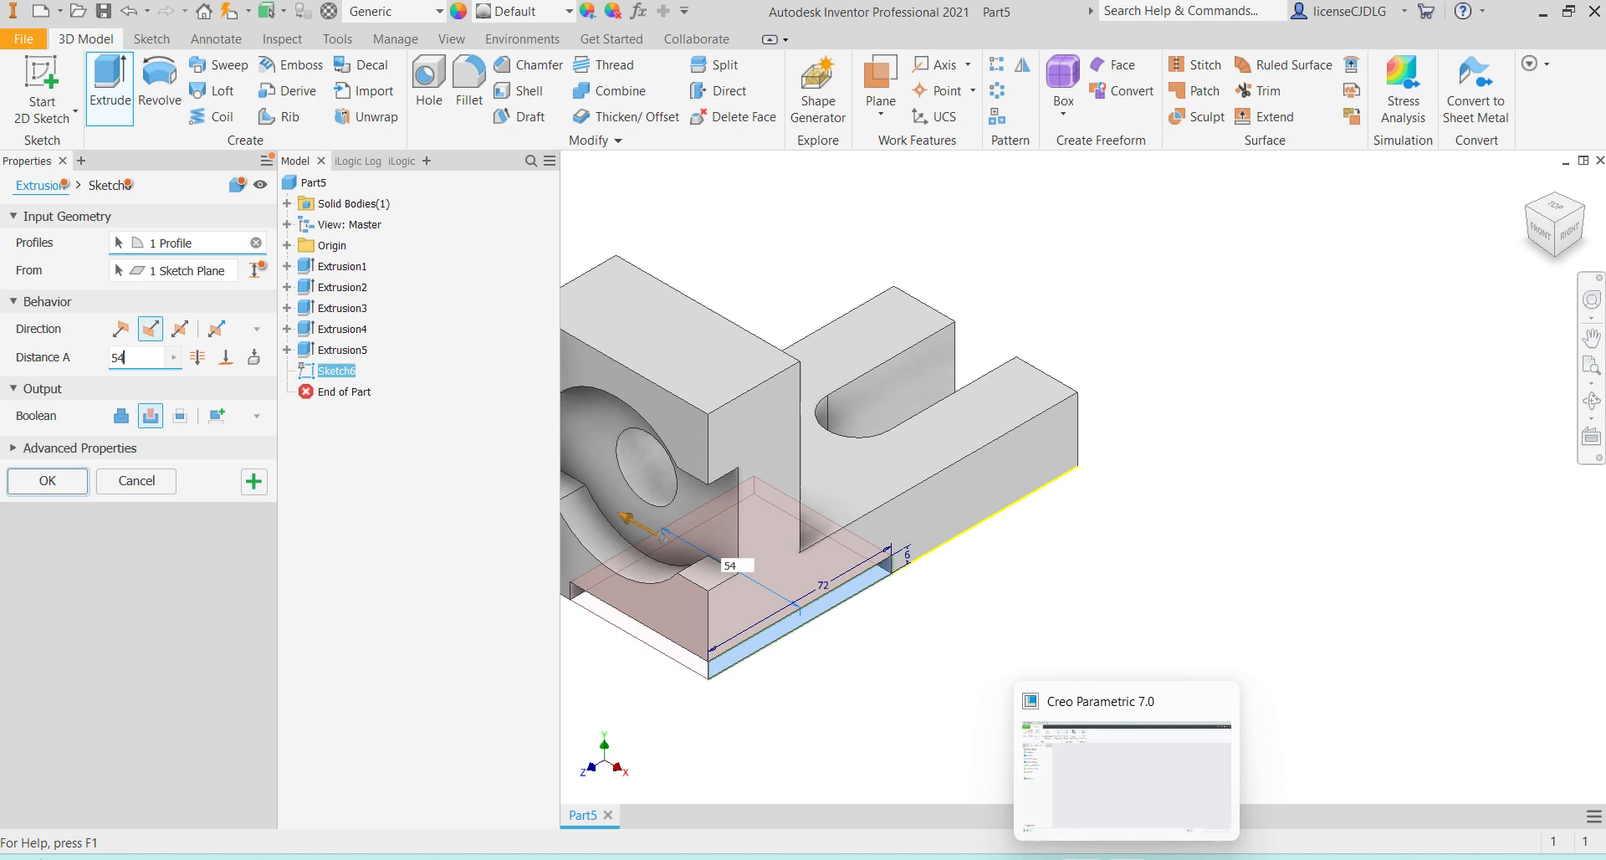
{"action": "left_click", "coordinate": [1129, 856]}
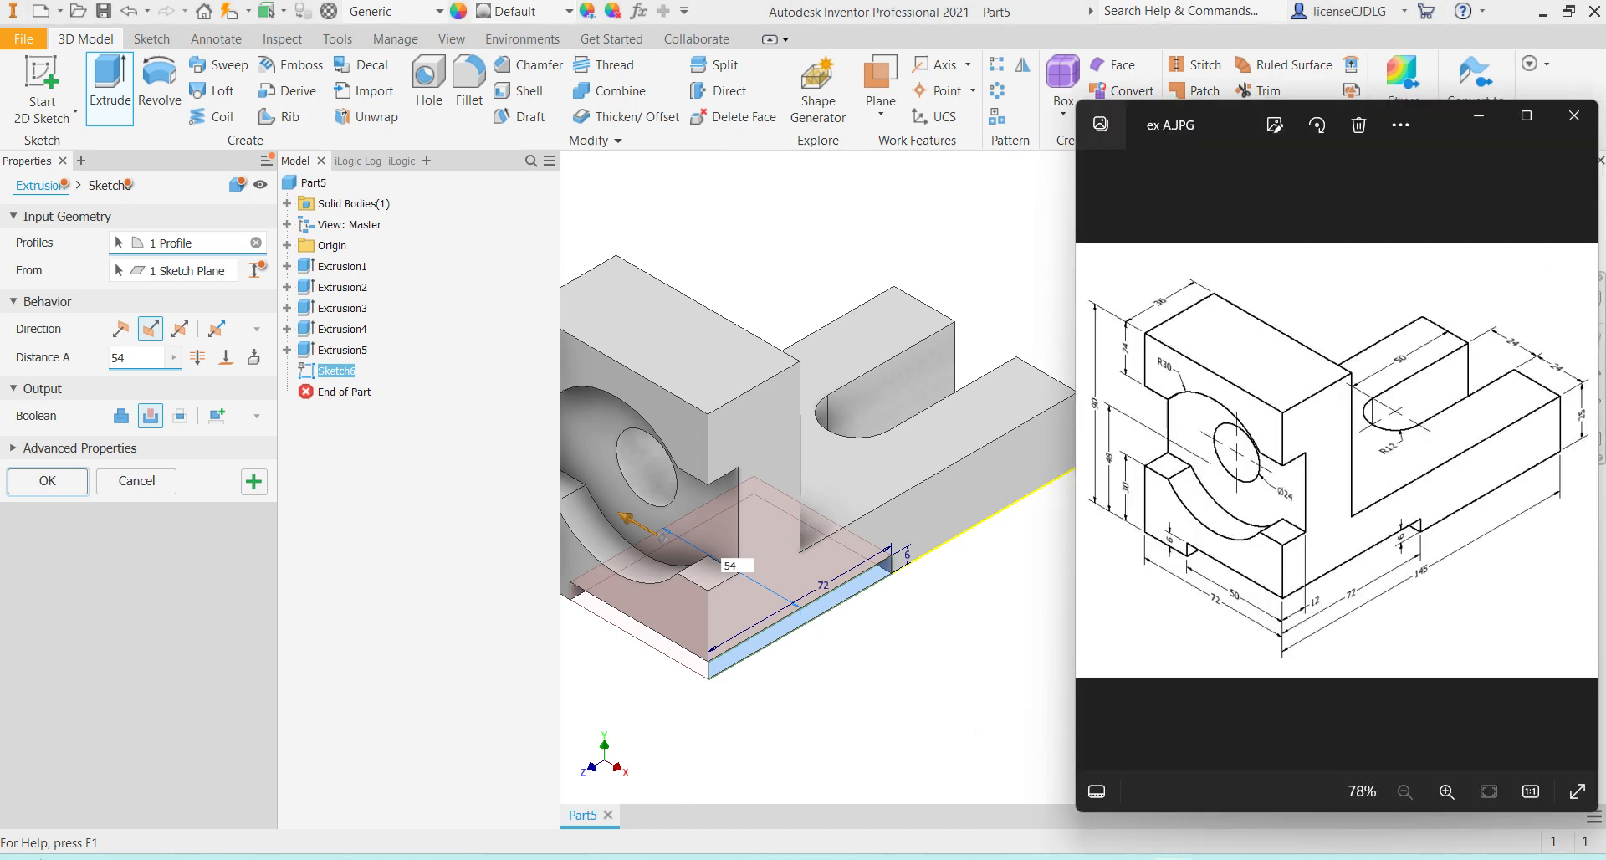
{"action": "left_click", "coordinate": [985, 716]}
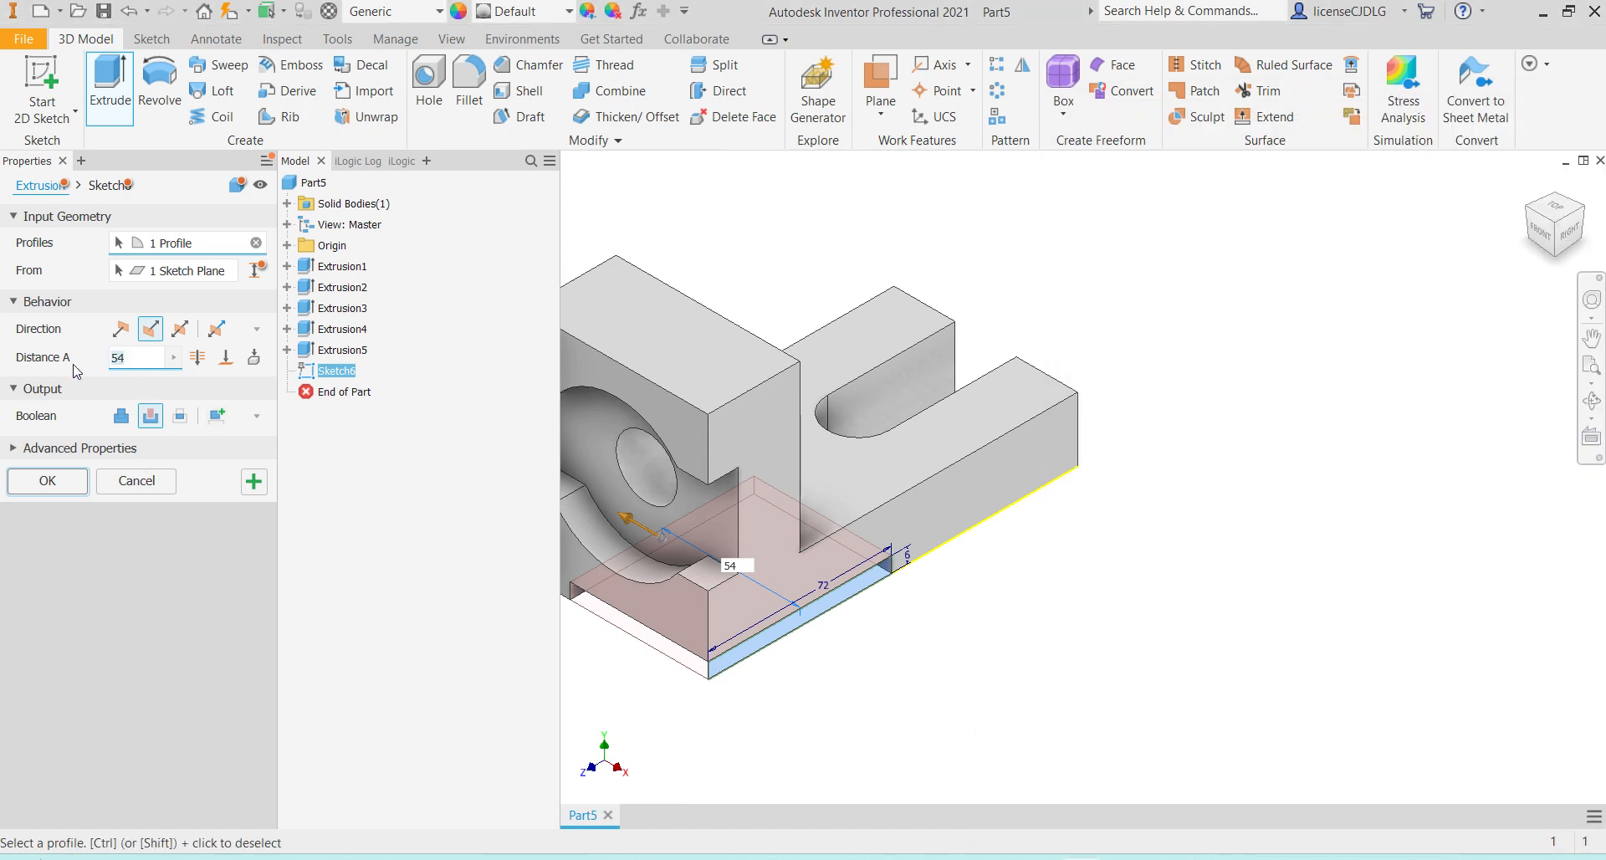
{"action": "type", "text": "0"}
{"action": "key", "text": "Return"}
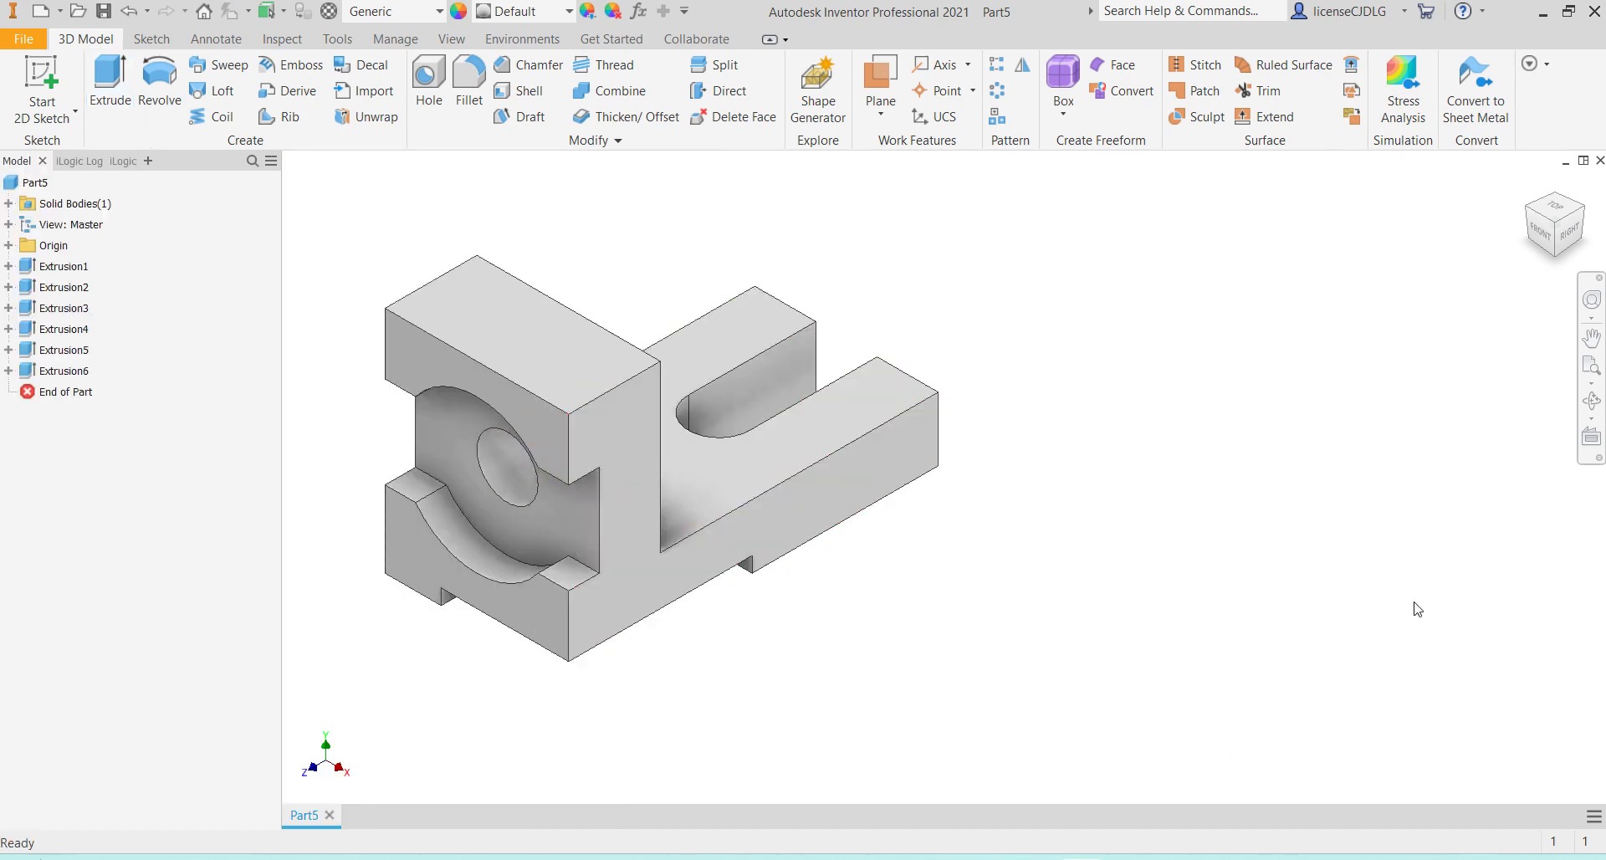
Compare the bracket in isometric view with the ex A.JPG drawing
{"action": "left_click", "coordinate": [1556, 224]}
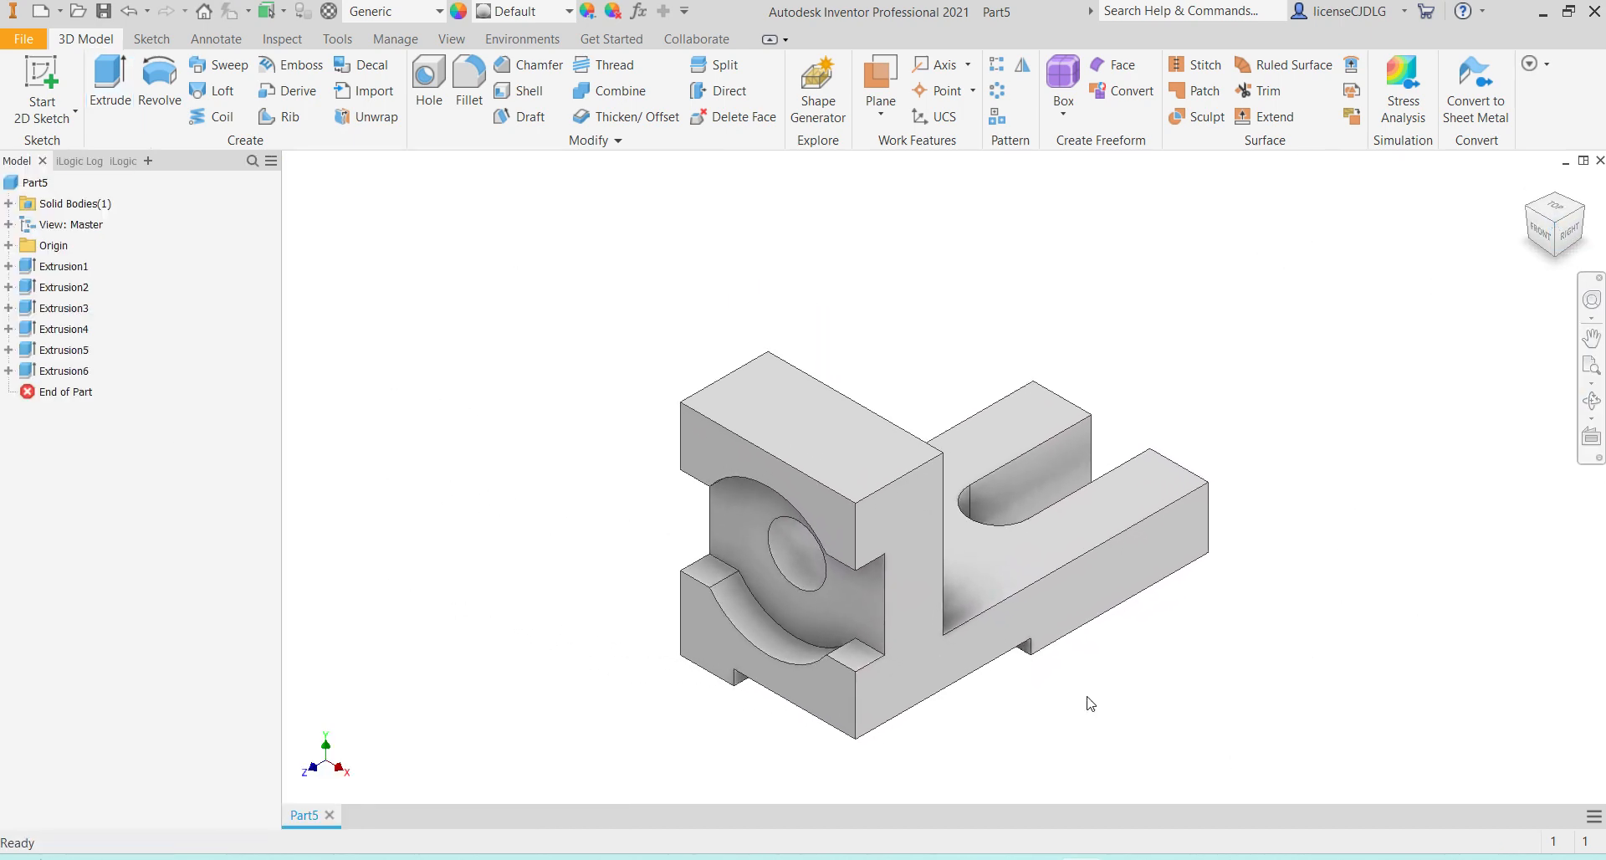
{"action": "middle_click_drag", "start_coordinate": [1076, 658], "coordinate": [962, 575]}
{"action": "left_click", "coordinate": [1173, 858]}
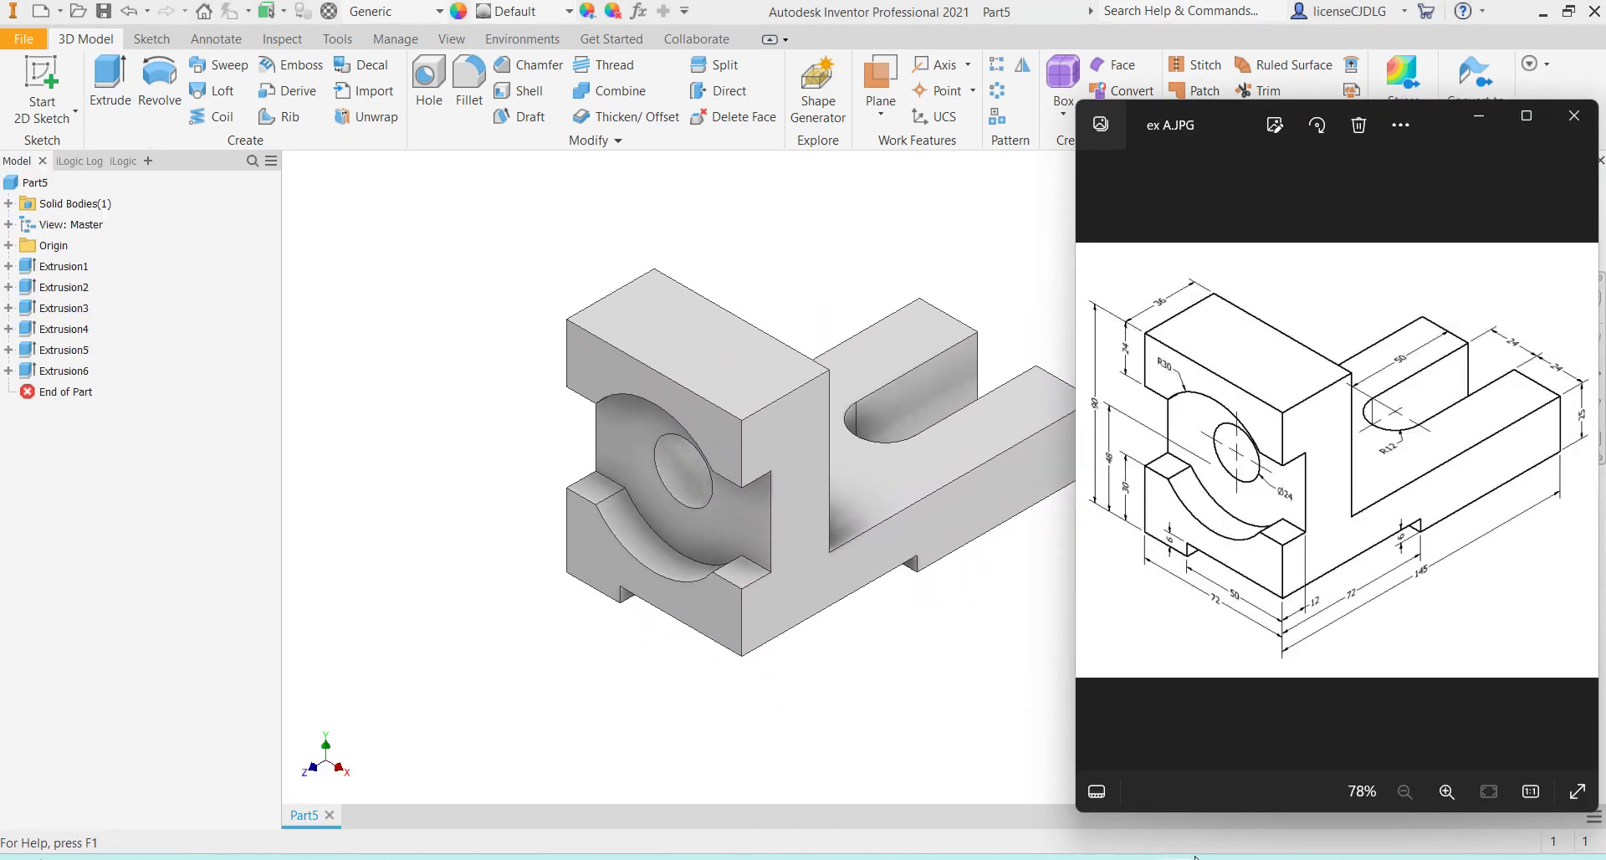
{"action": "middle_click_drag", "start_coordinate": [855, 586], "coordinate": [727, 554]}
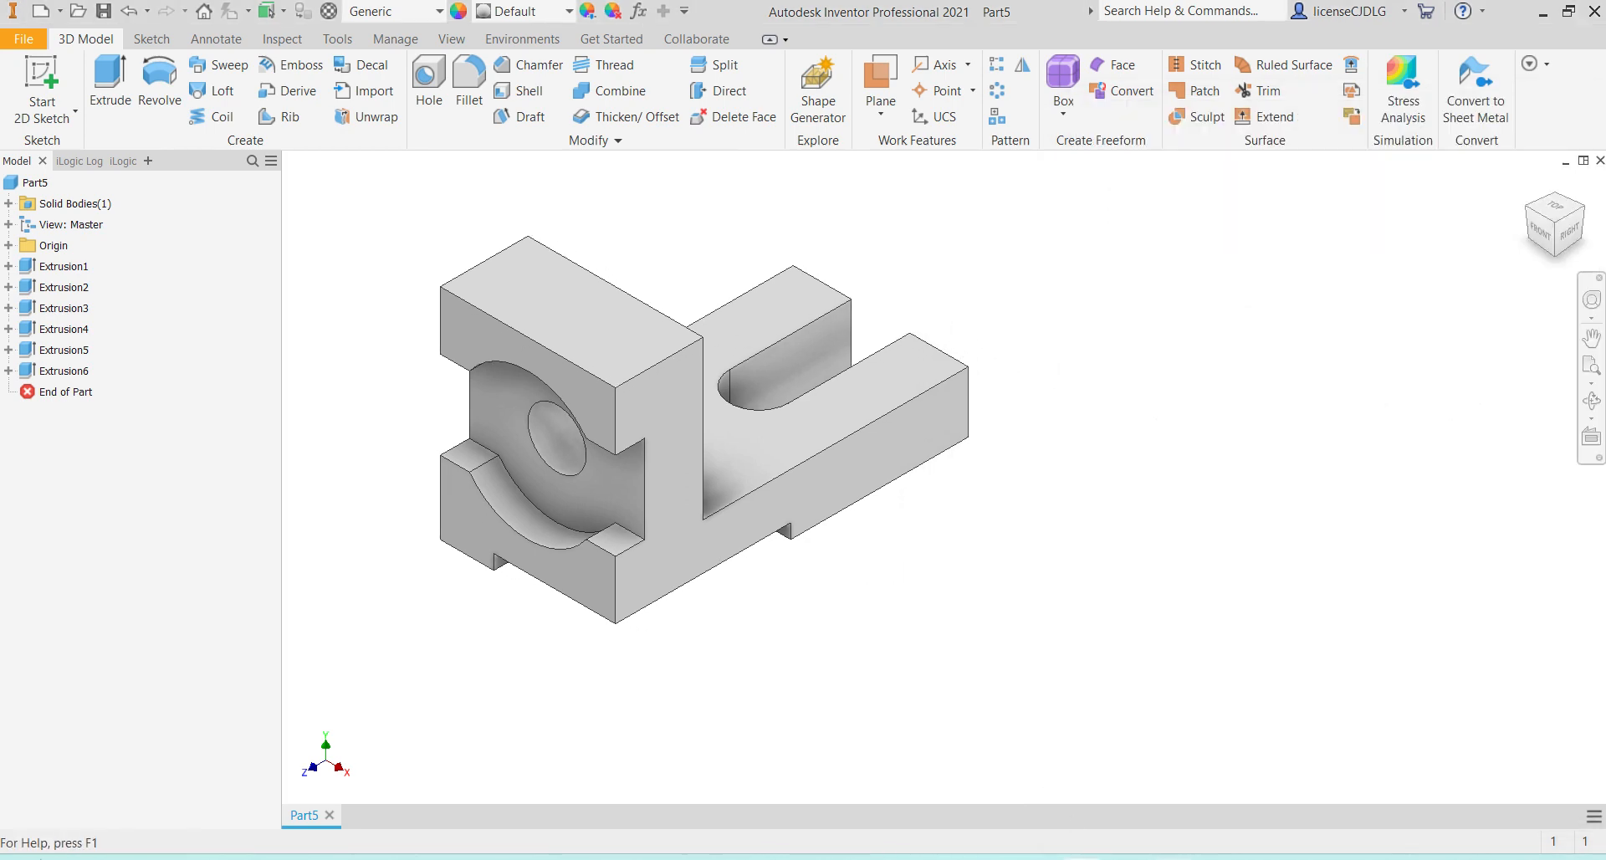
{"action": "left_click", "coordinate": [1172, 858]}
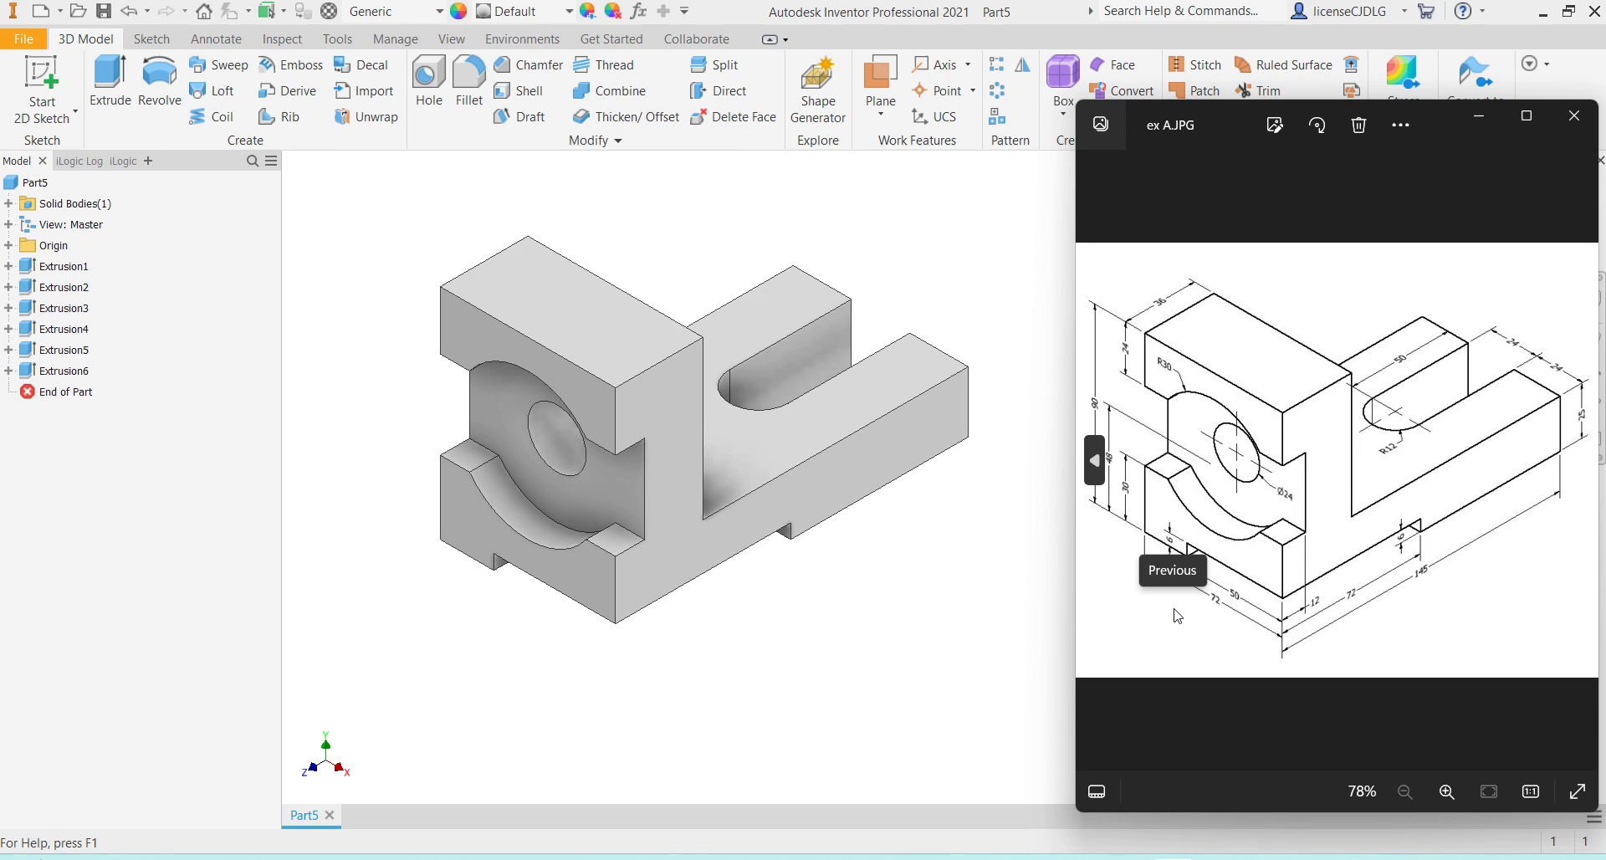
{"action": "left_click", "coordinate": [924, 686]}
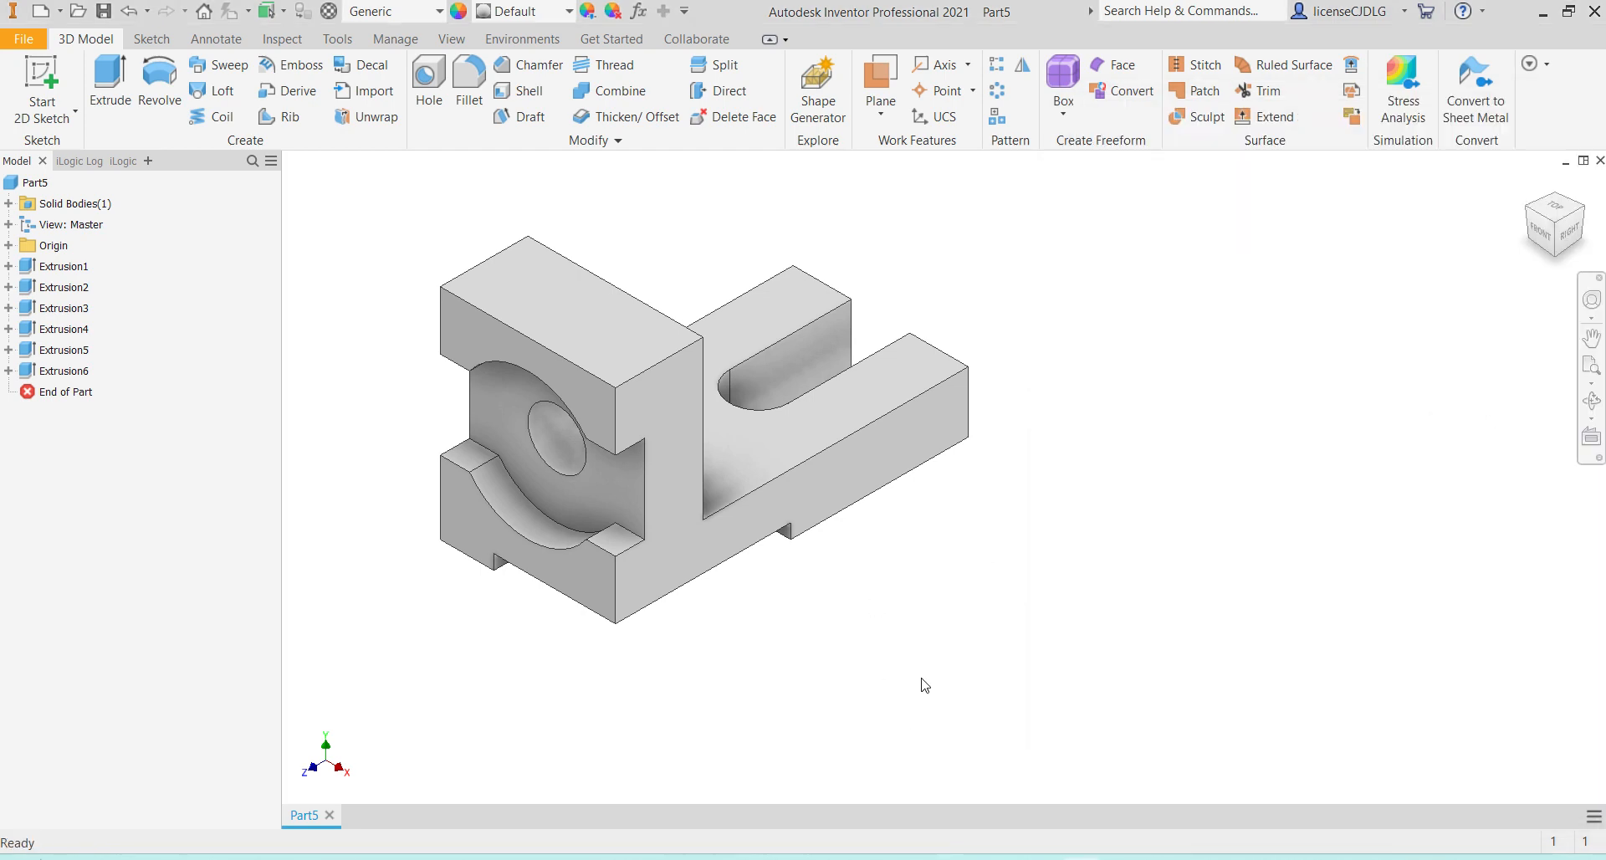
Assign the Aluminum 6061 material to the part
{"action": "left_click", "coordinate": [410, 12]}
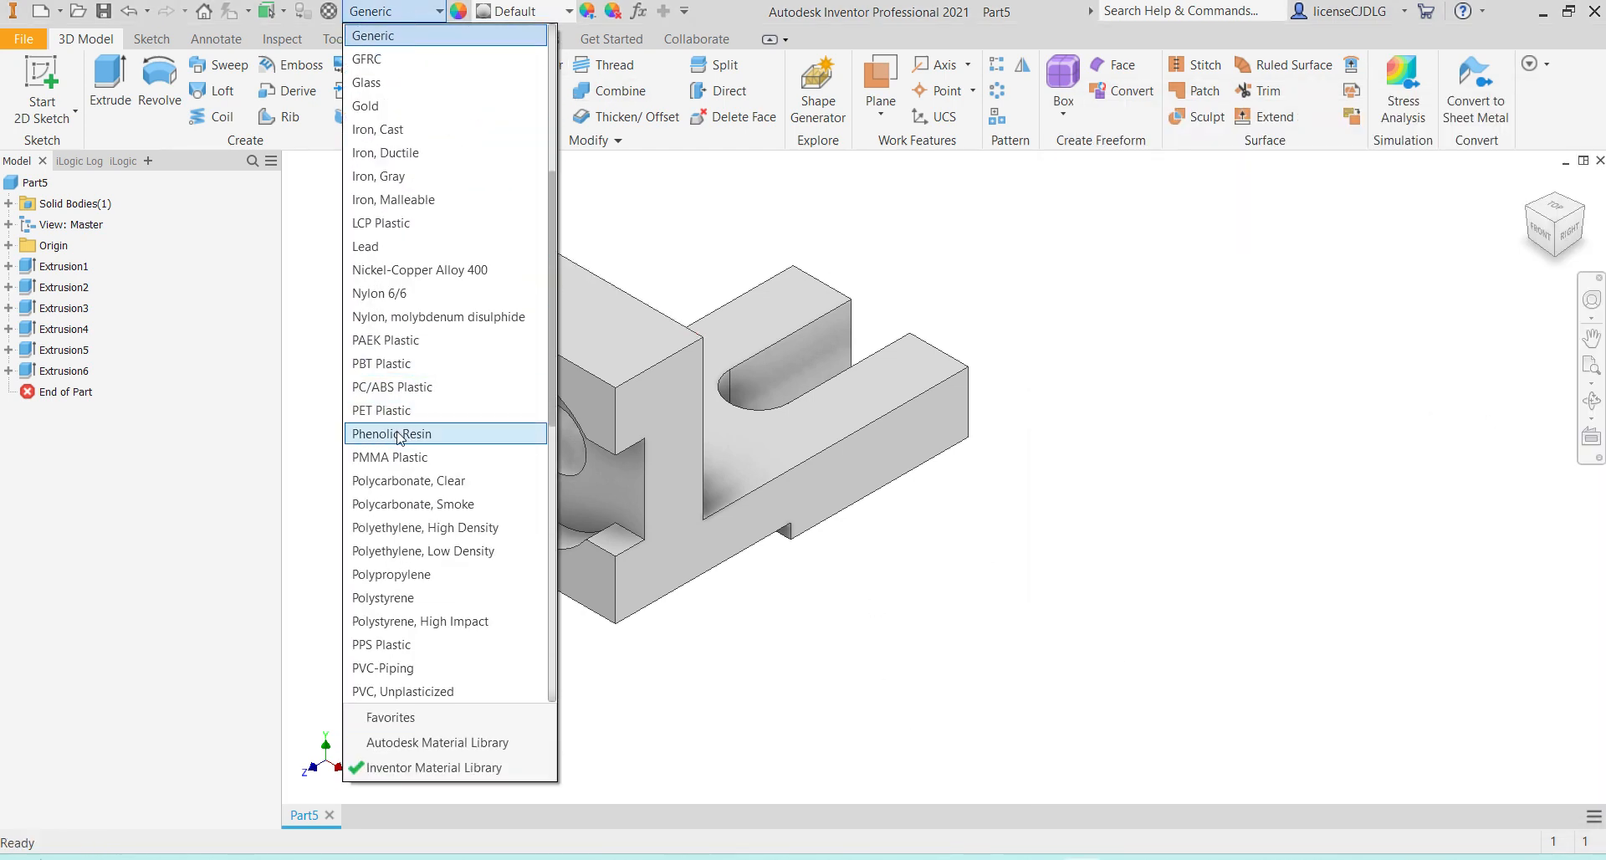
{"action": "scroll", "coordinate": [417, 505], "scroll_direction": "down", "scroll_amount": 5}
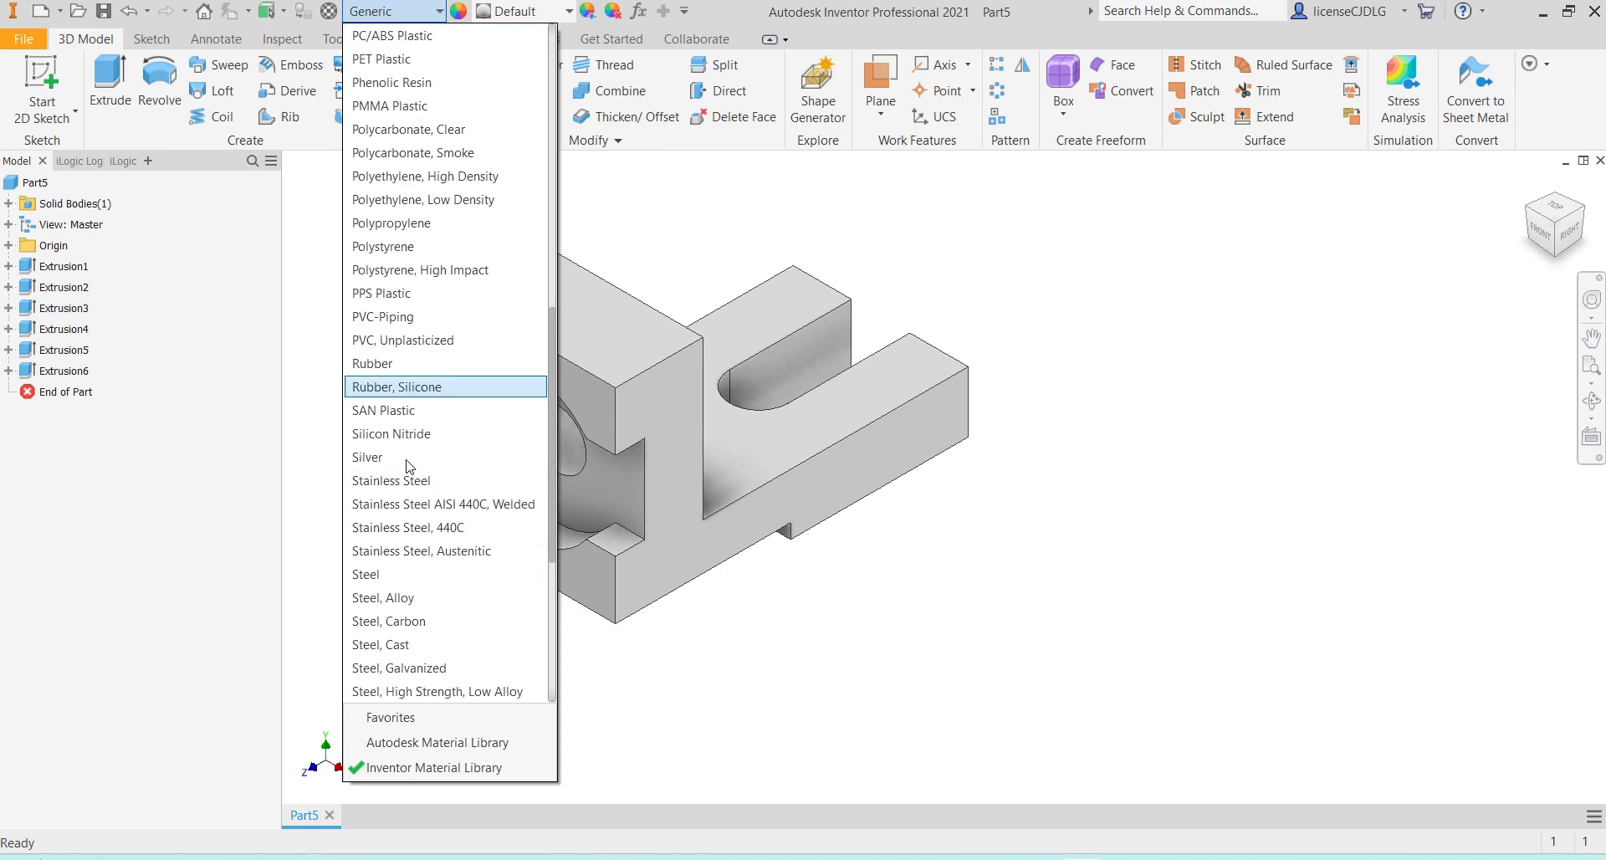
{"action": "scroll", "coordinate": [432, 611], "scroll_direction": "down", "scroll_amount": 4}
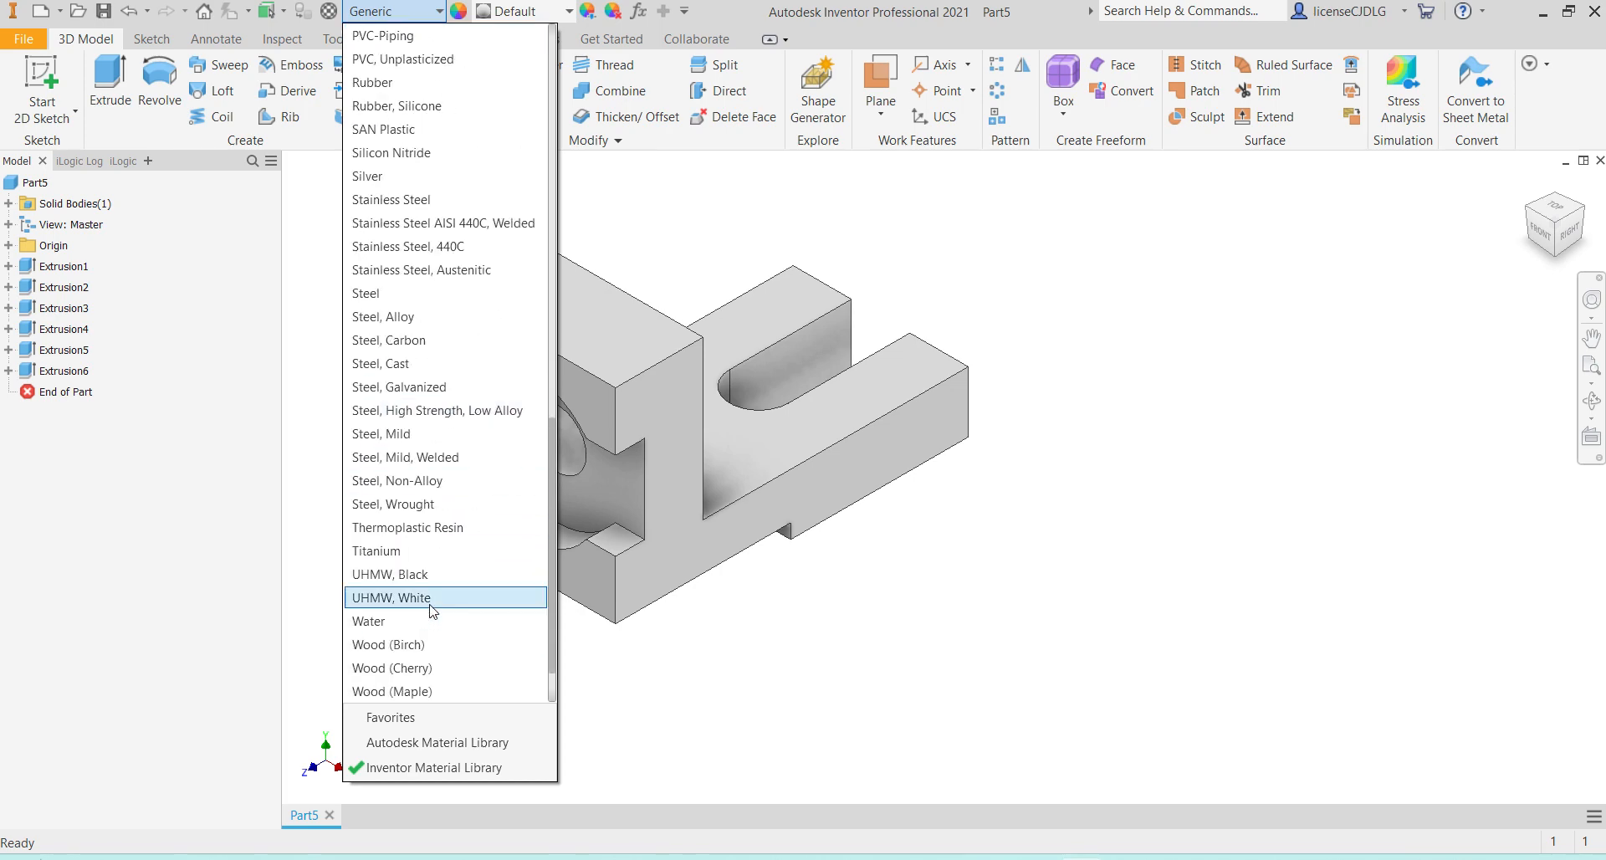
{"action": "scroll", "coordinate": [442, 535], "scroll_direction": "down", "scroll_amount": 1}
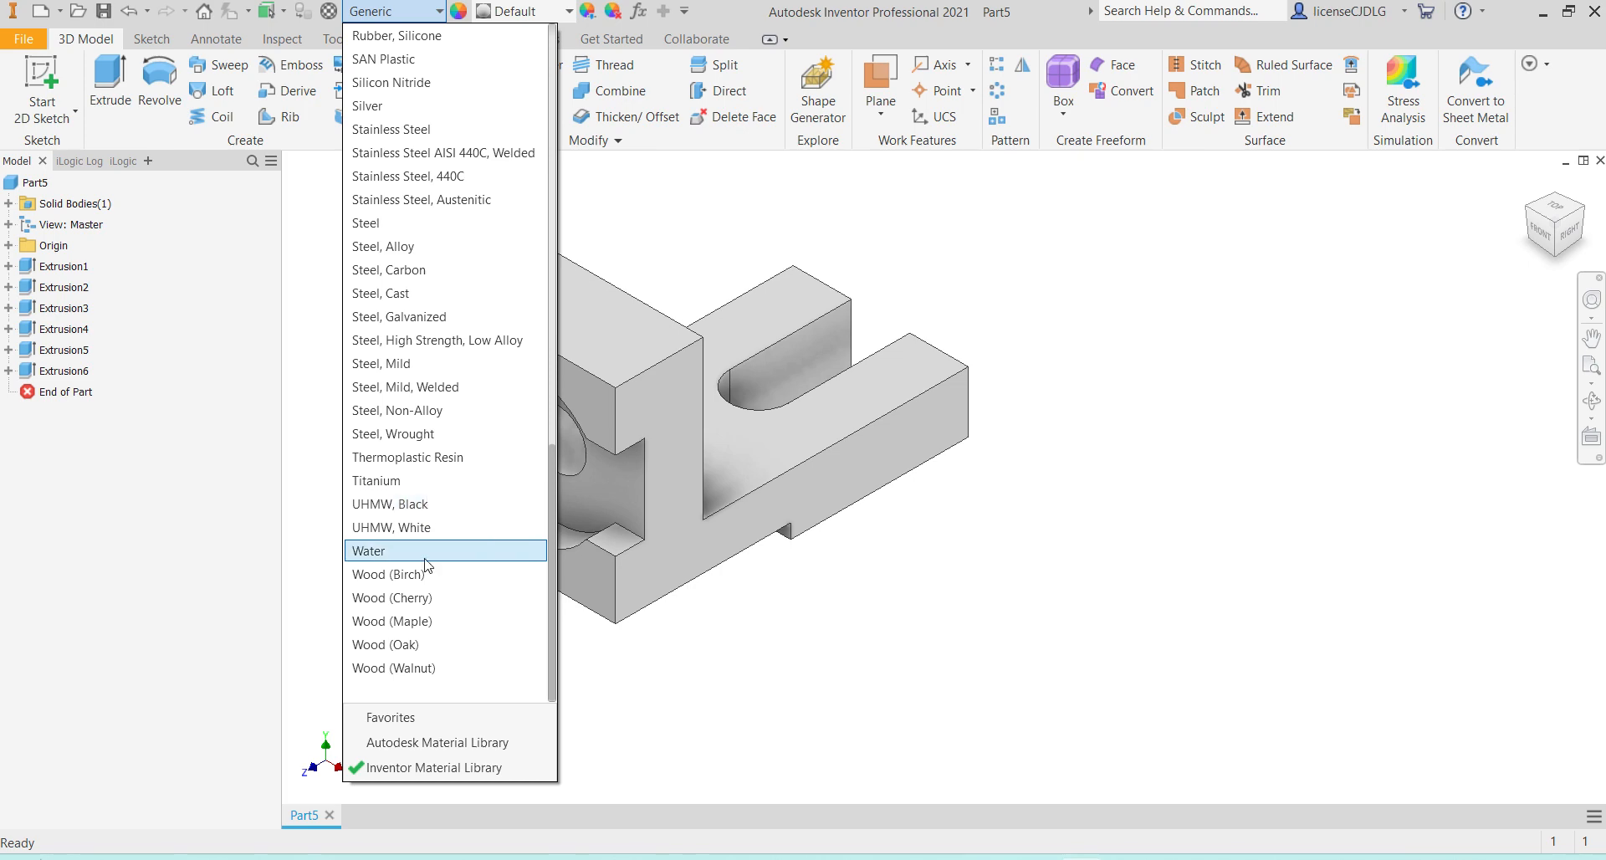
{"action": "scroll", "coordinate": [425, 565], "scroll_direction": "up", "scroll_amount": 15}
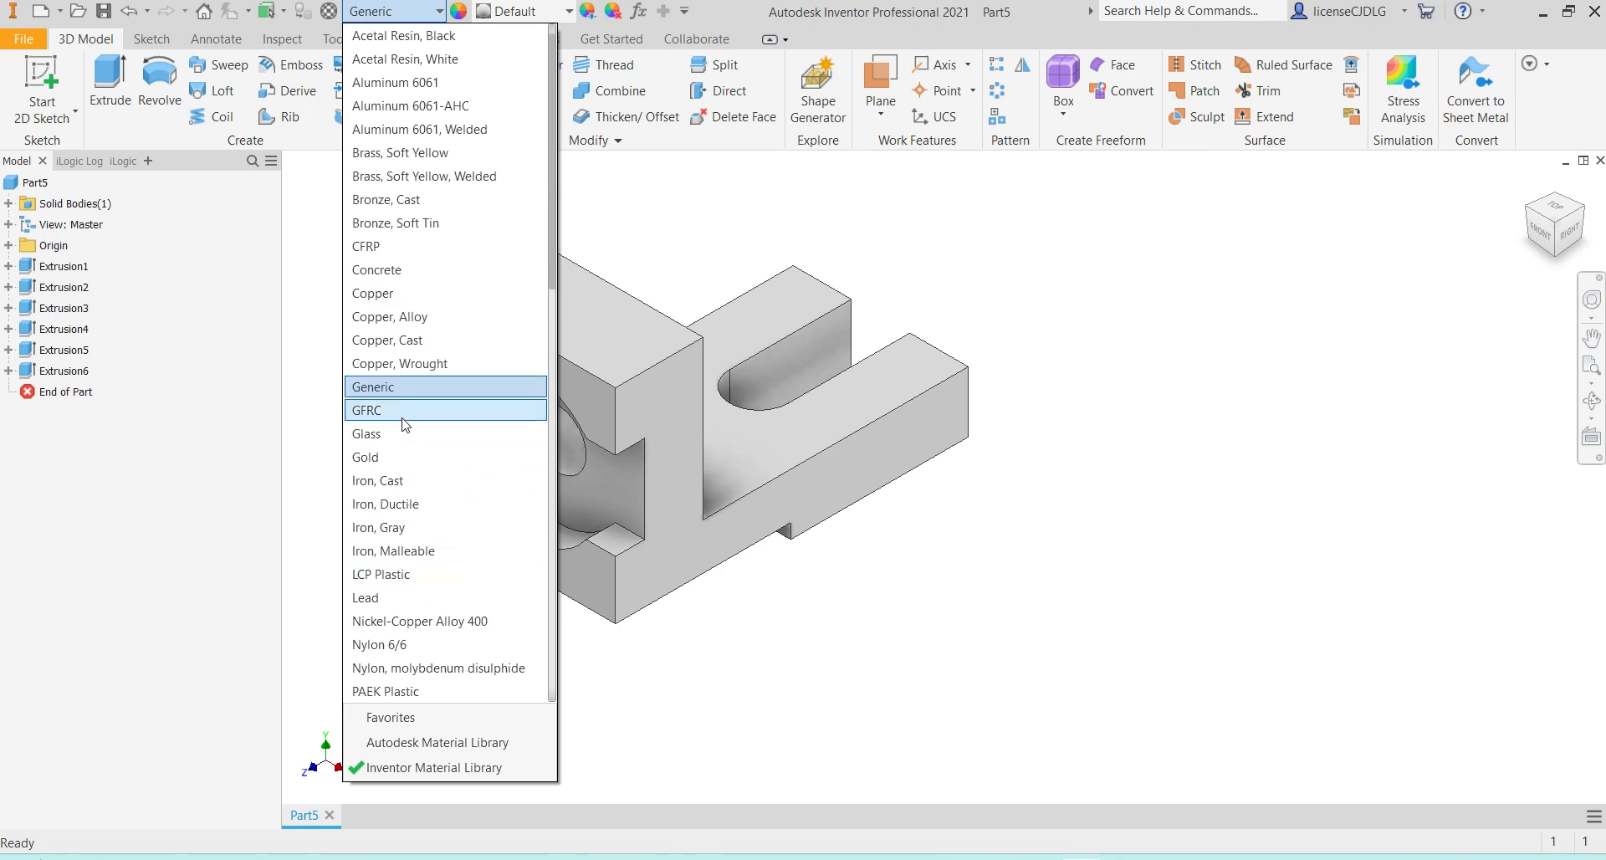
{"action": "scroll", "coordinate": [424, 481], "scroll_direction": "up", "scroll_amount": 1}
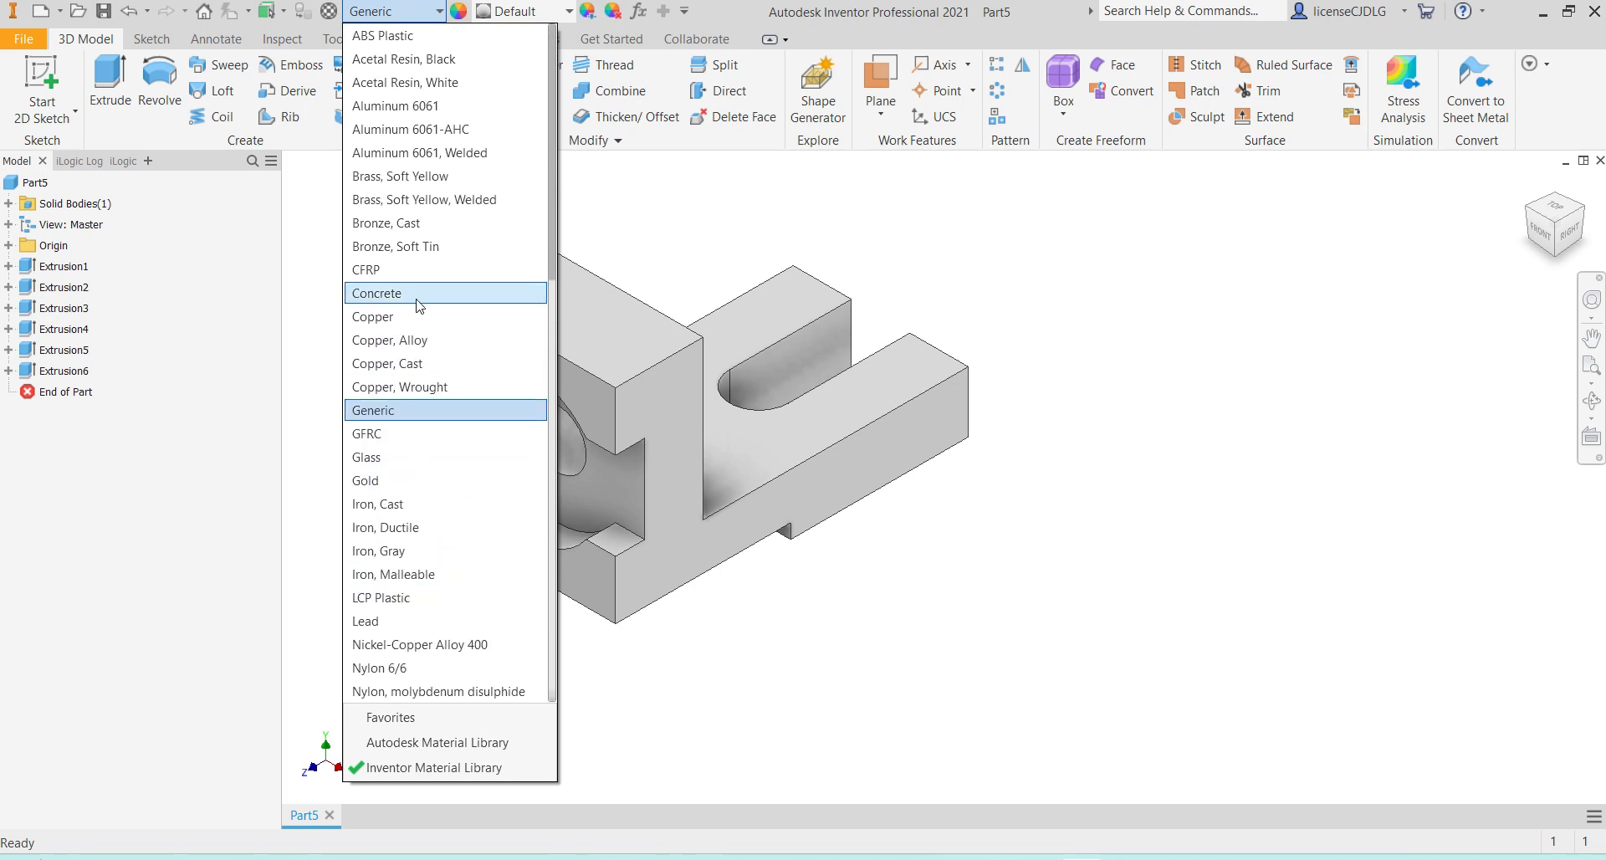
{"action": "left_click", "coordinate": [395, 107]}
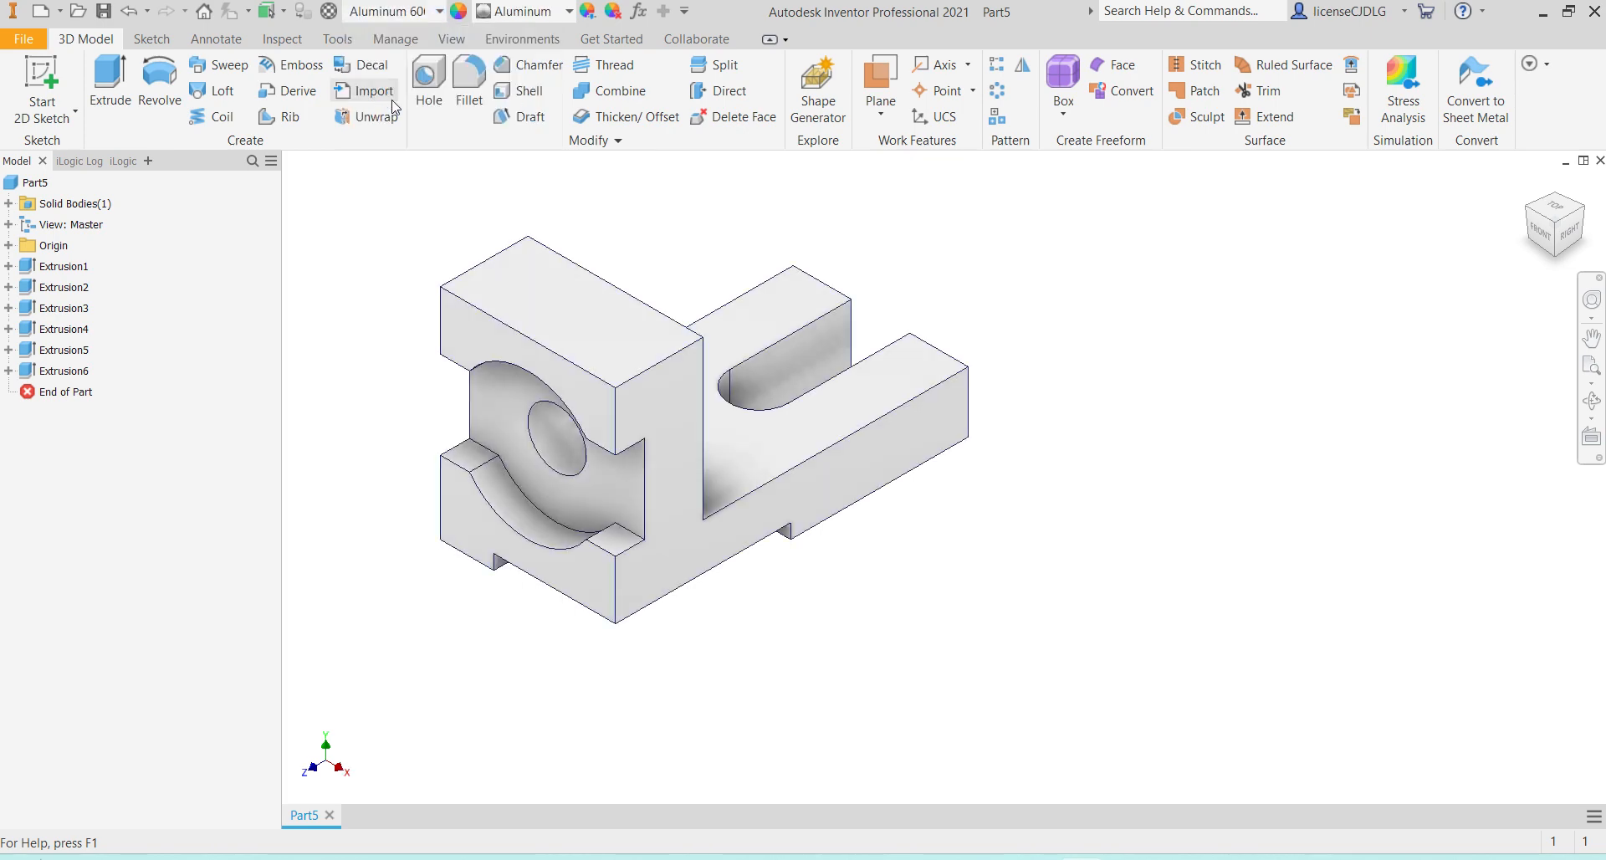
Try the Aluminum - Polished, Blue - Wall Paint - Glossy and Cherry - Natural Low Gloss appearances on the part
{"action": "left_click", "coordinate": [515, 12]}
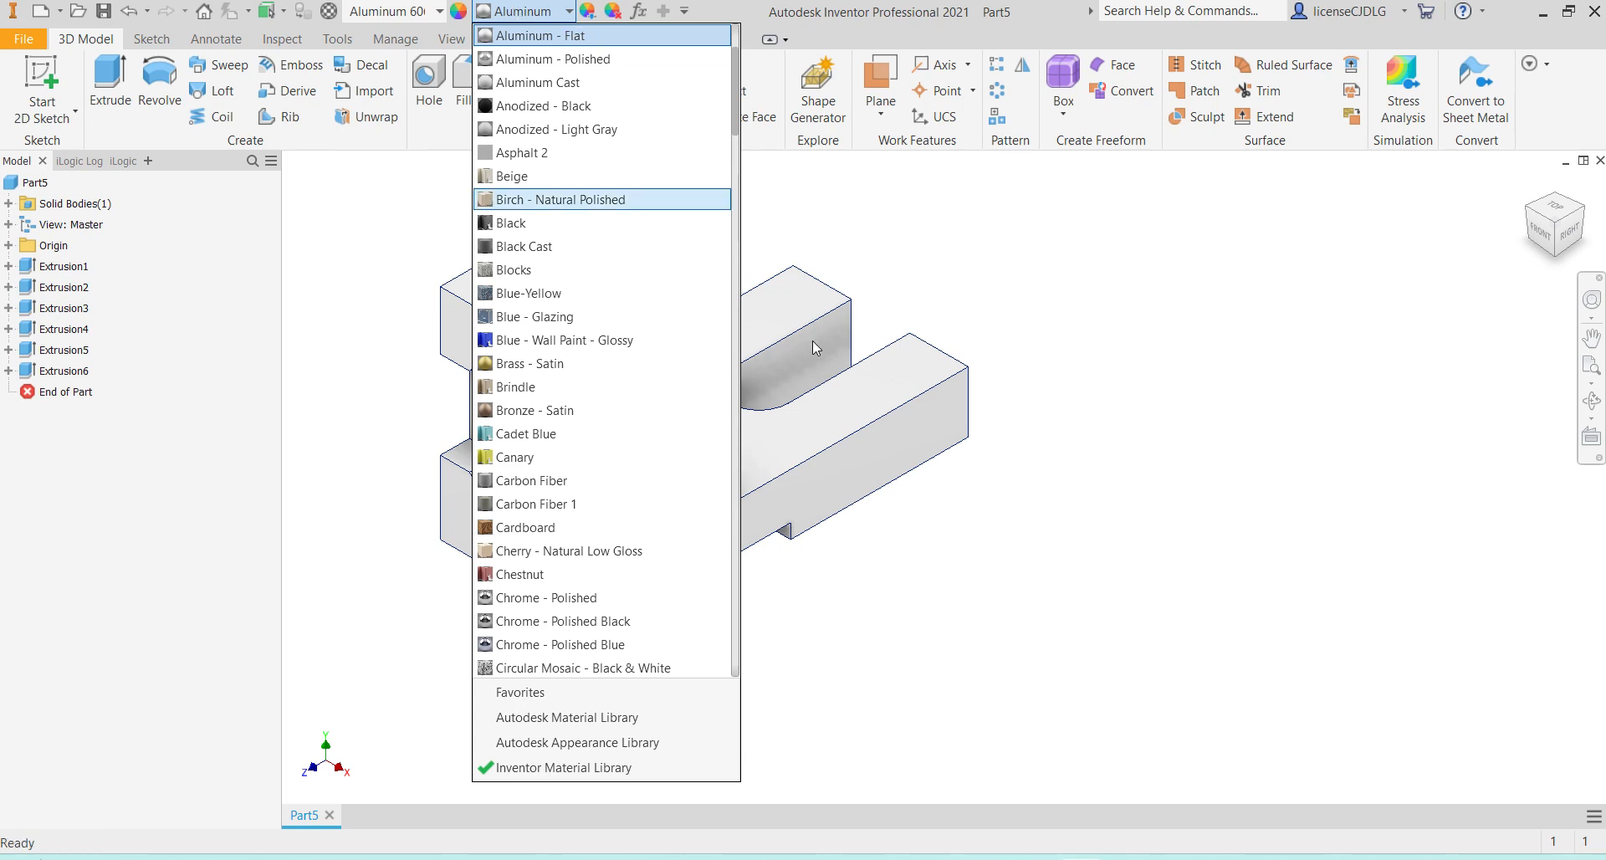
{"action": "left_click", "coordinate": [551, 61]}
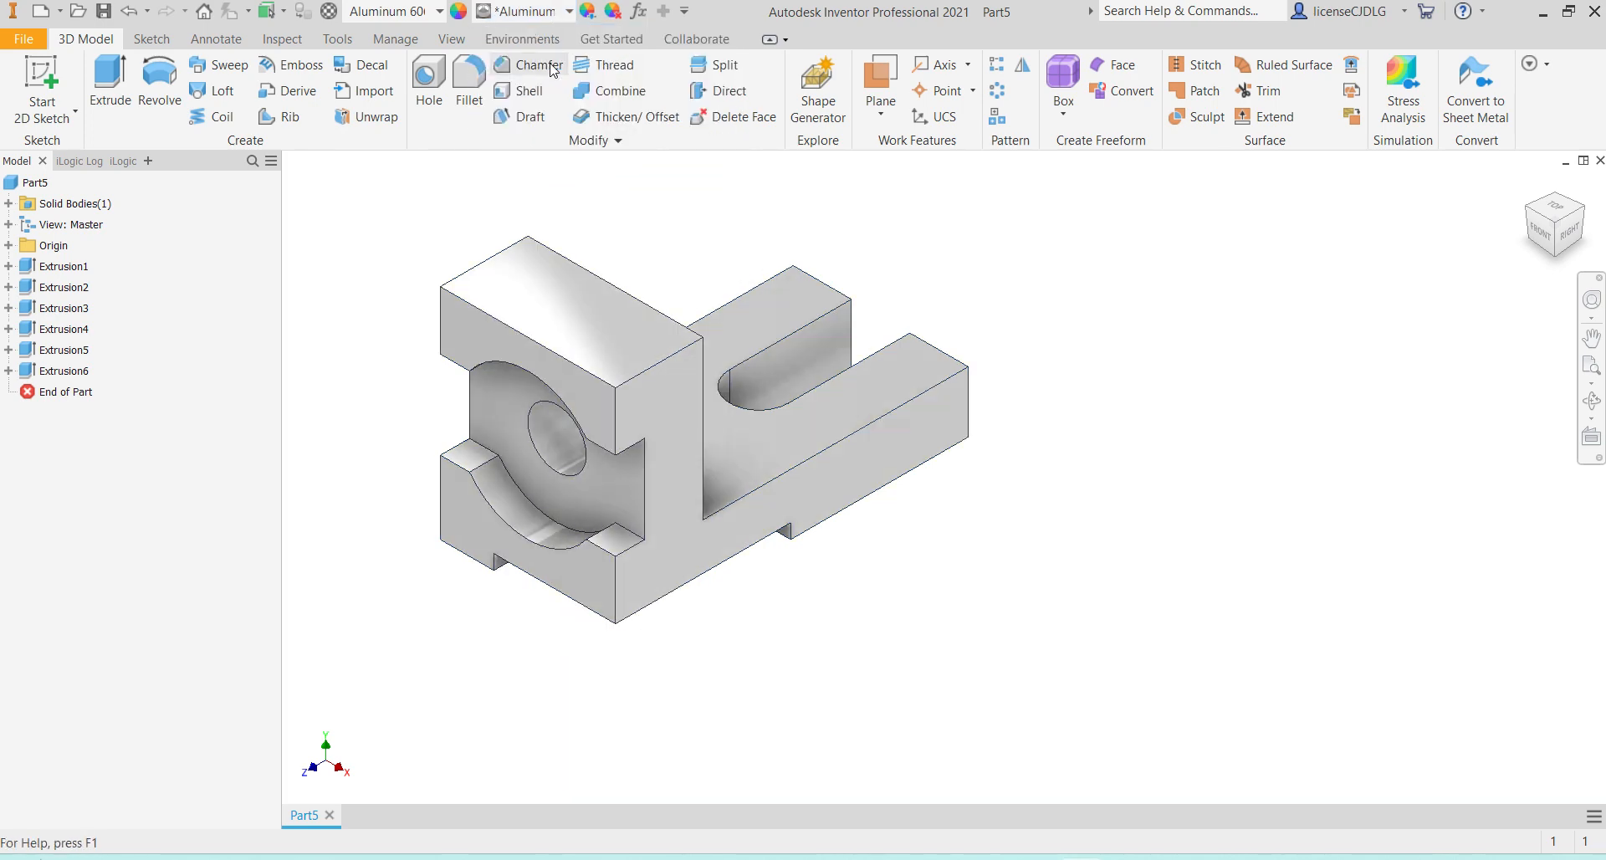
{"action": "left_click", "coordinate": [542, 12]}
{"action": "left_click", "coordinate": [520, 311]}
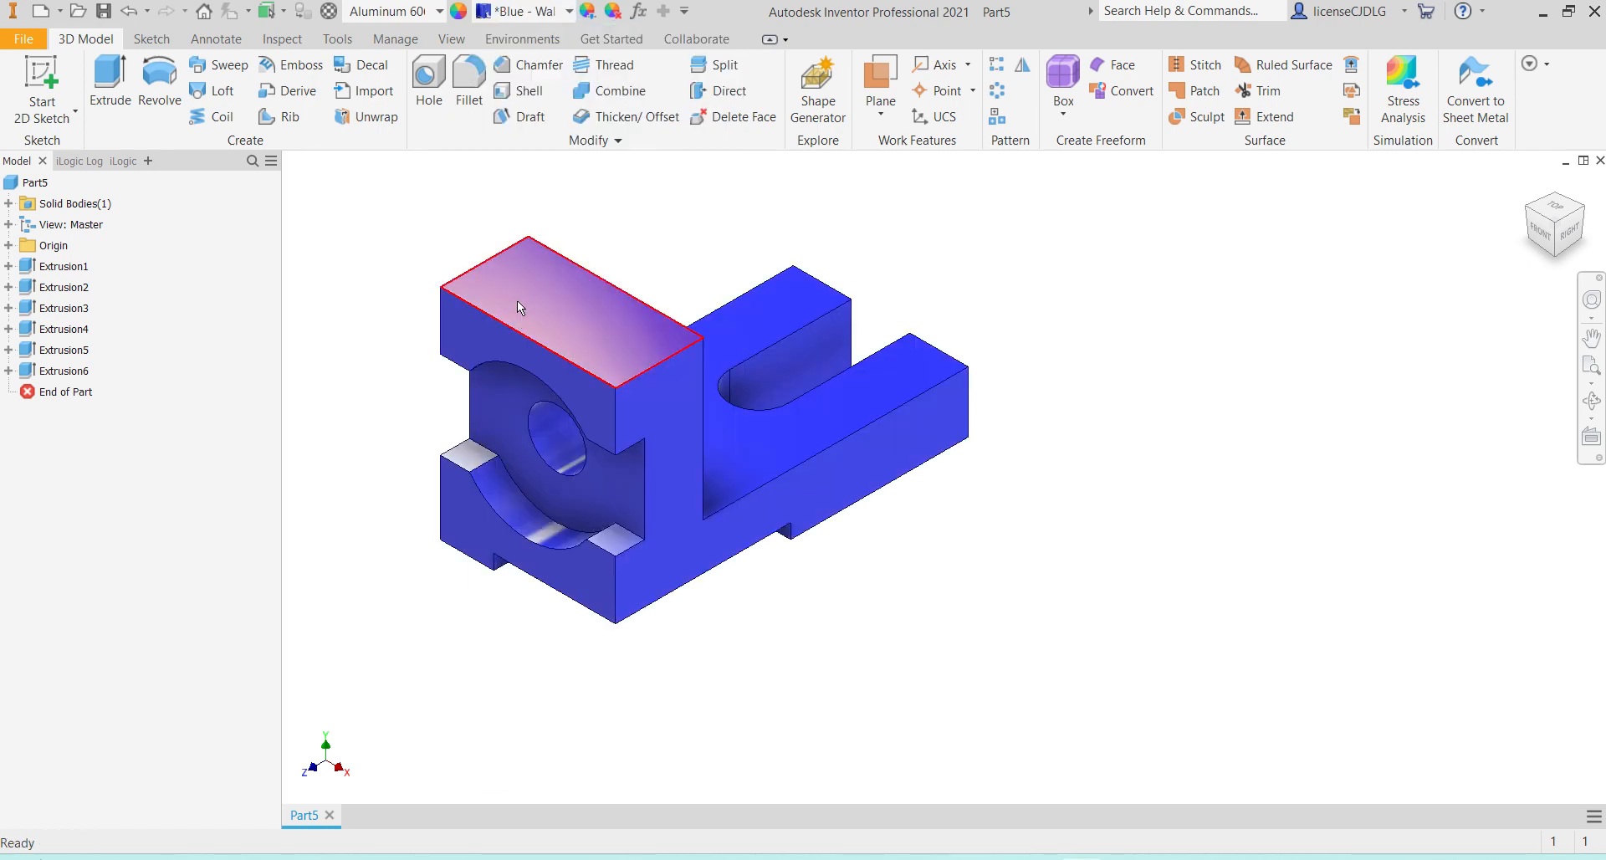
{"action": "left_click", "coordinate": [542, 13]}
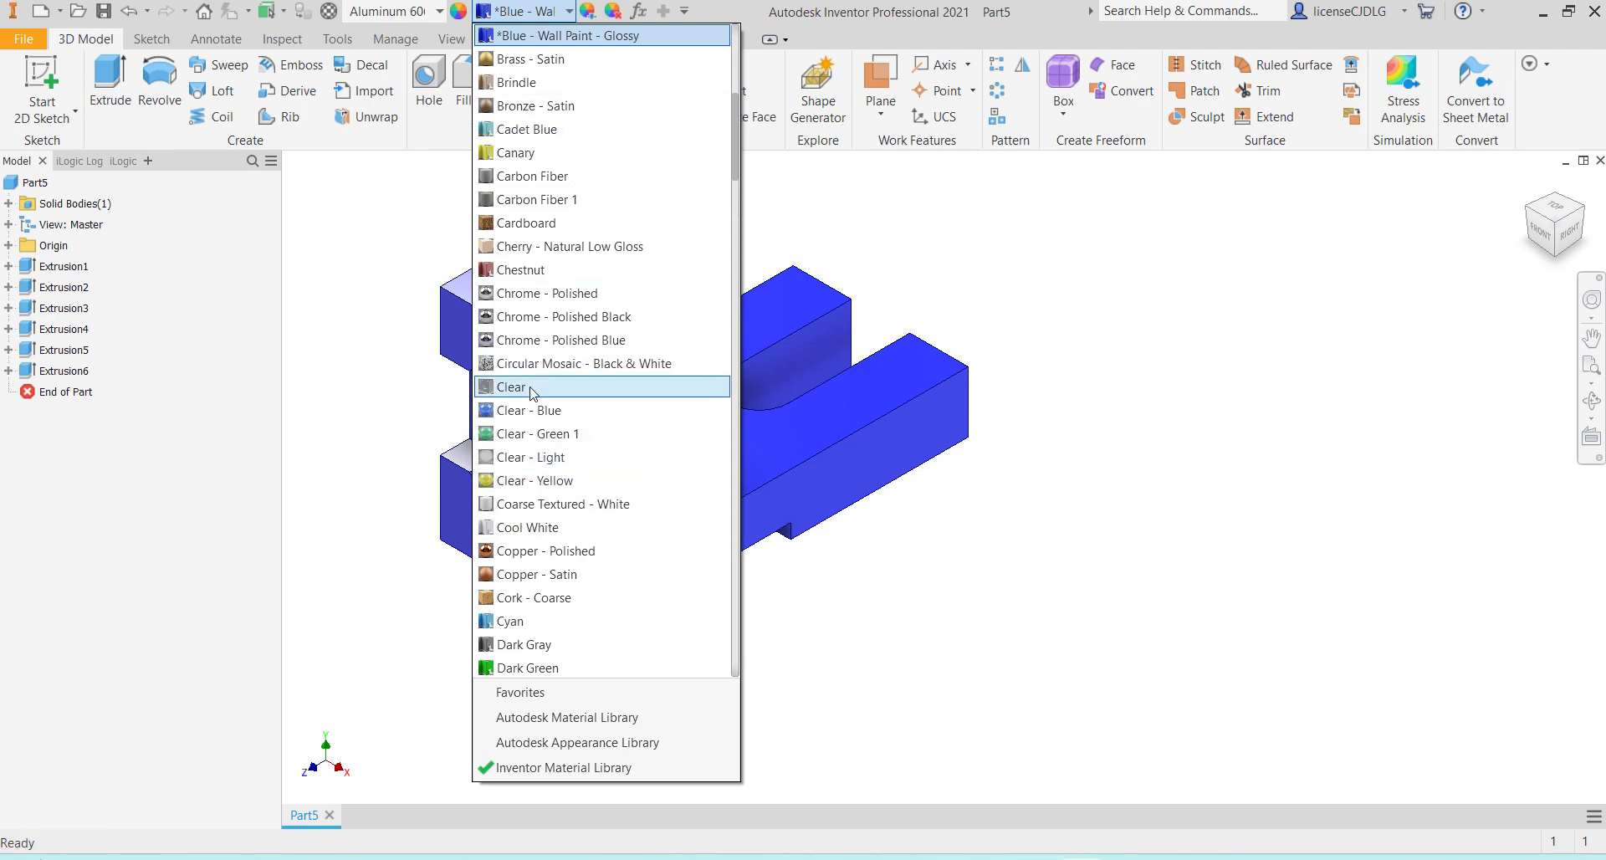
{"action": "left_click", "coordinate": [535, 245]}
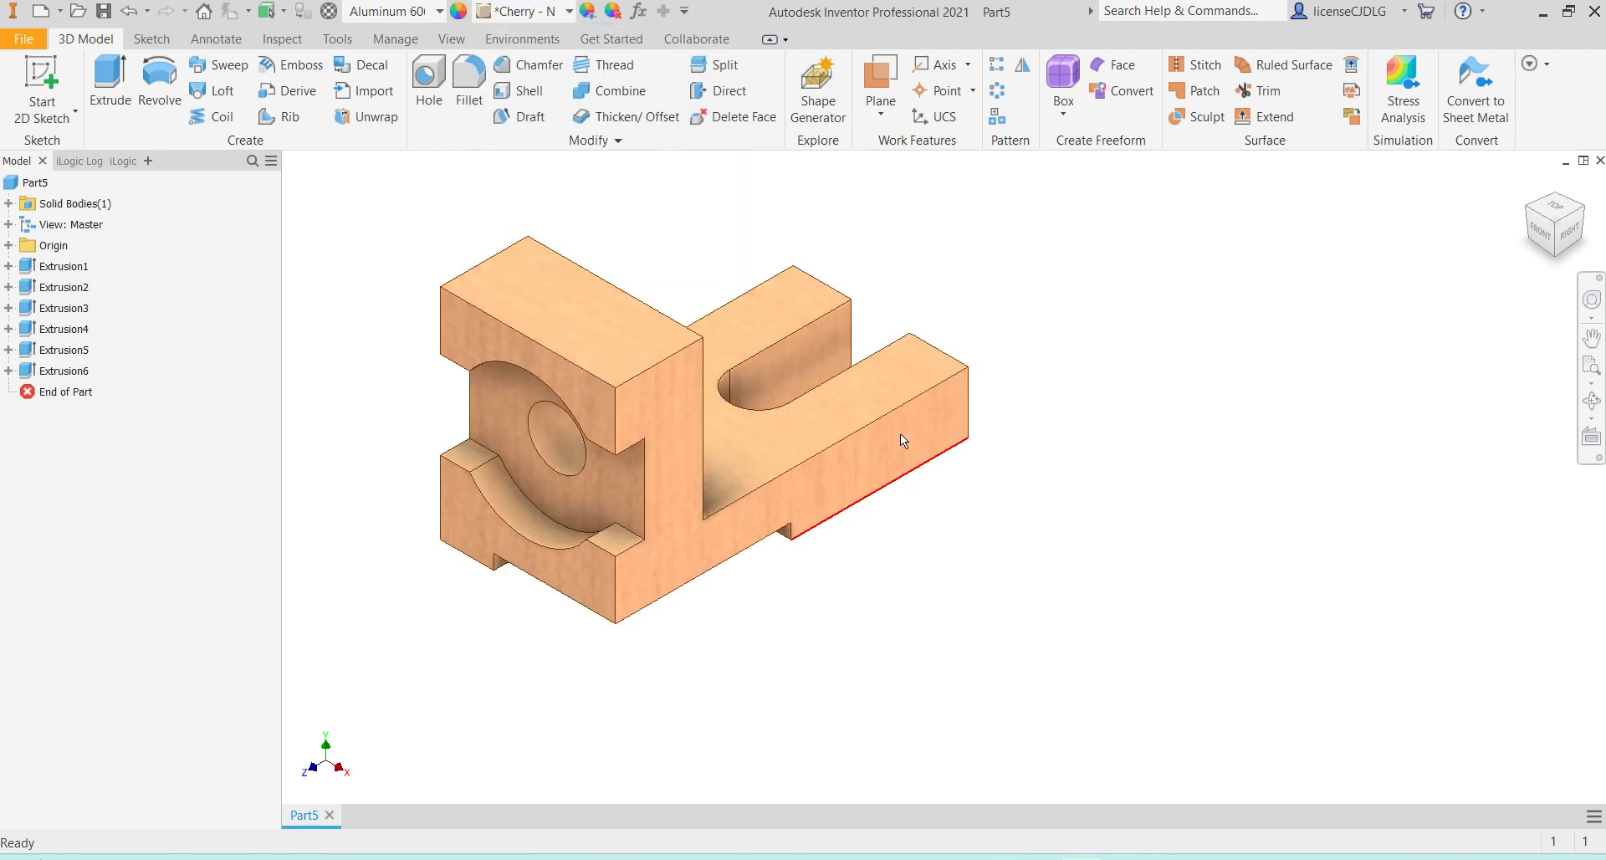
Apply the Chrome - Polished appearance to the whole part
{"action": "left_click", "coordinate": [522, 11]}
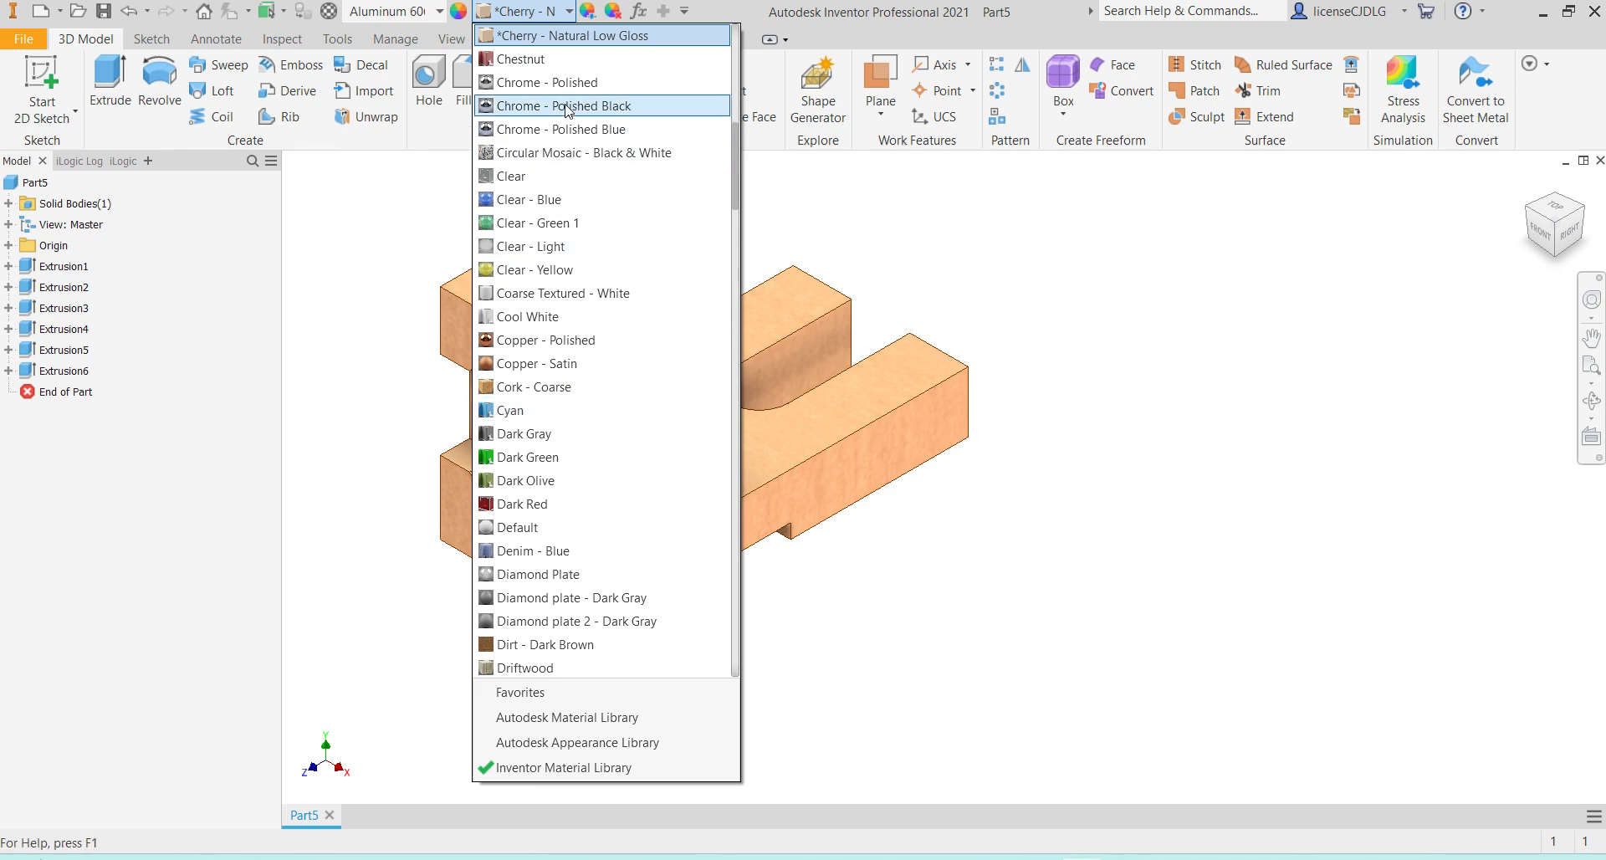
{"action": "left_click", "coordinate": [546, 82]}
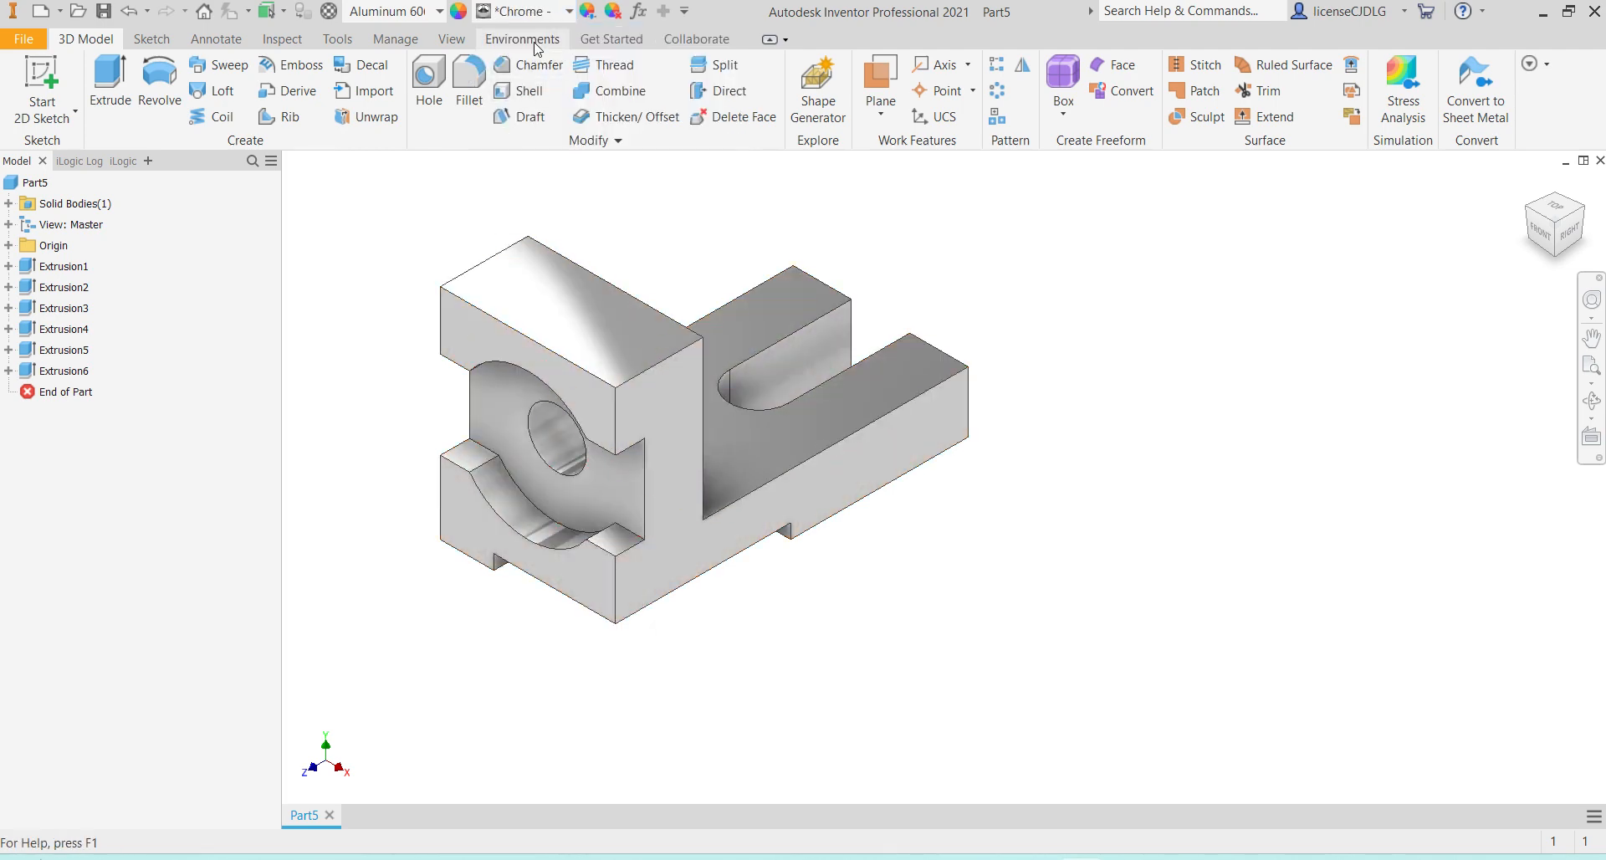
Browse the Inventor Material Library appearances and try Aluminum - Dark on the part
{"action": "left_click", "coordinate": [523, 10]}
{"action": "scroll", "coordinate": [548, 410], "scroll_direction": "down", "scroll_amount": 4}
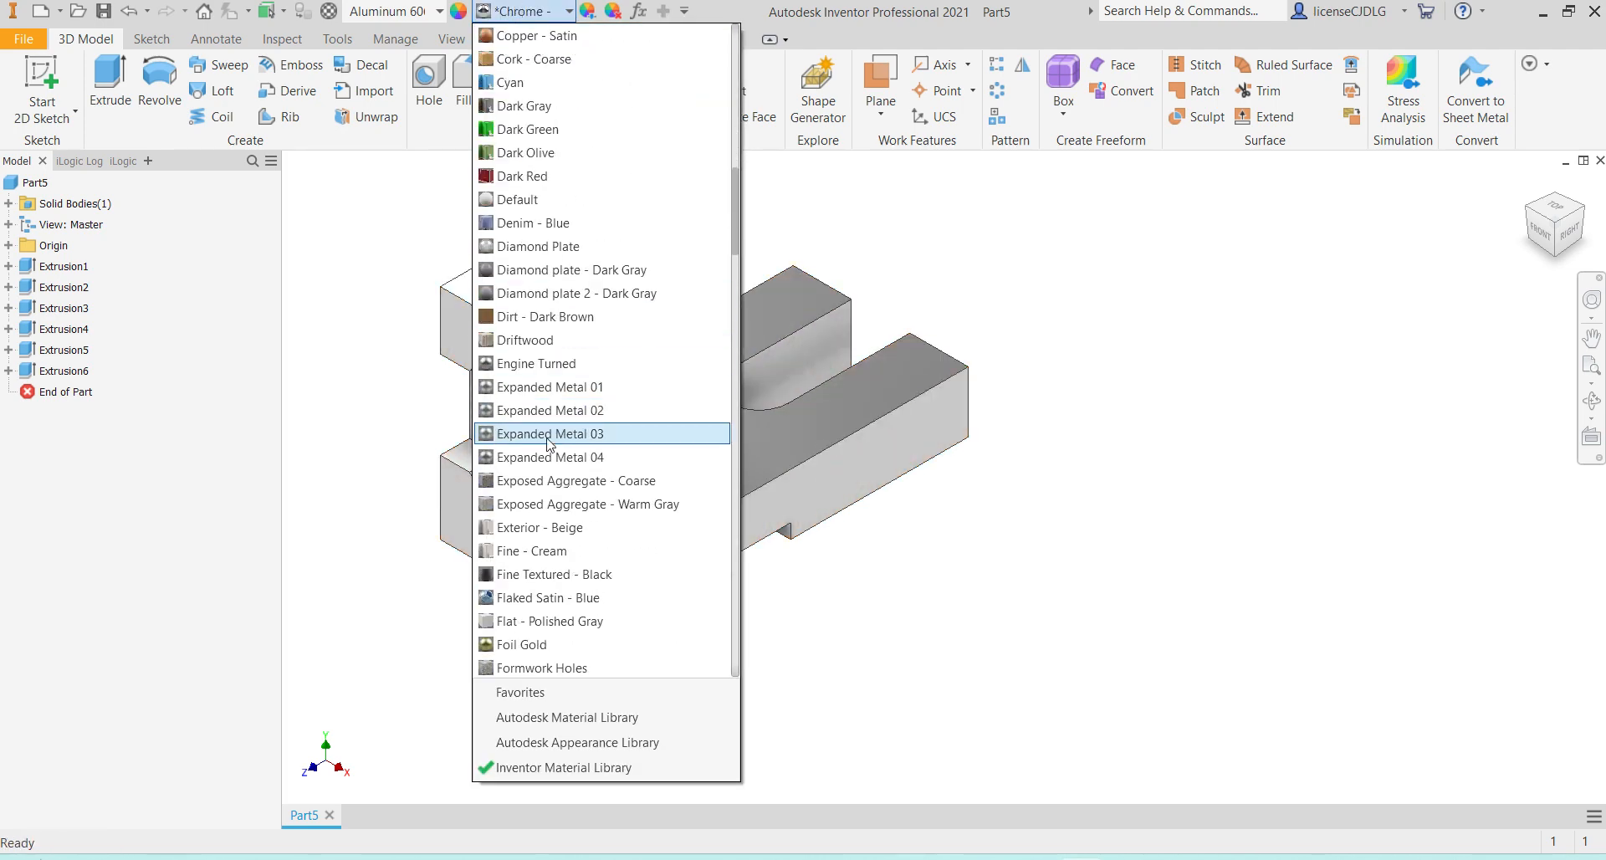
{"action": "scroll", "coordinate": [550, 443], "scroll_direction": "down", "scroll_amount": 12}
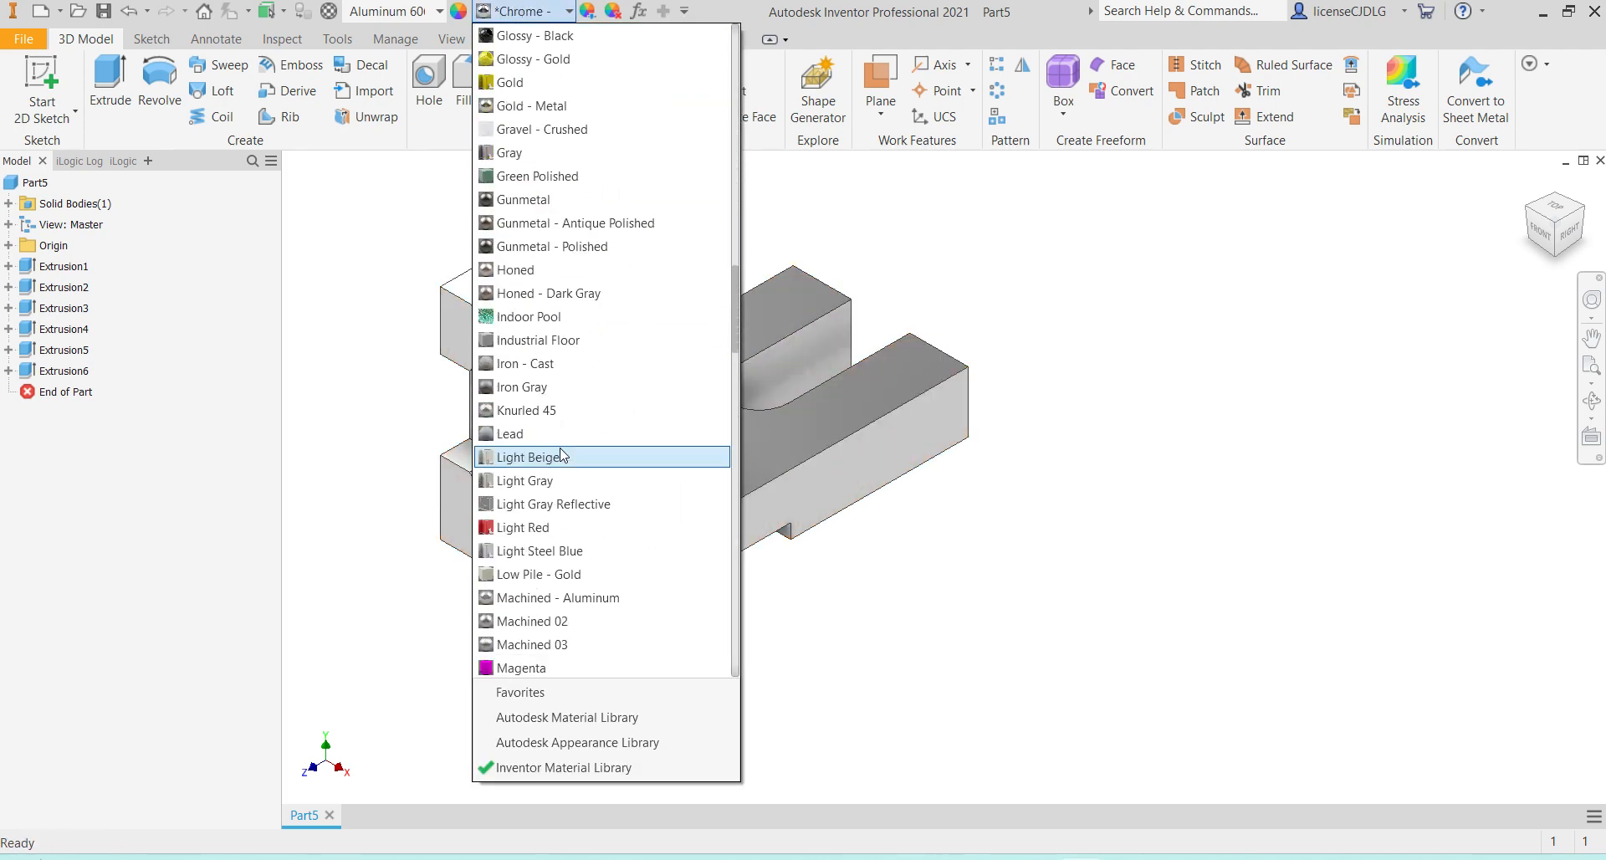
{"action": "scroll", "coordinate": [565, 454], "scroll_direction": "down", "scroll_amount": 20}
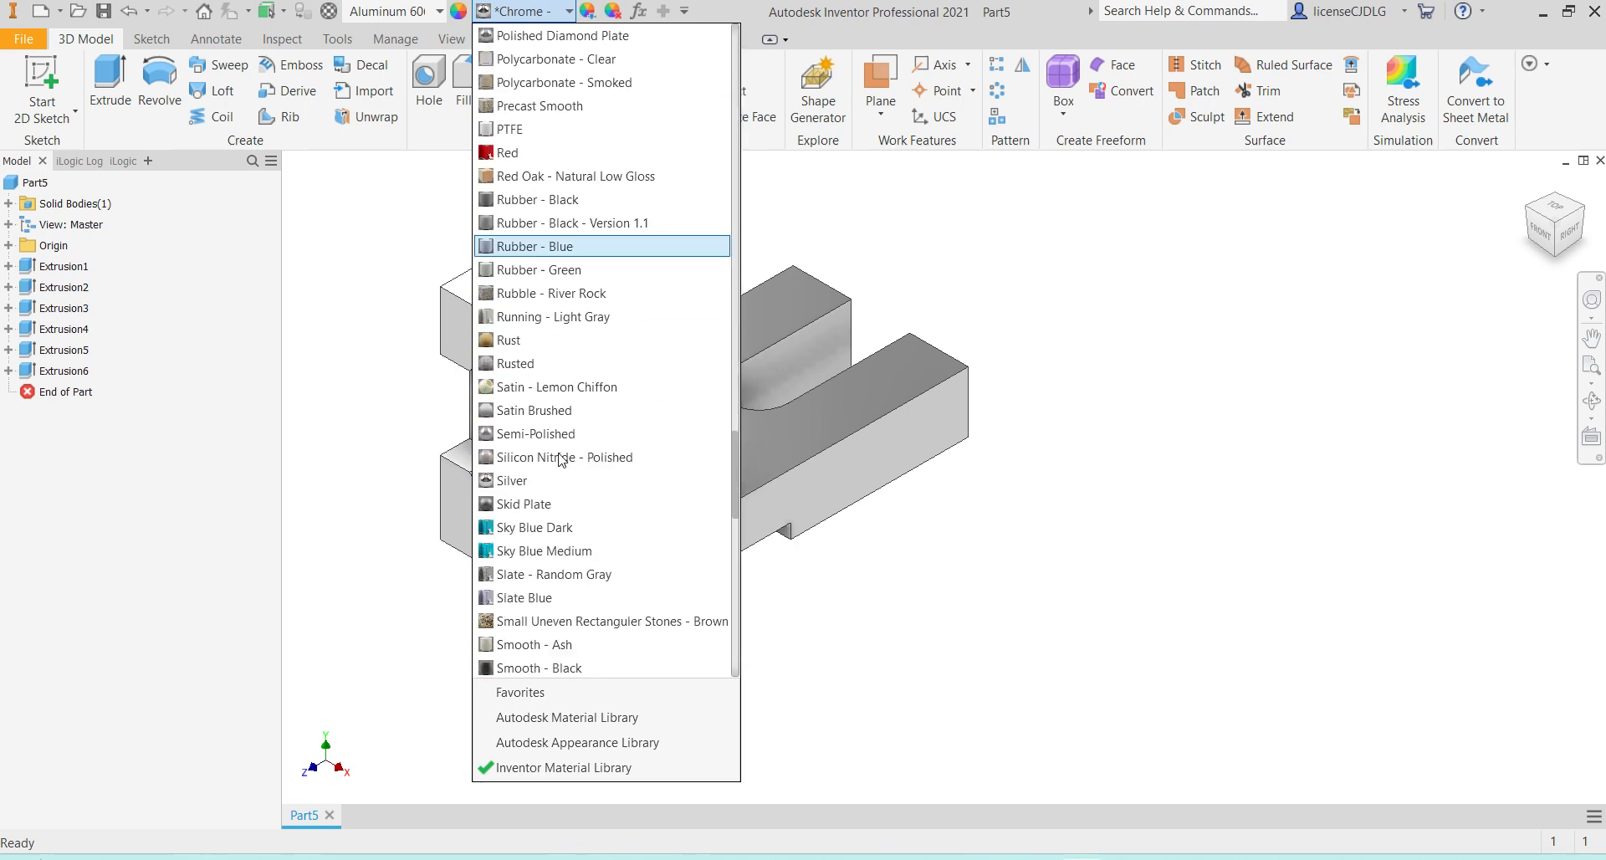
{"action": "scroll", "coordinate": [560, 458], "scroll_direction": "down", "scroll_amount": 13}
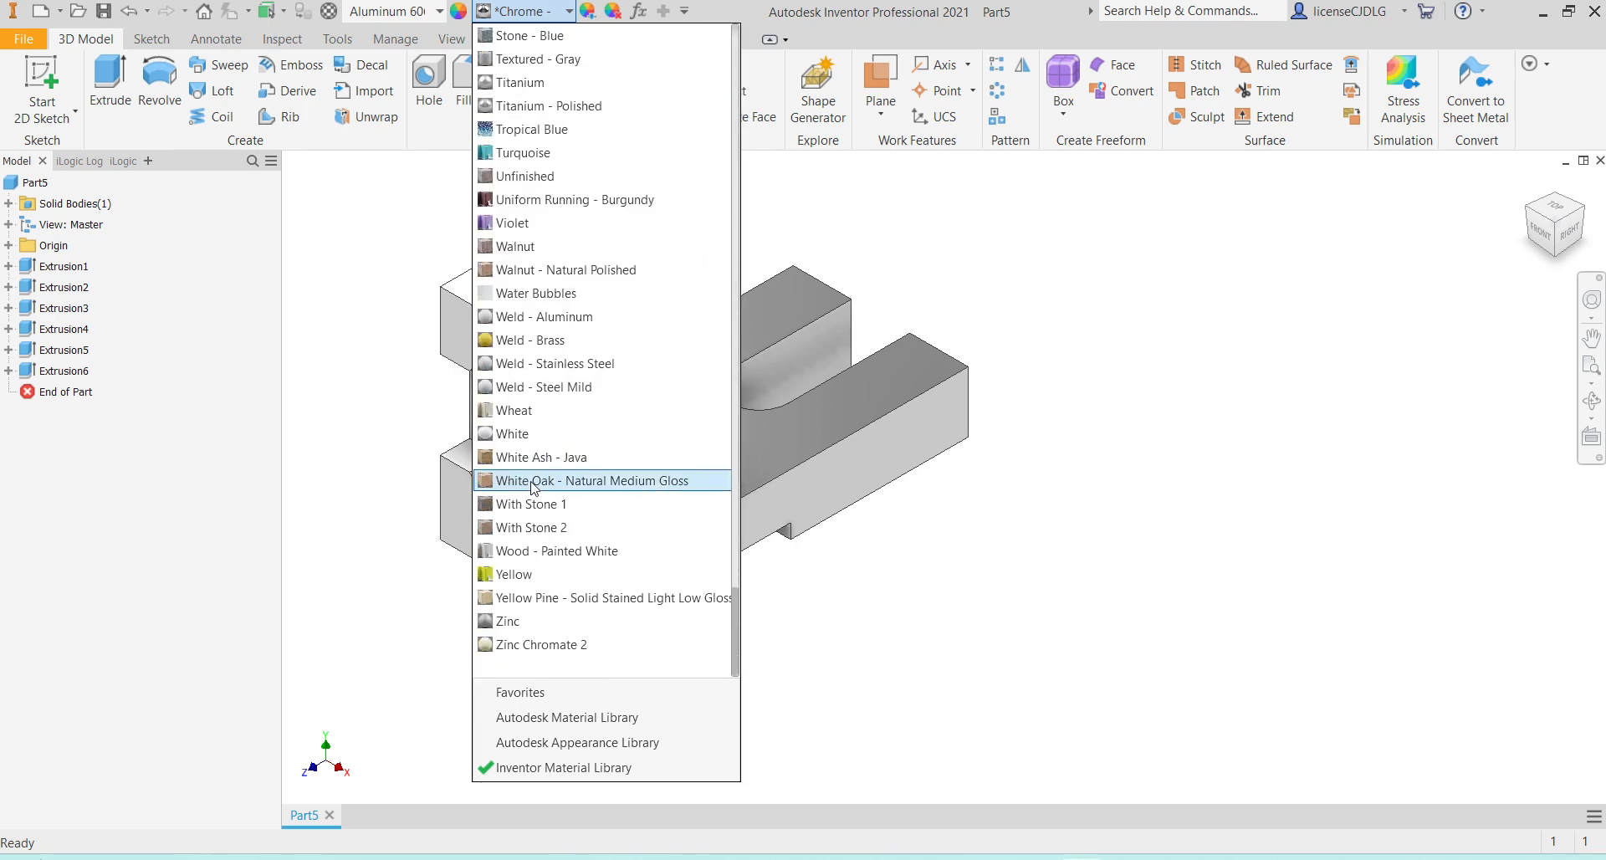
{"action": "scroll", "coordinate": [552, 376], "scroll_direction": "up", "scroll_amount": 16}
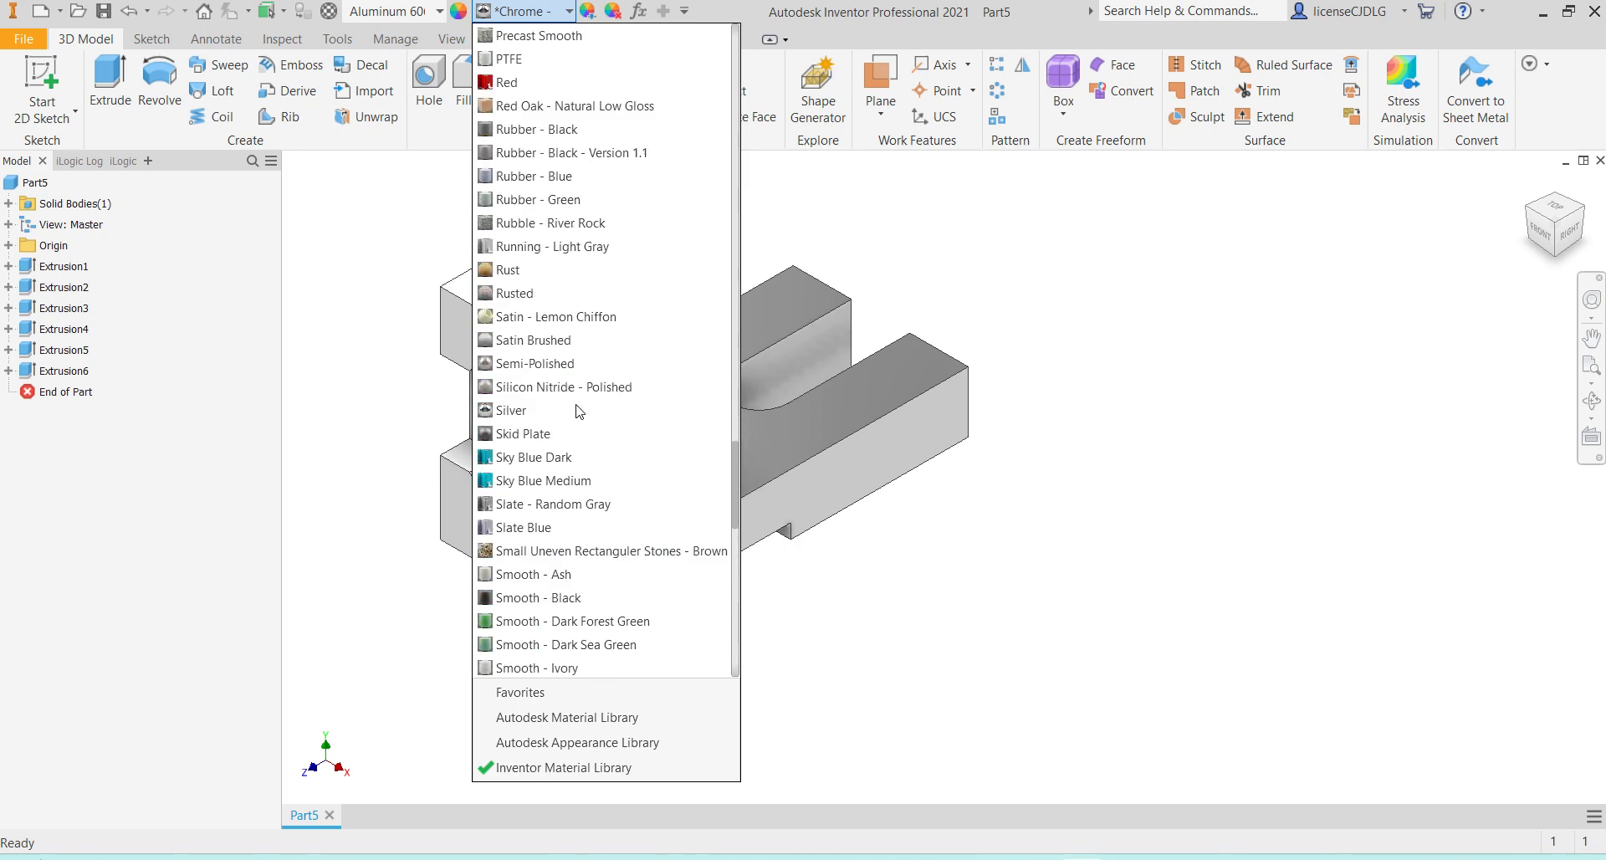
{"action": "scroll", "coordinate": [578, 411], "scroll_direction": "up", "scroll_amount": 18}
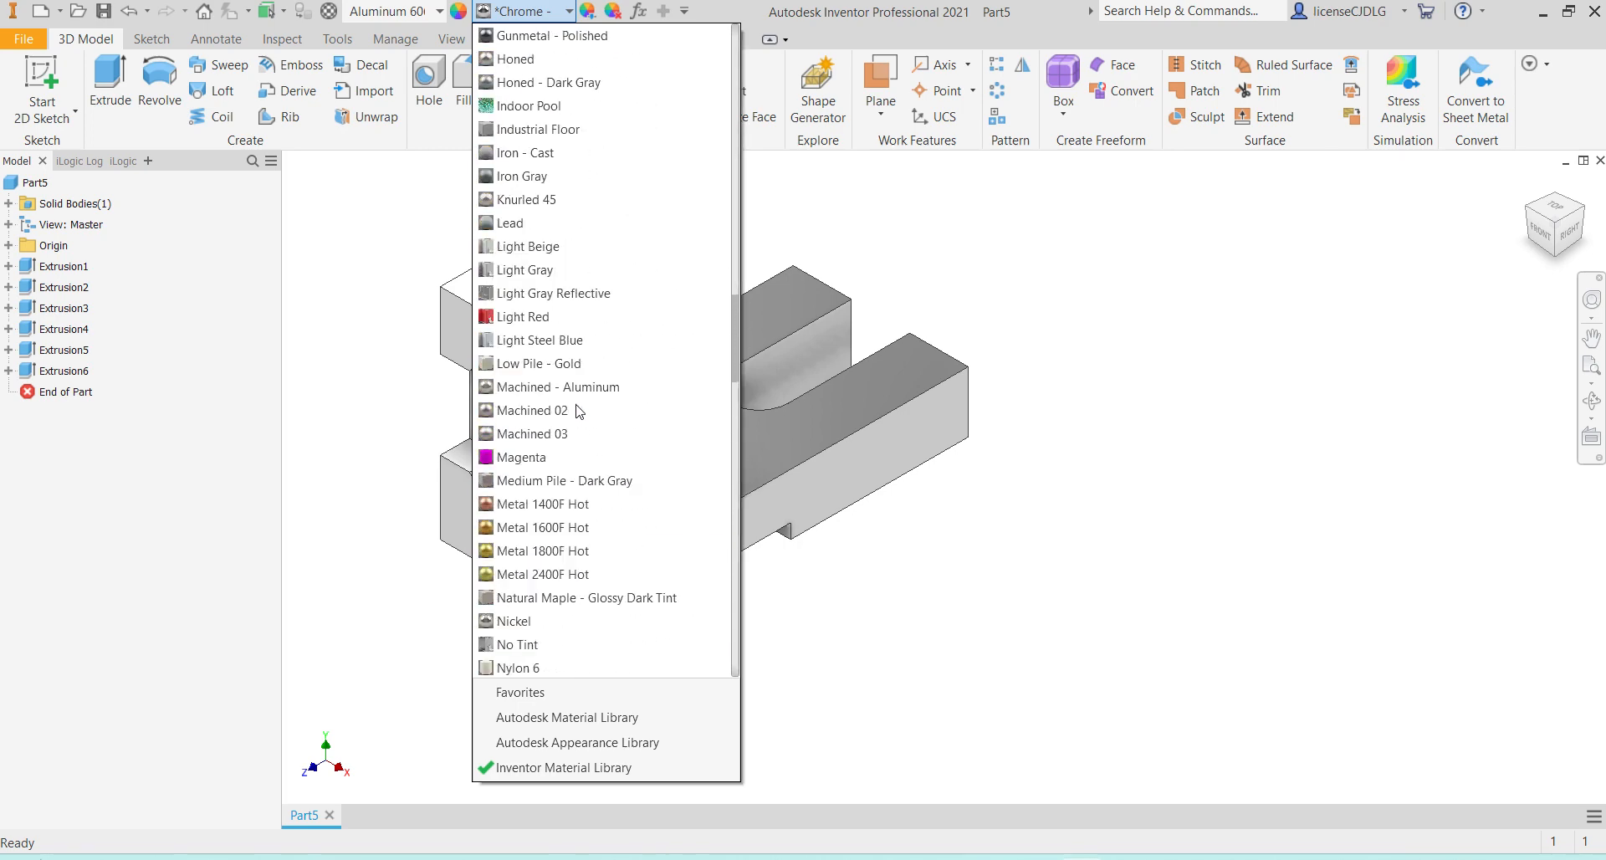
{"action": "scroll", "coordinate": [578, 411], "scroll_direction": "up", "scroll_amount": 13}
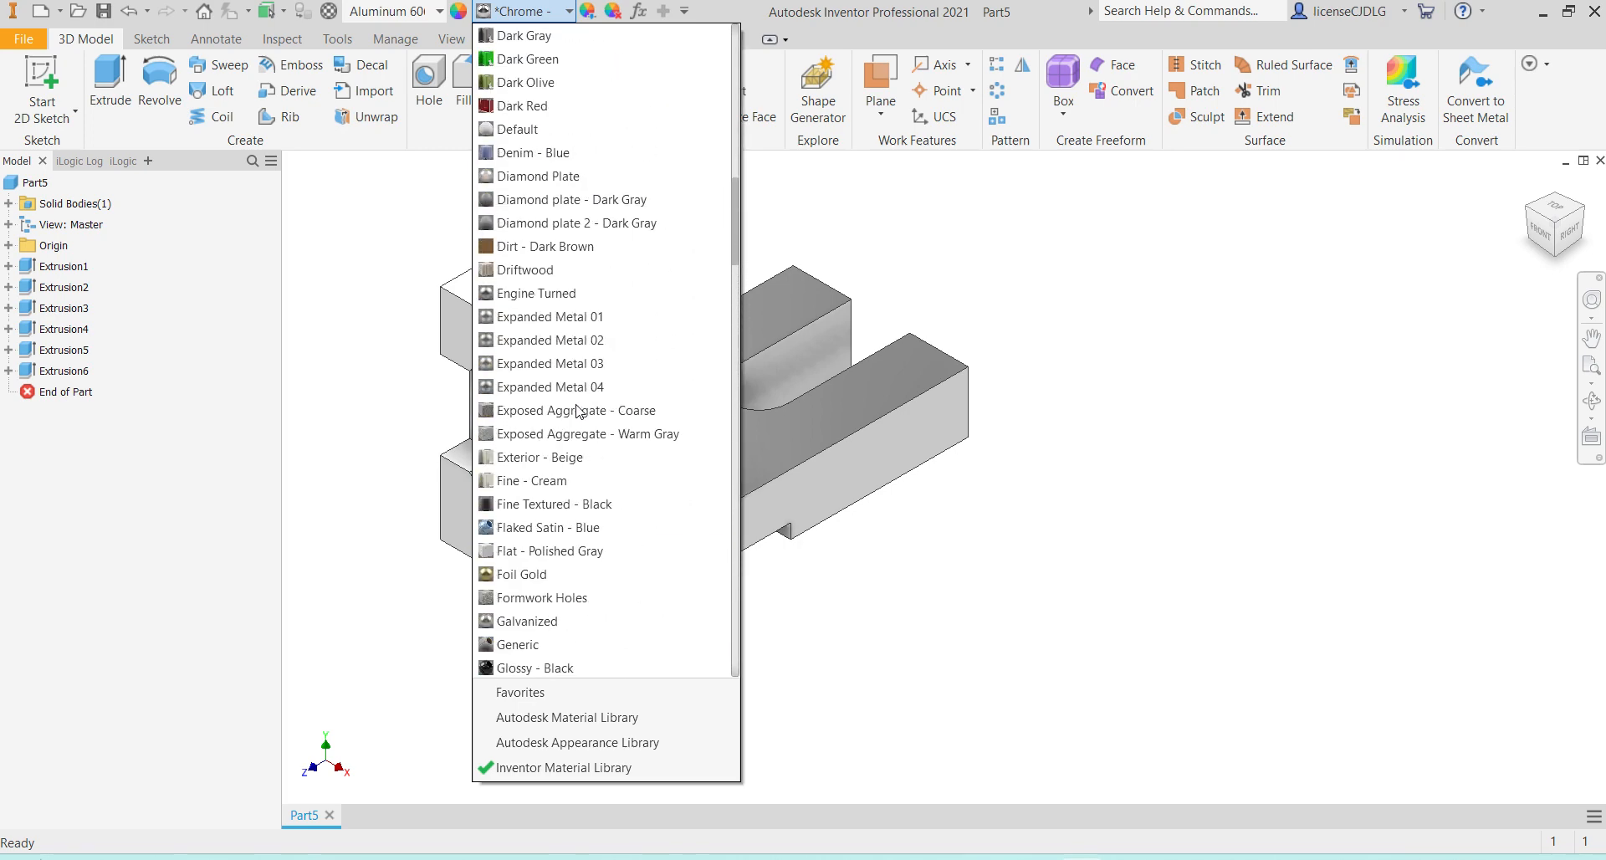
{"action": "scroll", "coordinate": [579, 411], "scroll_direction": "up", "scroll_amount": 12}
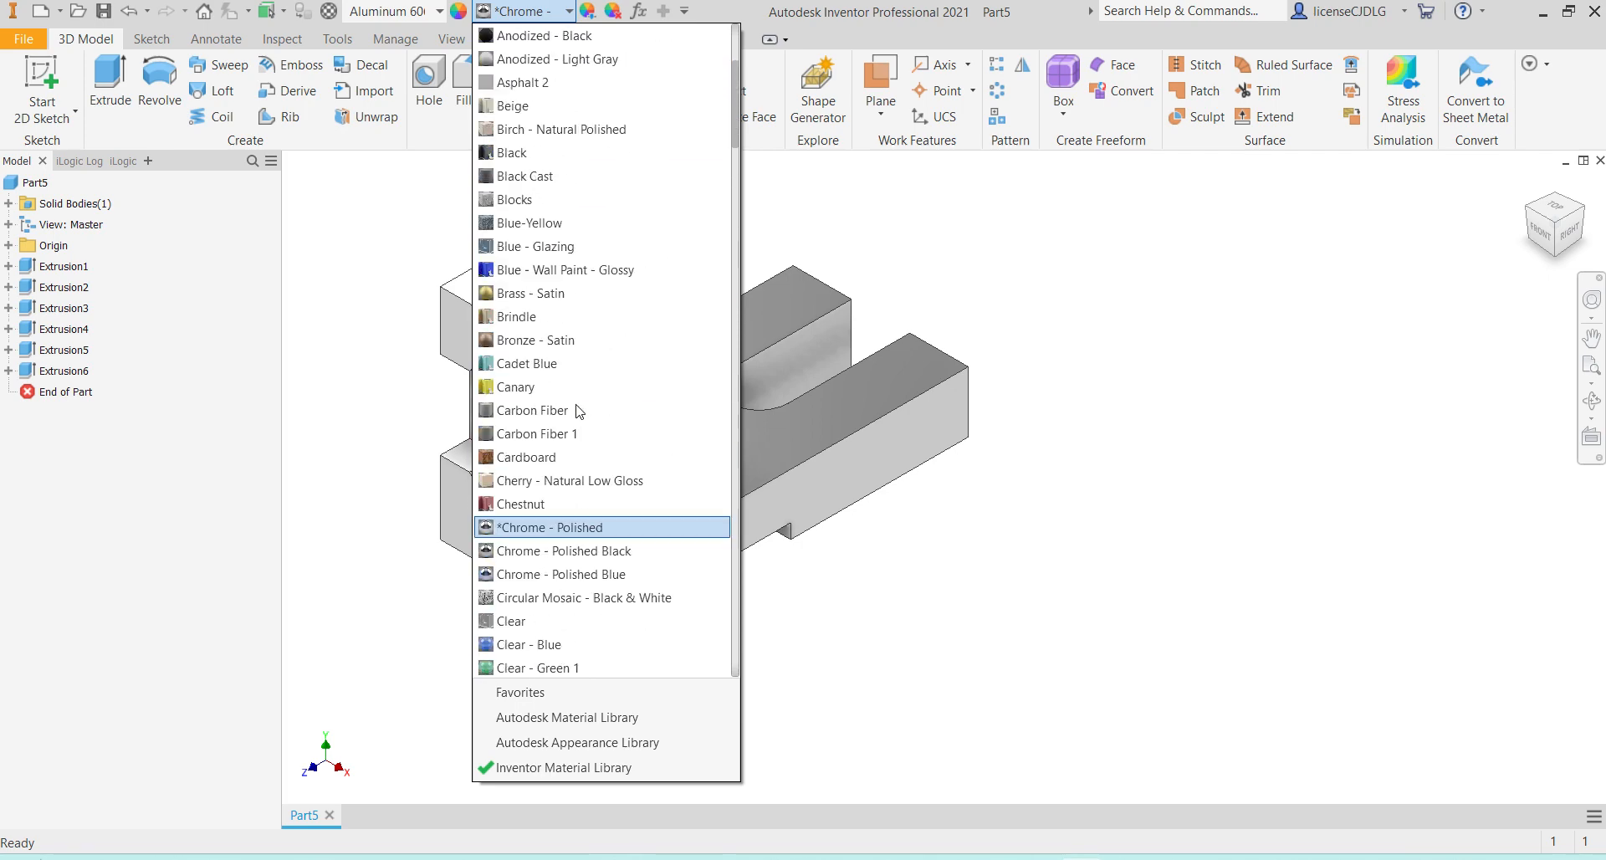
{"action": "scroll", "coordinate": [578, 410], "scroll_direction": "up", "scroll_amount": 2}
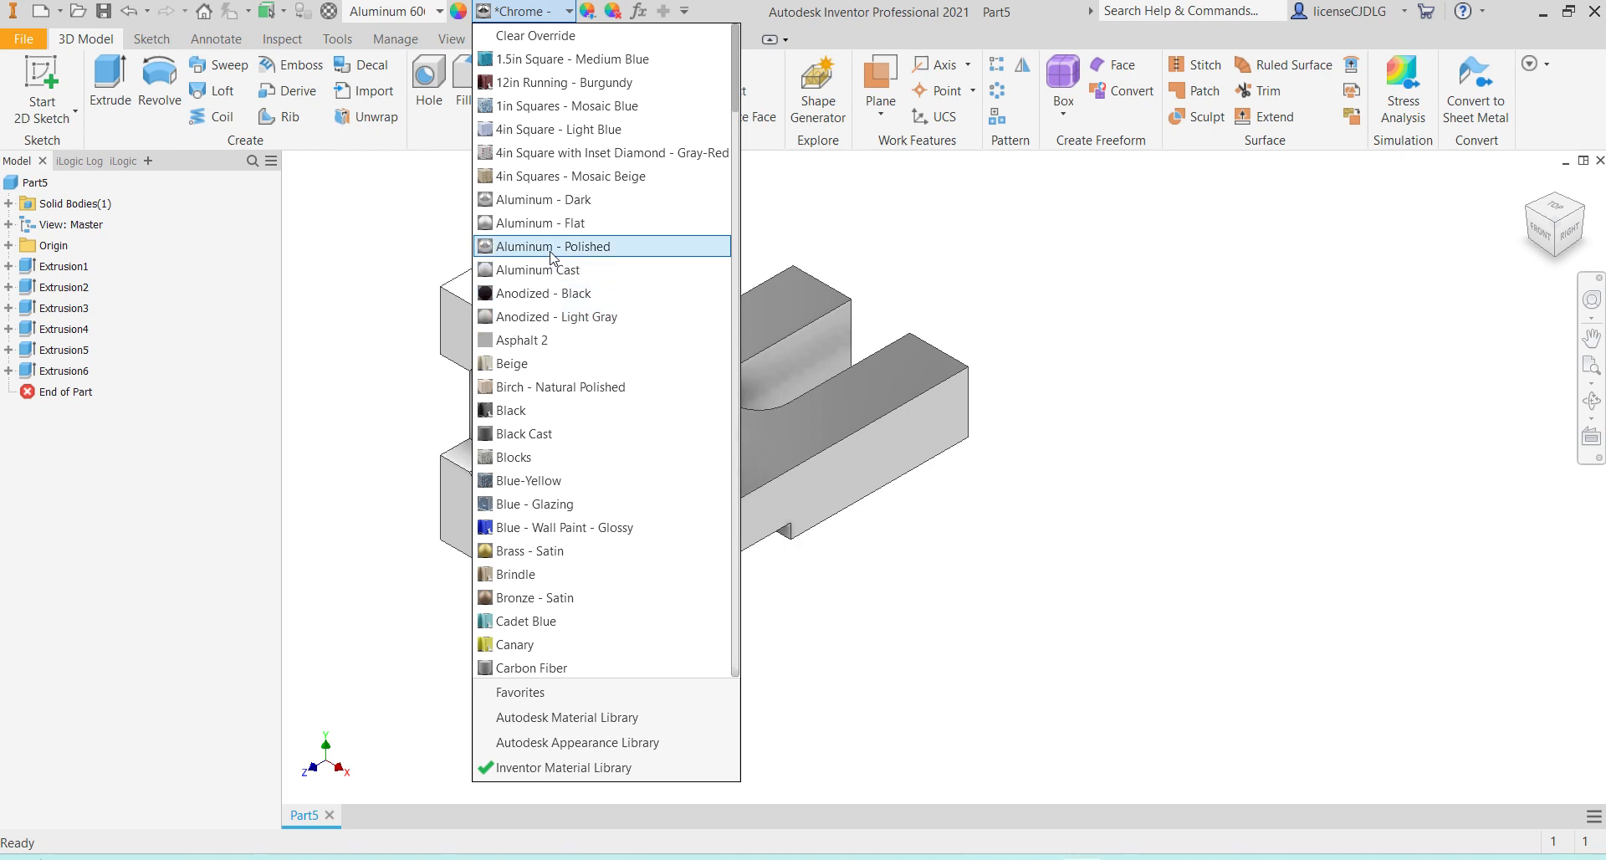
{"action": "left_click", "coordinate": [552, 199]}
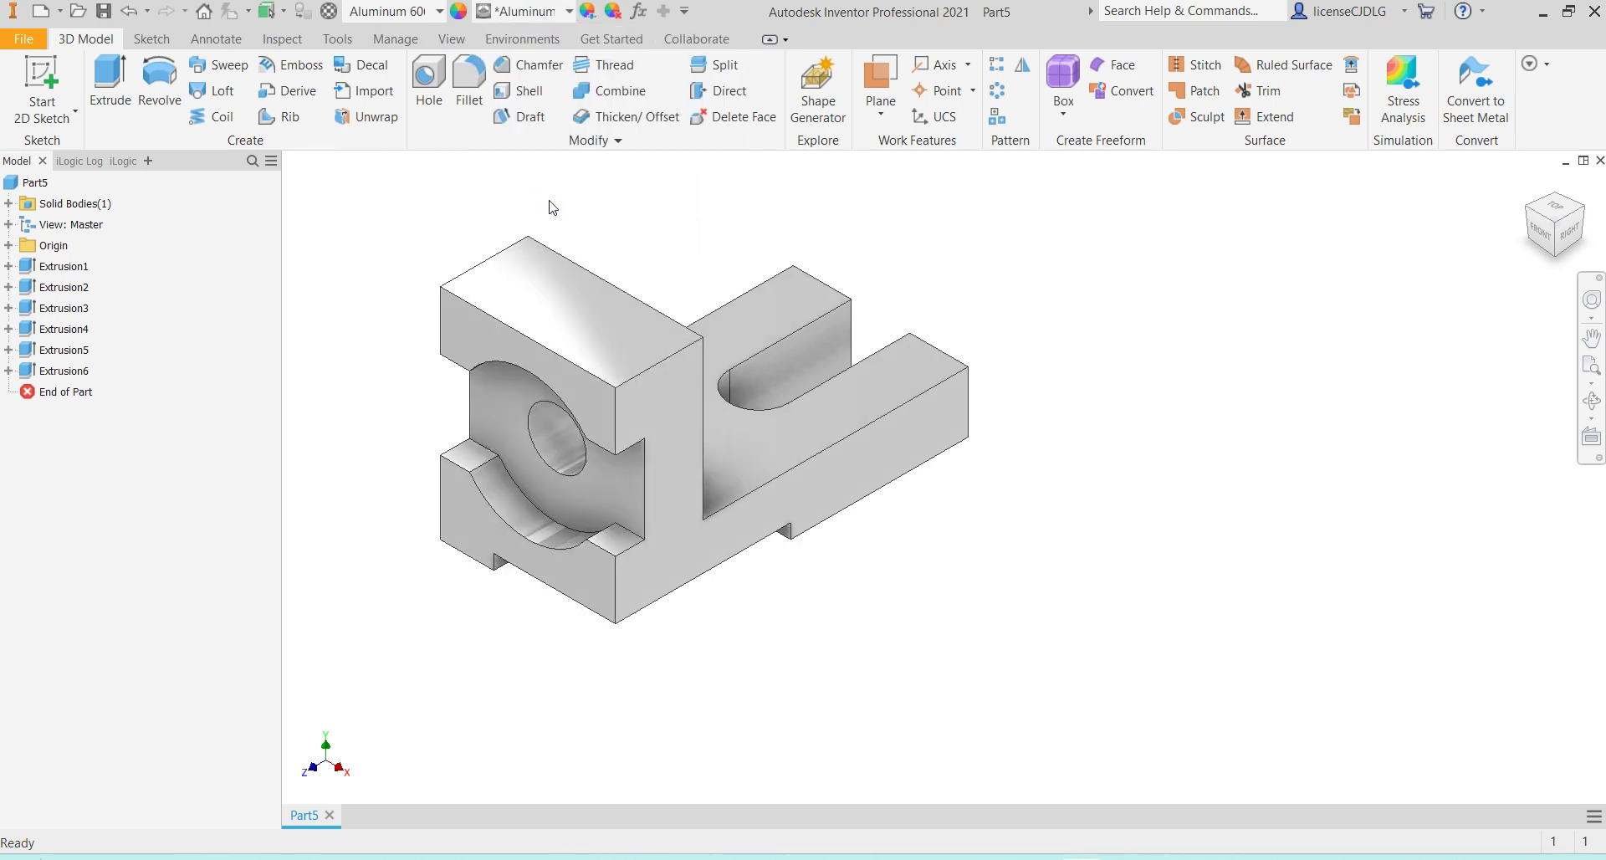
Try the Anodized - Light Gray appearance on the whole part
{"action": "left_click", "coordinate": [540, 11]}
{"action": "scroll", "coordinate": [540, 222], "scroll_direction": "up", "scroll_amount": 2}
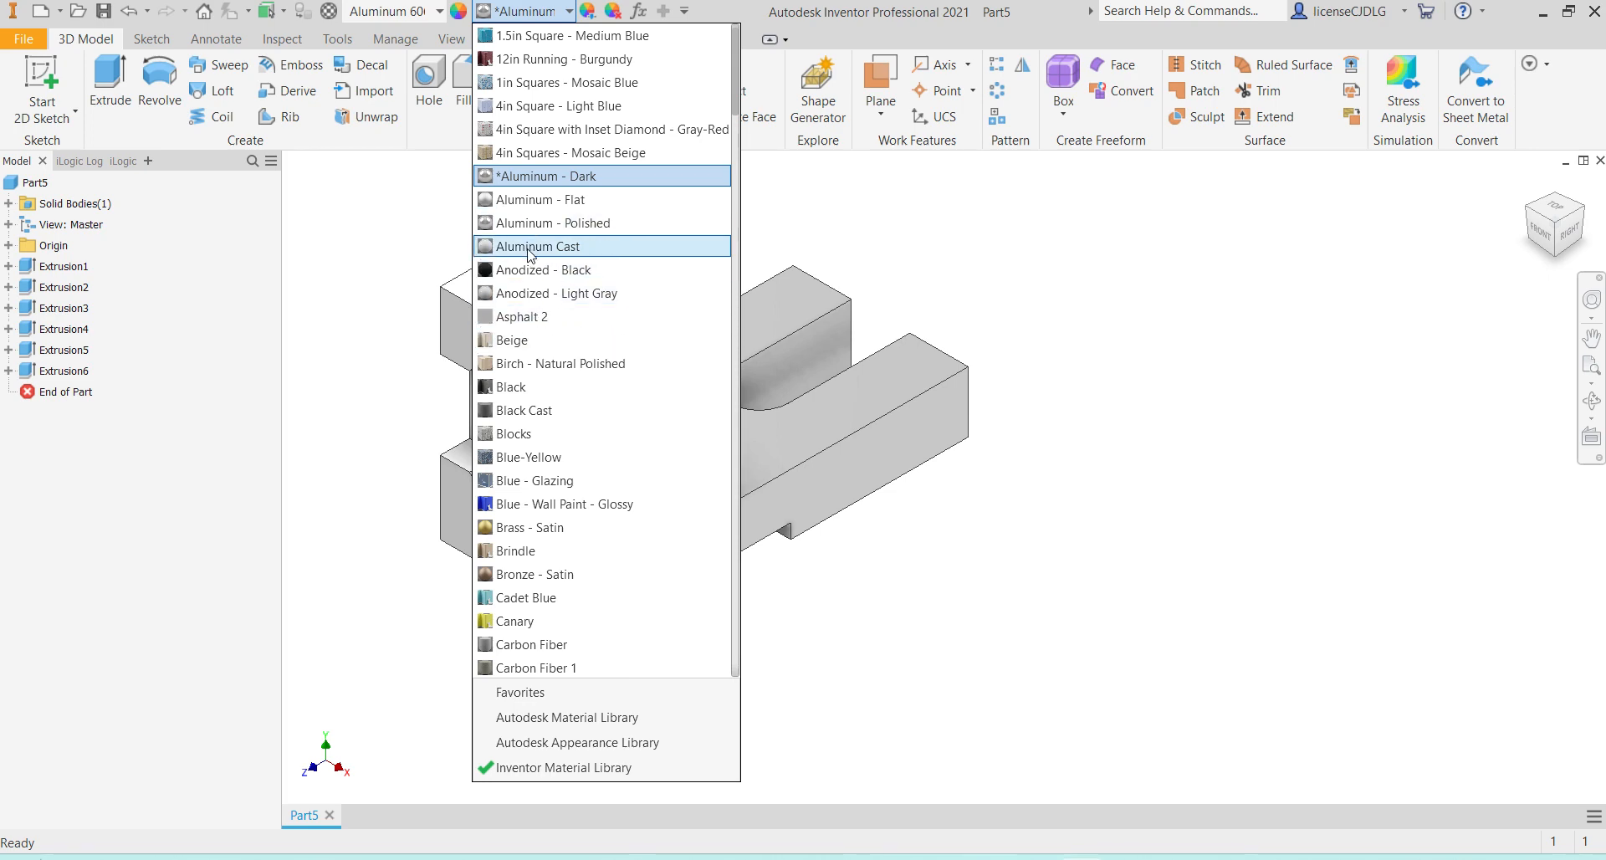
{"action": "left_click", "coordinate": [533, 292]}
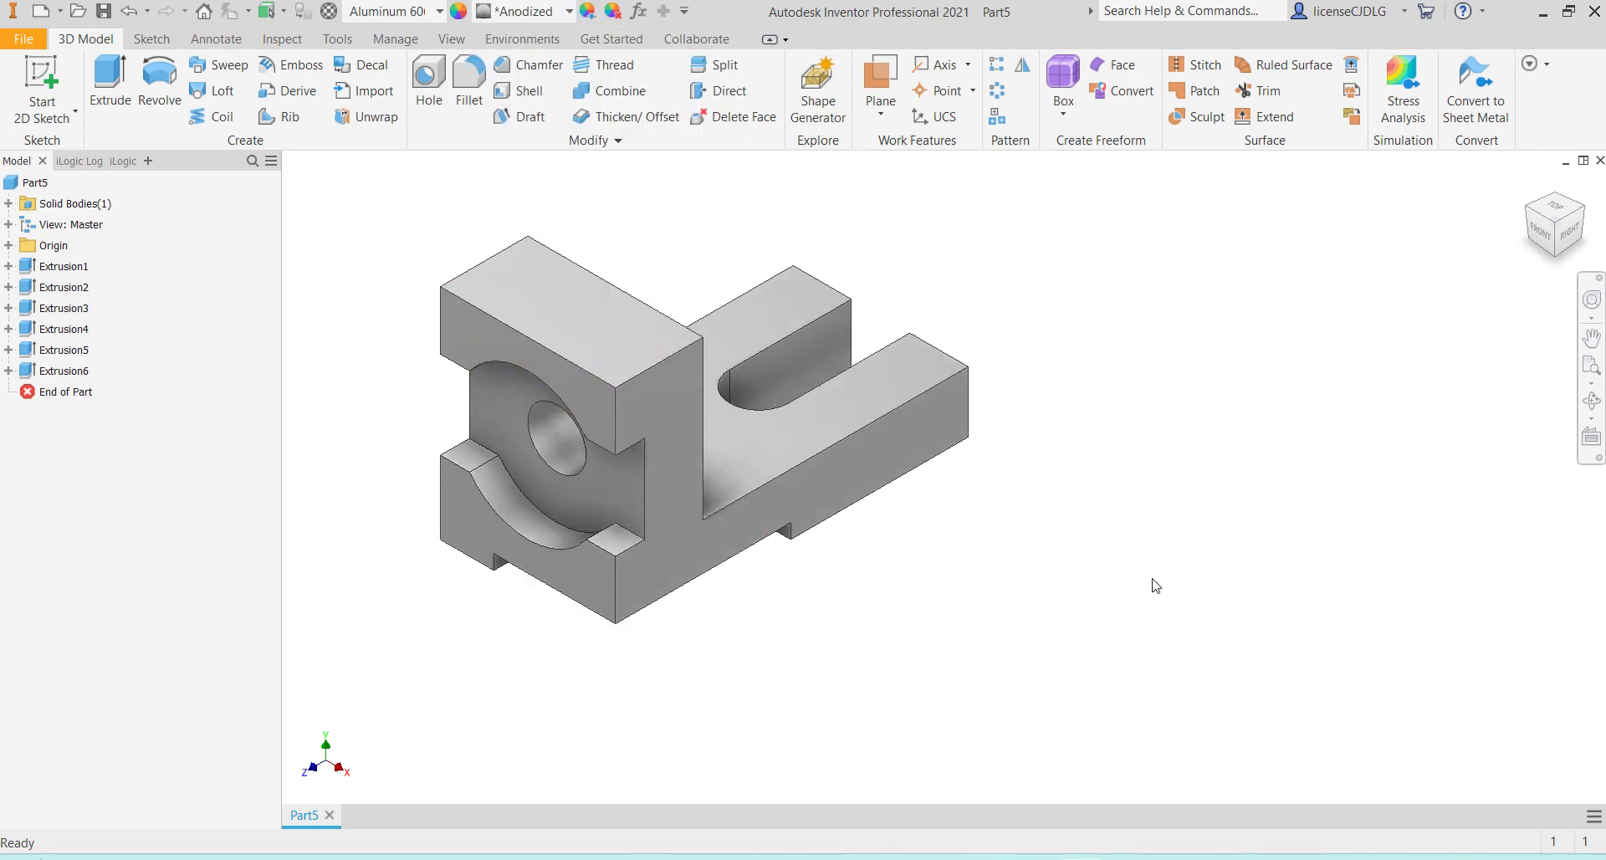
{"action": "scroll", "coordinate": [903, 410], "scroll_direction": "up", "scroll_amount": 2}
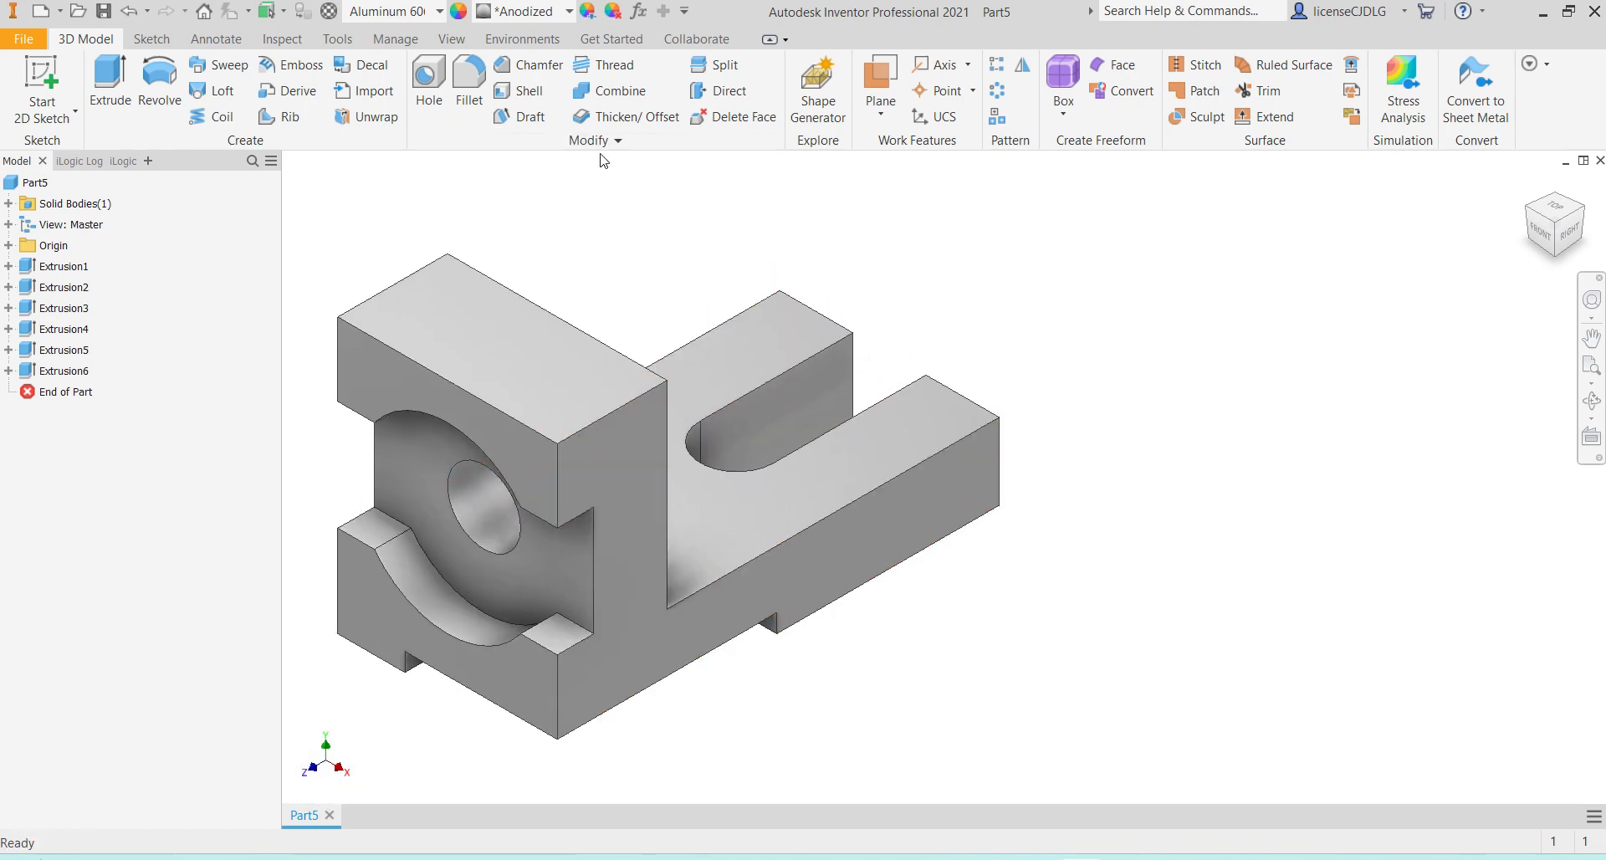
Tint the whole part's Anodized - Light Gray appearance to a light orange-brown, RGB 255, 191, 142
{"action": "left_click", "coordinate": [588, 11]}
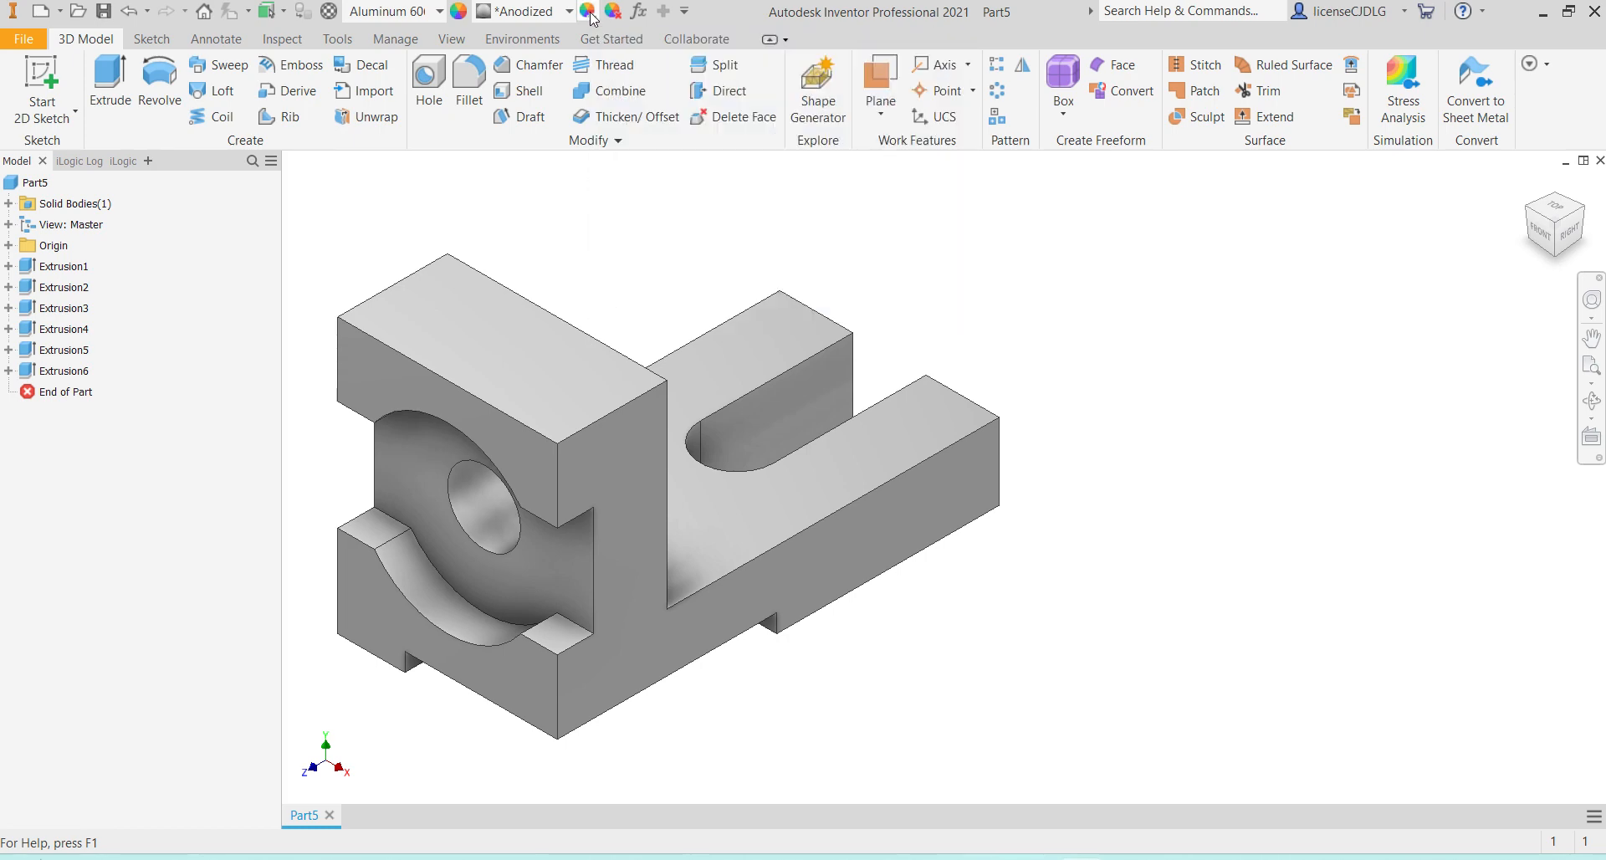
{"action": "left_click", "coordinate": [37, 182]}
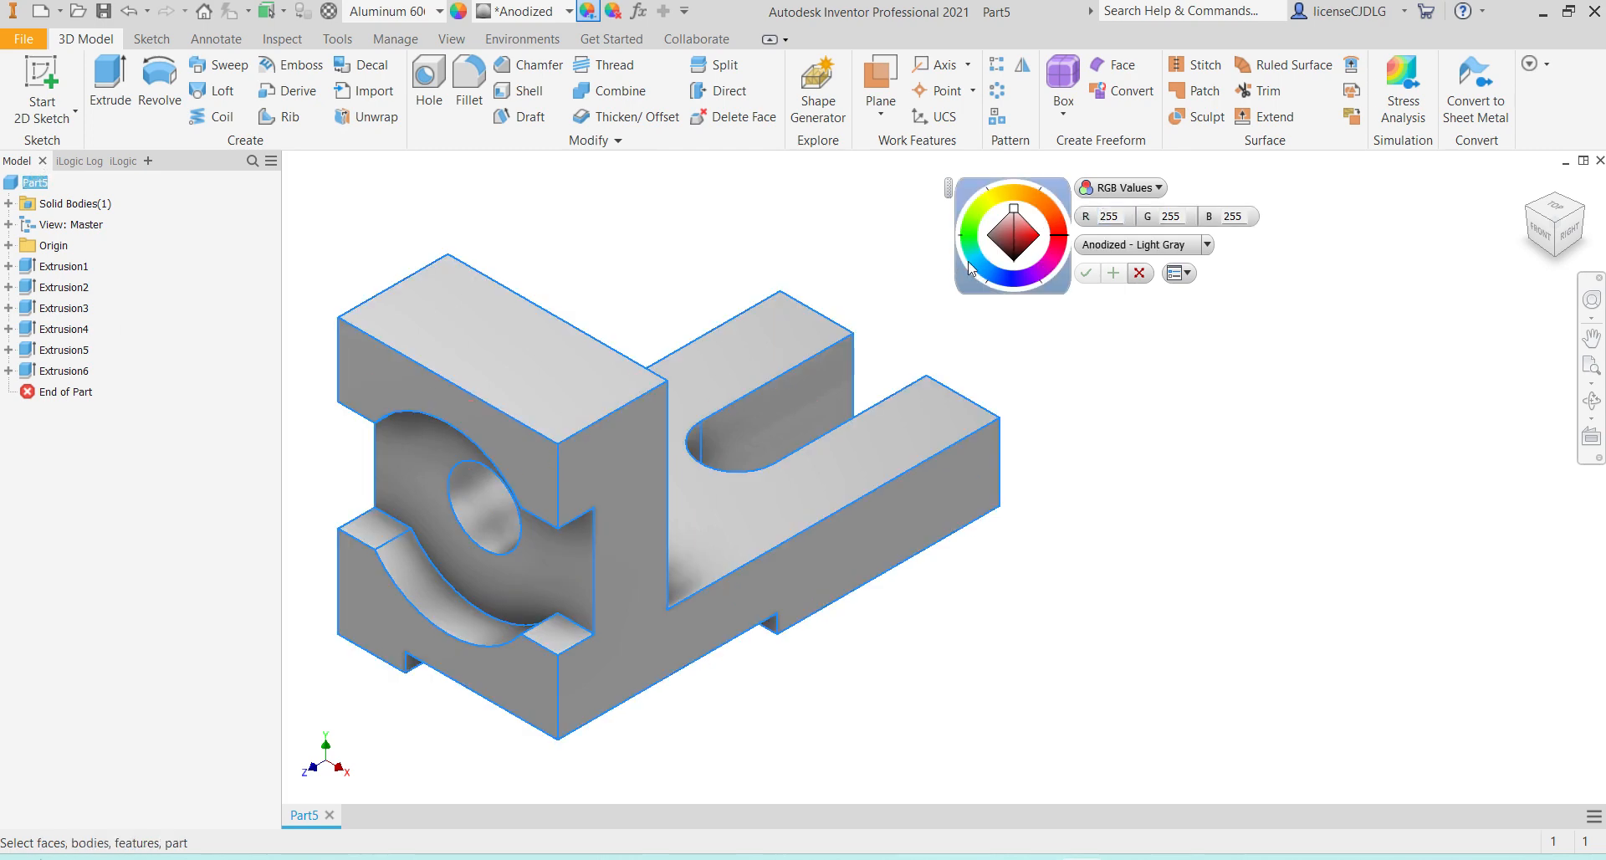
{"action": "left_click", "coordinate": [993, 209]}
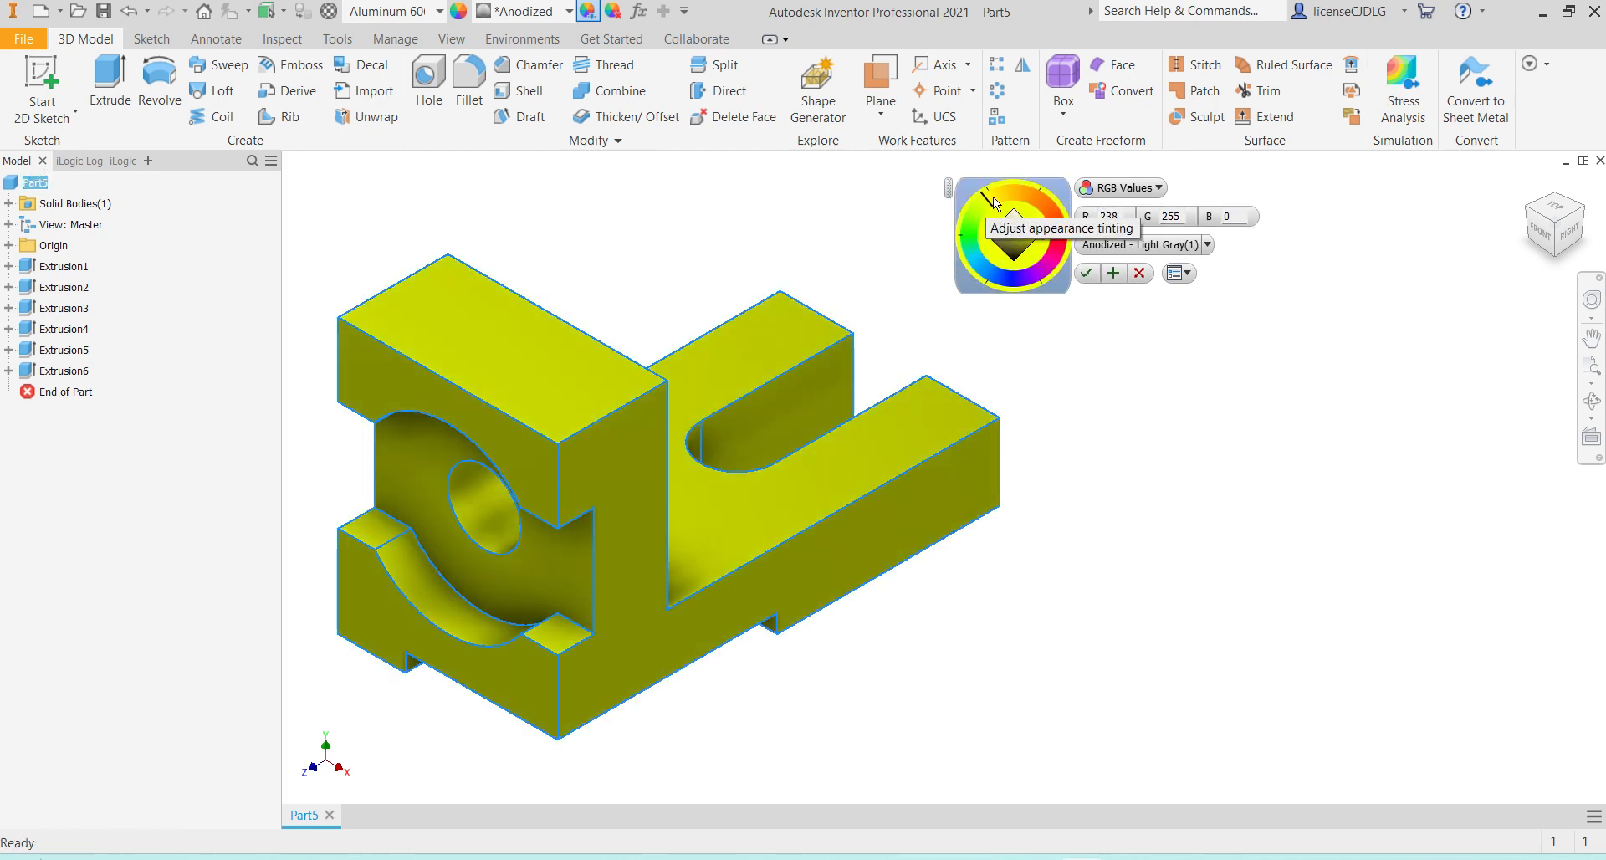
{"action": "mouse_move", "coordinate": [996, 194]}
{"action": "left_mouse_down"}
{"action": "mouse_move", "coordinate": [1046, 202]}
{"action": "mouse_move", "coordinate": [1053, 222]}
{"action": "mouse_move", "coordinate": [1013, 245]}
{"action": "mouse_move", "coordinate": [1021, 256]}
{"action": "mouse_move", "coordinate": [1029, 228]}
{"action": "left_mouse_up"}
{"action": "left_click", "coordinate": [1021, 227]}
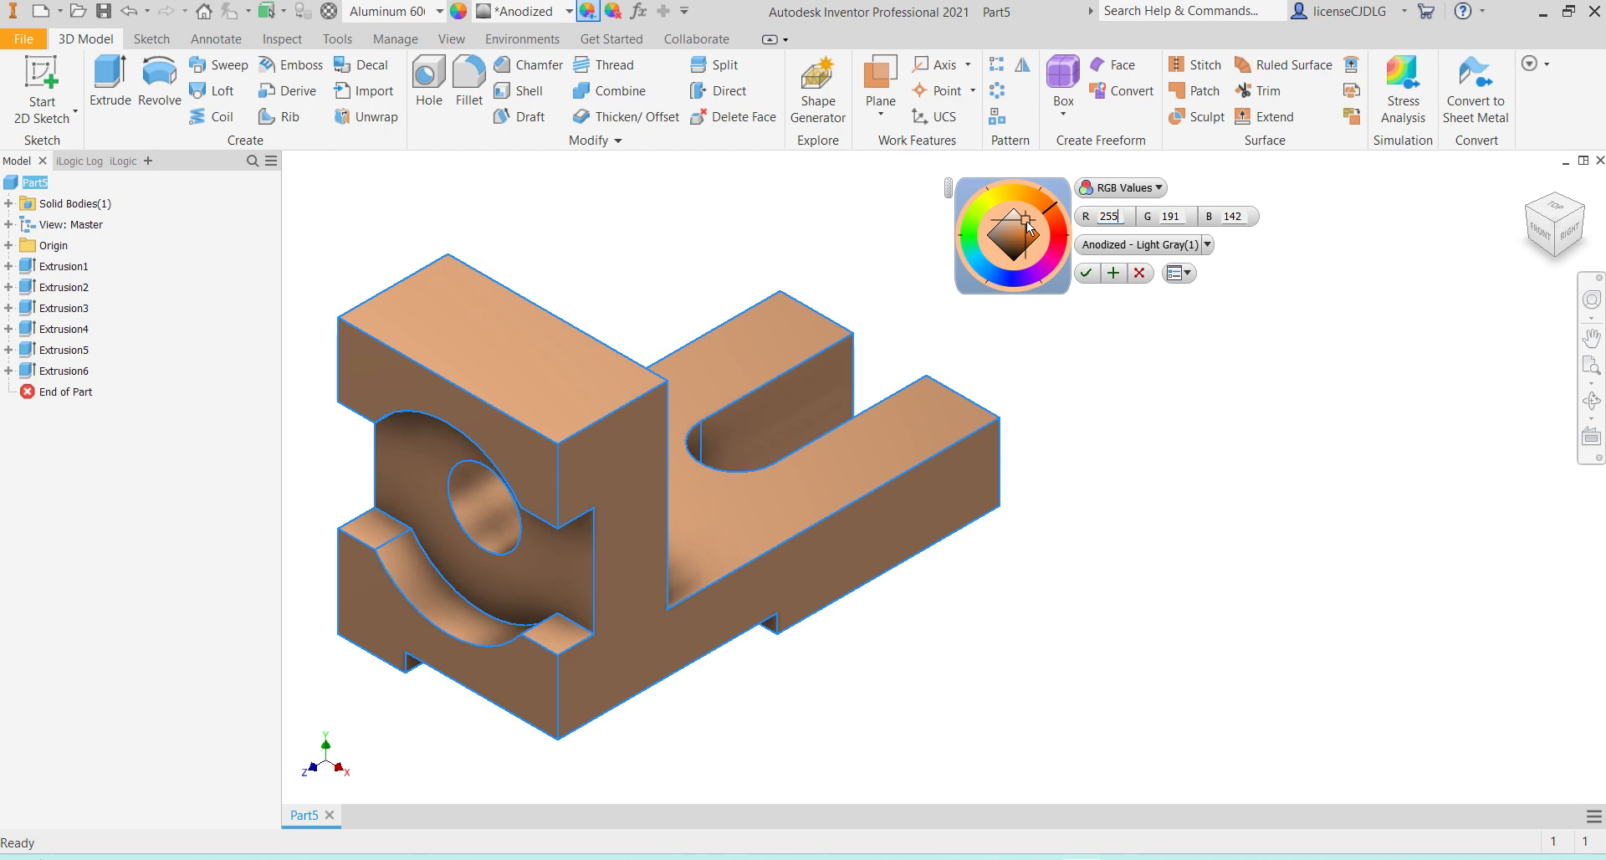
{"action": "left_click", "coordinate": [1085, 273]}
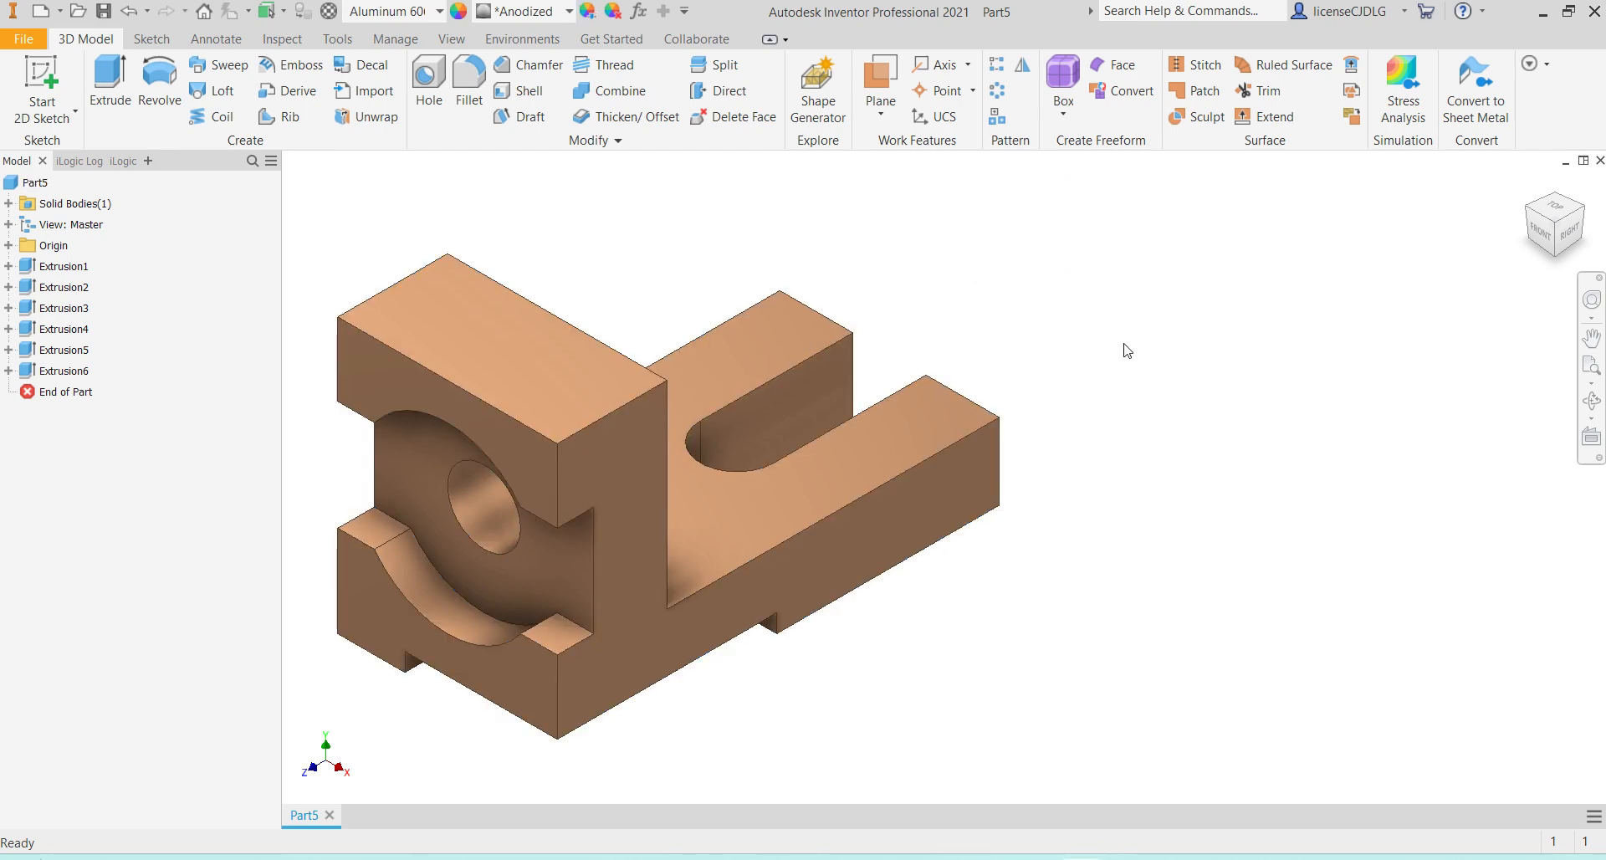
Apply the Cadet Blue appearance to the whole part
{"action": "left_click", "coordinate": [566, 11]}
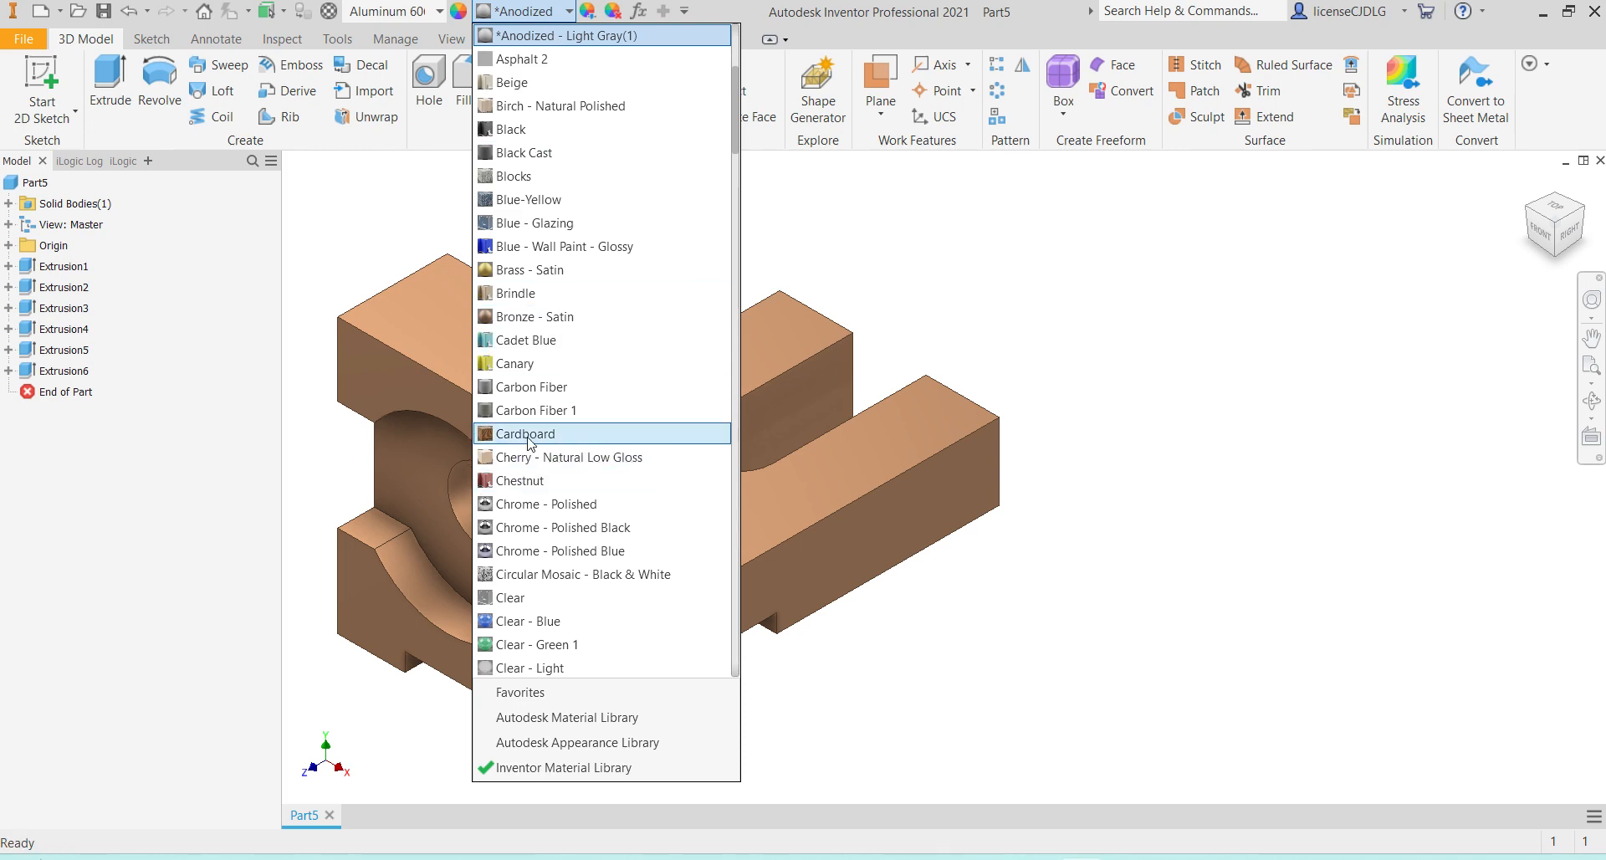
{"action": "left_click", "coordinate": [533, 340]}
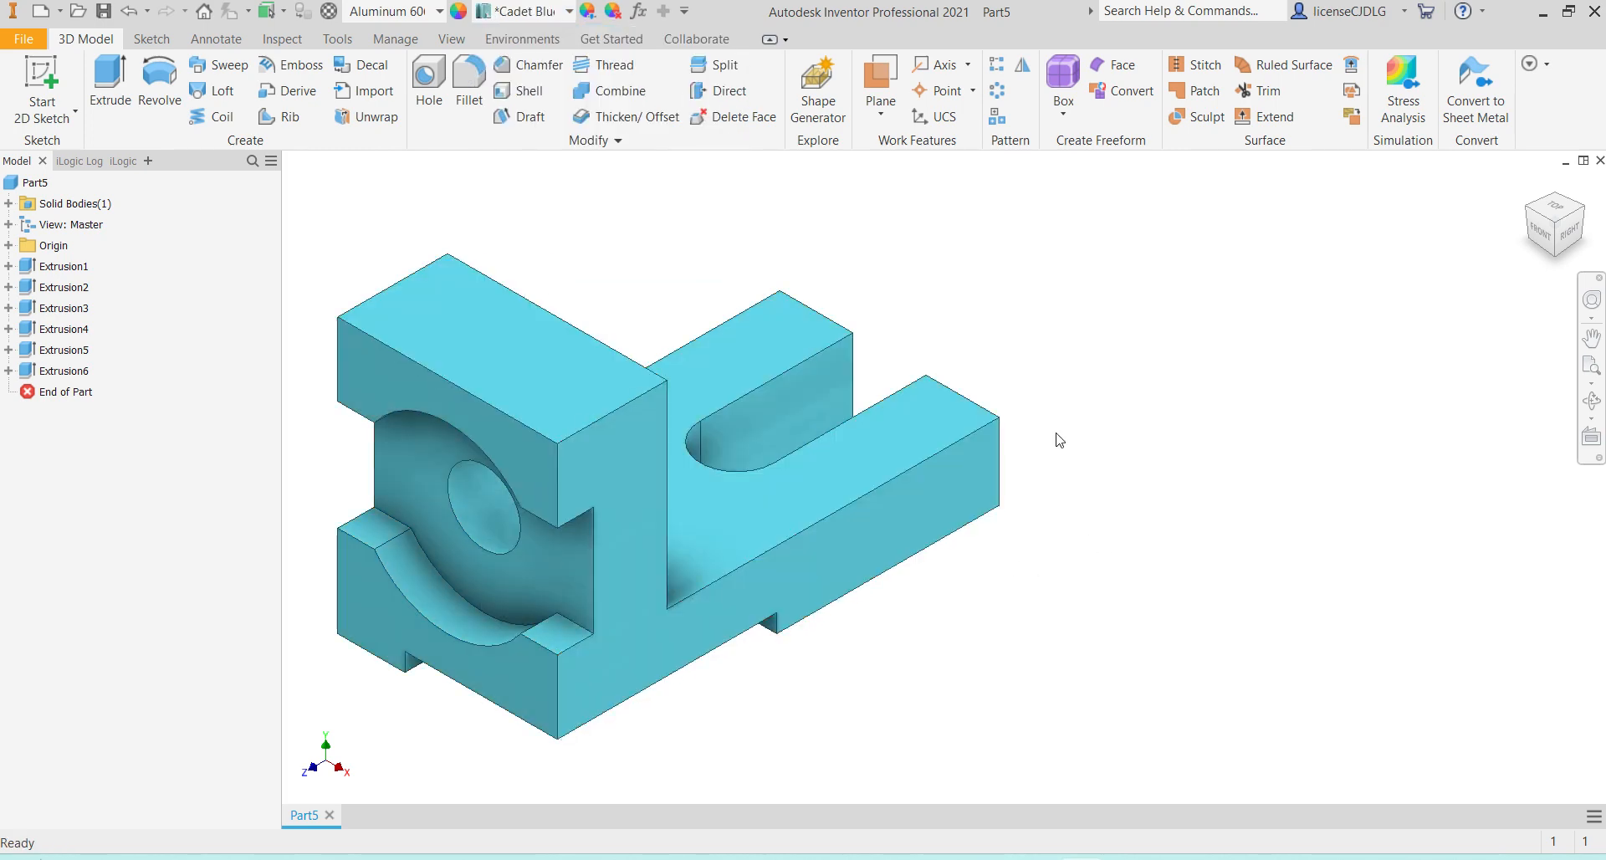
{"action": "left_click", "coordinate": [568, 11]}
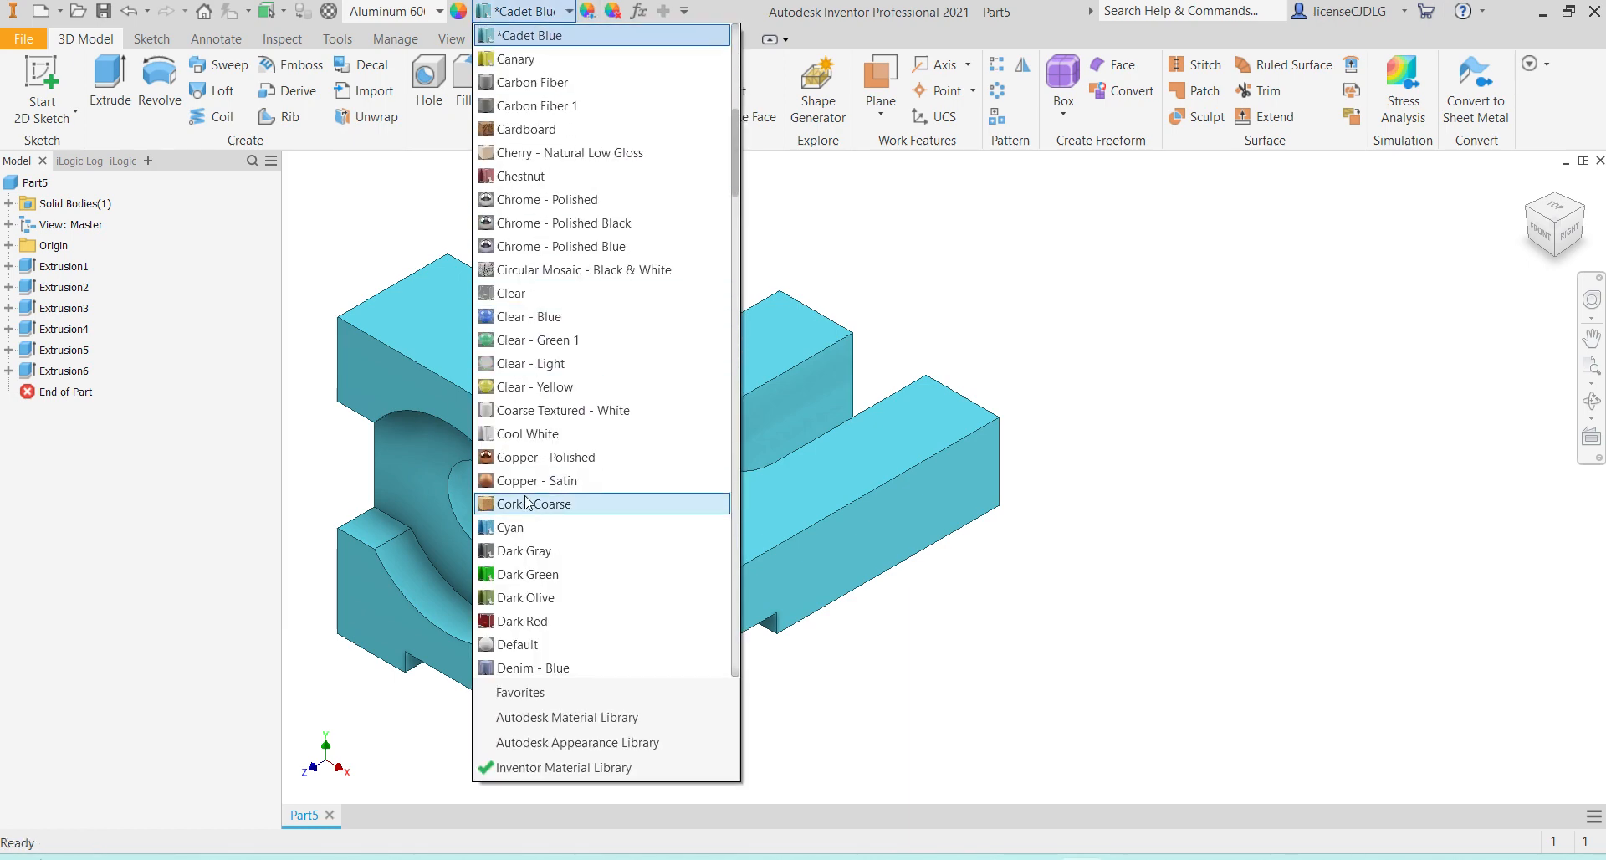
{"action": "scroll", "coordinate": [527, 502], "scroll_direction": "up", "scroll_amount": 9}
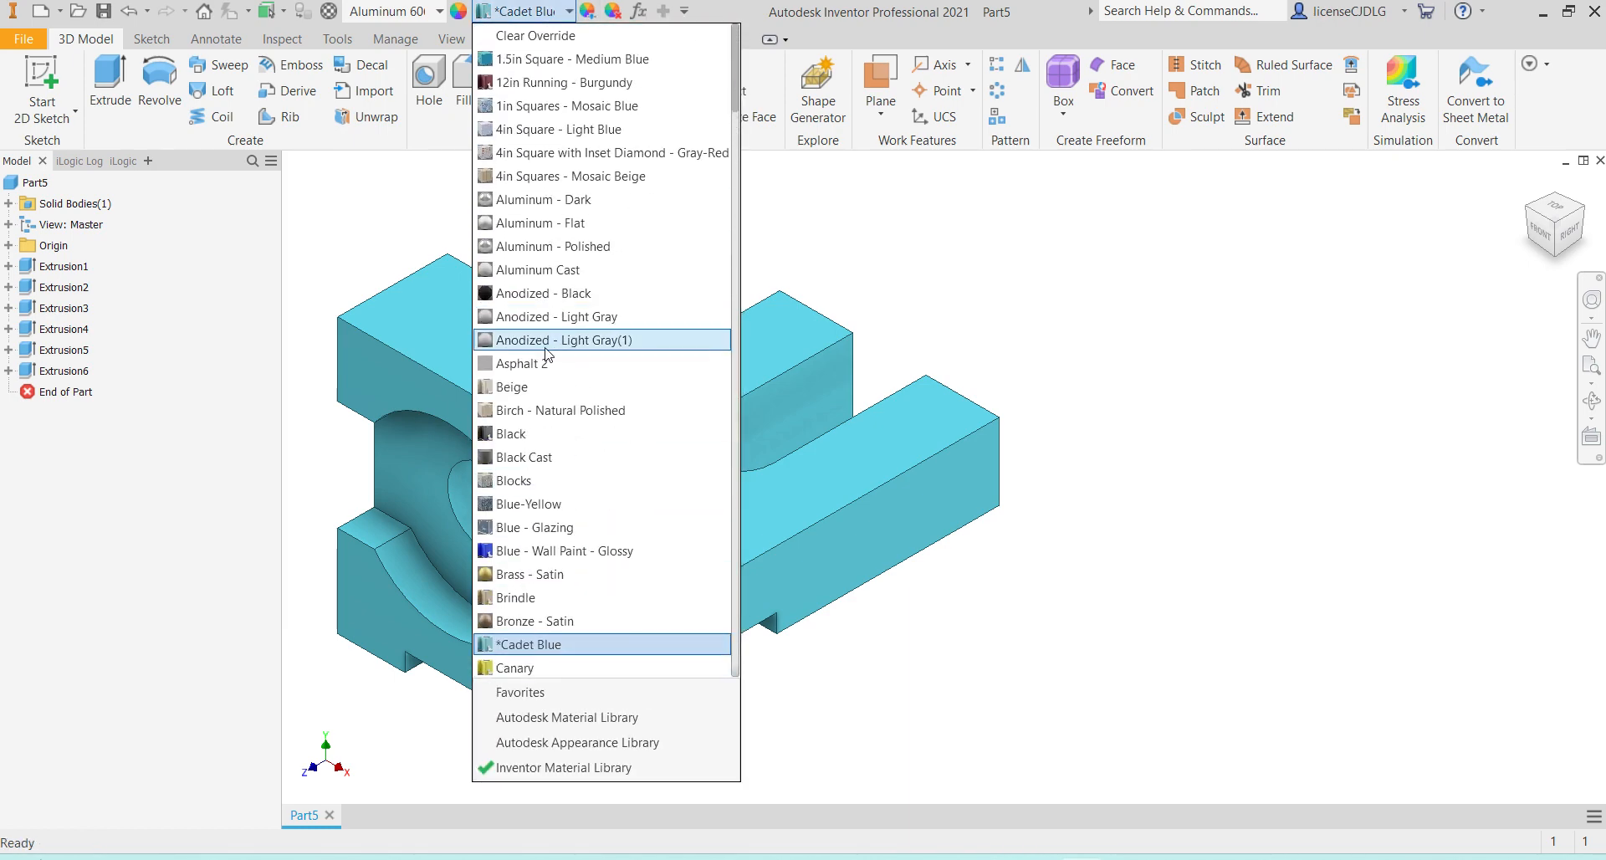
{"action": "scroll", "coordinate": [548, 355], "scroll_direction": "down", "scroll_amount": 18}
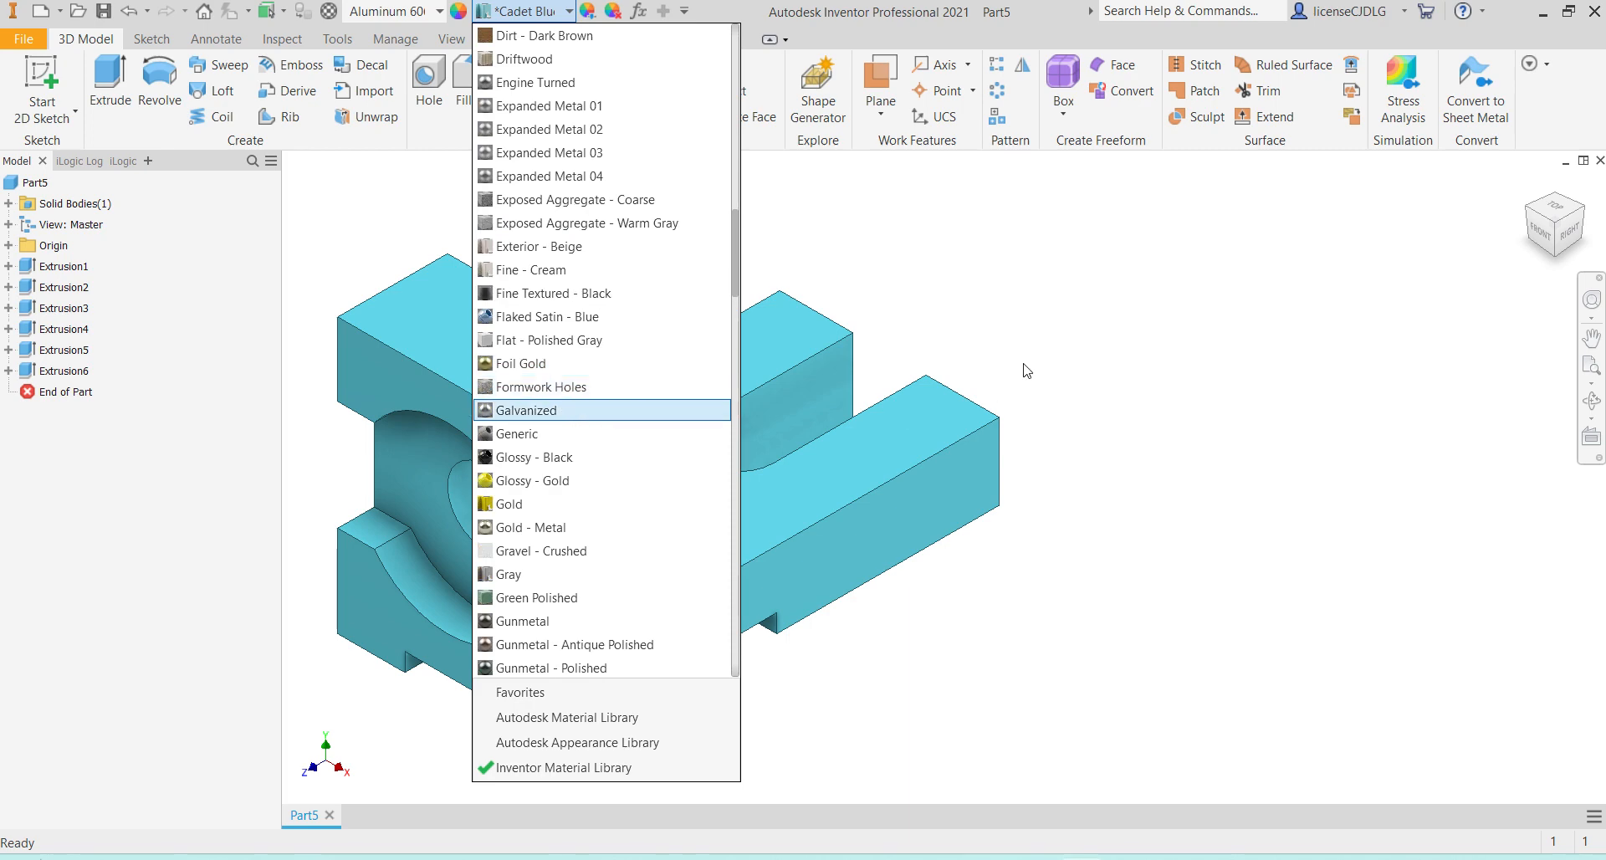
{"action": "left_click", "coordinate": [1026, 370]}
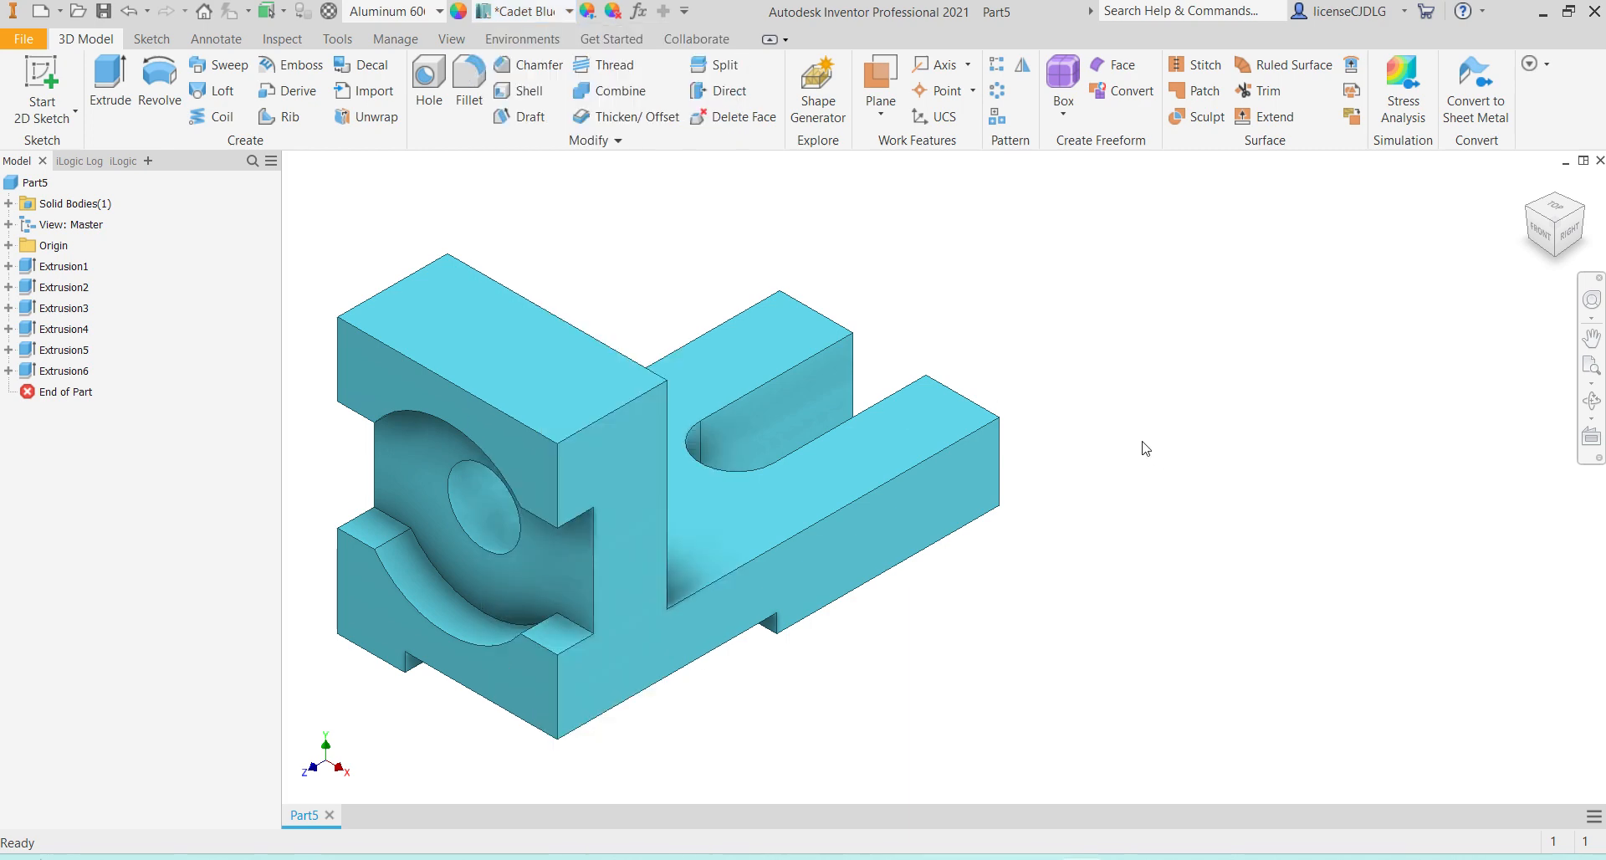
Start saving the part and create a new folder named Ex 24 inside the Inventor folder
{"action": "key", "text": "ctrl+s"}
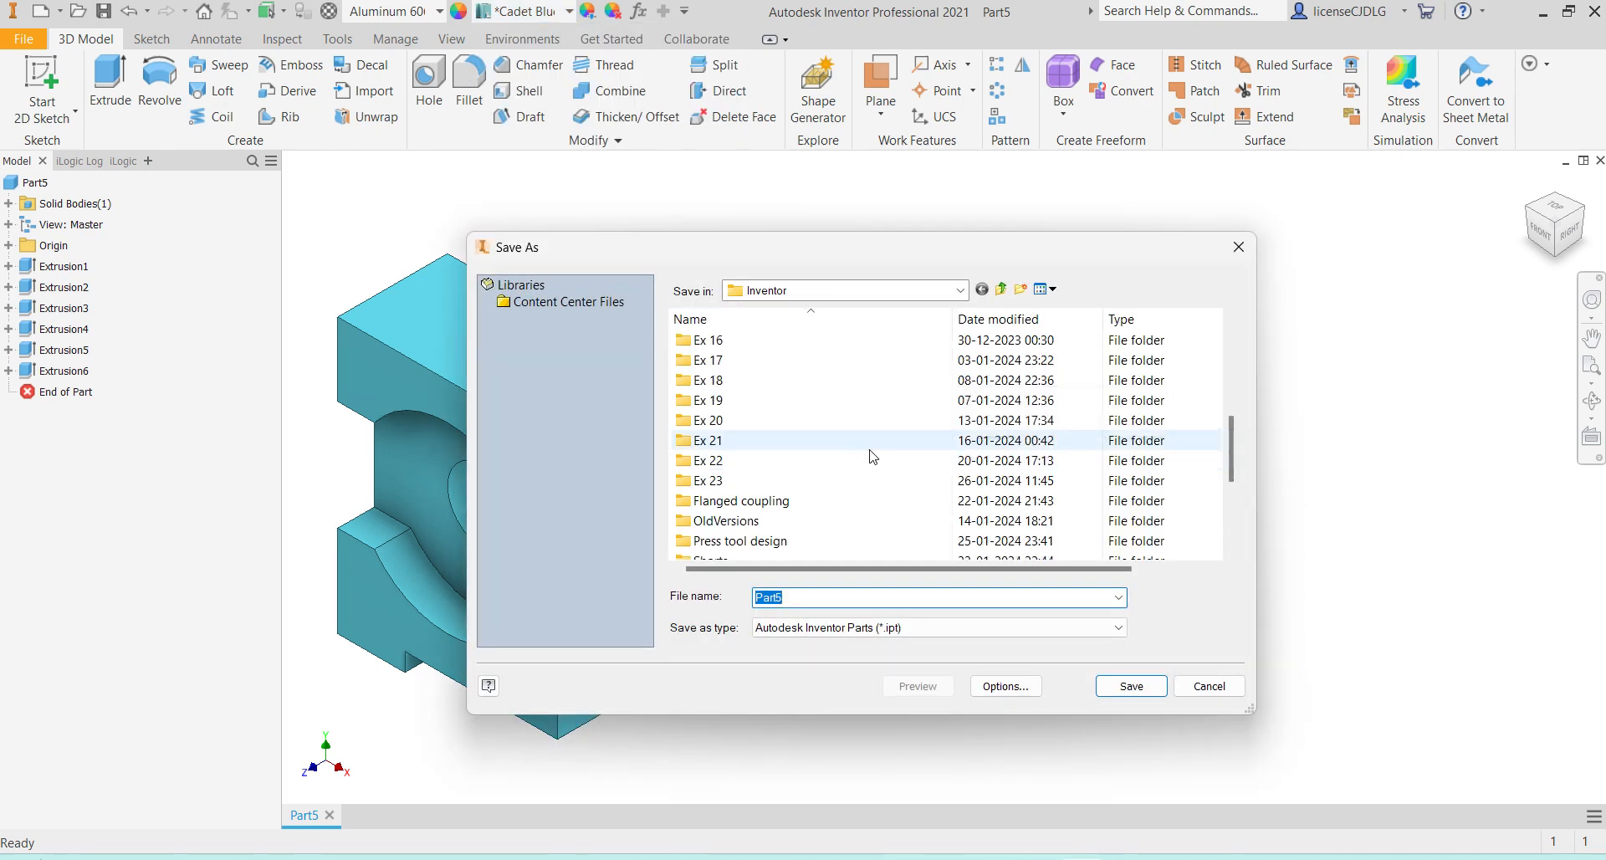
{"action": "scroll", "coordinate": [872, 456], "scroll_direction": "down", "scroll_amount": 3}
{"action": "scroll", "coordinate": [845, 452], "scroll_direction": "up", "scroll_amount": 4}
{"action": "scroll", "coordinate": [845, 460], "scroll_direction": "down", "scroll_amount": 1}
{"action": "right_click", "coordinate": [858, 420]}
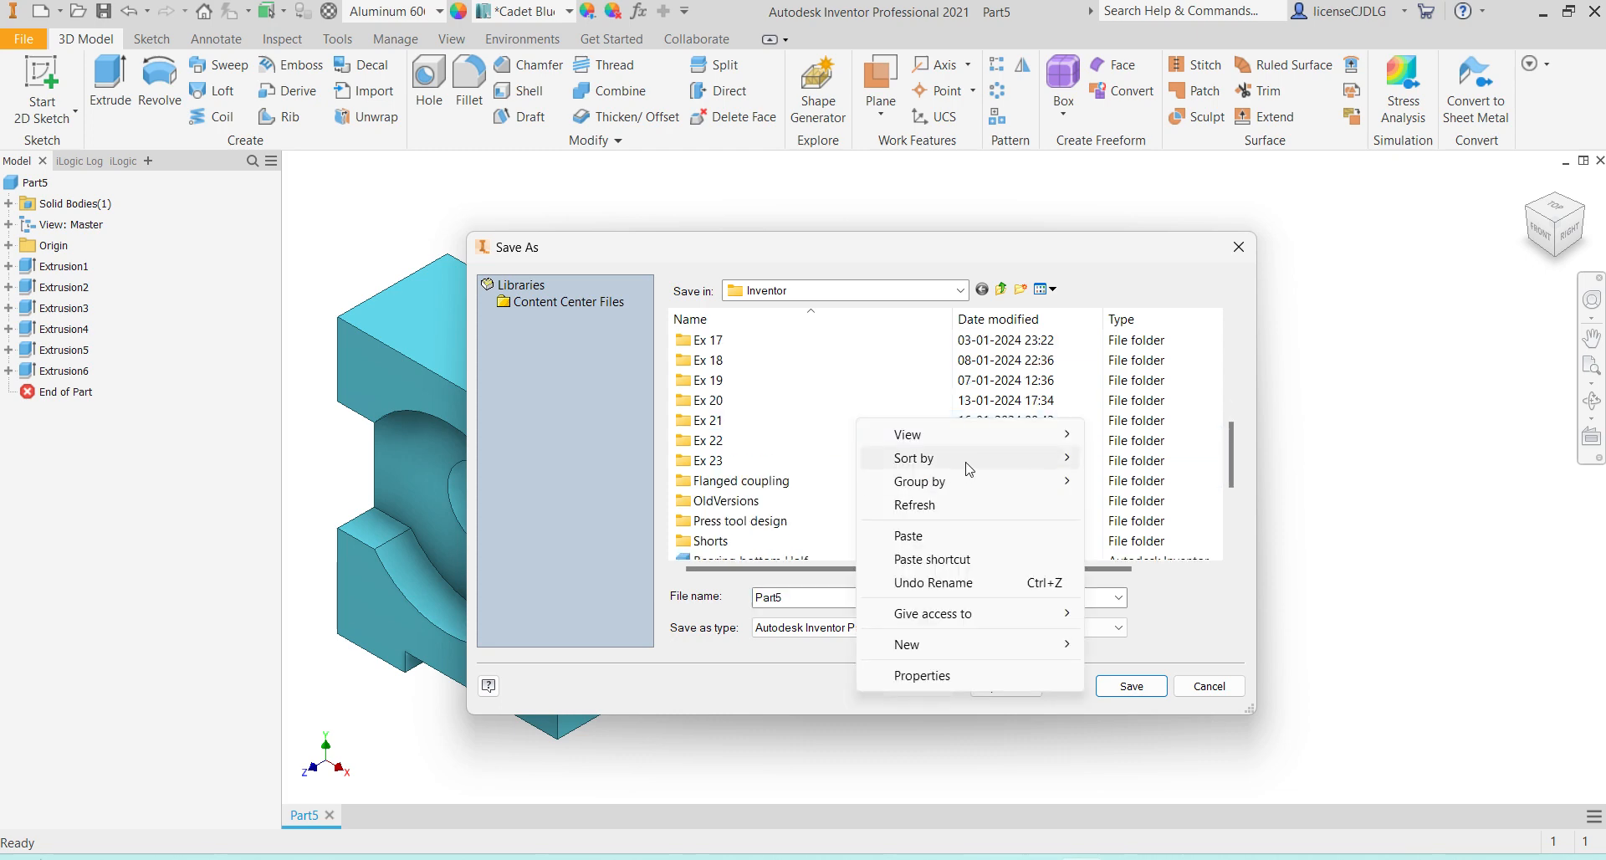
{"action": "mouse_move", "coordinate": [1066, 646]}
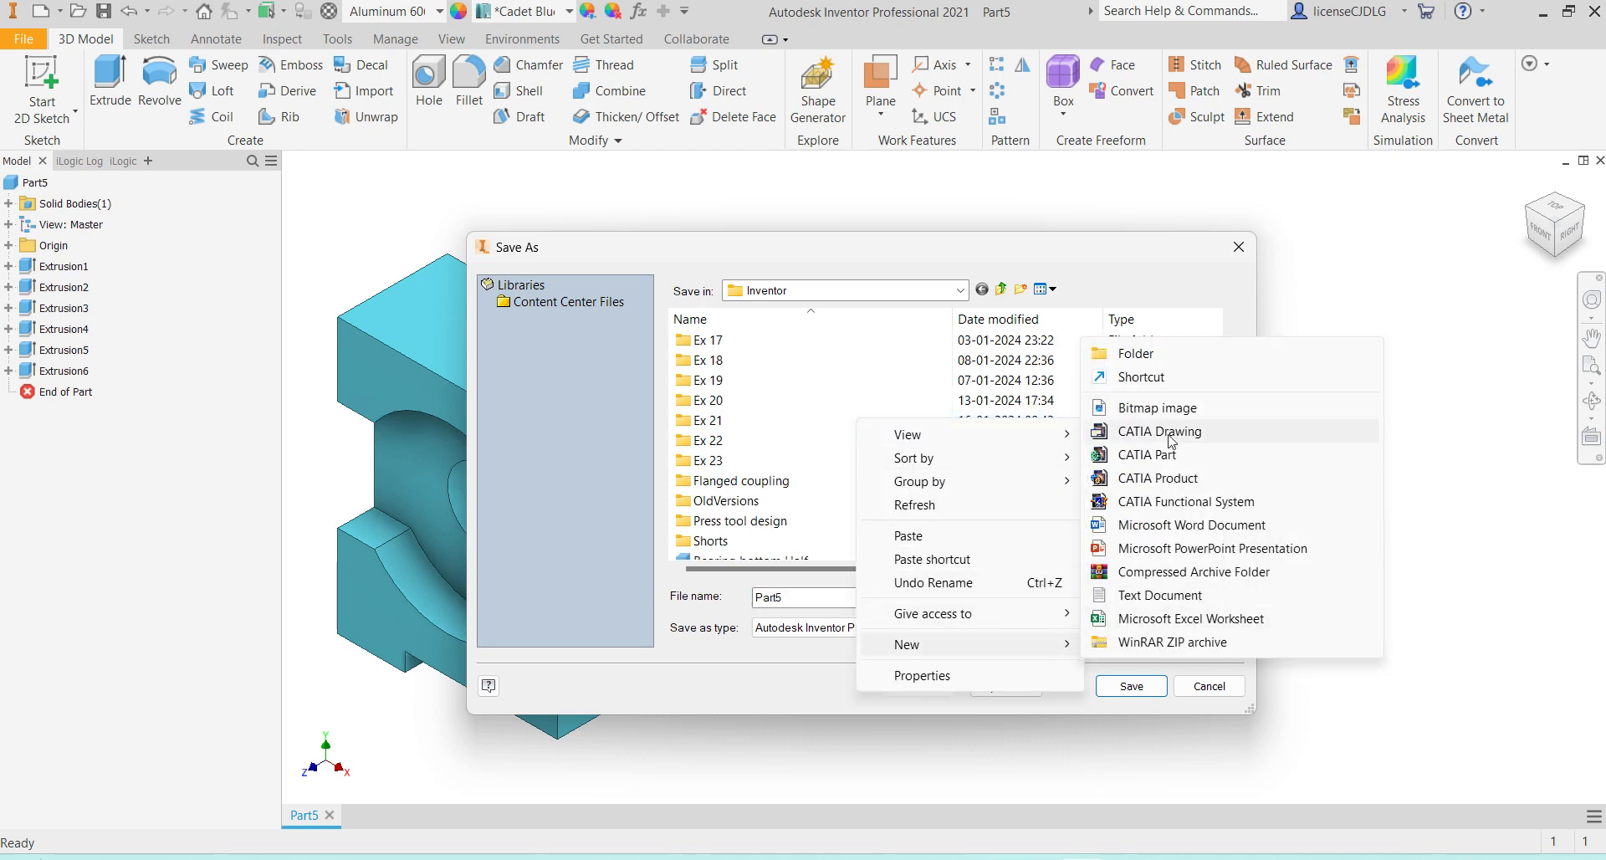
{"action": "left_click", "coordinate": [1135, 353]}
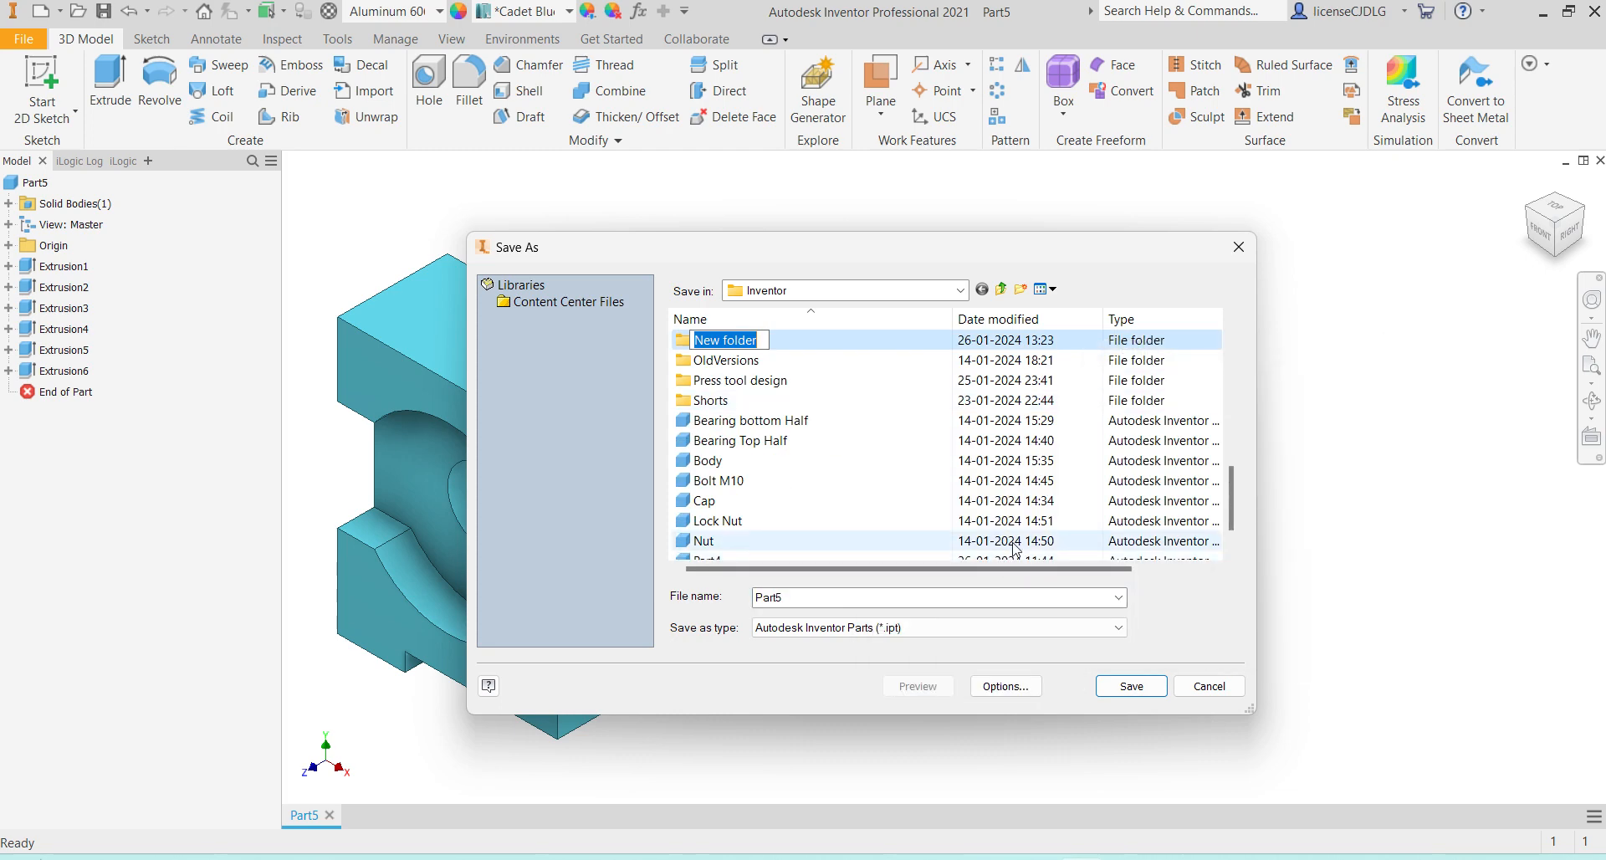
{"action": "key", "text": "Caps_Lock"}
{"action": "type", "text": "E"}
{"action": "key", "text": "Caps_Lock"}
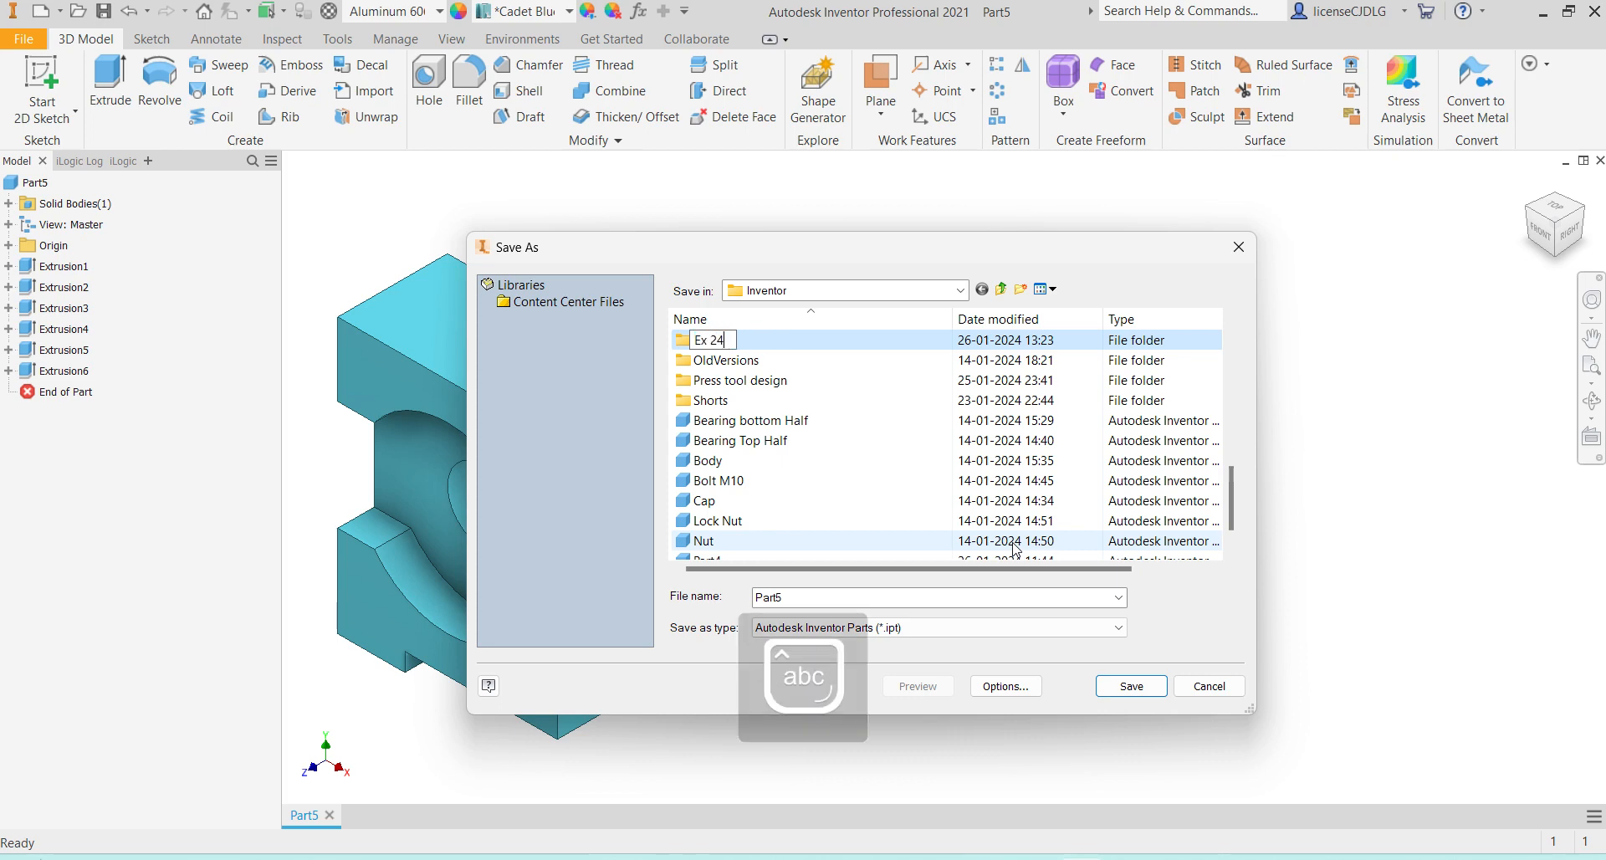
{"action": "type", "text": "x 24"}
{"action": "key", "text": "Return"}
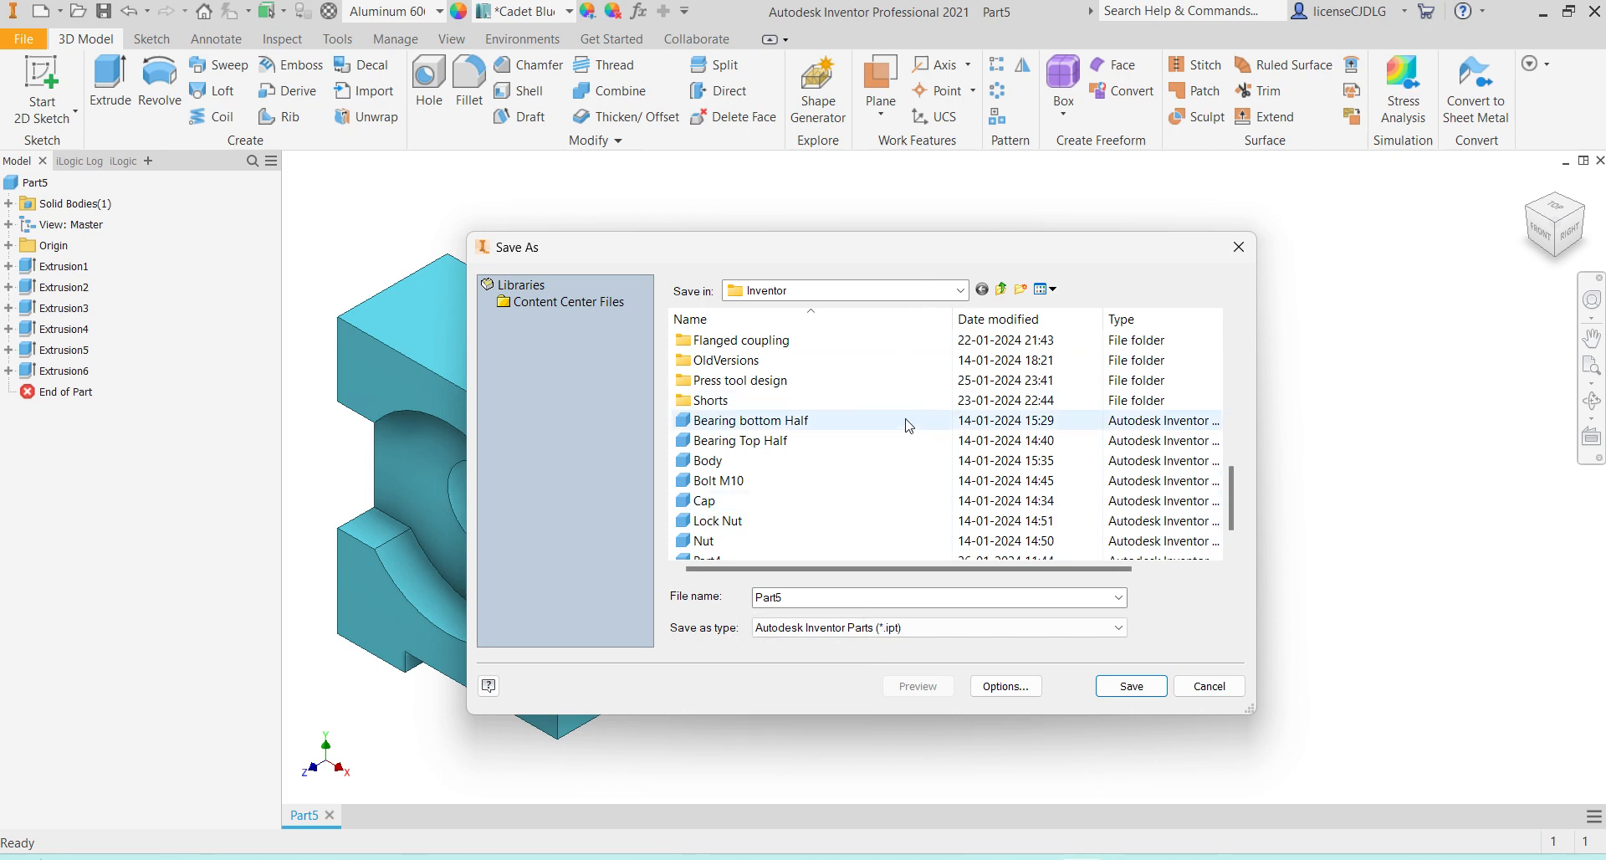
Save the part in the Ex 24 folder under the file name Ex 24 as an Autodesk Inventor part
{"action": "scroll", "coordinate": [767, 495], "scroll_direction": "up", "scroll_amount": 2}
{"action": "double_click", "coordinate": [831, 441]}
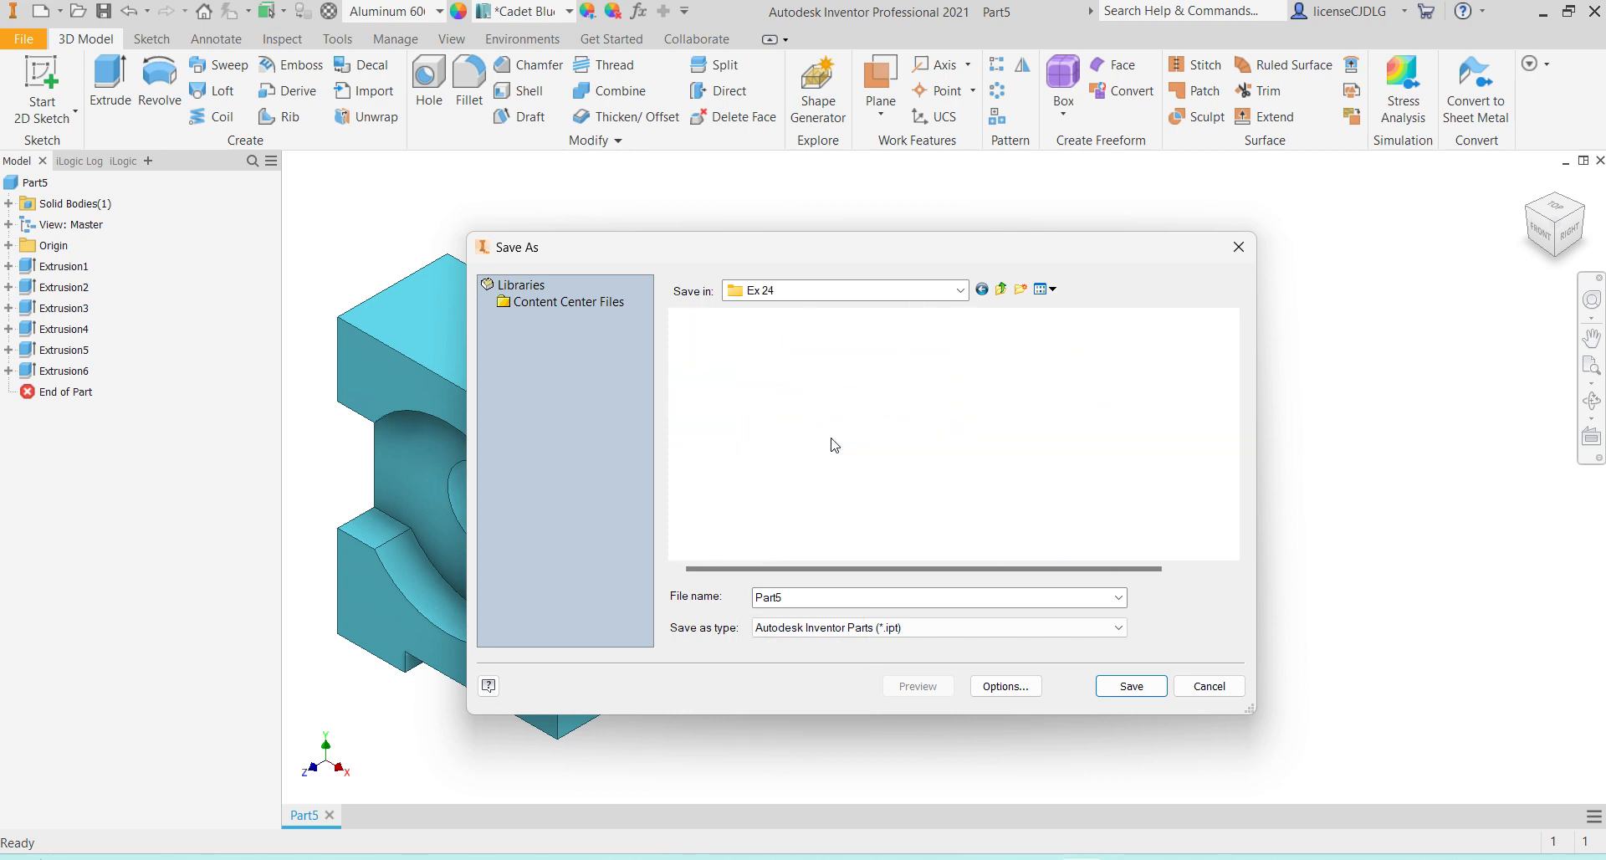
{"action": "left_click", "coordinate": [846, 598]}
{"action": "key", "text": "Caps_Lock"}
{"action": "type", "text": "E"}
{"action": "key", "text": "Caps_Lock"}
{"action": "type", "text": "x"}
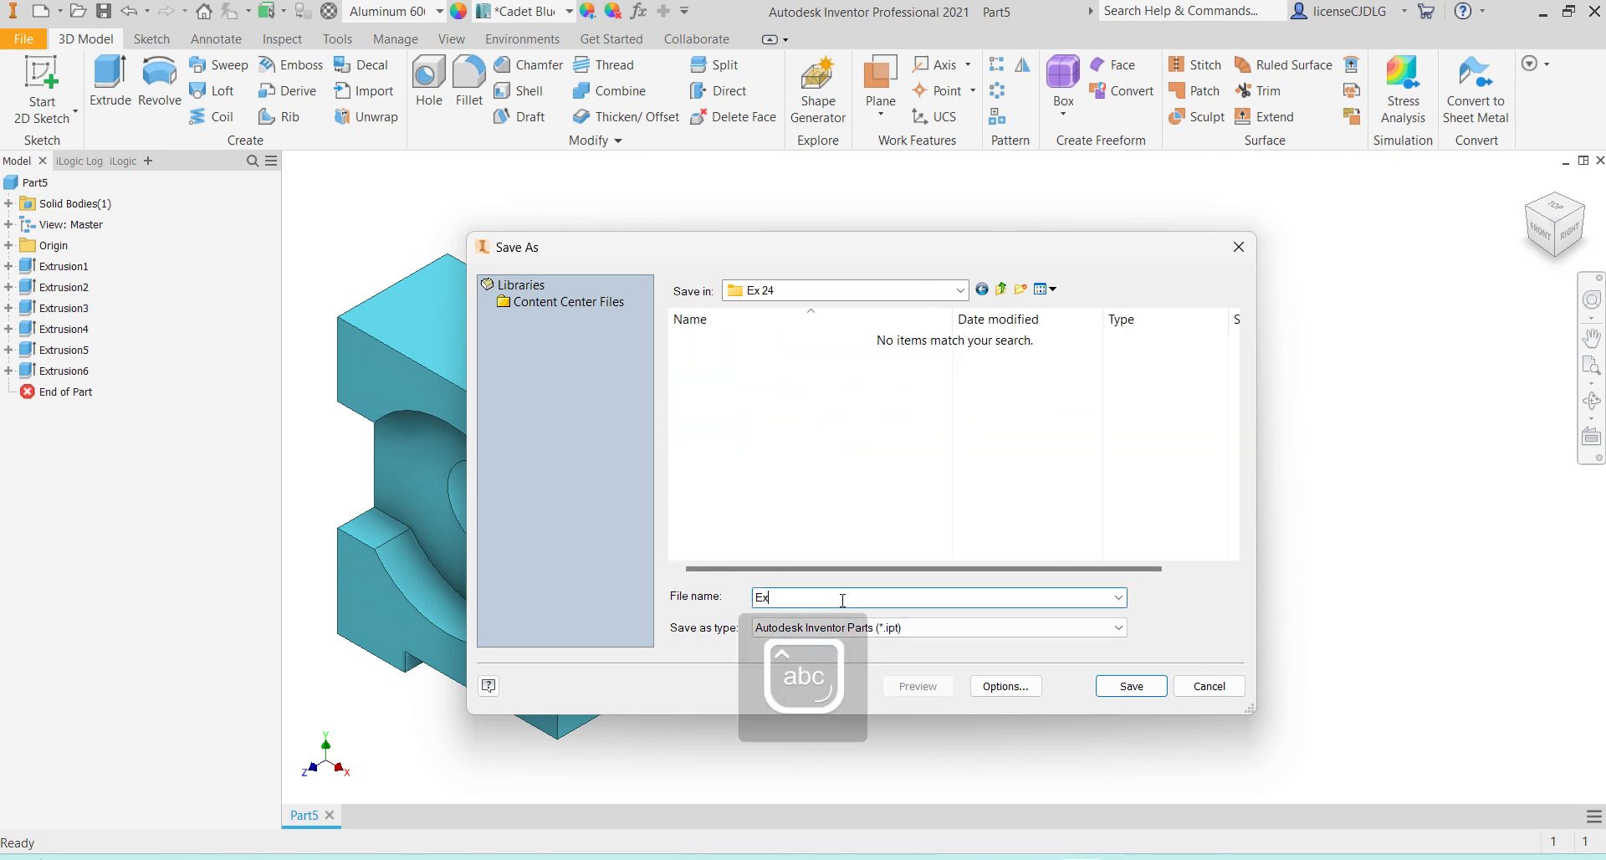
{"action": "type", "text": " 24"}
{"action": "key", "text": "Return"}
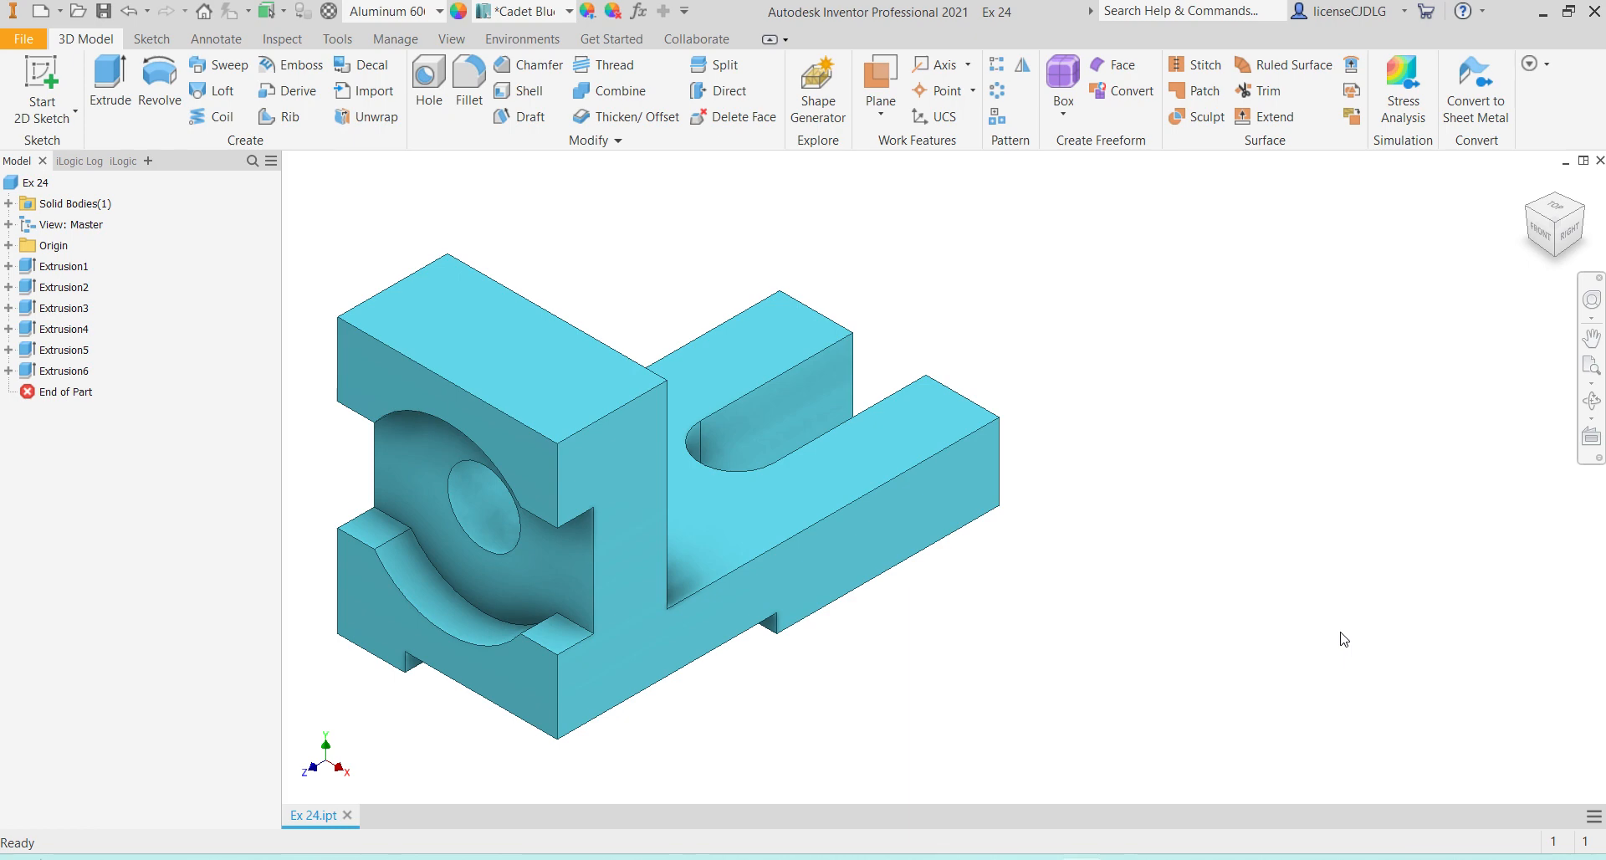
{"action": "scroll", "coordinate": [666, 437], "scroll_direction": "down", "scroll_amount": 5}
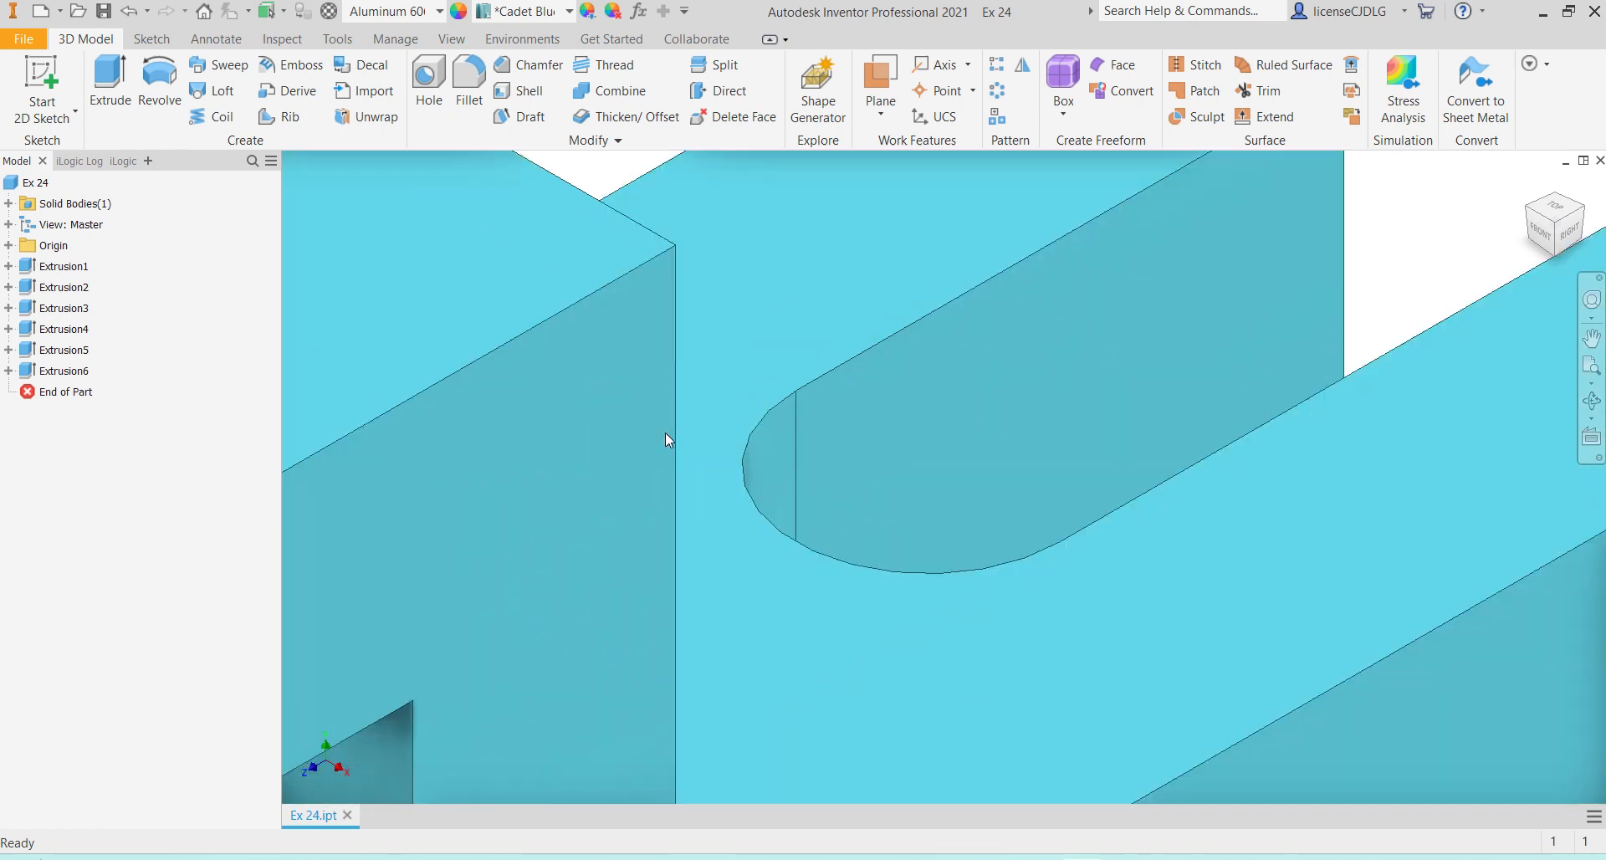
{"action": "scroll", "coordinate": [669, 433], "scroll_direction": "up", "scroll_amount": 6}
{"action": "scroll", "coordinate": [775, 346], "scroll_direction": "down", "scroll_amount": 4}
{"action": "scroll", "coordinate": [775, 347], "scroll_direction": "up", "scroll_amount": 4}
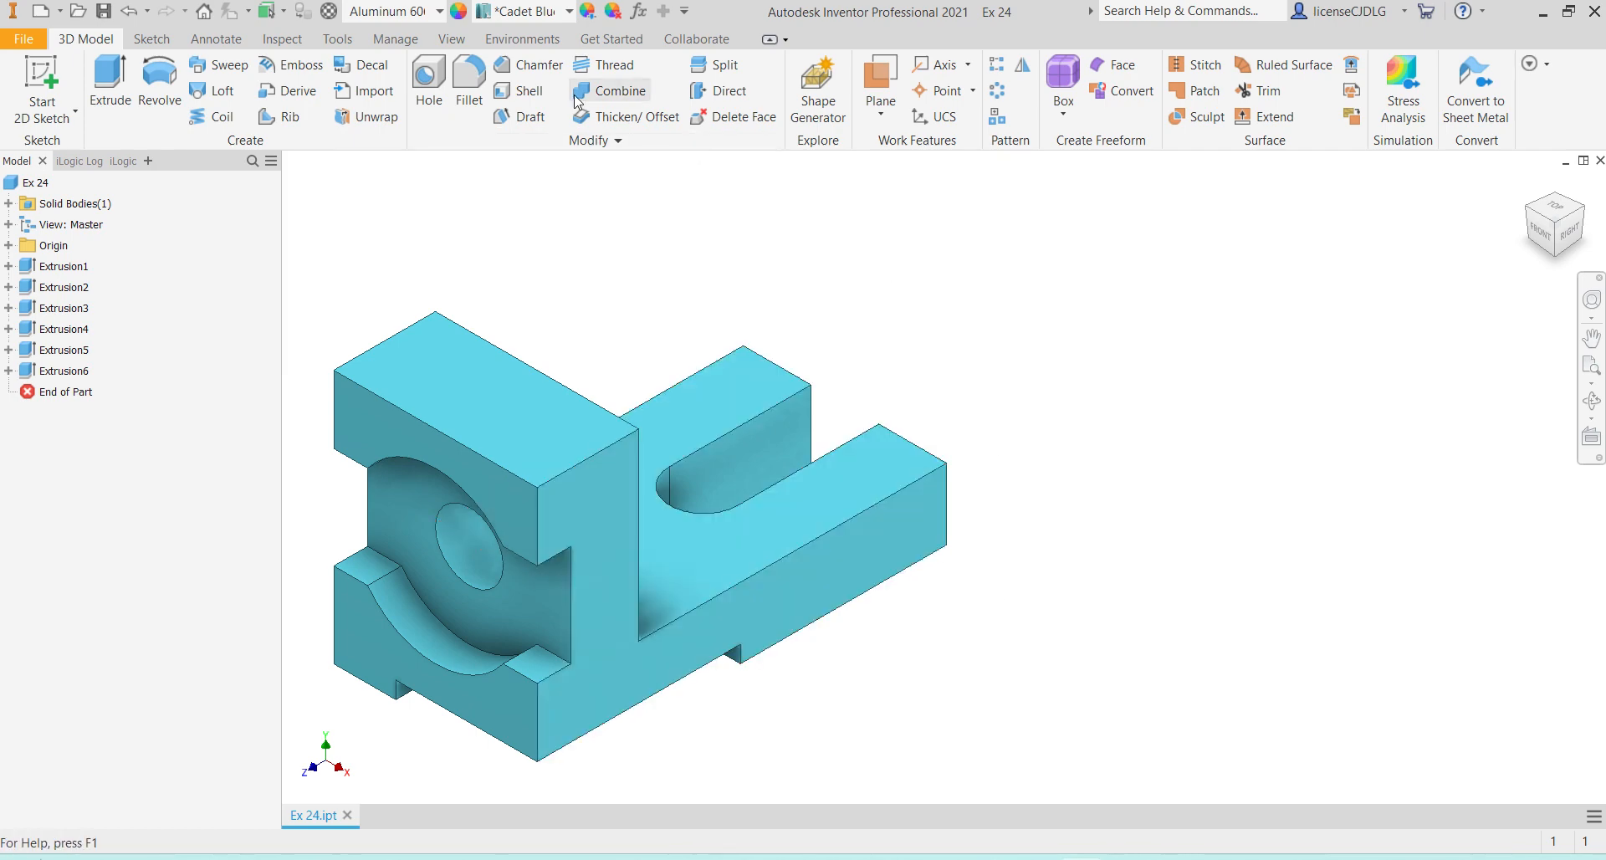
Apply the Light Red appearance from the Inventor Material Library to the whole part
{"action": "left_click", "coordinate": [559, 10]}
{"action": "scroll", "coordinate": [589, 406], "scroll_direction": "up", "scroll_amount": 9}
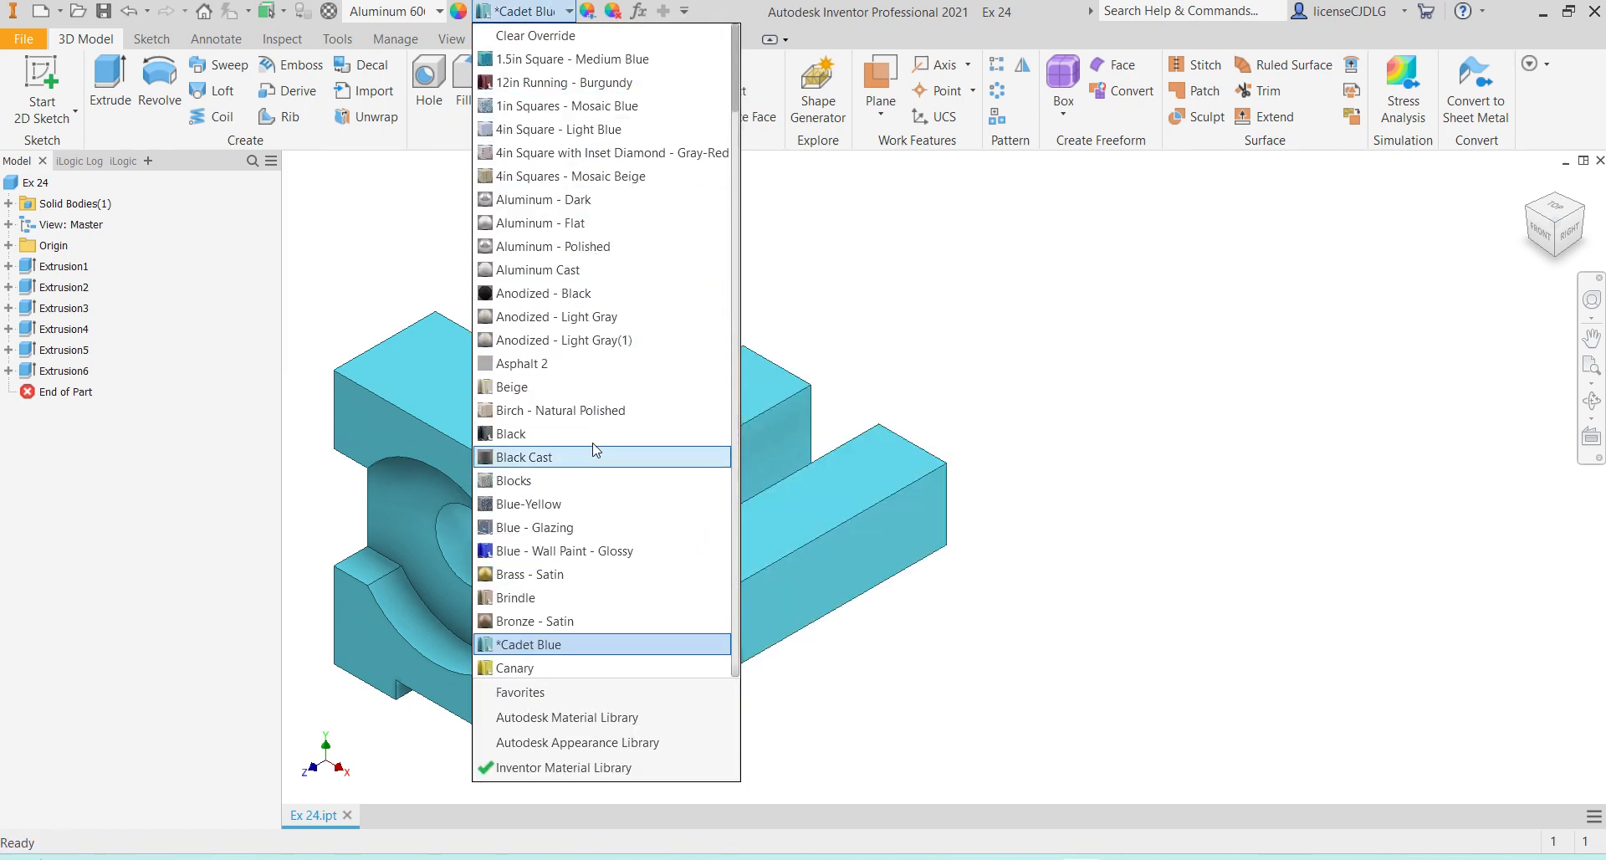
{"action": "scroll", "coordinate": [591, 456], "scroll_direction": "down", "scroll_amount": 9}
{"action": "scroll", "coordinate": [592, 477], "scroll_direction": "down", "scroll_amount": 10}
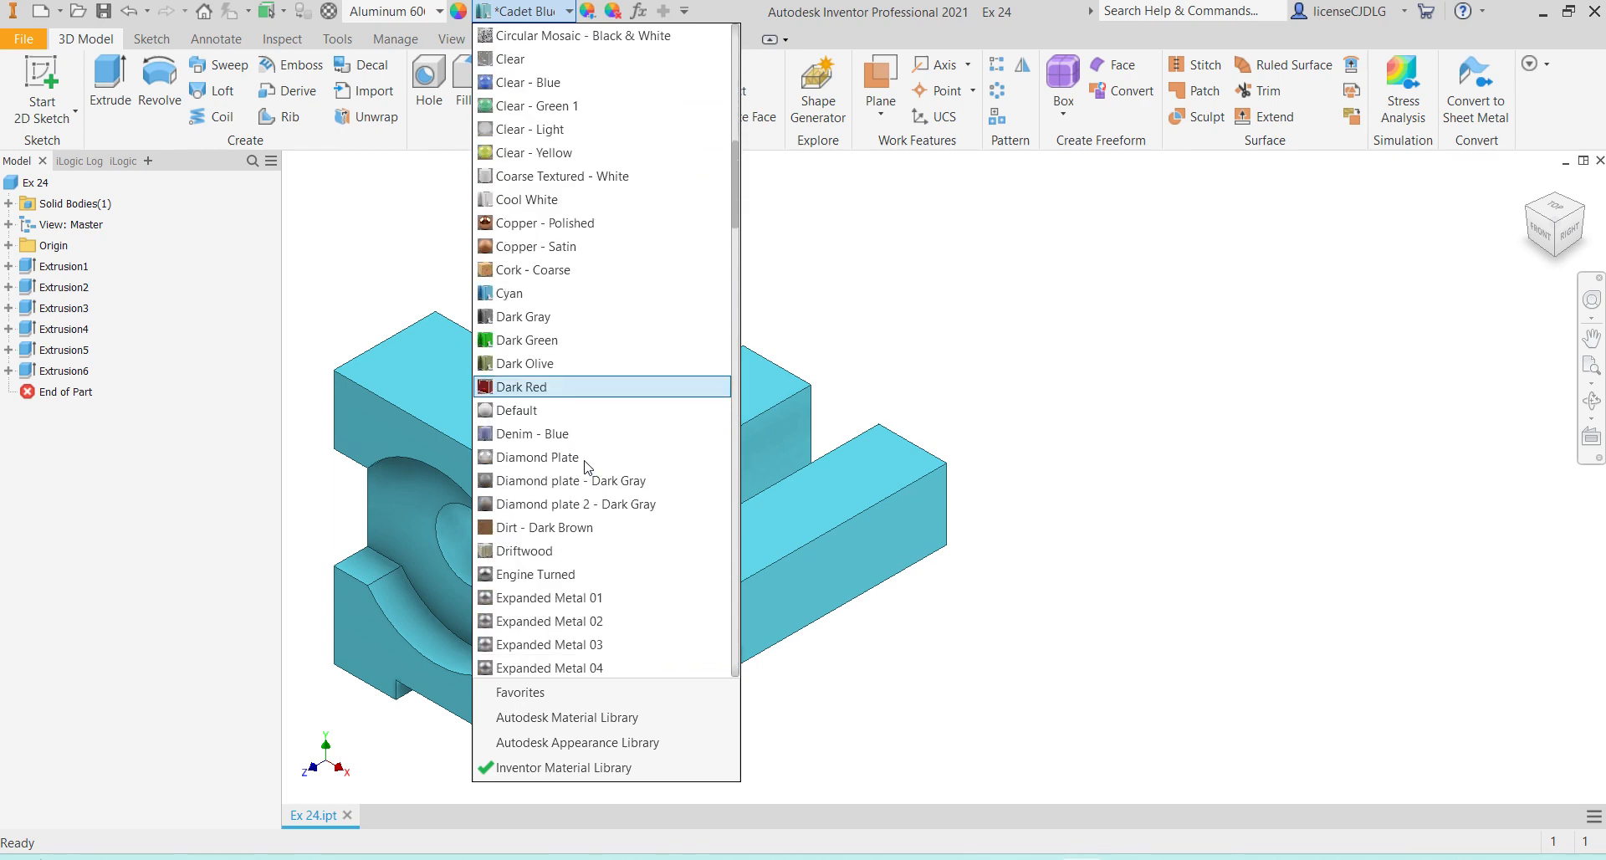
{"action": "scroll", "coordinate": [589, 481], "scroll_direction": "down", "scroll_amount": 8}
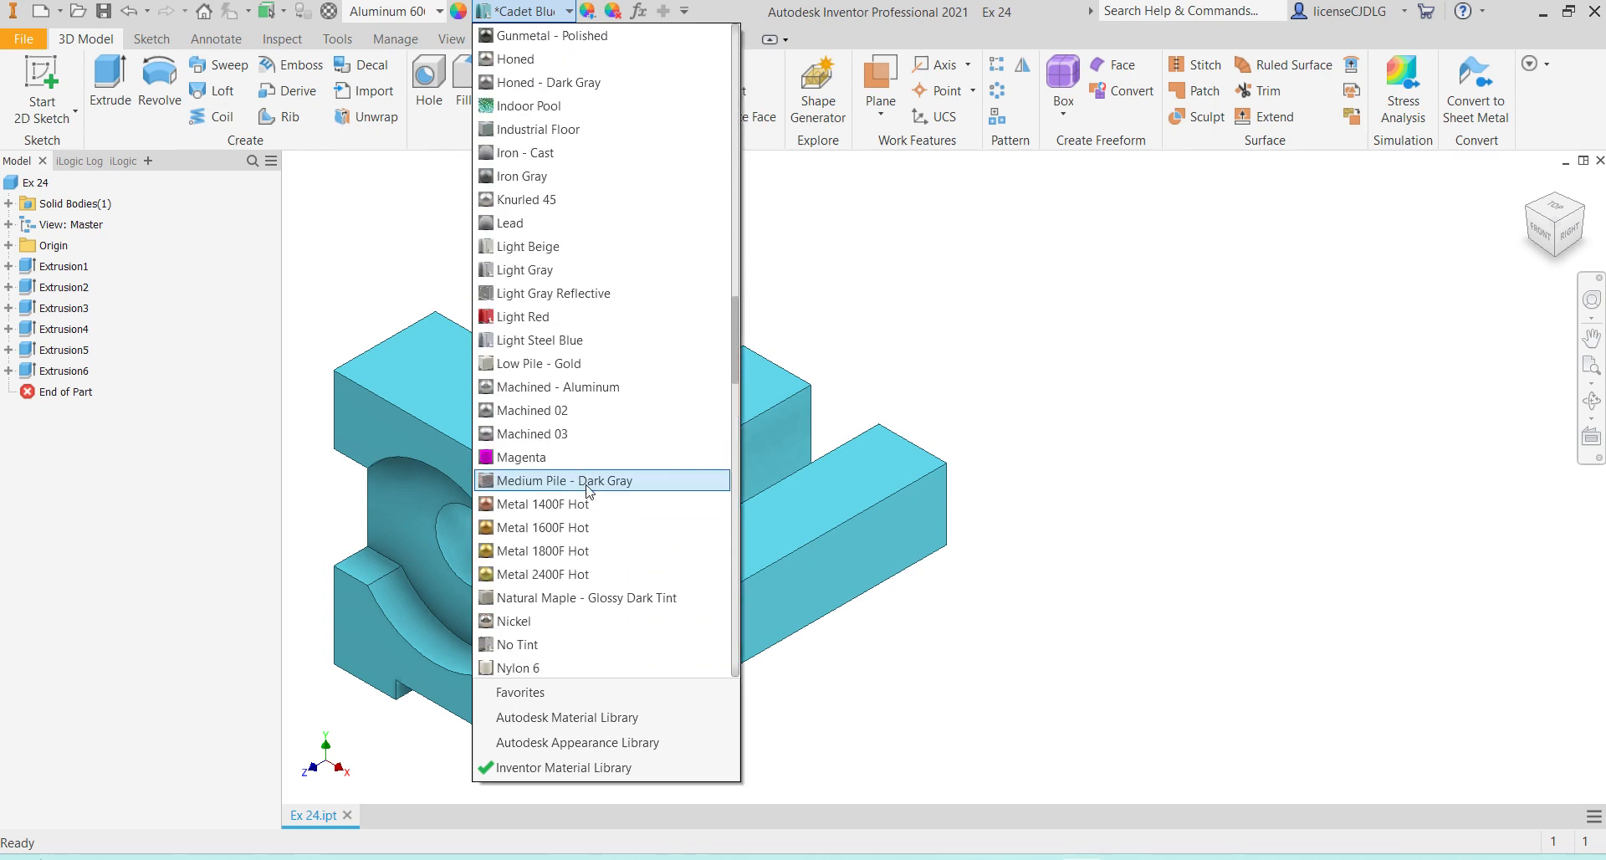
{"action": "left_click", "coordinate": [603, 316]}
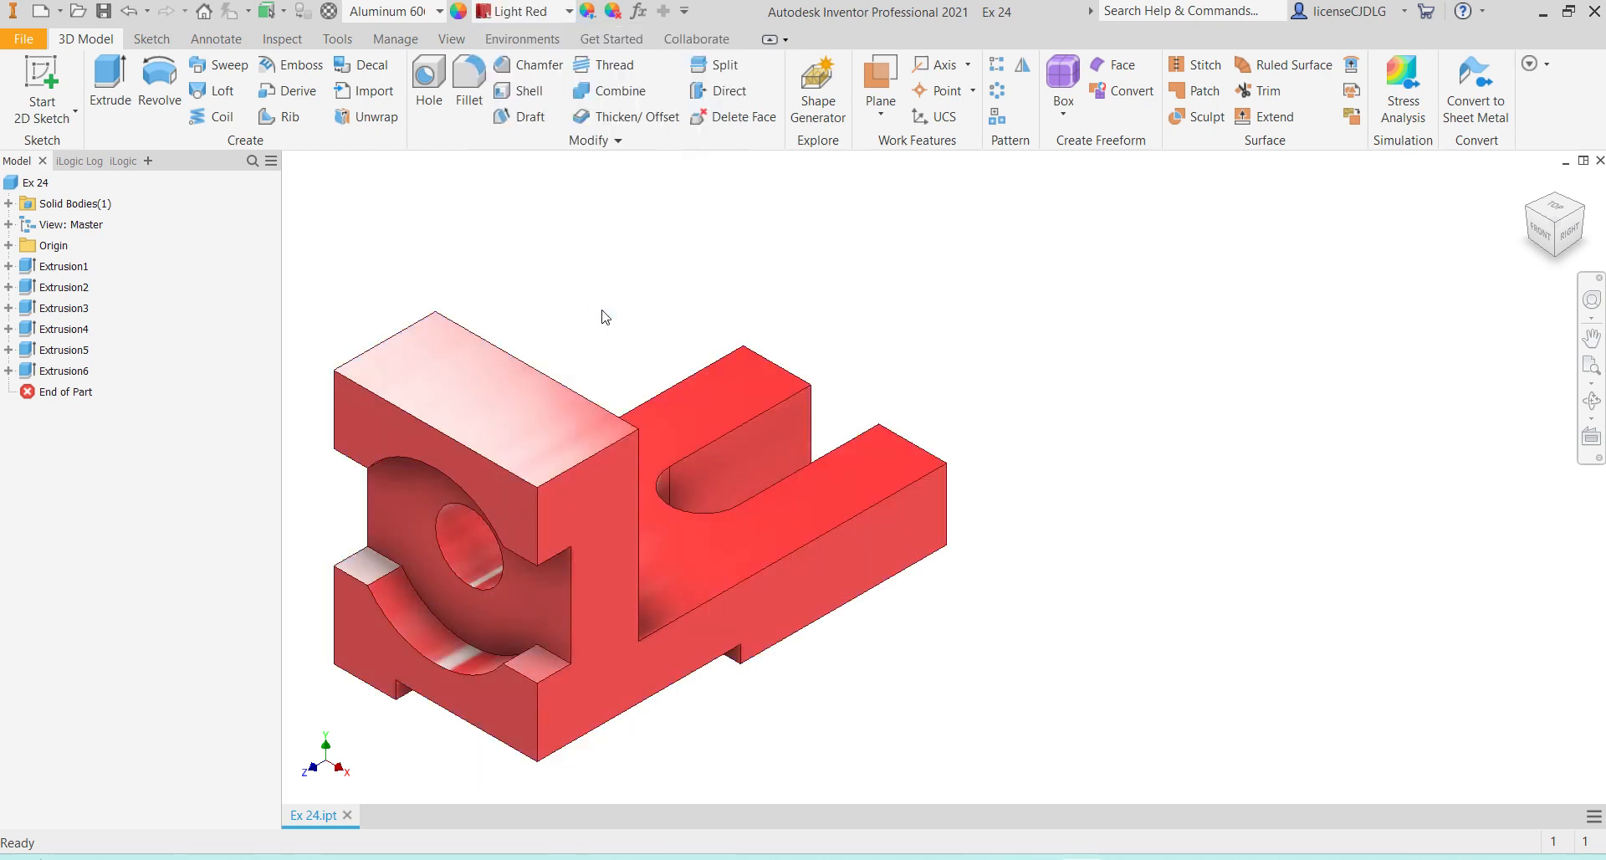
Apply the Pink appearance from the Inventor Material Library to the whole part
{"action": "left_click", "coordinate": [566, 12]}
{"action": "scroll", "coordinate": [595, 468], "scroll_direction": "down", "scroll_amount": 4}
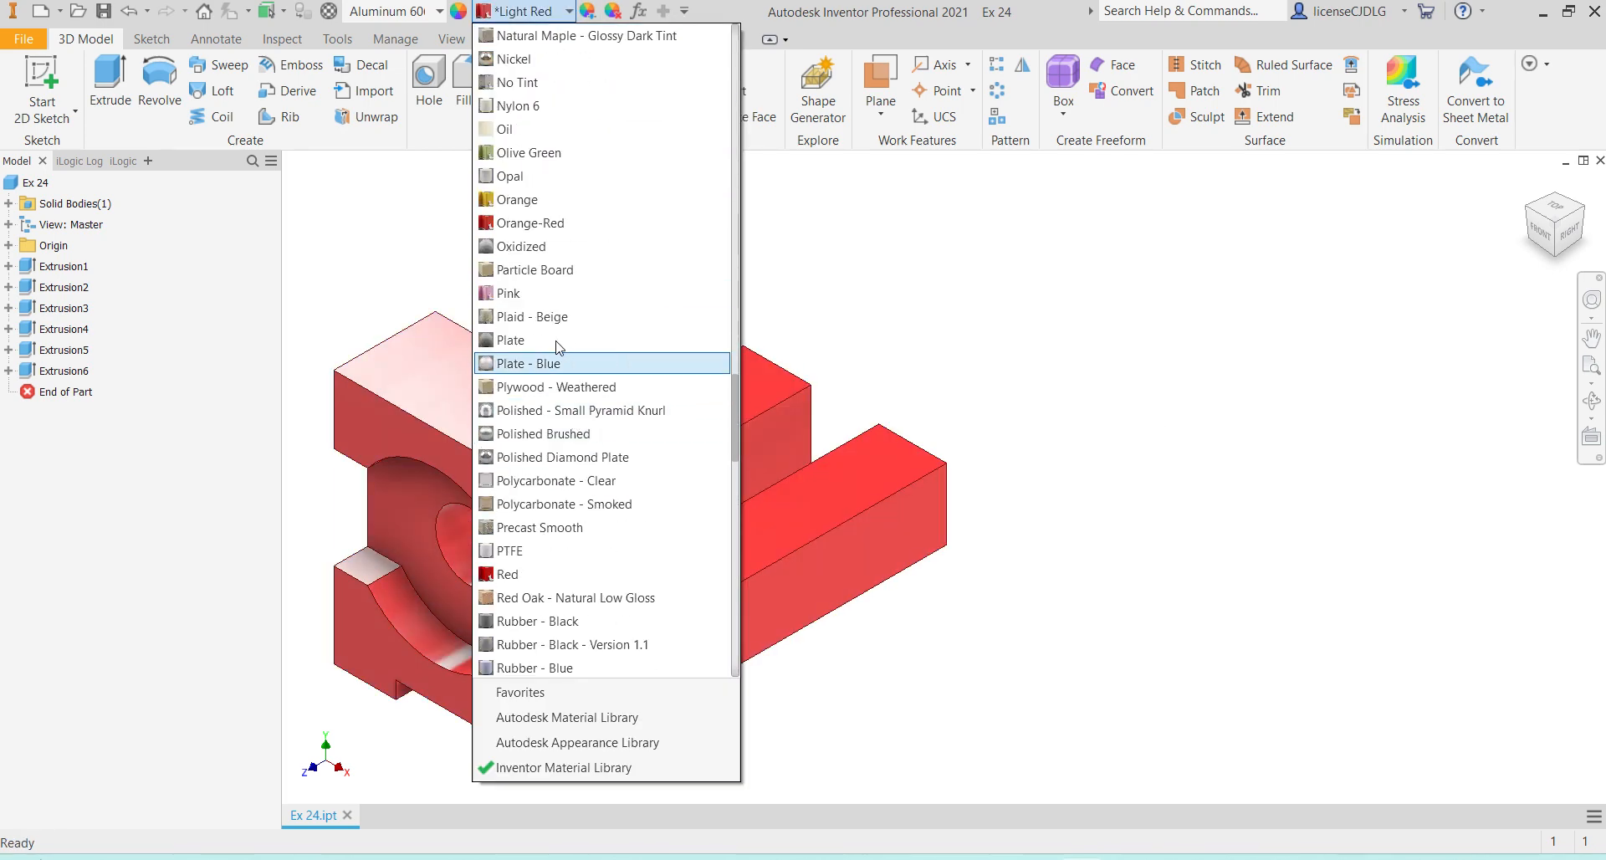
{"action": "left_click", "coordinate": [554, 290]}
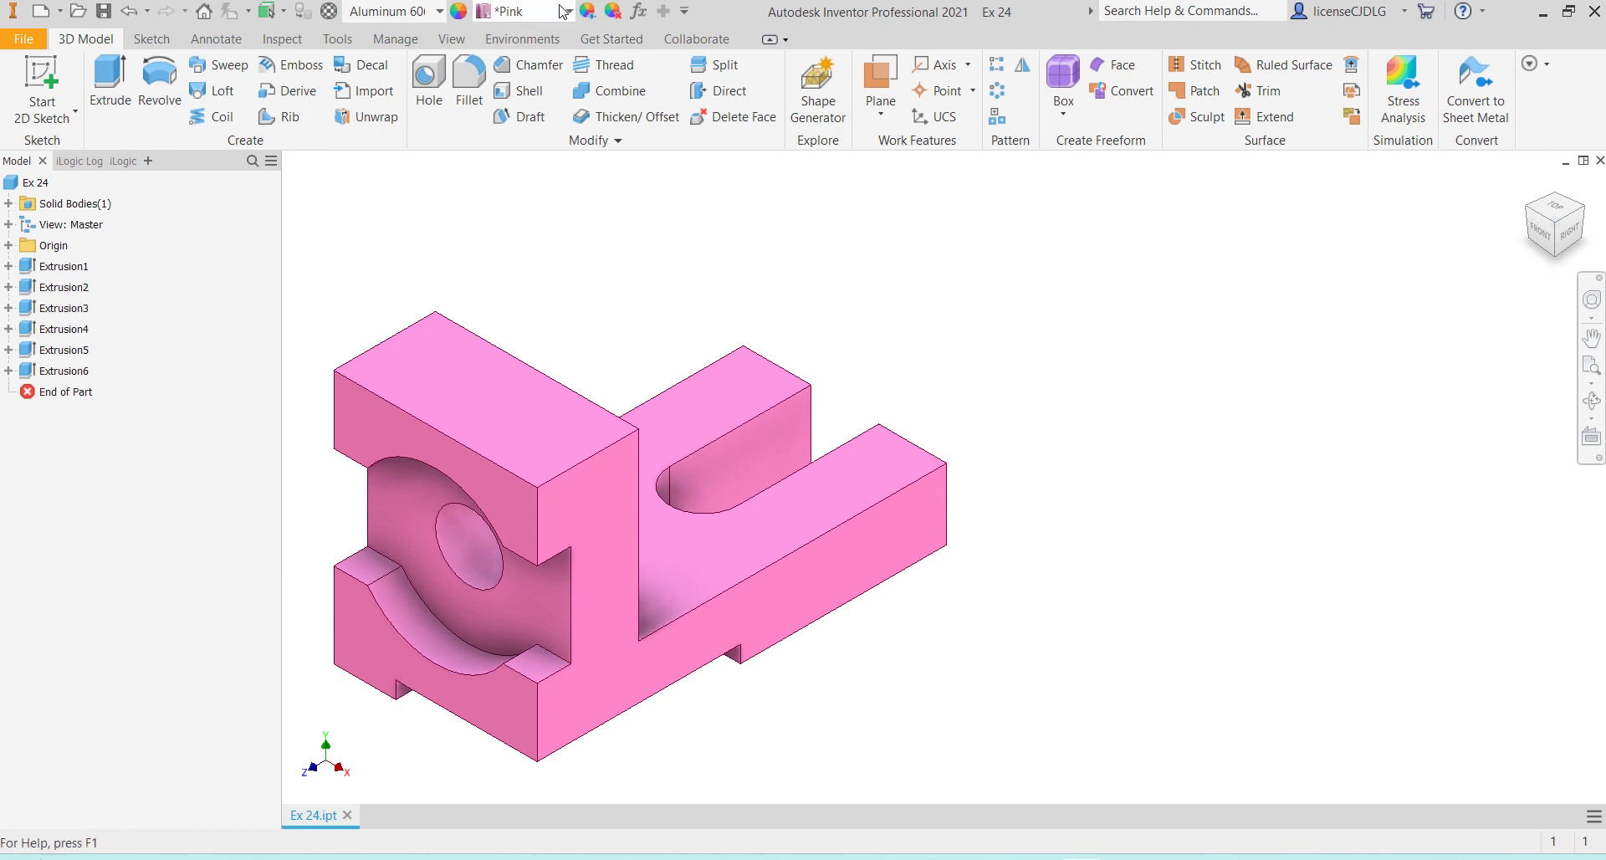
{"action": "left_click", "coordinate": [566, 11]}
{"action": "left_click", "coordinate": [936, 307]}
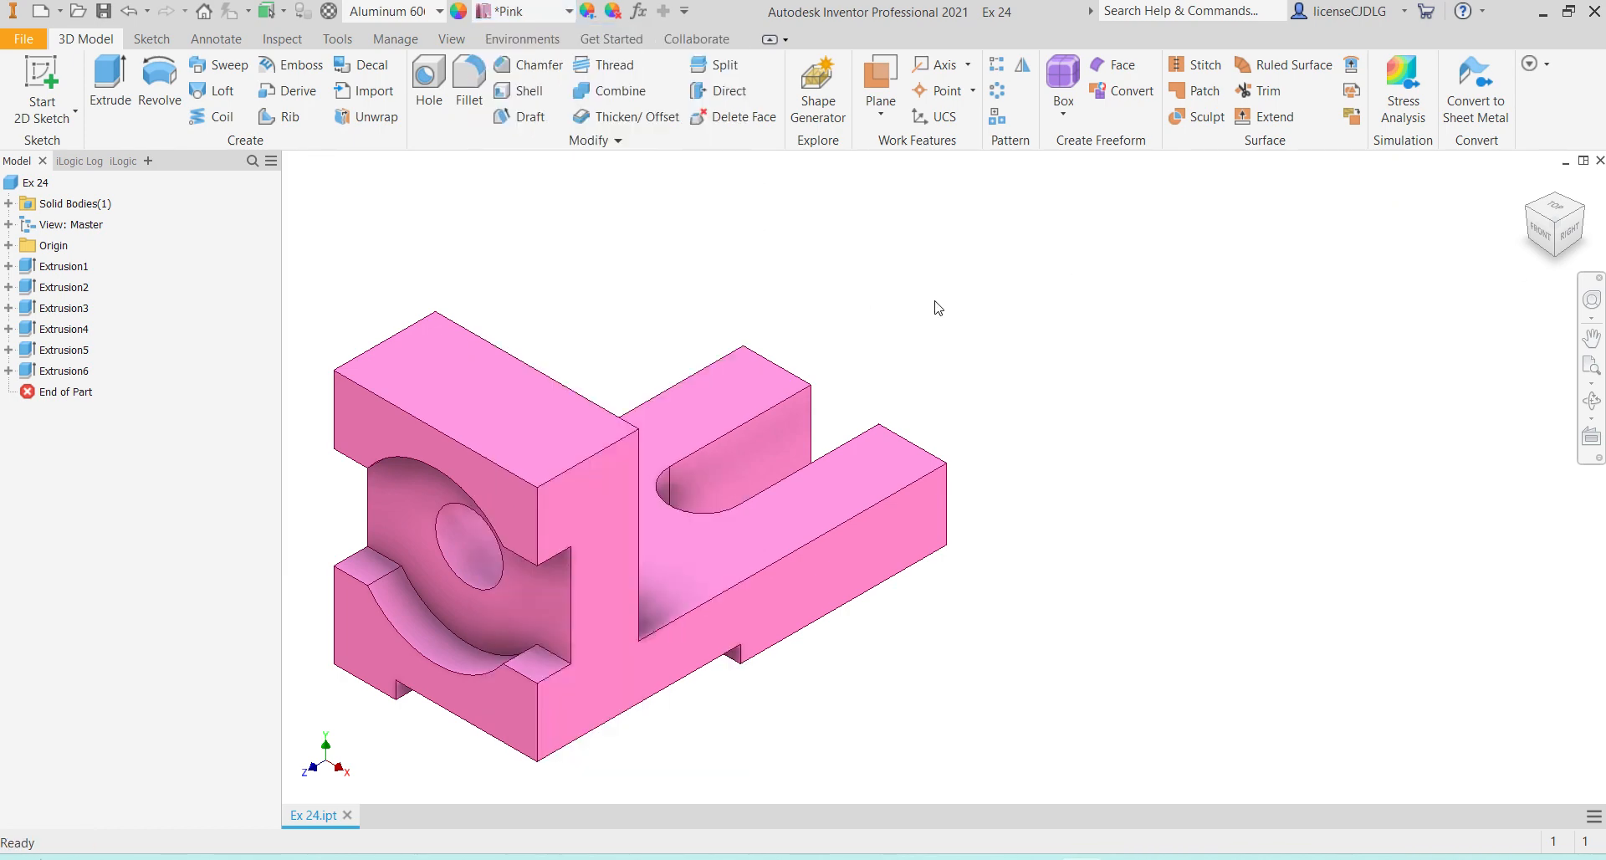
{"action": "left_click", "coordinate": [589, 12]}
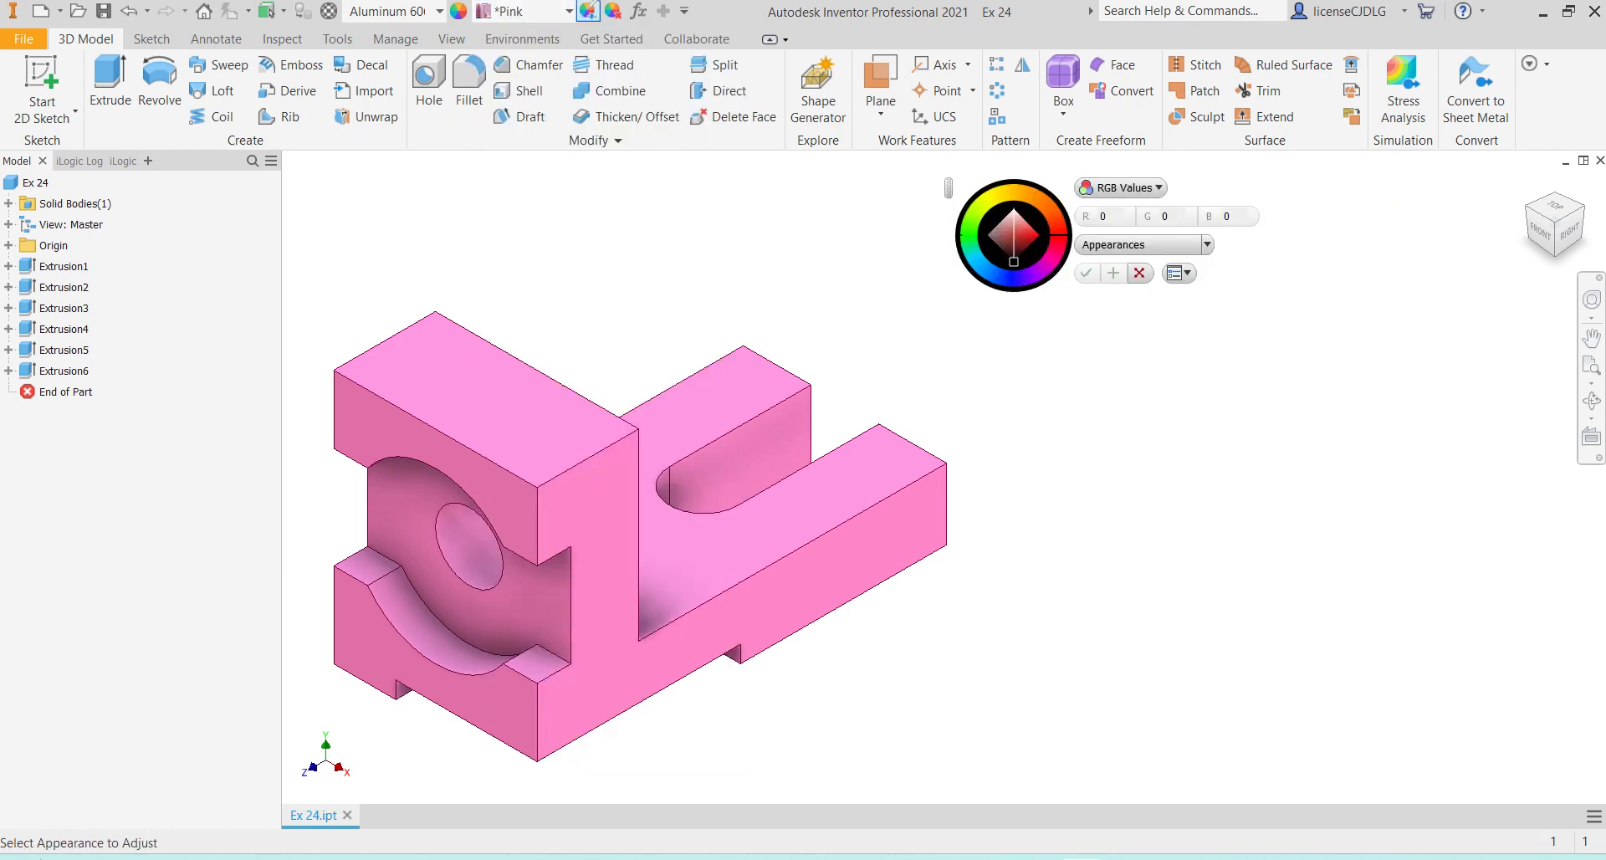
{"action": "left_click", "coordinate": [1055, 265]}
{"action": "mouse_move", "coordinate": [1022, 230]}
{"action": "left_mouse_down"}
{"action": "mouse_move", "coordinate": [1043, 234]}
{"action": "mouse_move", "coordinate": [1030, 227]}
{"action": "left_mouse_up"}
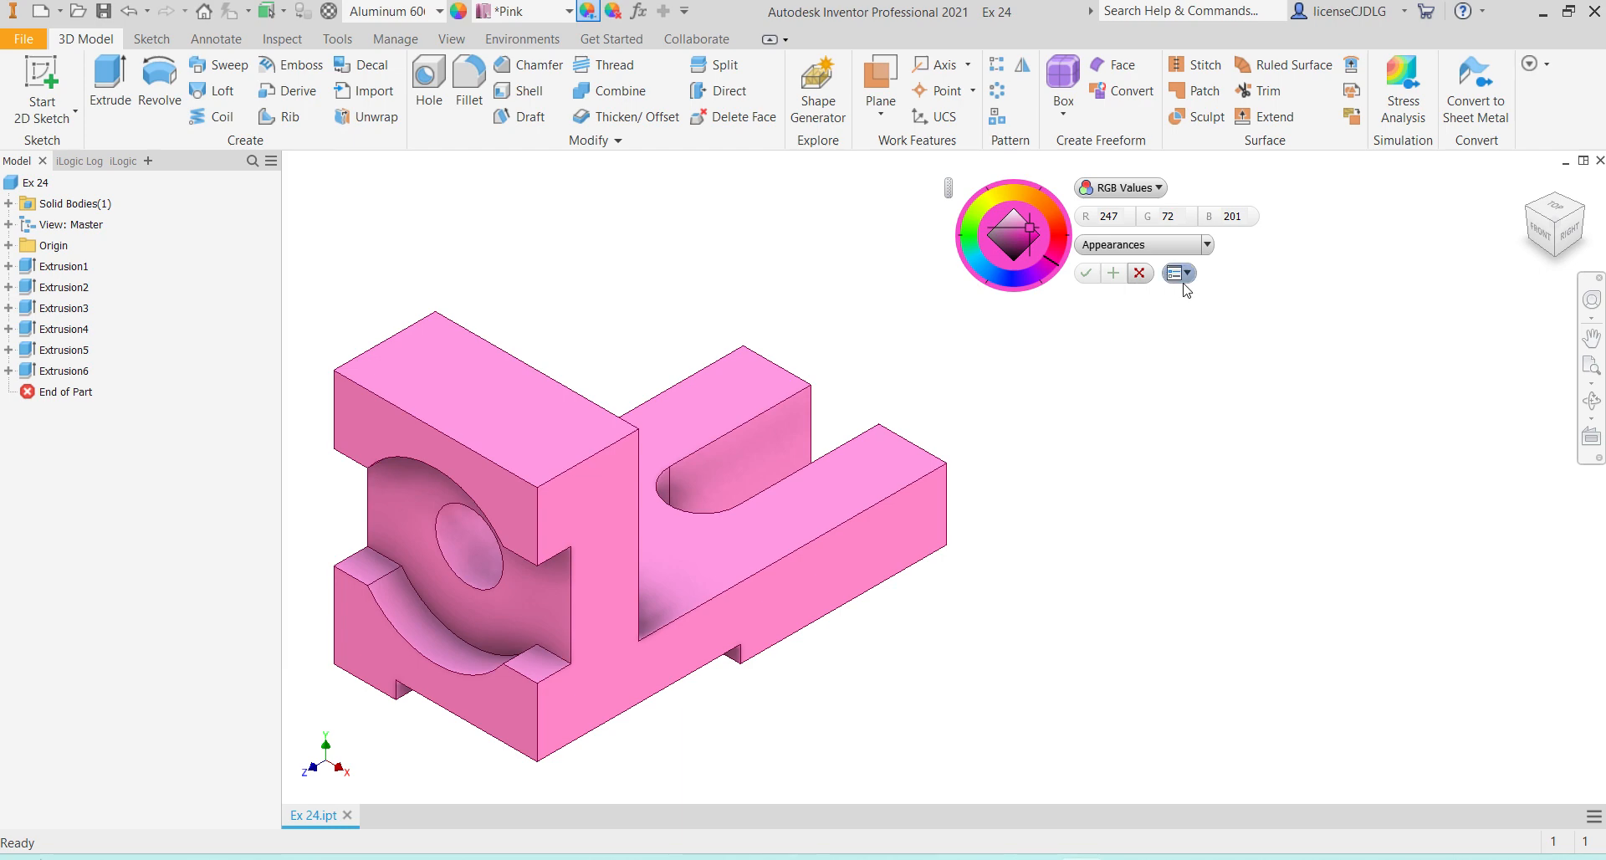
{"action": "left_click", "coordinate": [1137, 274]}
Select the whole part and adjust its Pink appearance to a much lighter, pale pink
{"action": "left_click", "coordinate": [35, 182]}
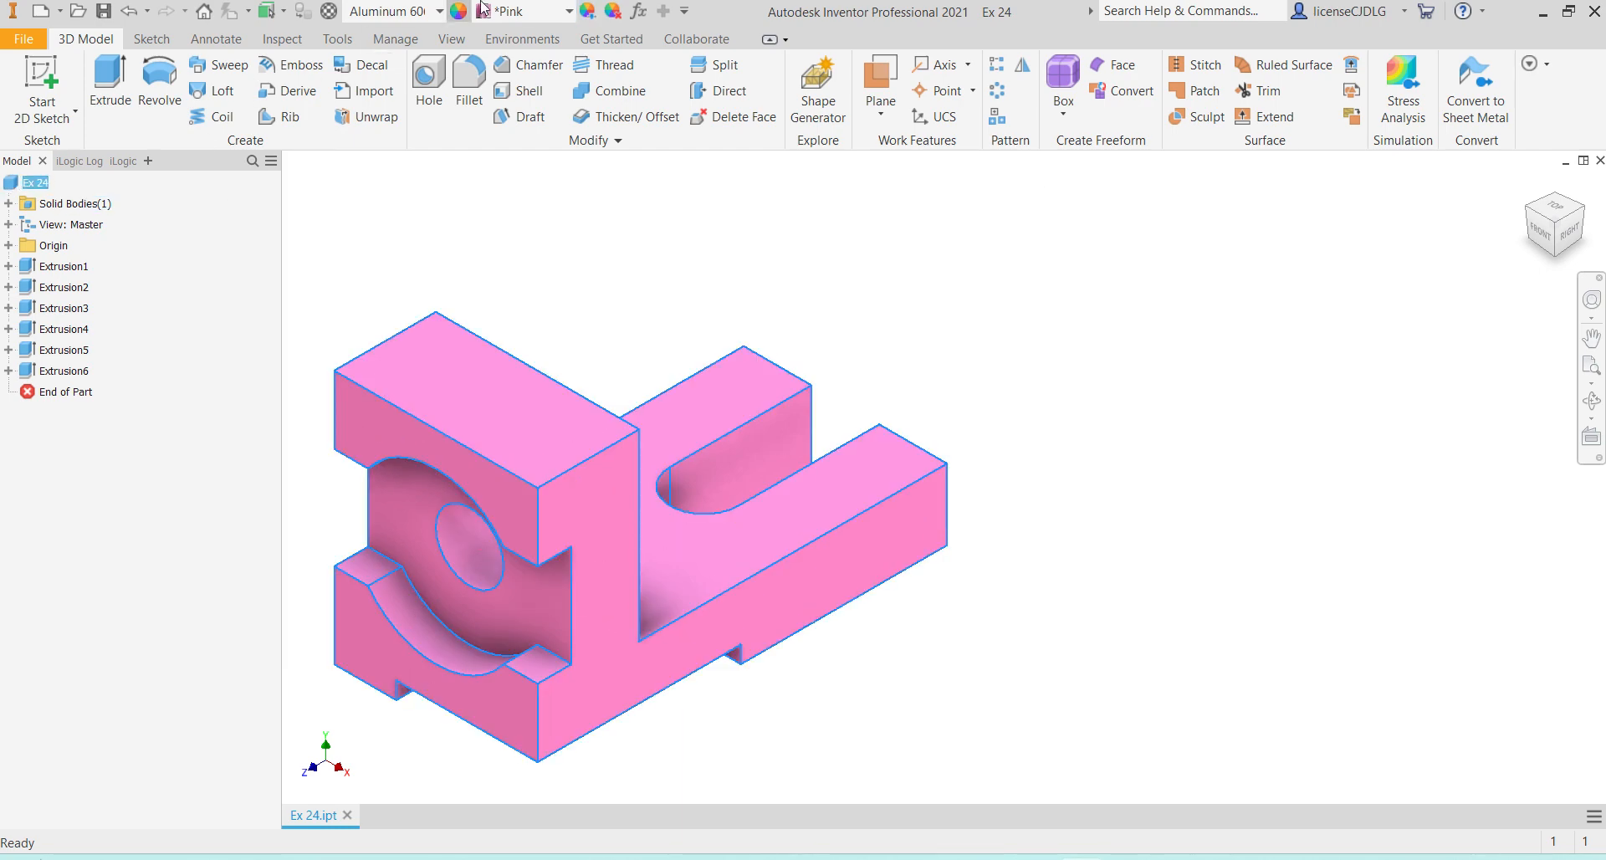
{"action": "left_click", "coordinate": [589, 11]}
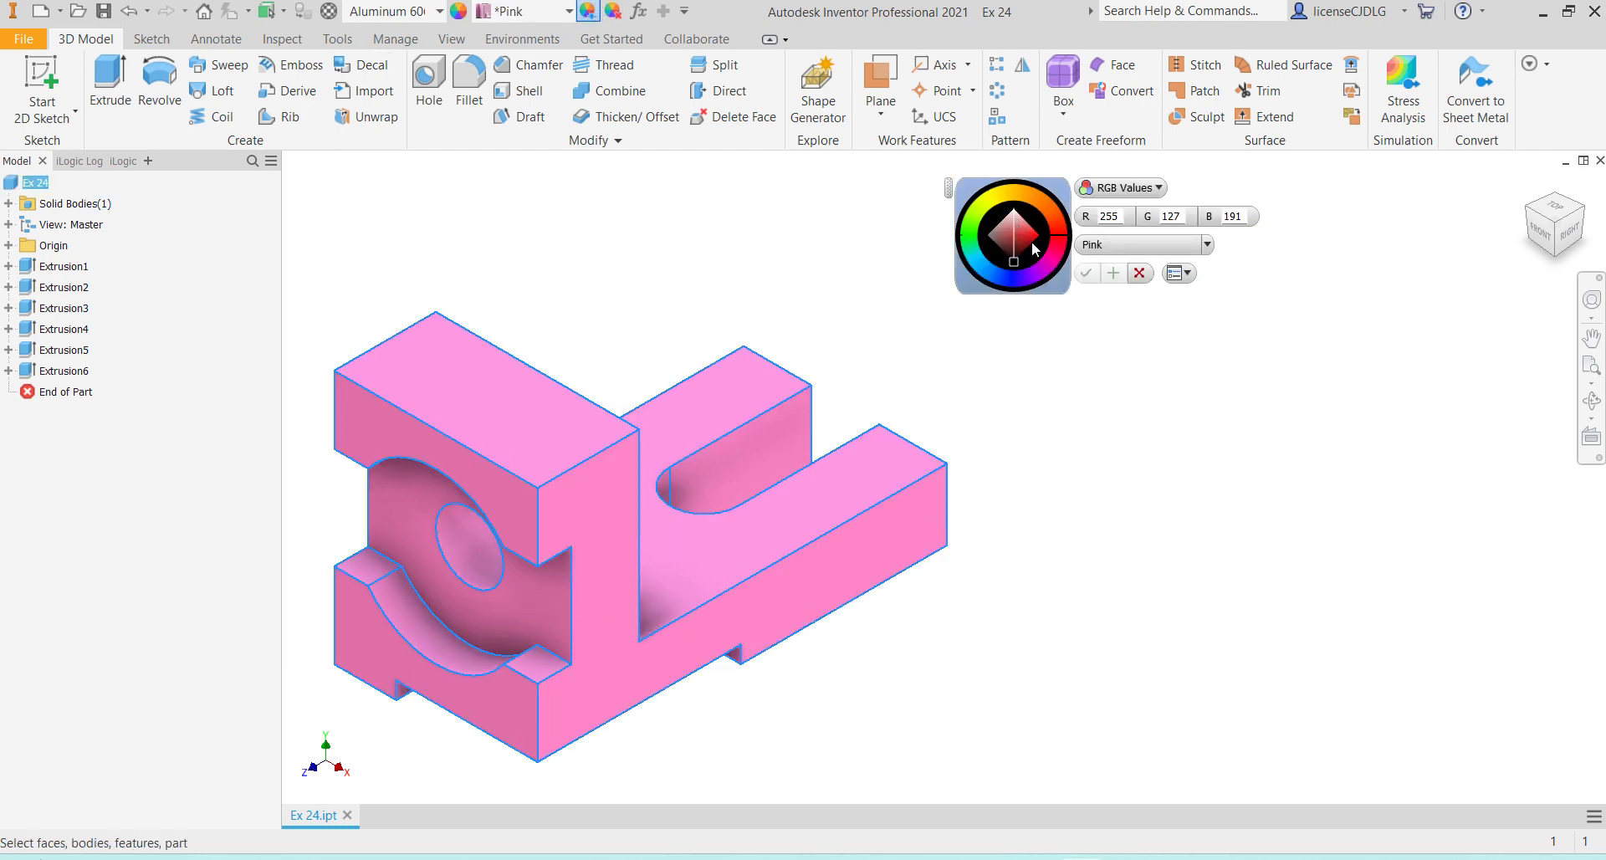
{"action": "mouse_move", "coordinate": [1014, 261]}
{"action": "left_mouse_down"}
{"action": "mouse_move", "coordinate": [1027, 251]}
{"action": "mouse_move", "coordinate": [1007, 225]}
{"action": "mouse_move", "coordinate": [1022, 219]}
{"action": "left_mouse_up"}
{"action": "left_click", "coordinate": [1086, 273]}
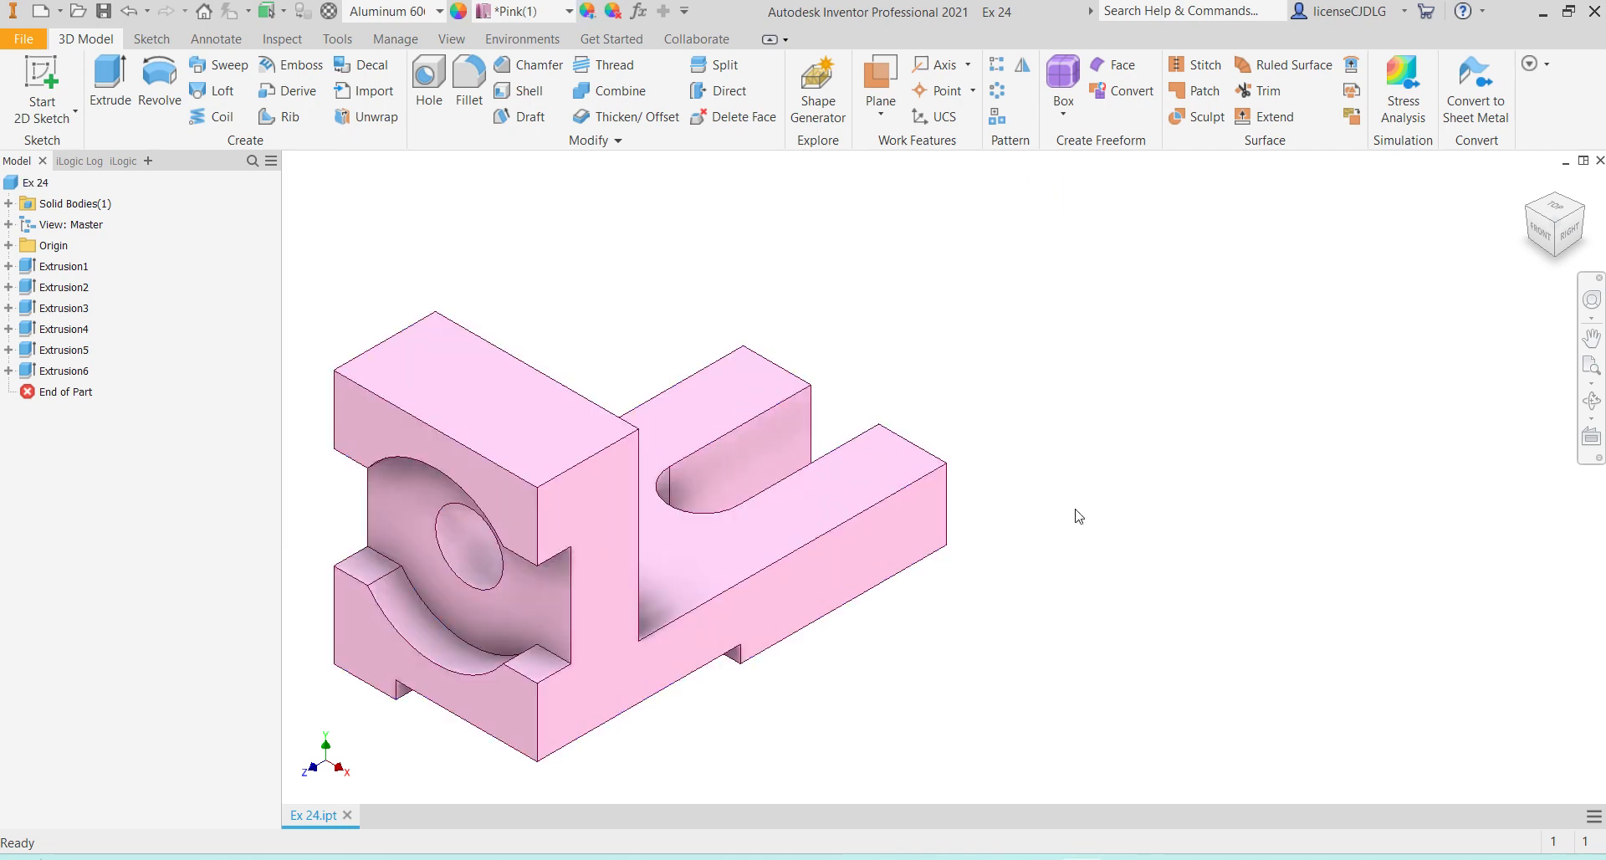
Examine the recoloured bracket from the isometric view, both close up and as a whole
{"action": "scroll", "coordinate": [611, 507], "scroll_direction": "down", "scroll_amount": 3}
{"action": "scroll", "coordinate": [798, 512], "scroll_direction": "up", "scroll_amount": 5}
{"action": "scroll", "coordinate": [889, 742], "scroll_direction": "down", "scroll_amount": 3}
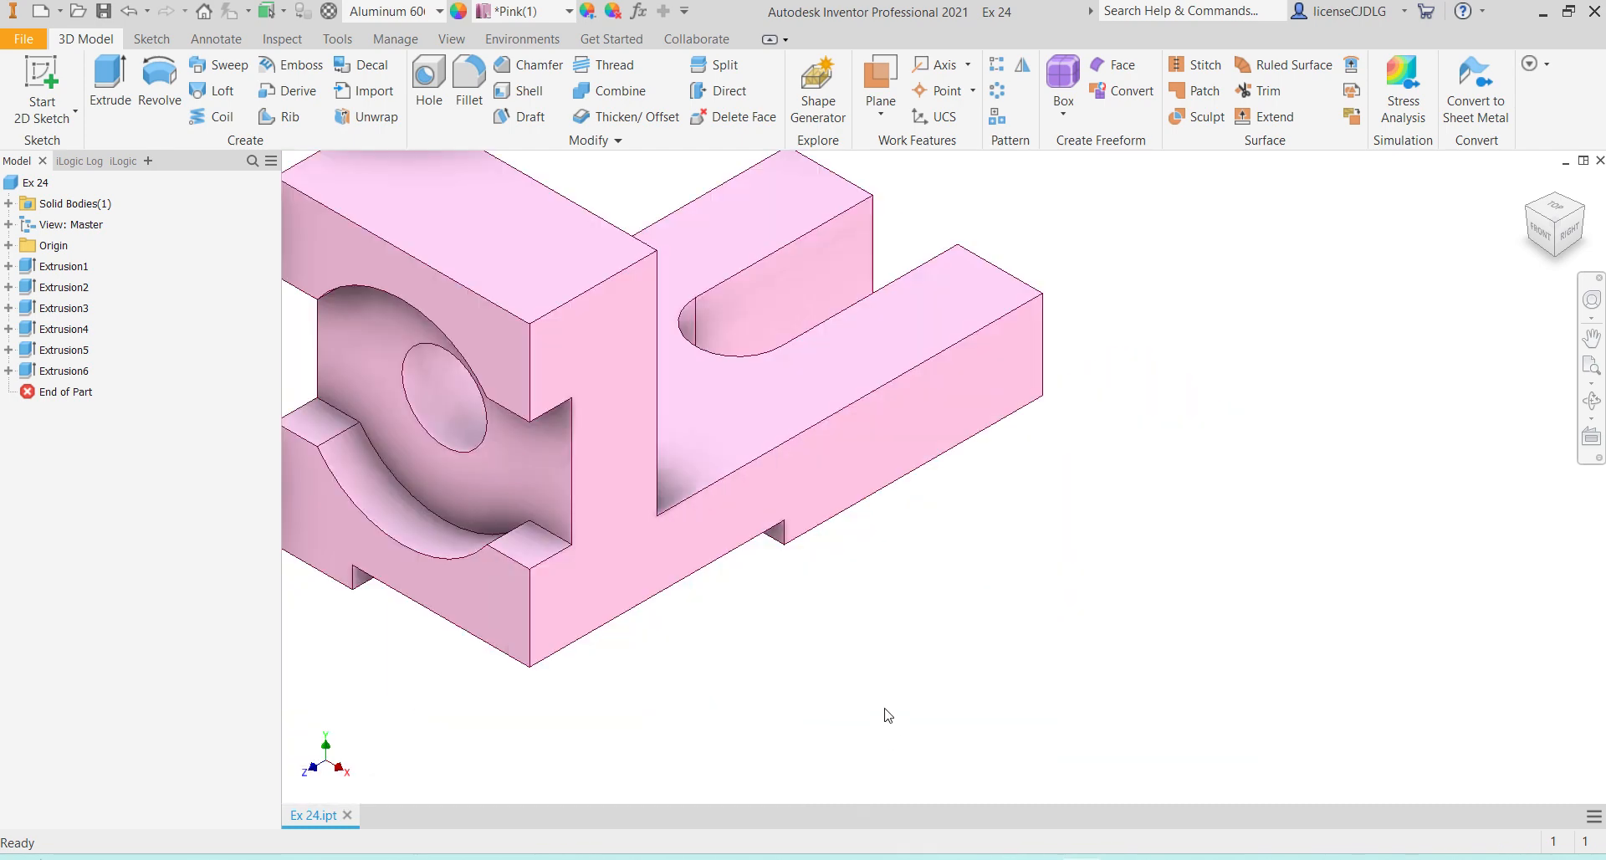
{"action": "left_click", "coordinate": [1556, 223]}
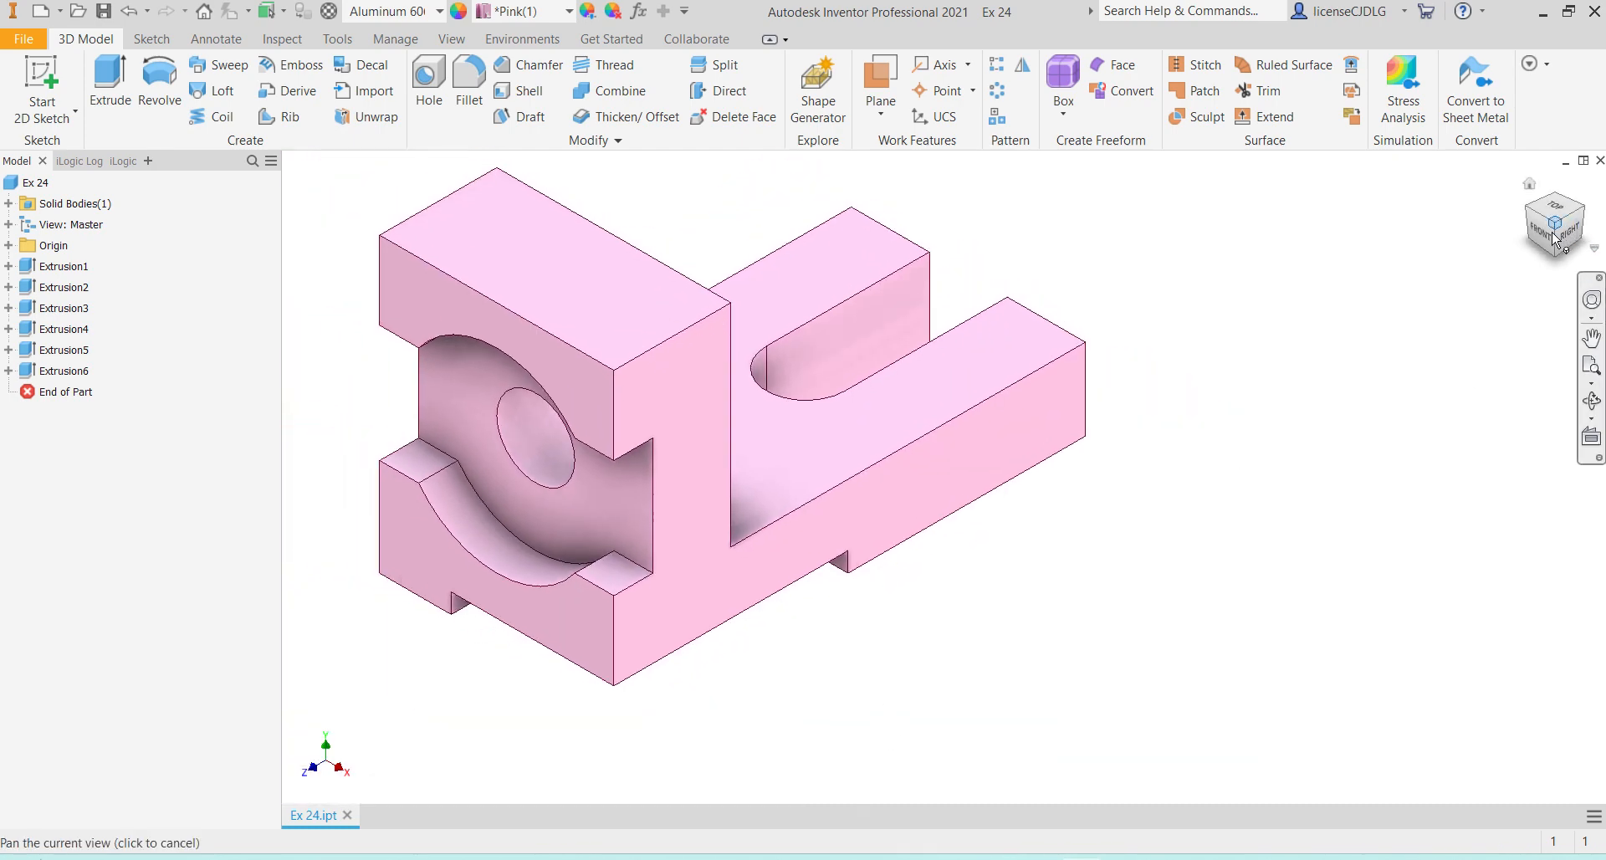
{"action": "scroll", "coordinate": [1014, 532], "scroll_direction": "down", "scroll_amount": 4}
{"action": "scroll", "coordinate": [1087, 602], "scroll_direction": "up", "scroll_amount": 5}
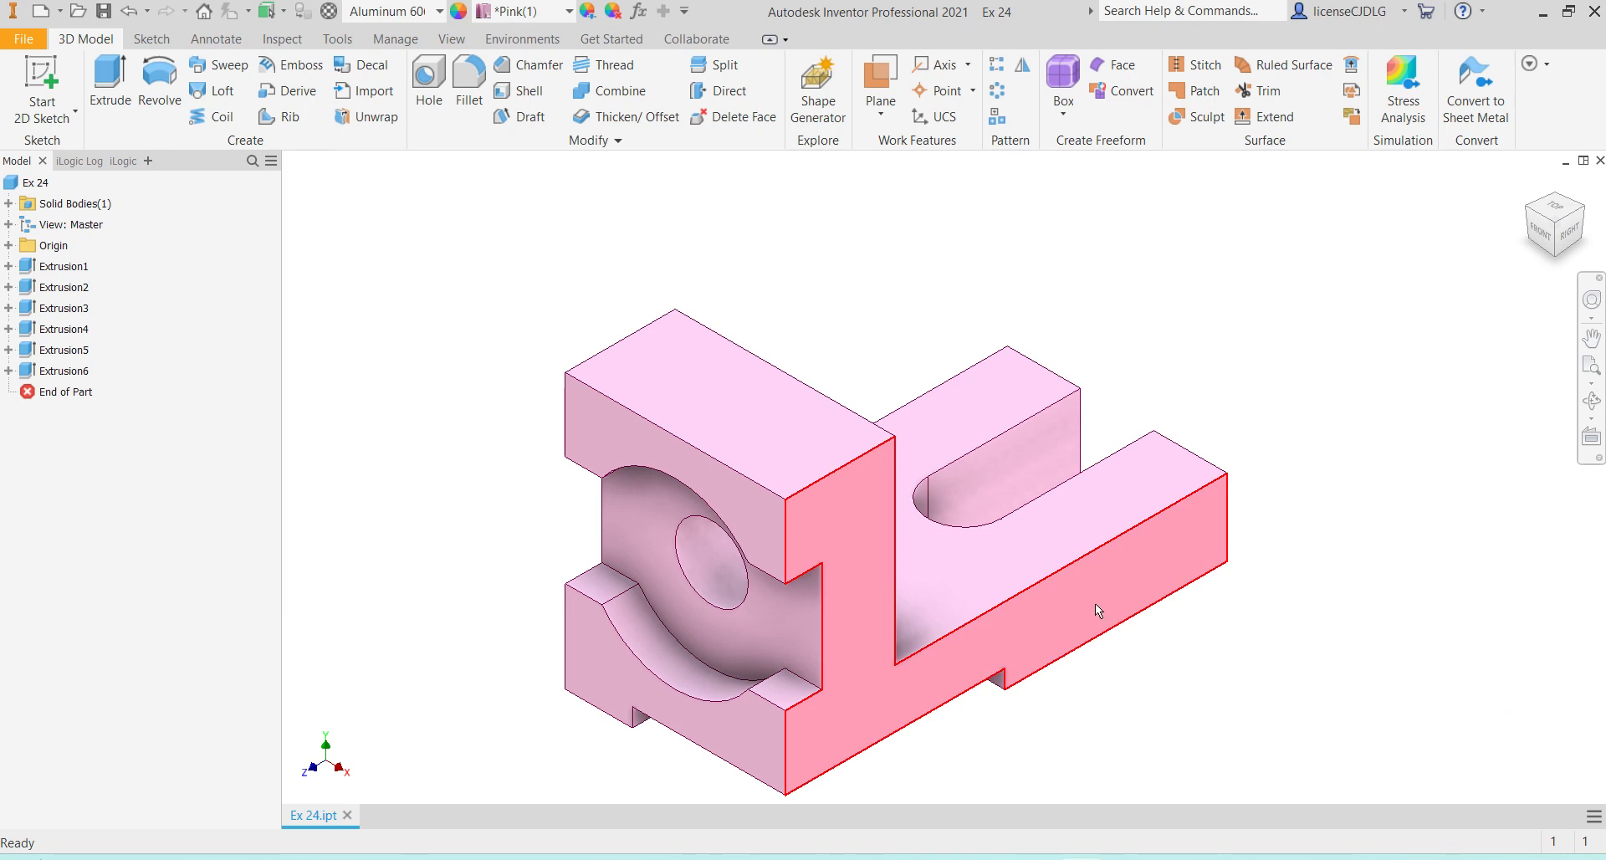
{"action": "middle_click_drag", "start_coordinate": [1096, 603], "coordinate": [969, 497]}
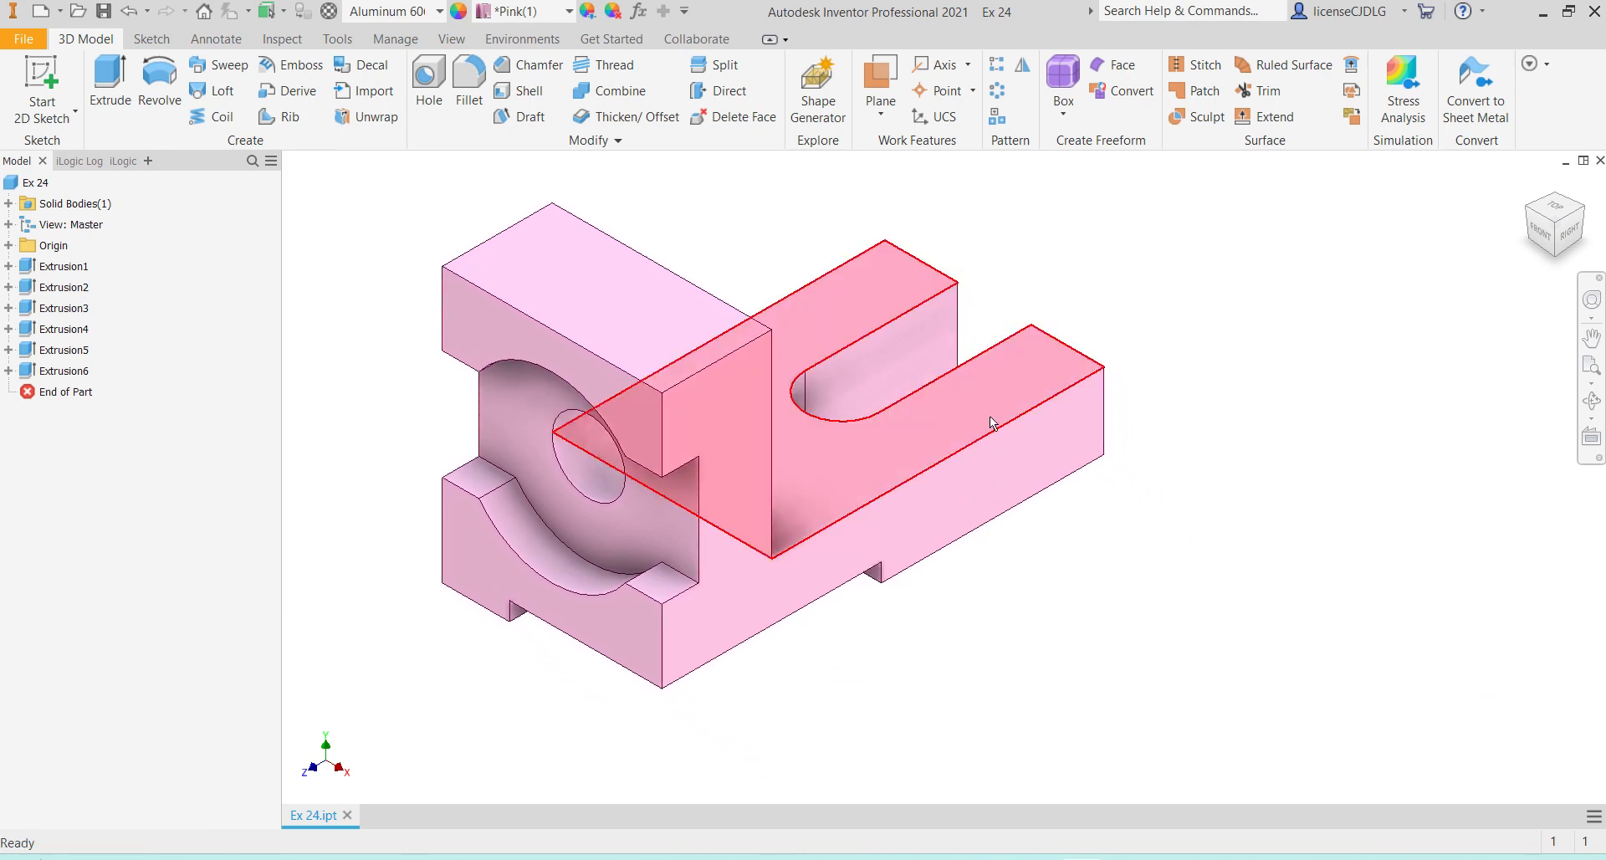
{"action": "scroll", "coordinate": [990, 420], "scroll_direction": "down", "scroll_amount": 3}
{"action": "scroll", "coordinate": [1020, 477], "scroll_direction": "up", "scroll_amount": 6}
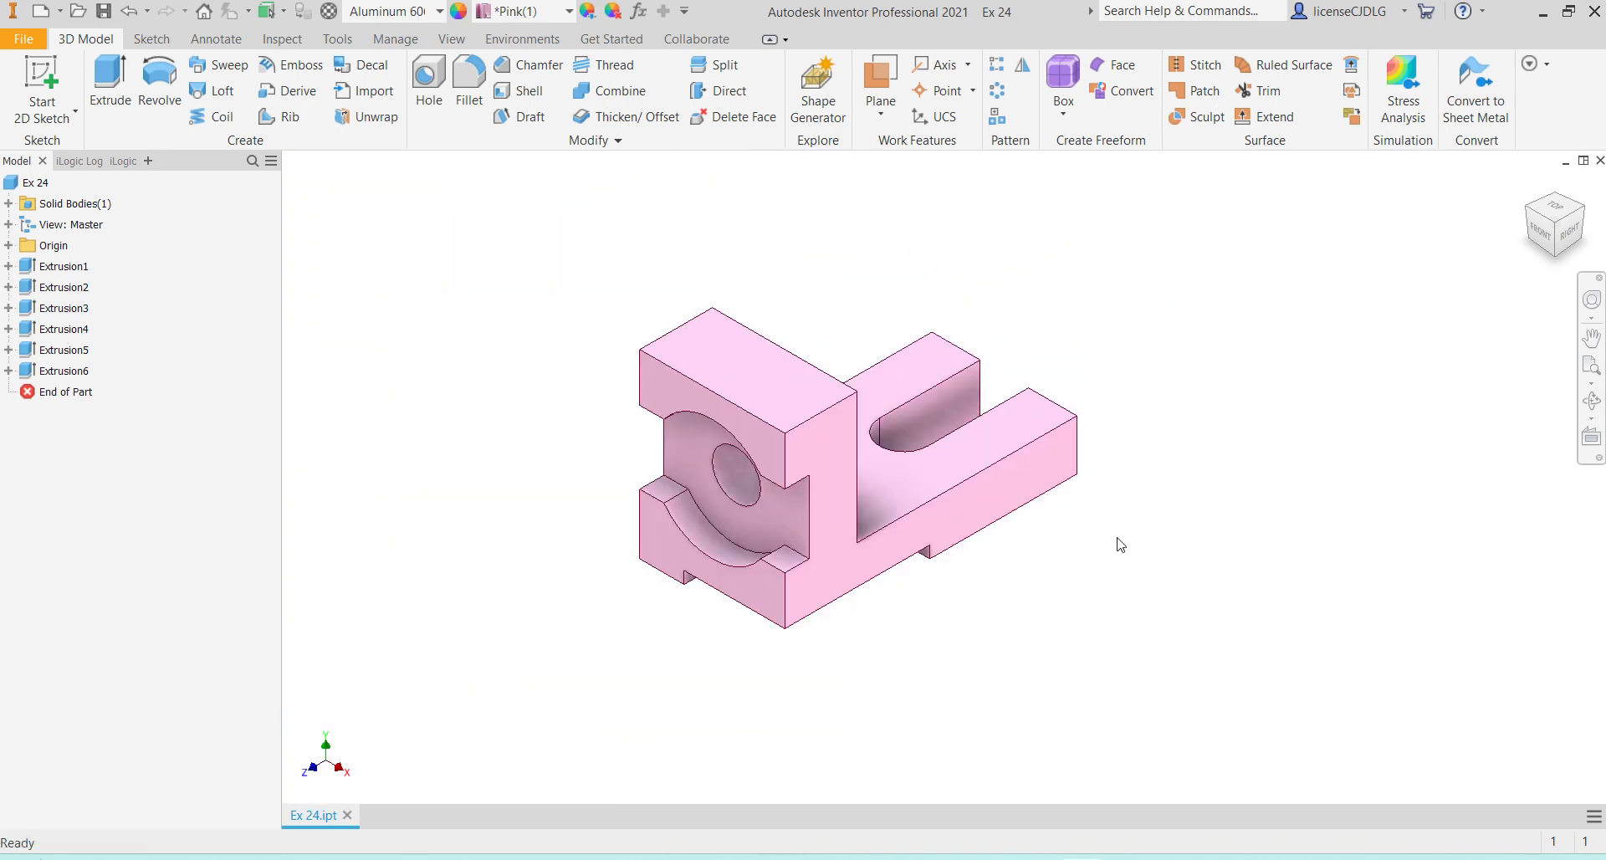